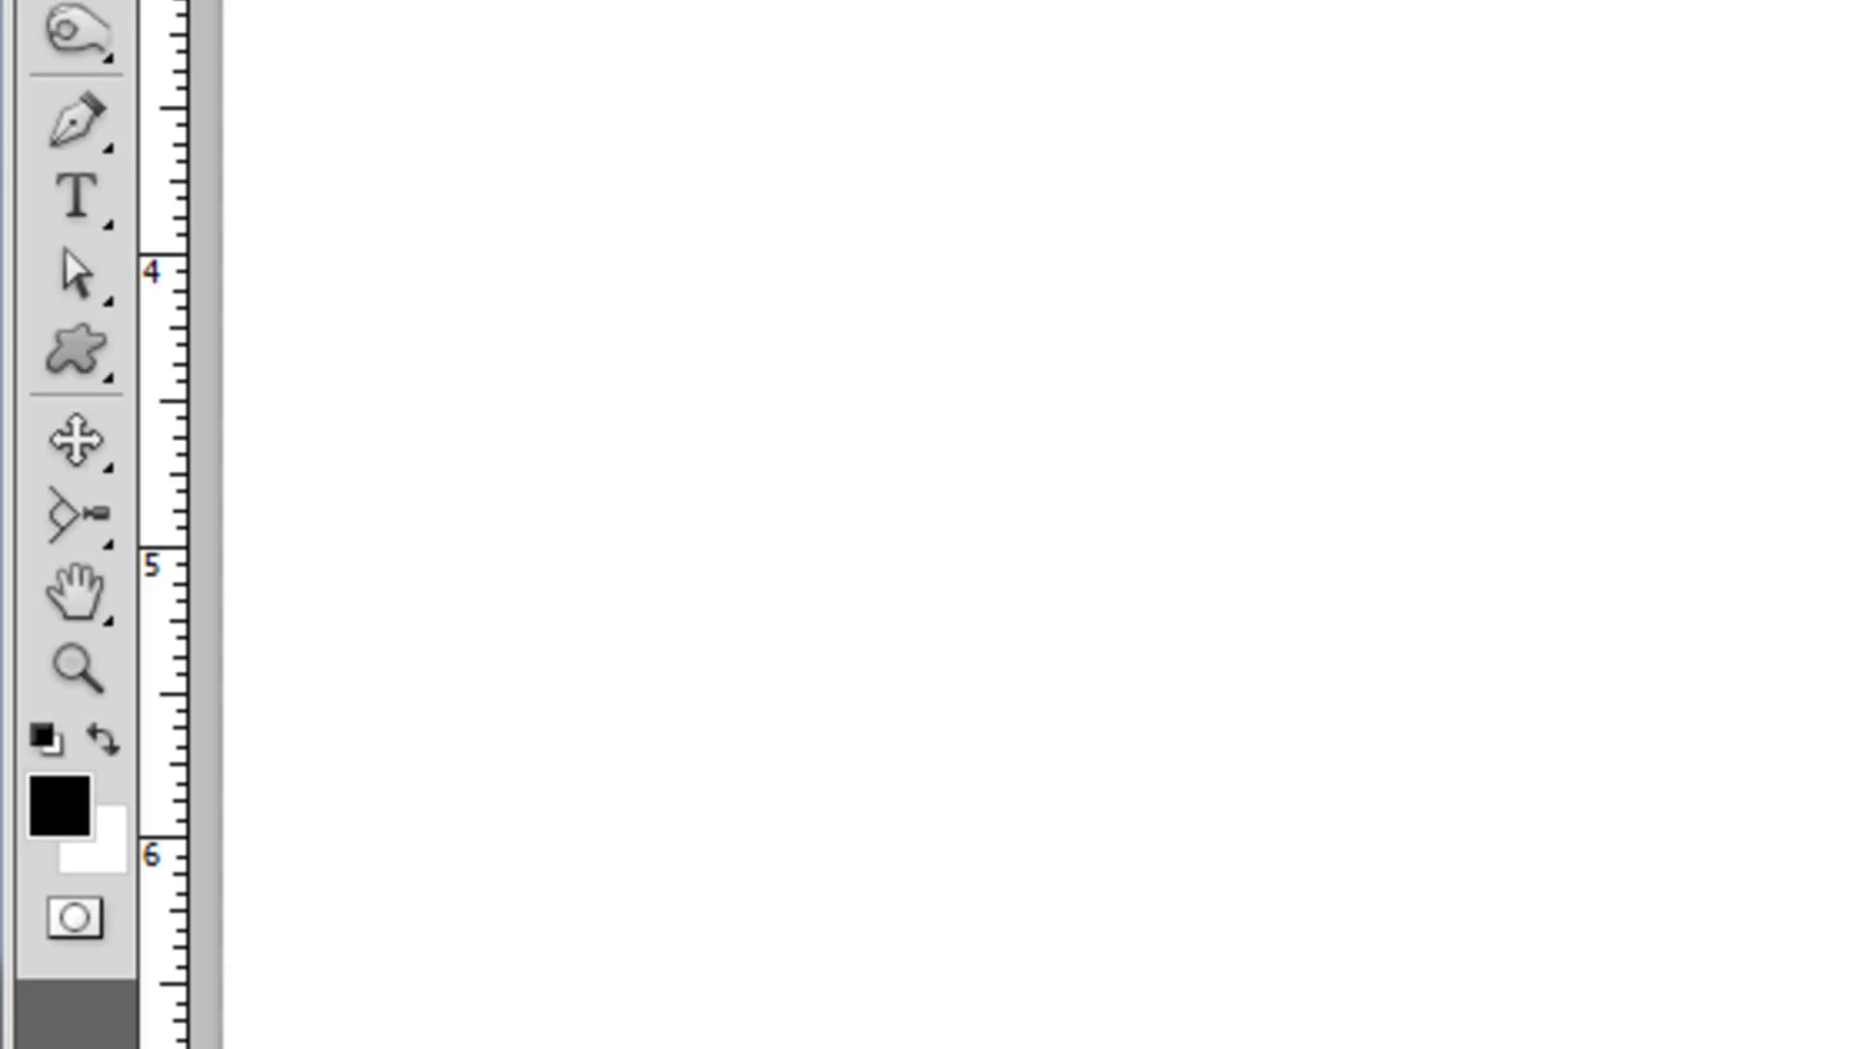
- Fill the canvas with black and set the type colour to white in the Character panel
key("alt+Delete")
left_click(87, 209)
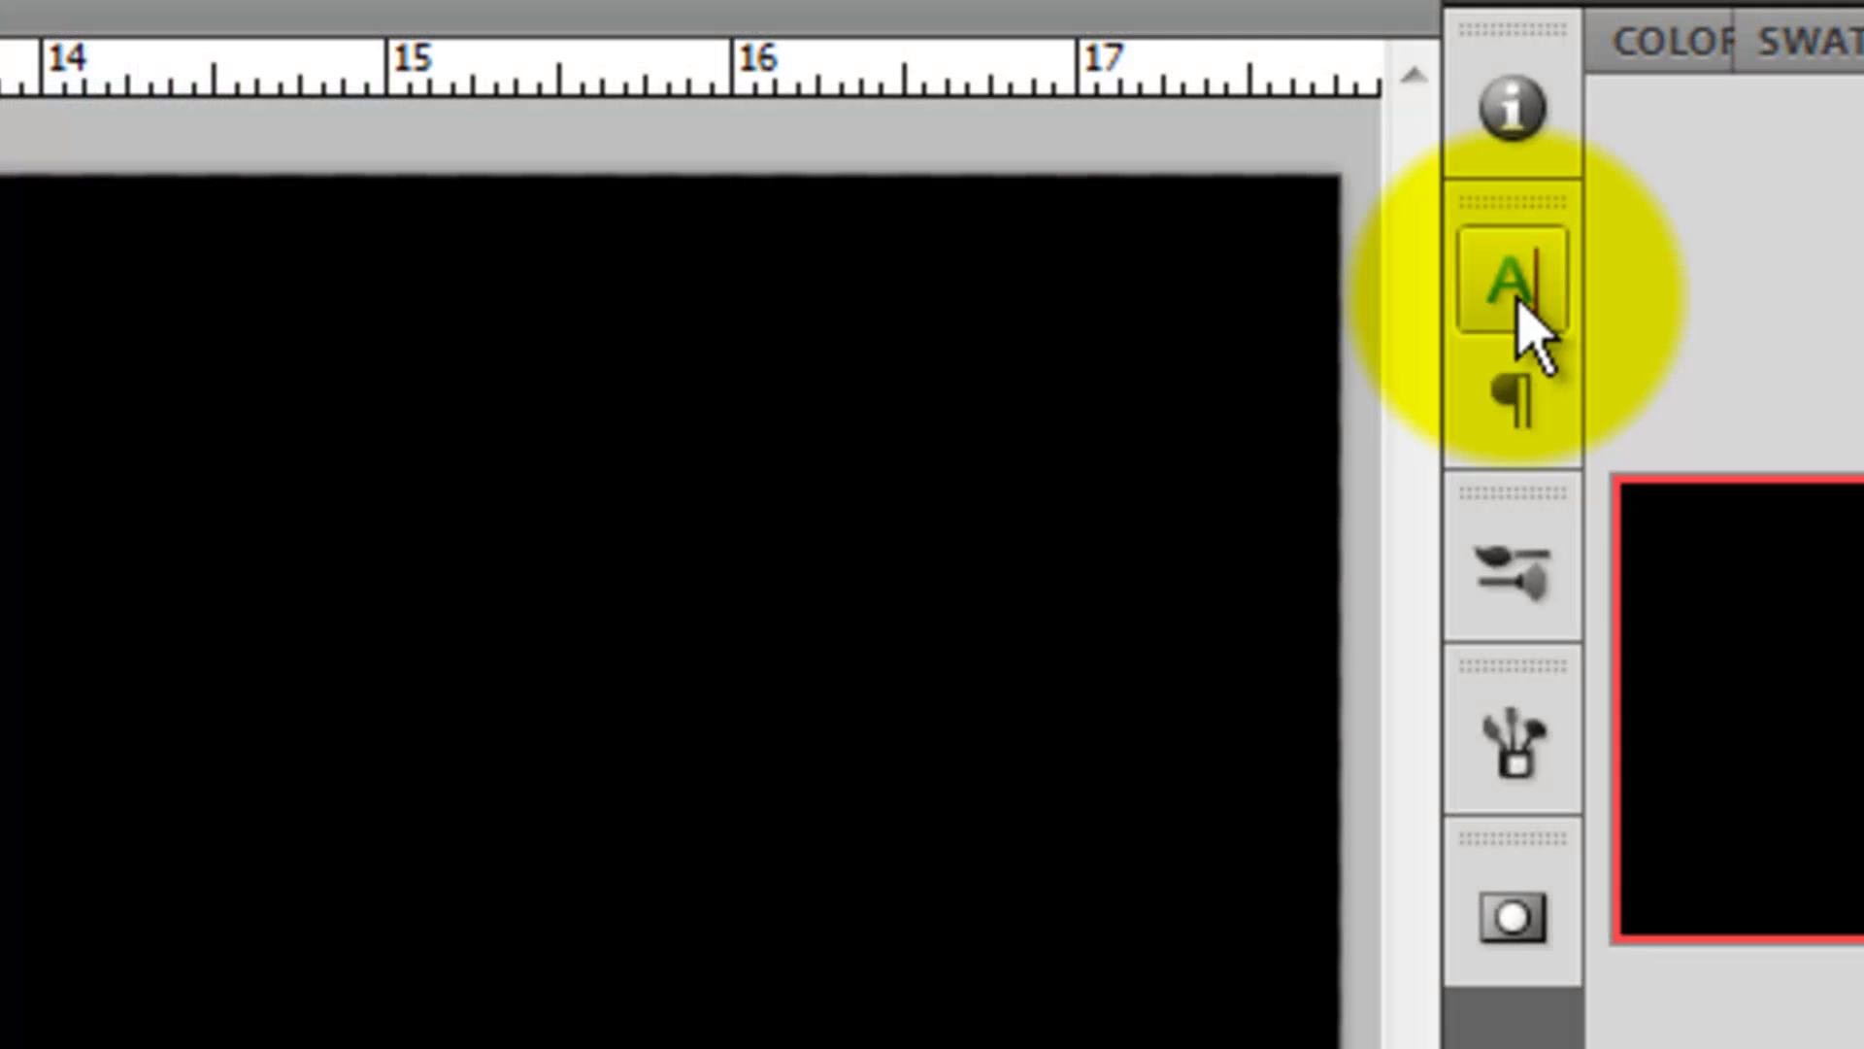
left_click(1520, 310)
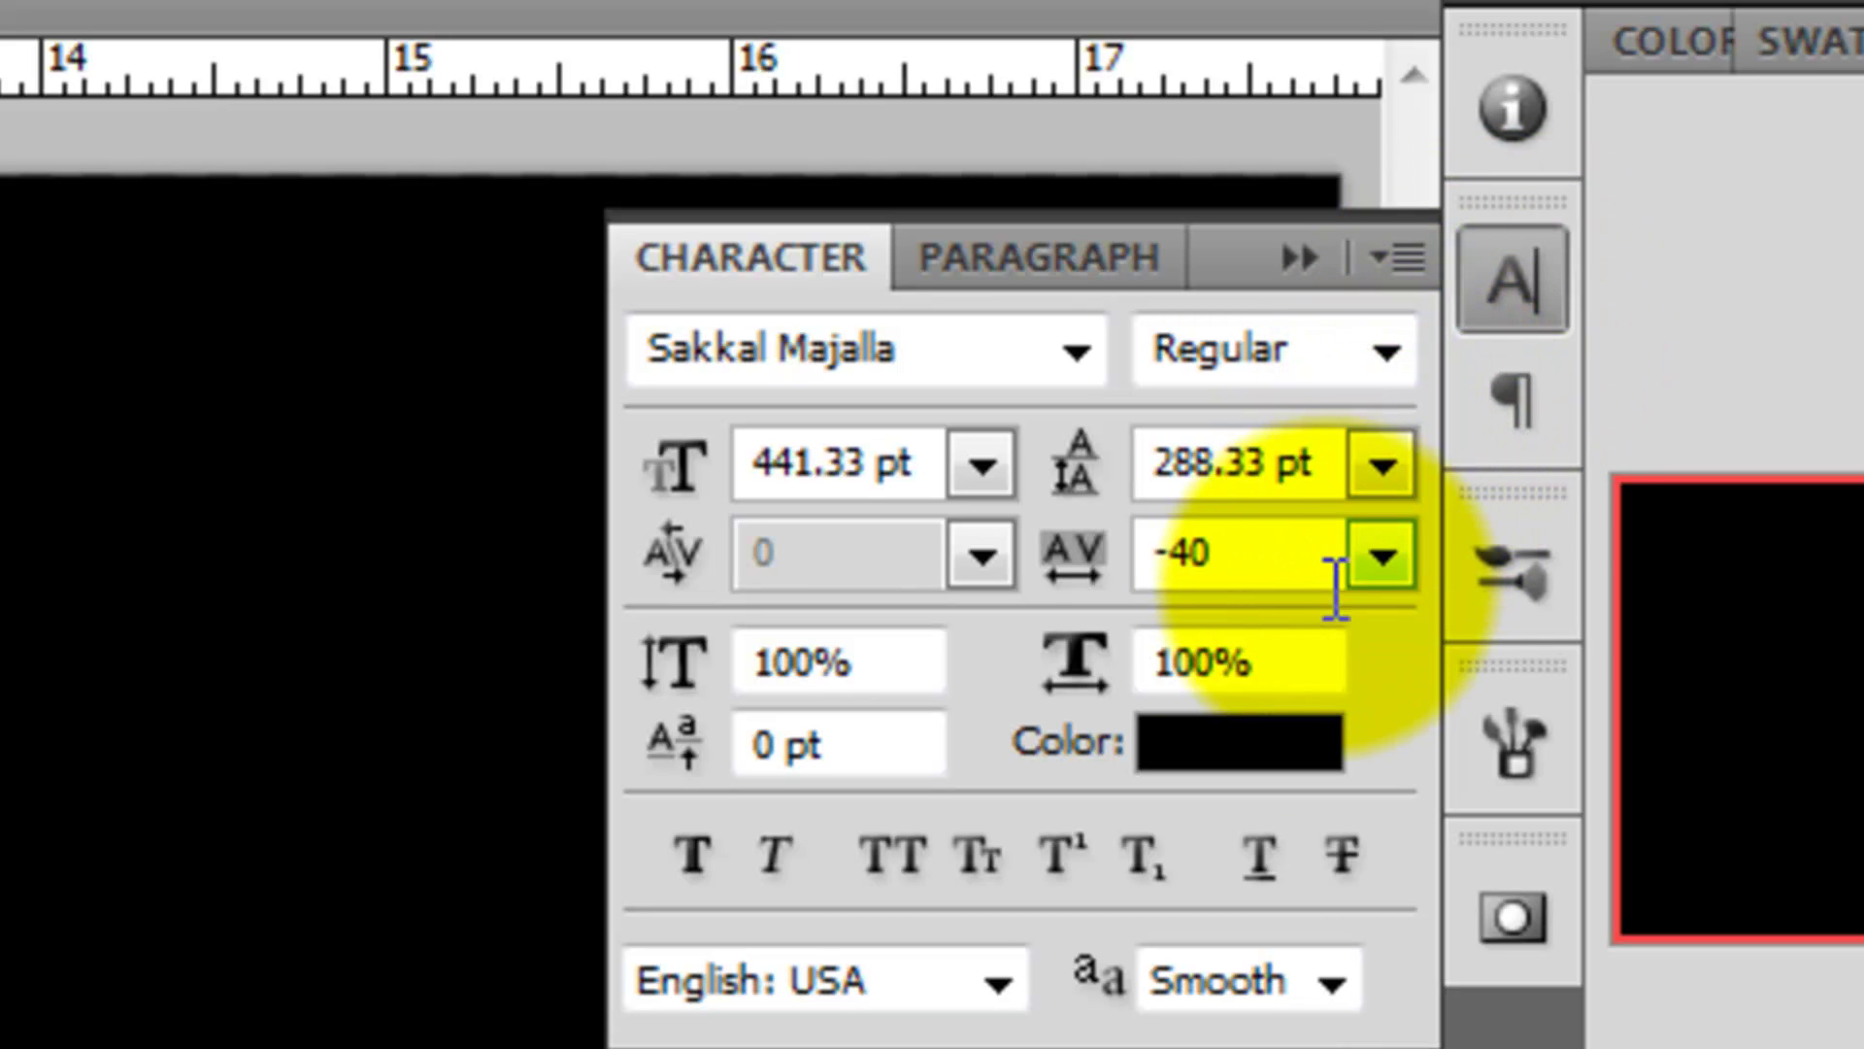
left_click(1252, 745)
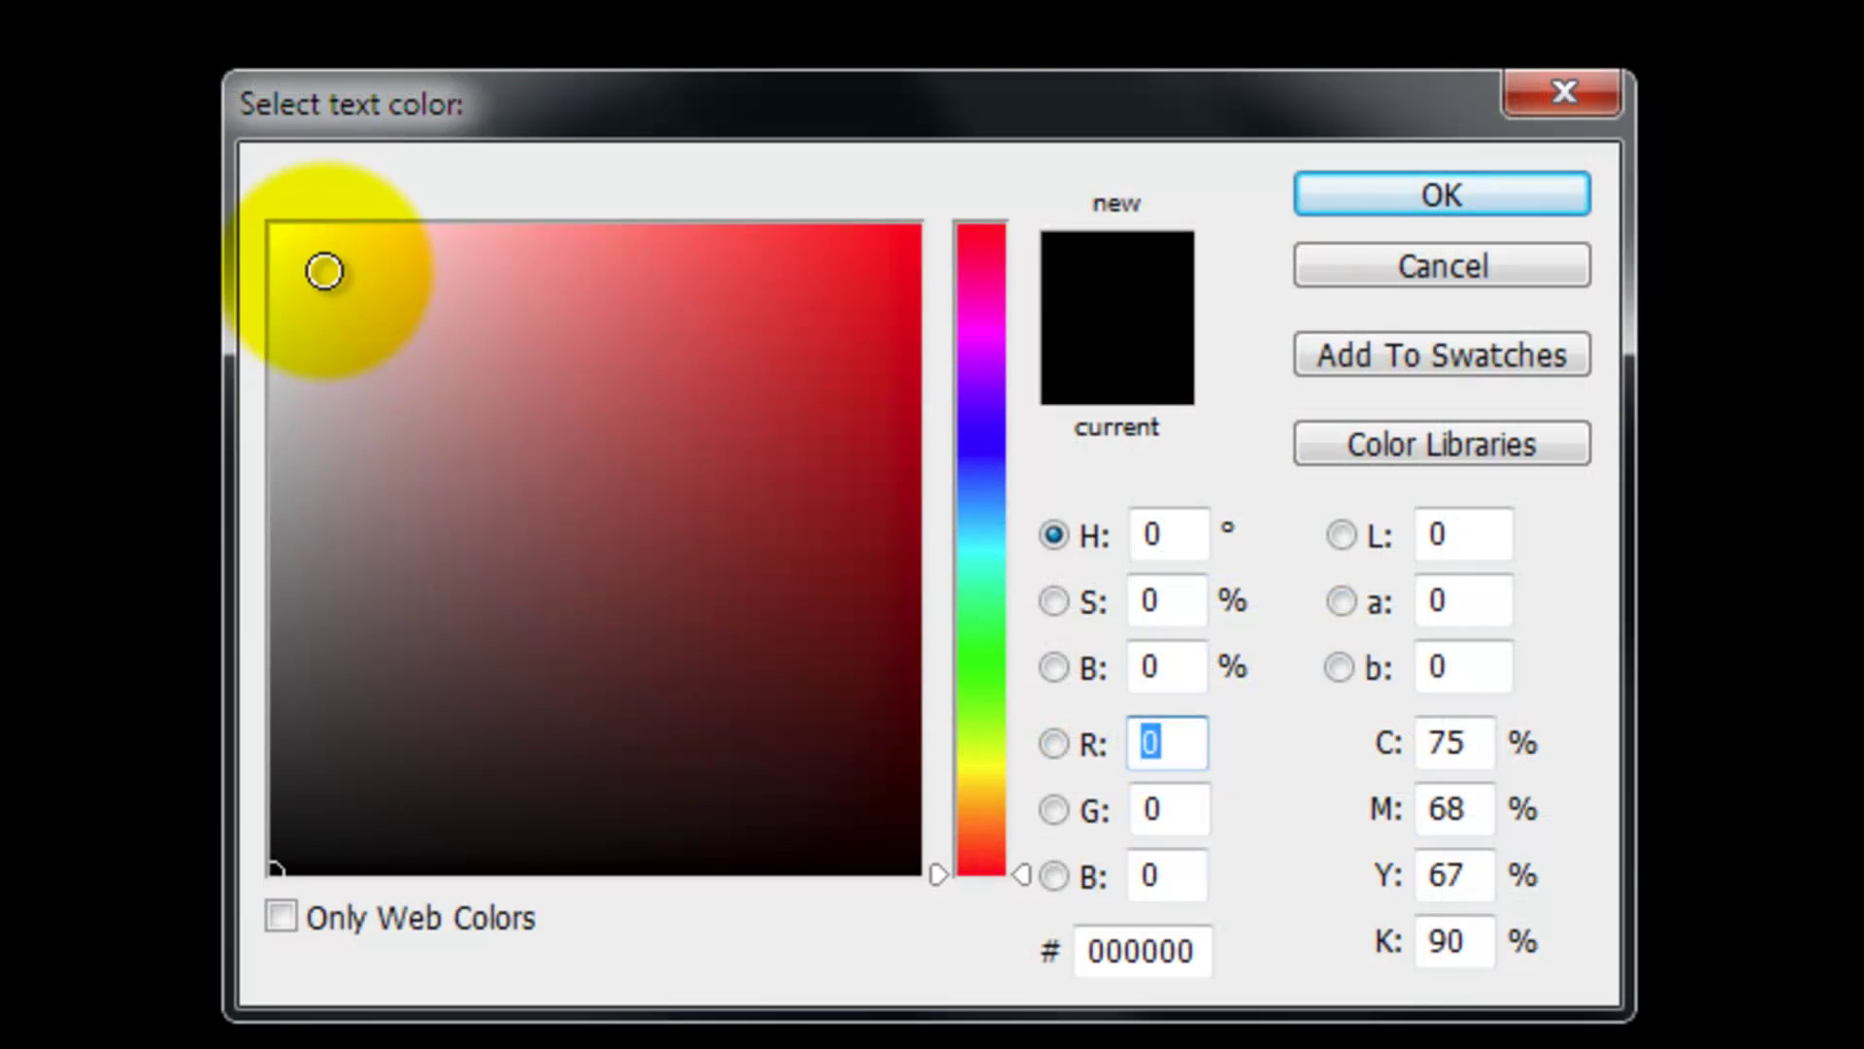
left_click_drag(324, 271, 271, 225)
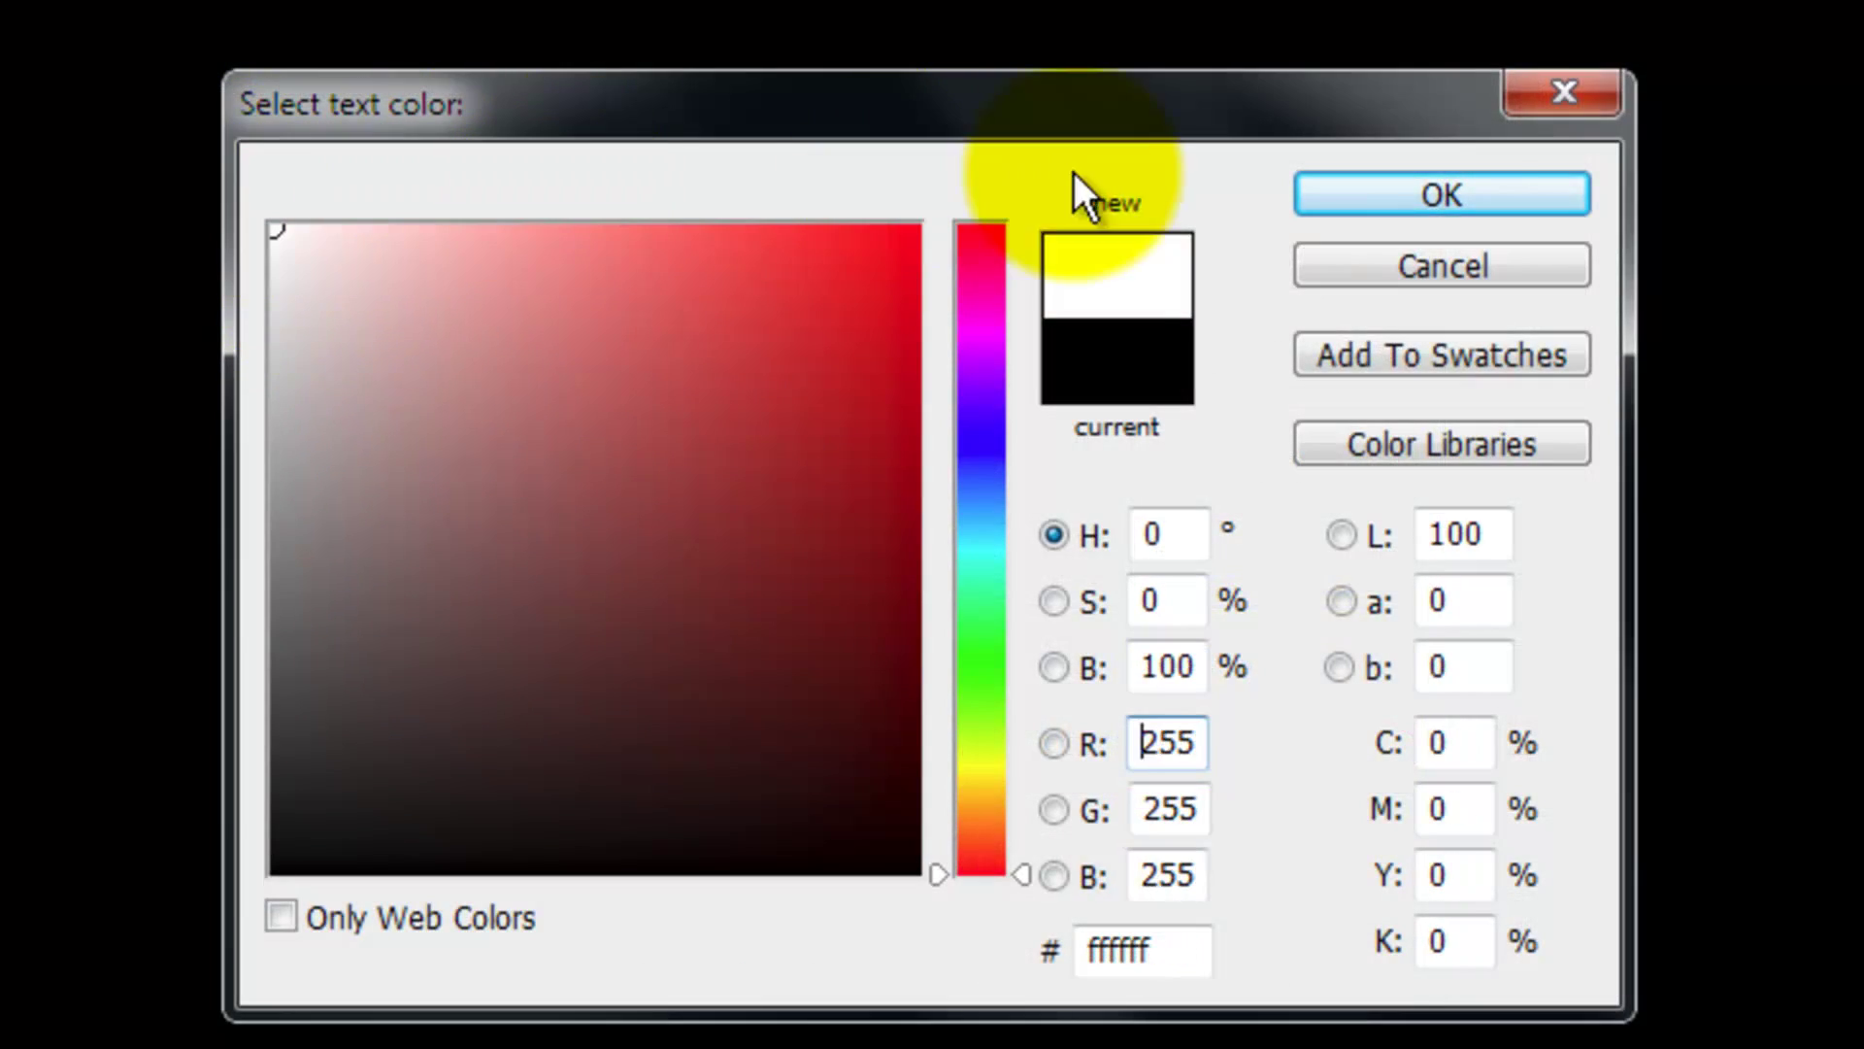
left_click(1454, 196)
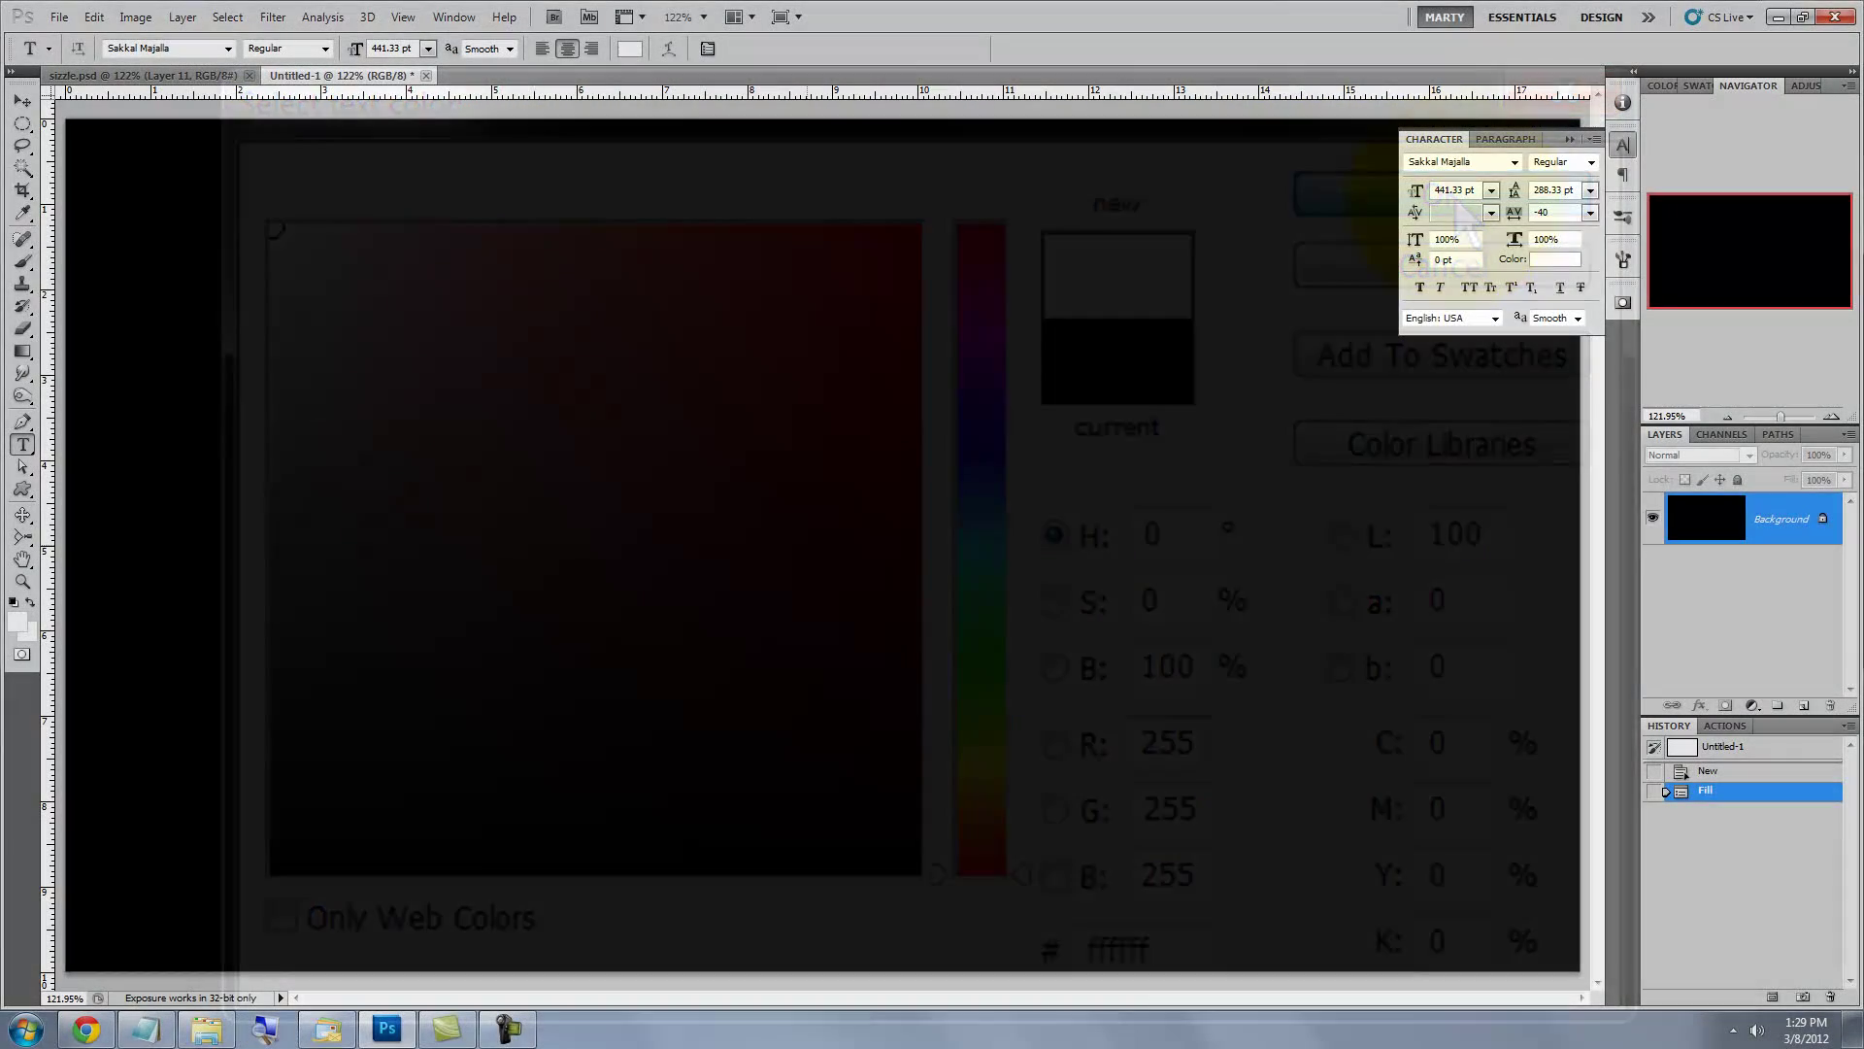
- Type SIZZLE in Sakkal Majalla at 441.33 pt and commit it as a type layer
left_click(807, 540)
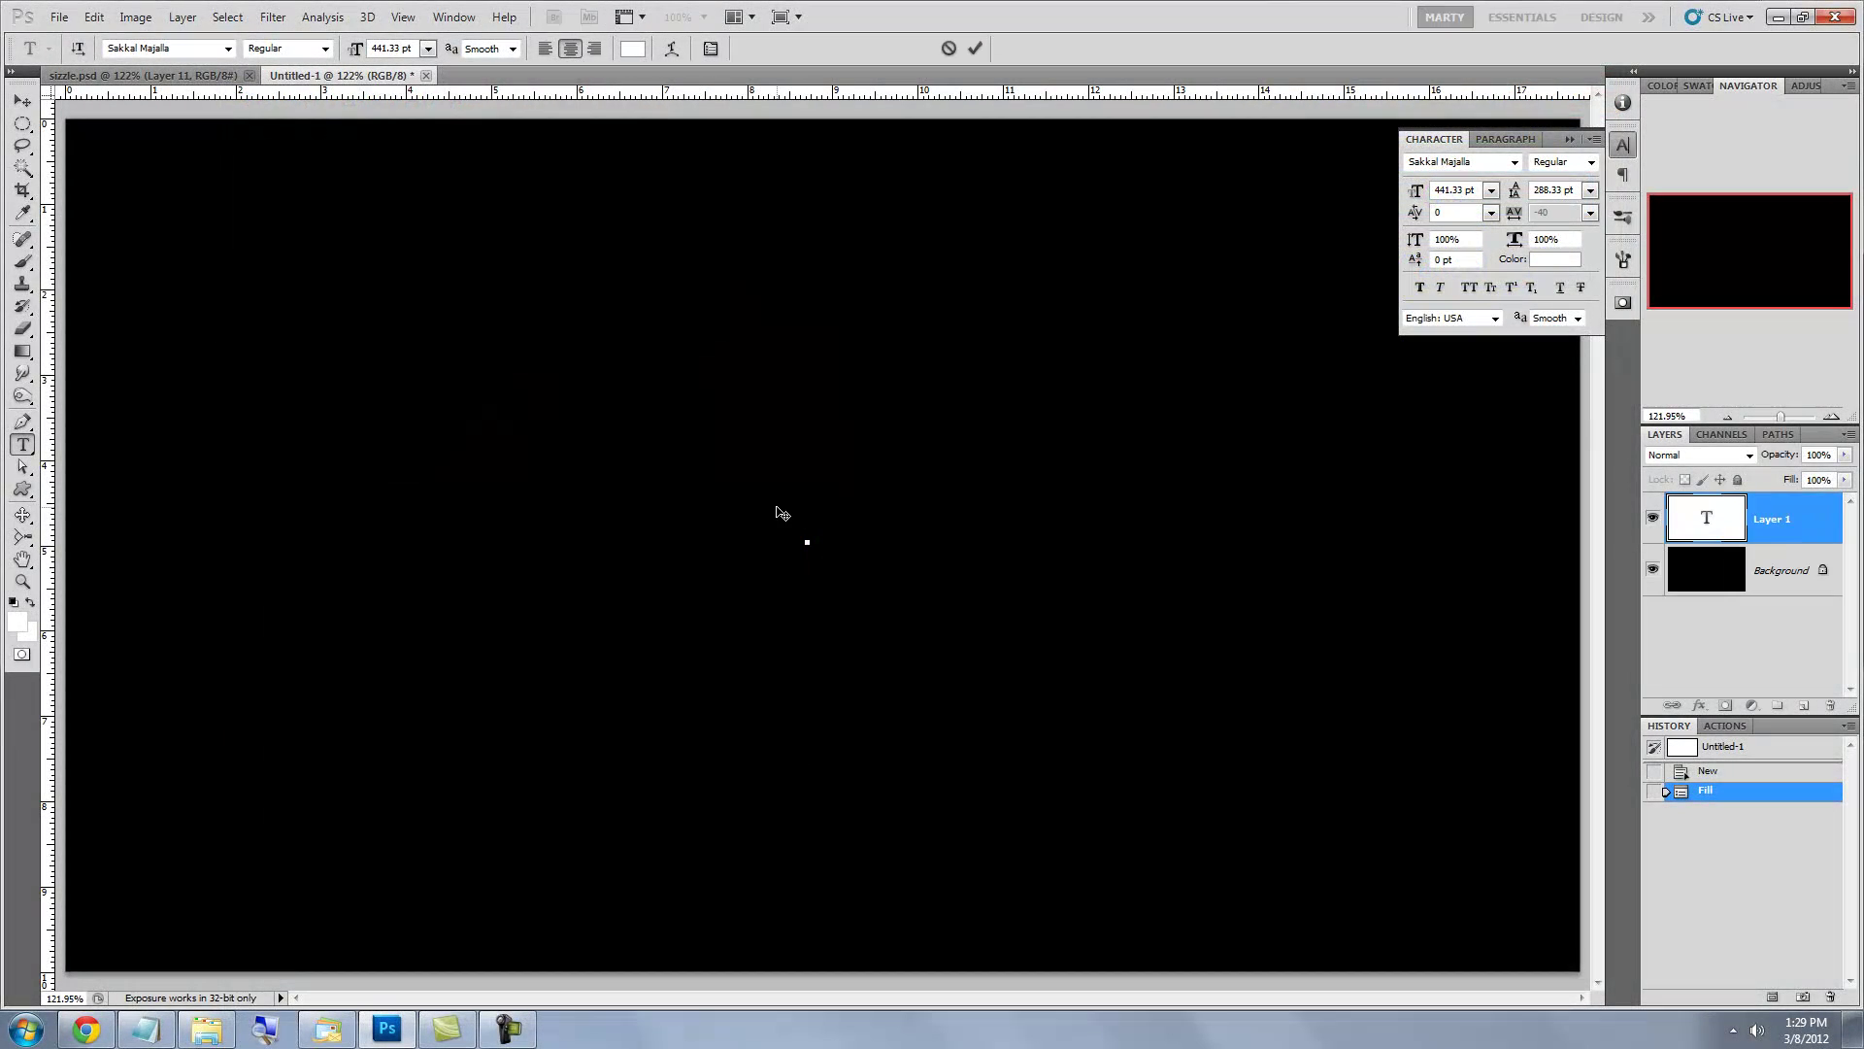
type("SIZZLE")
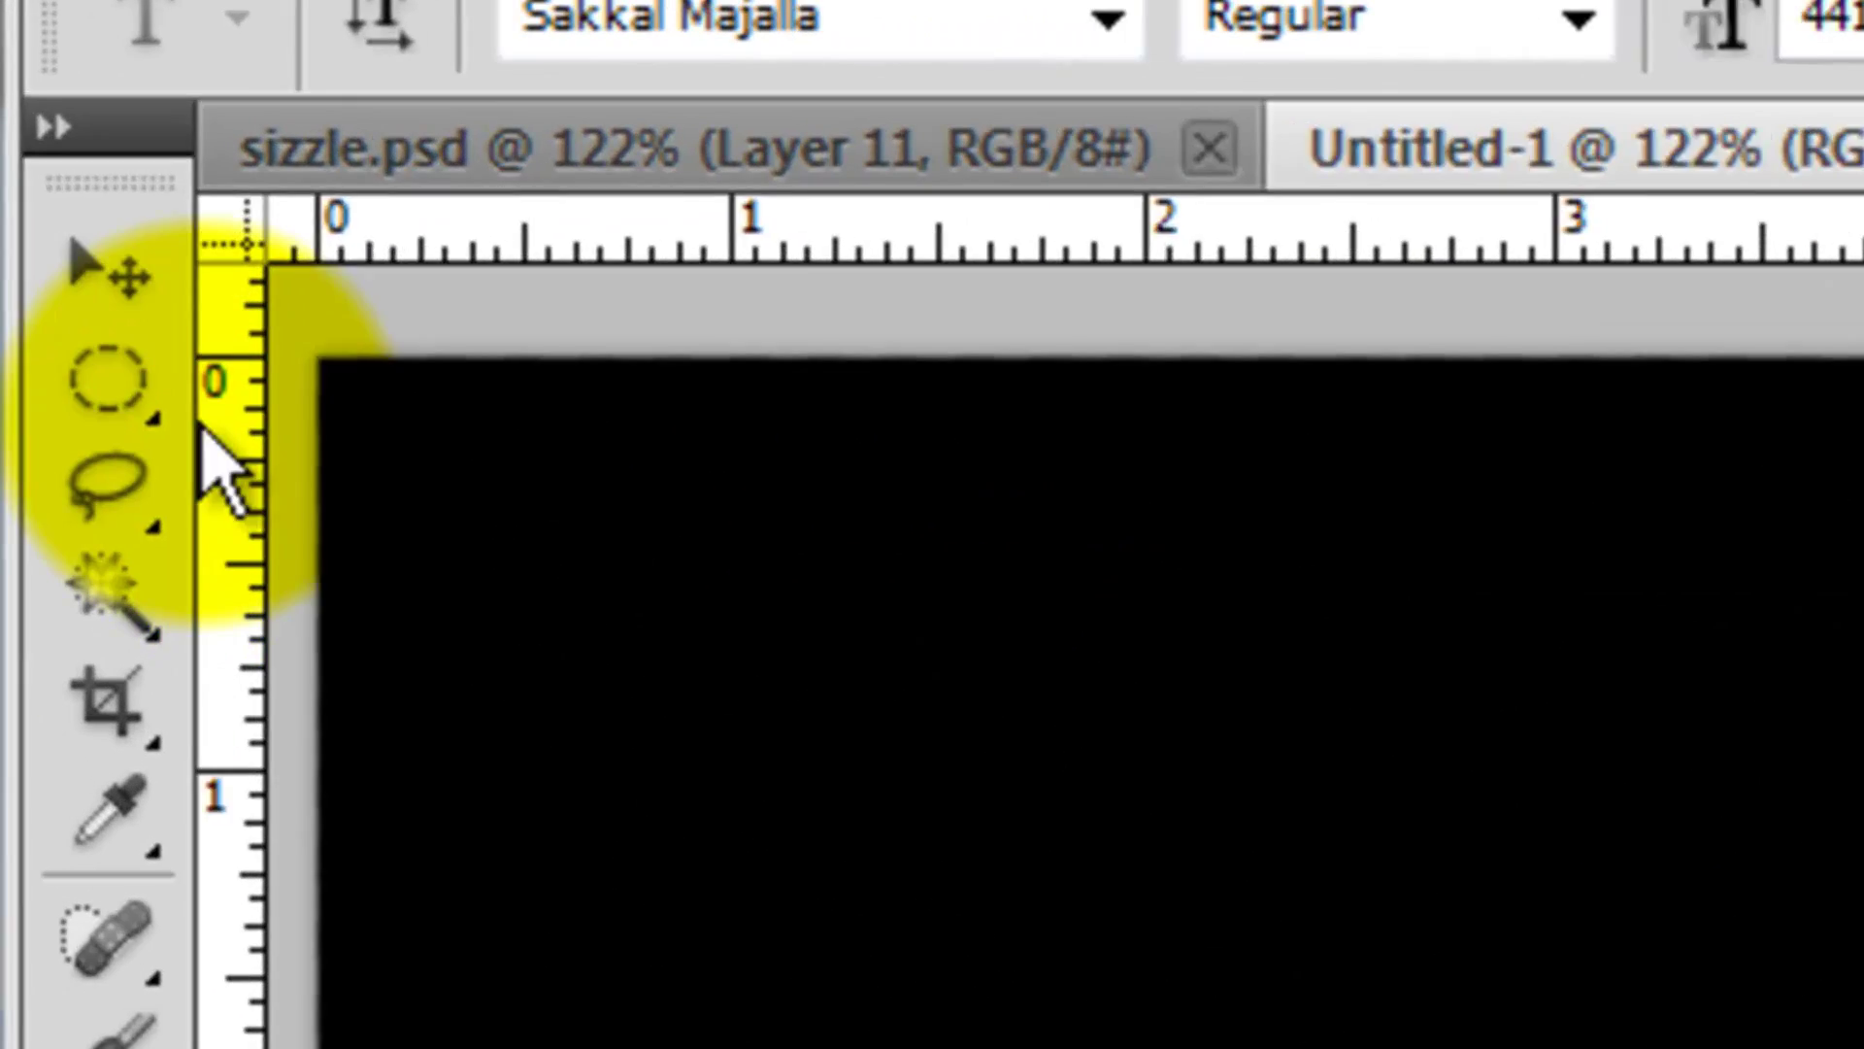
left_click(22, 101)
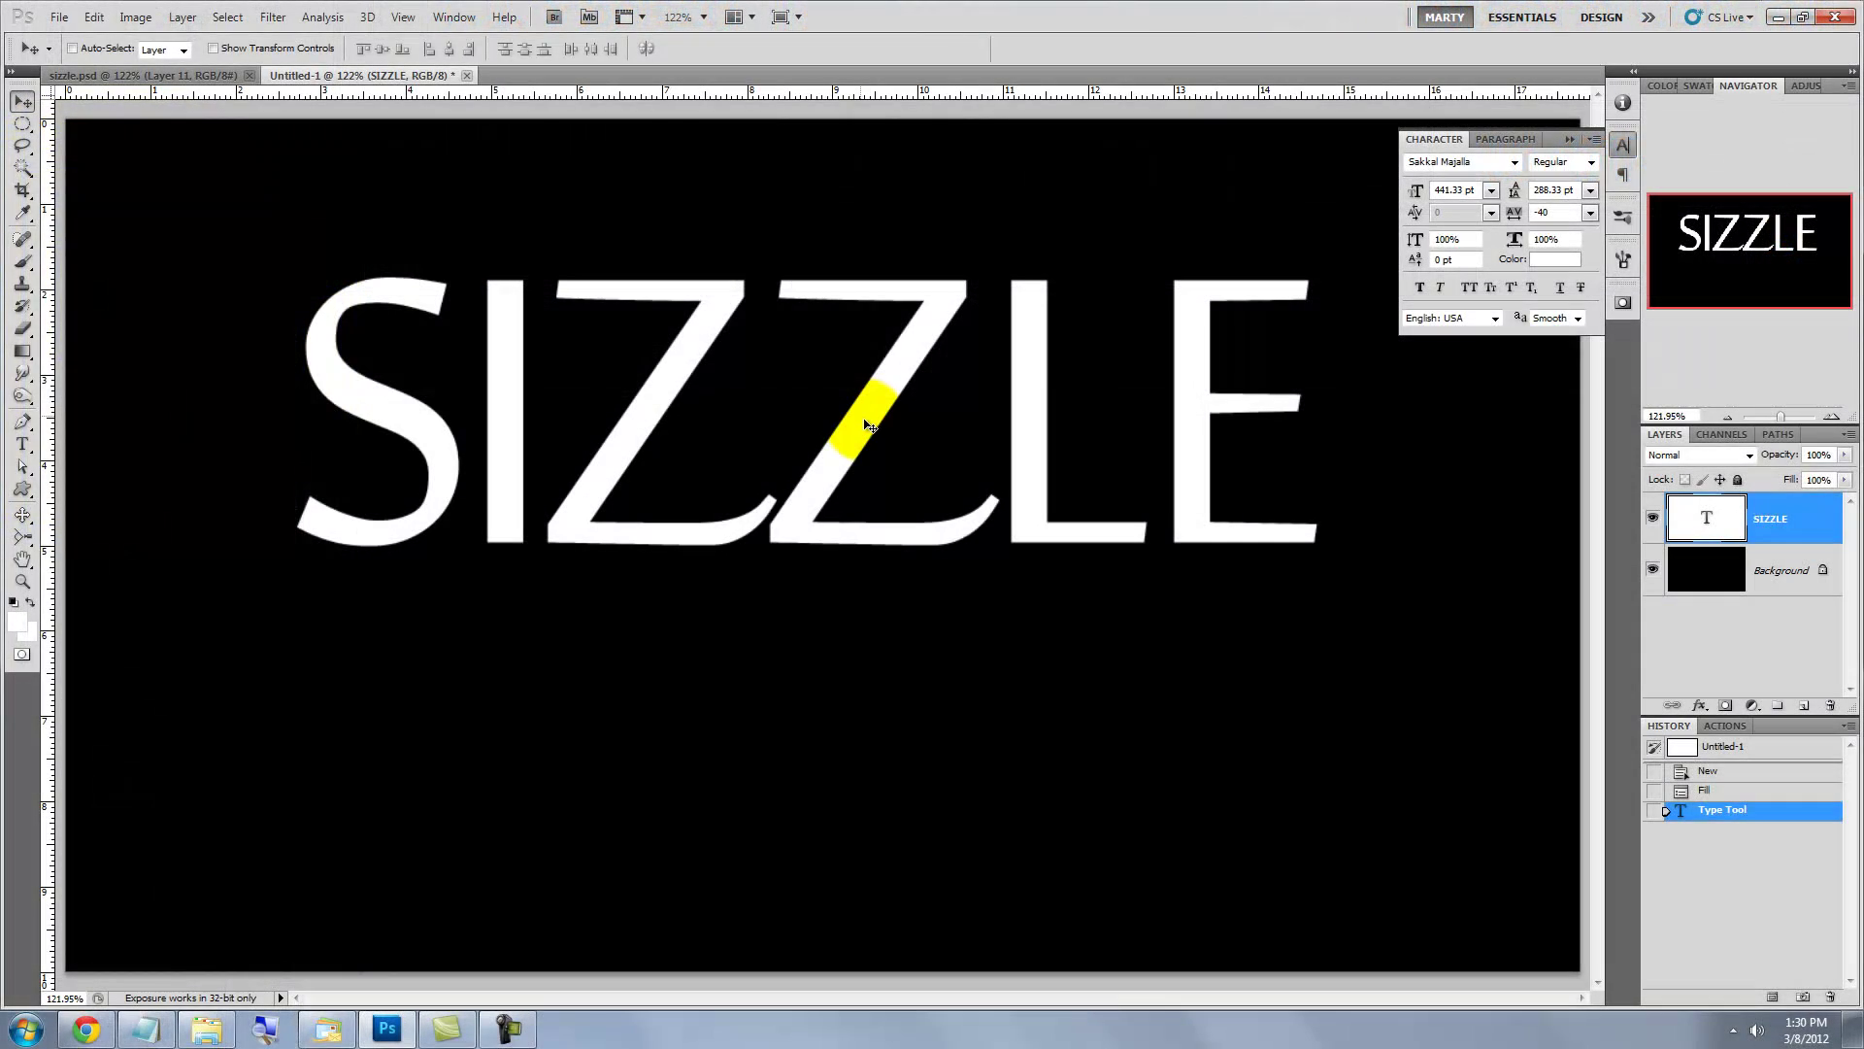
- Nudge SIZZLE down and right, save Snapshot 1, then merge the text into the Background
left_click_drag(867, 419, 889, 521)
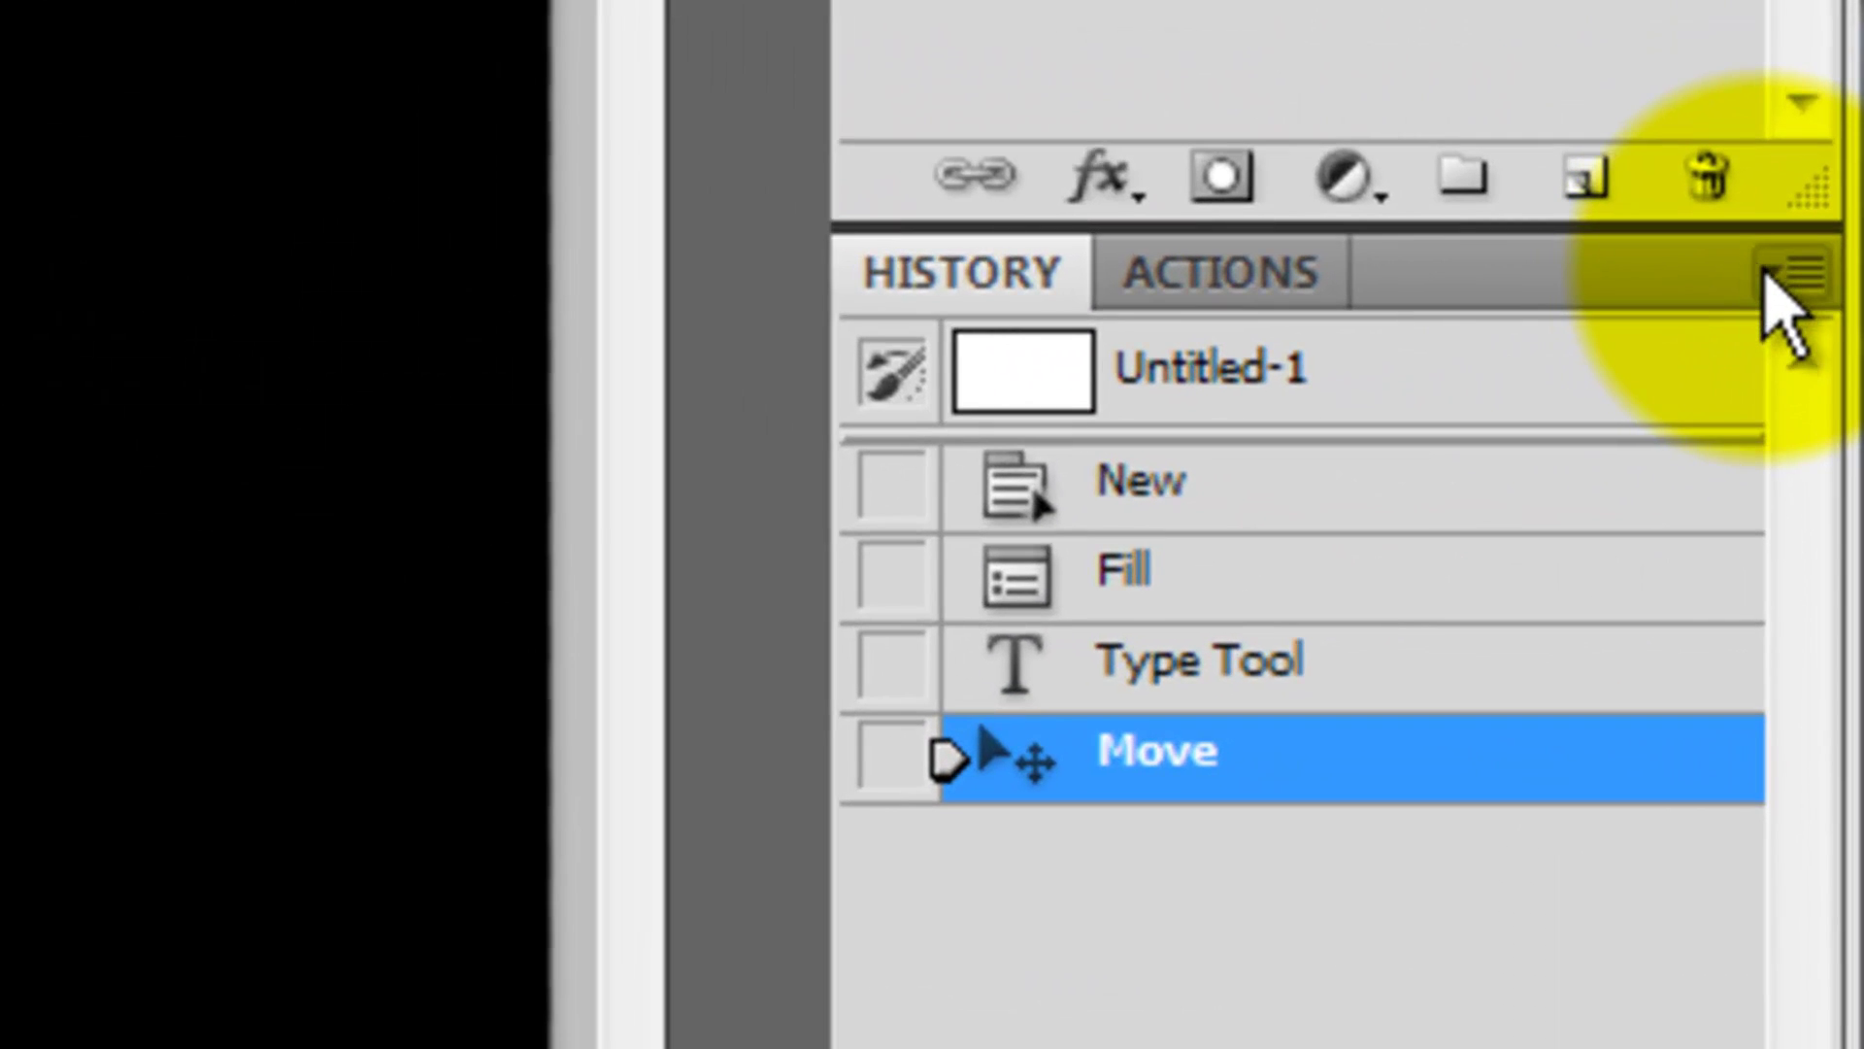
left_click(1765, 275)
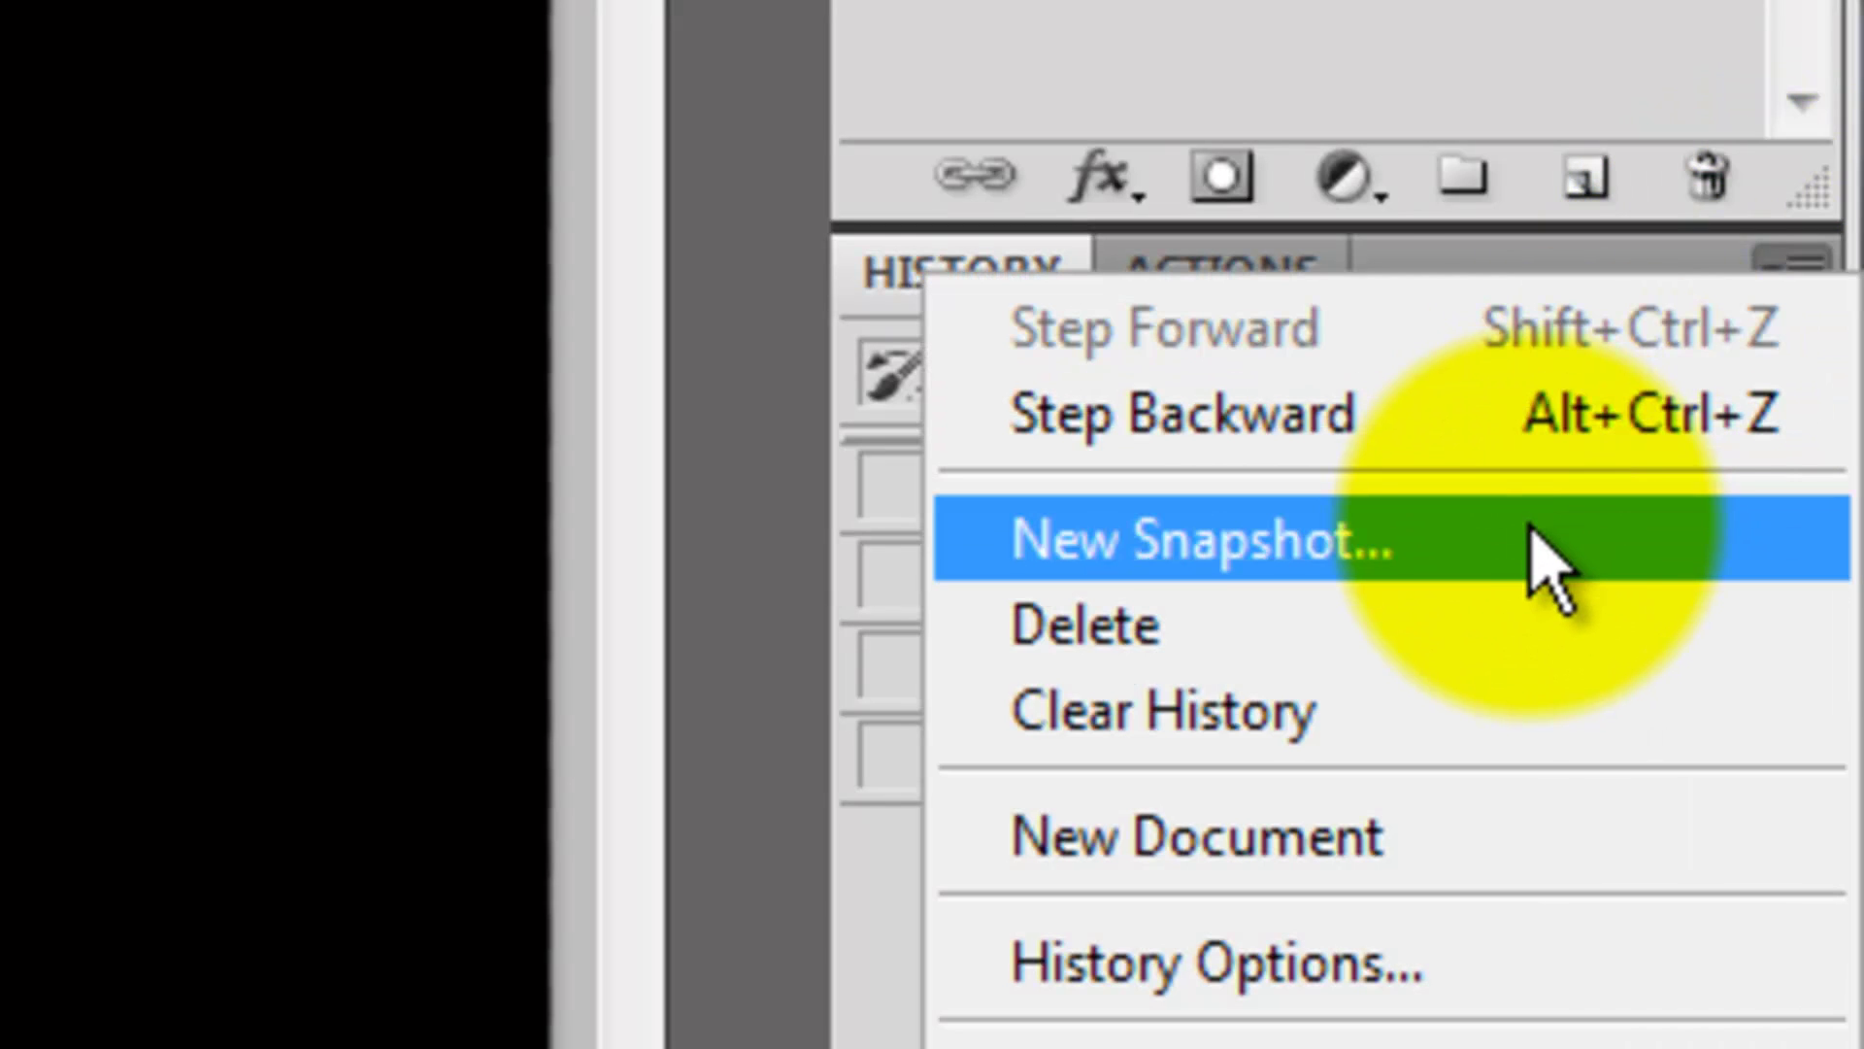
left_click(1543, 568)
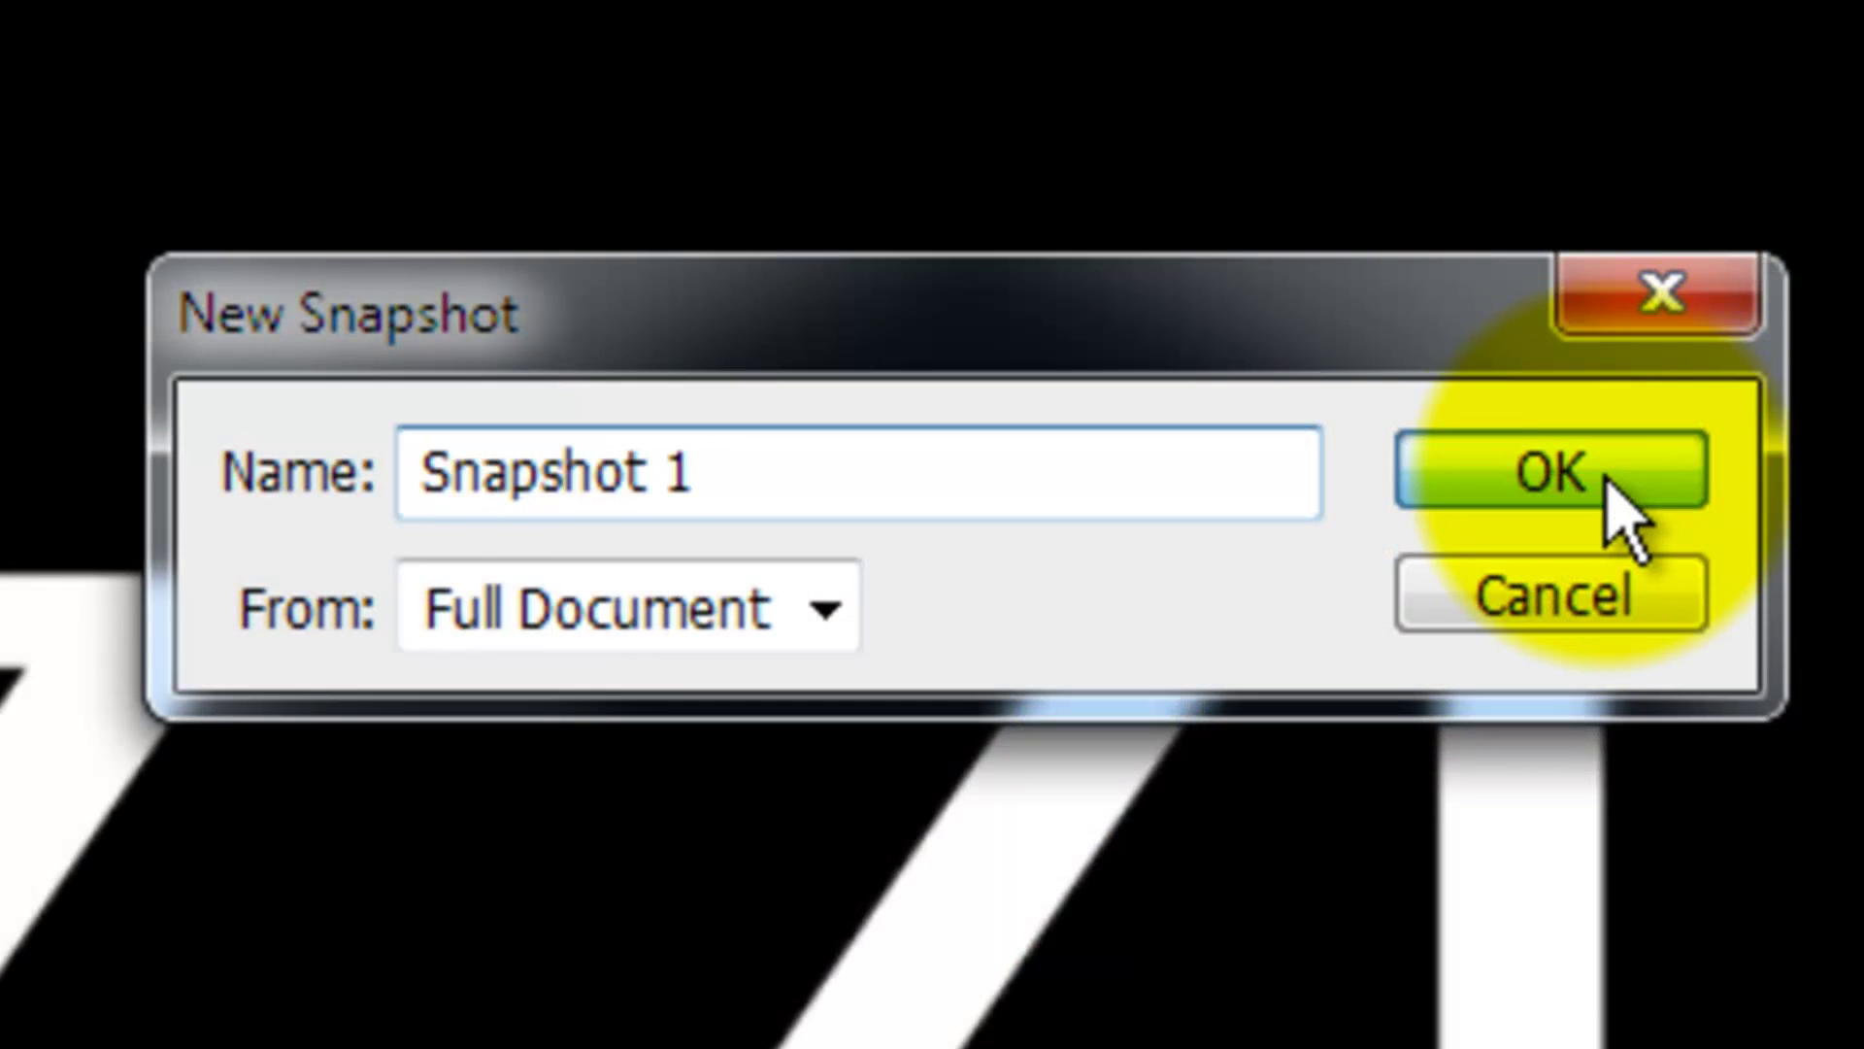
left_click(1604, 478)
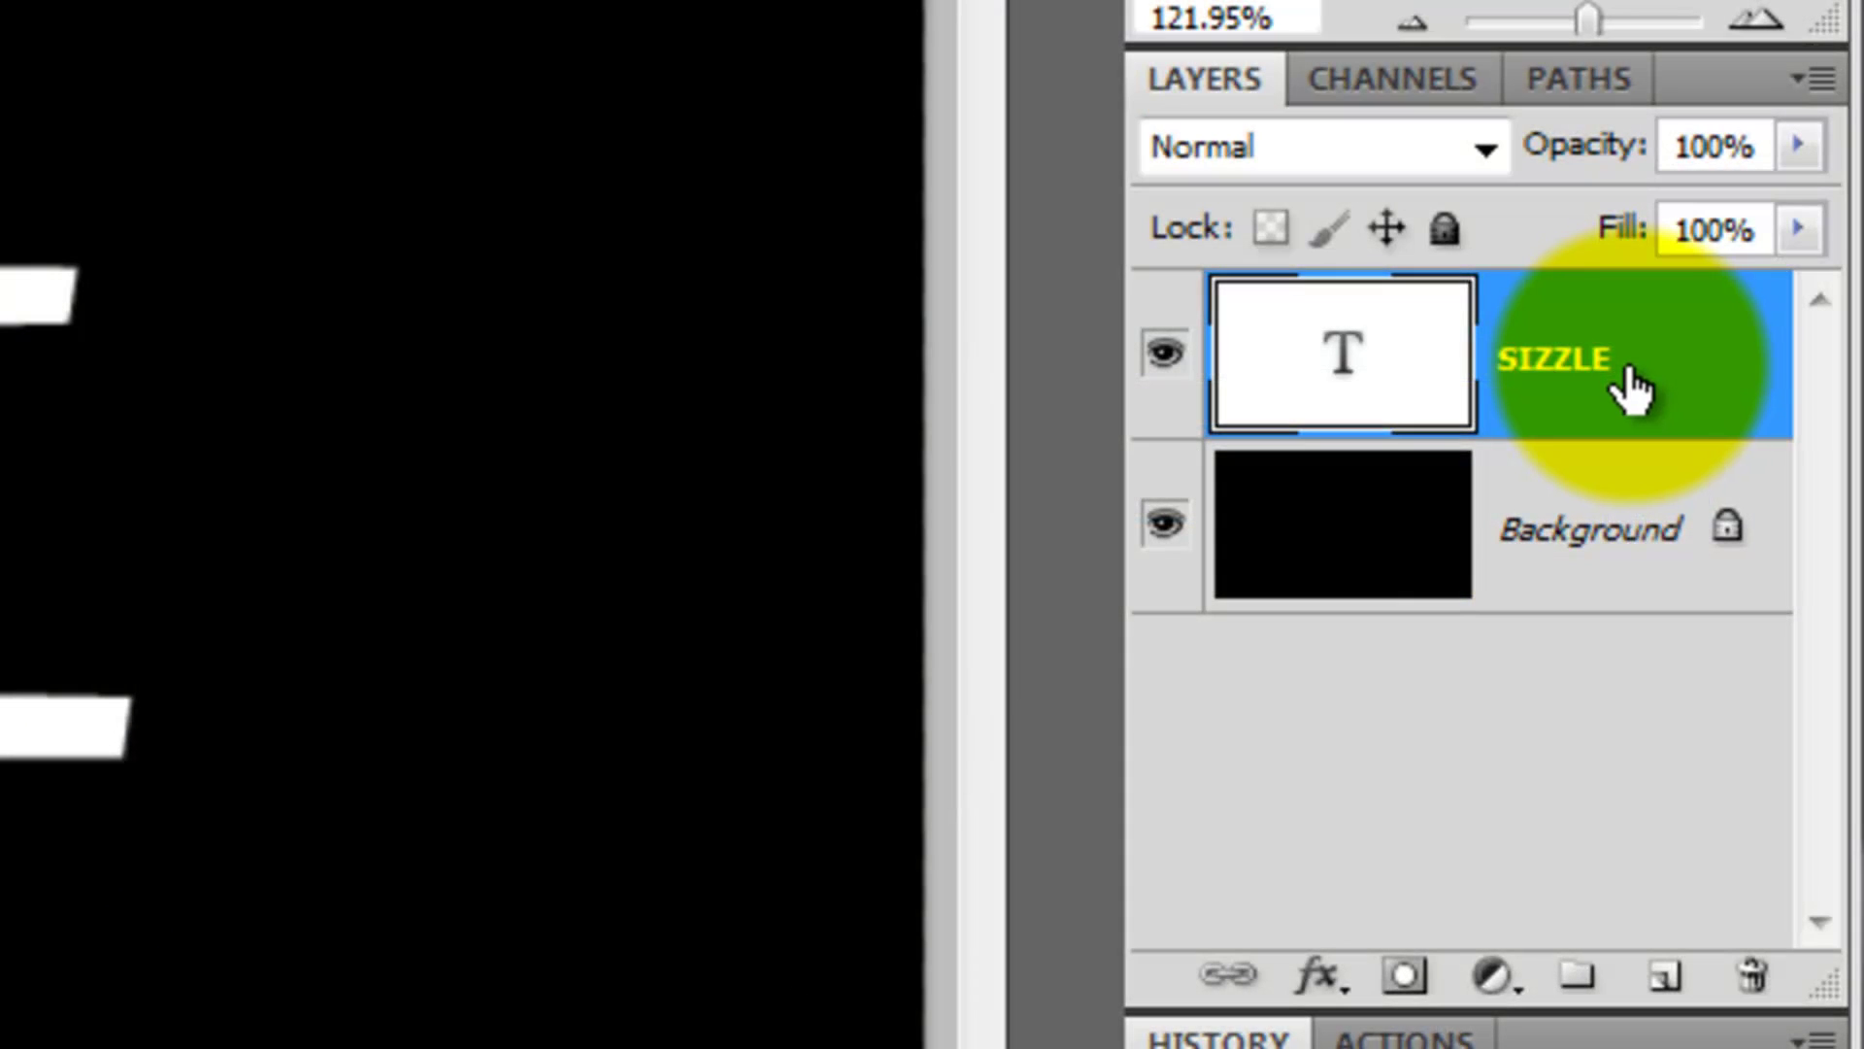
key("ctrl+e")
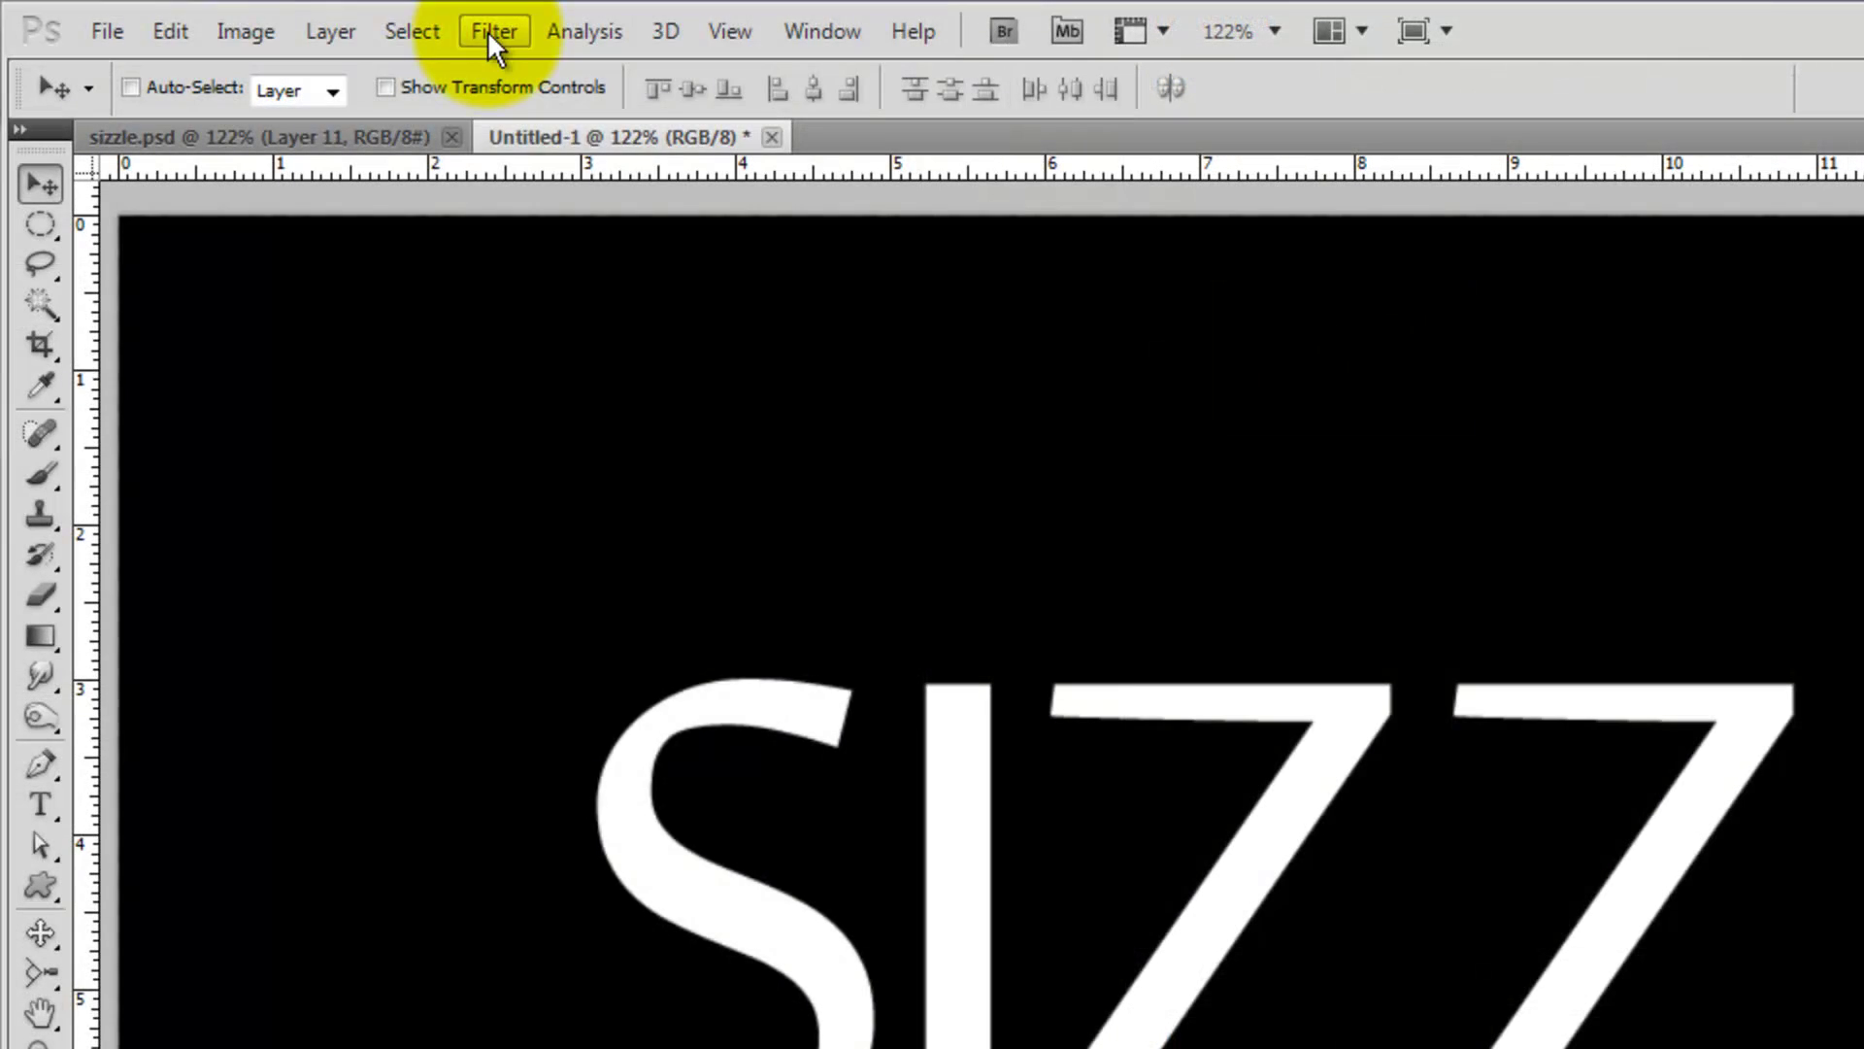
- Apply the Stylize Wind filter from the left twice to lengthen the streaks
left_click(493, 33)
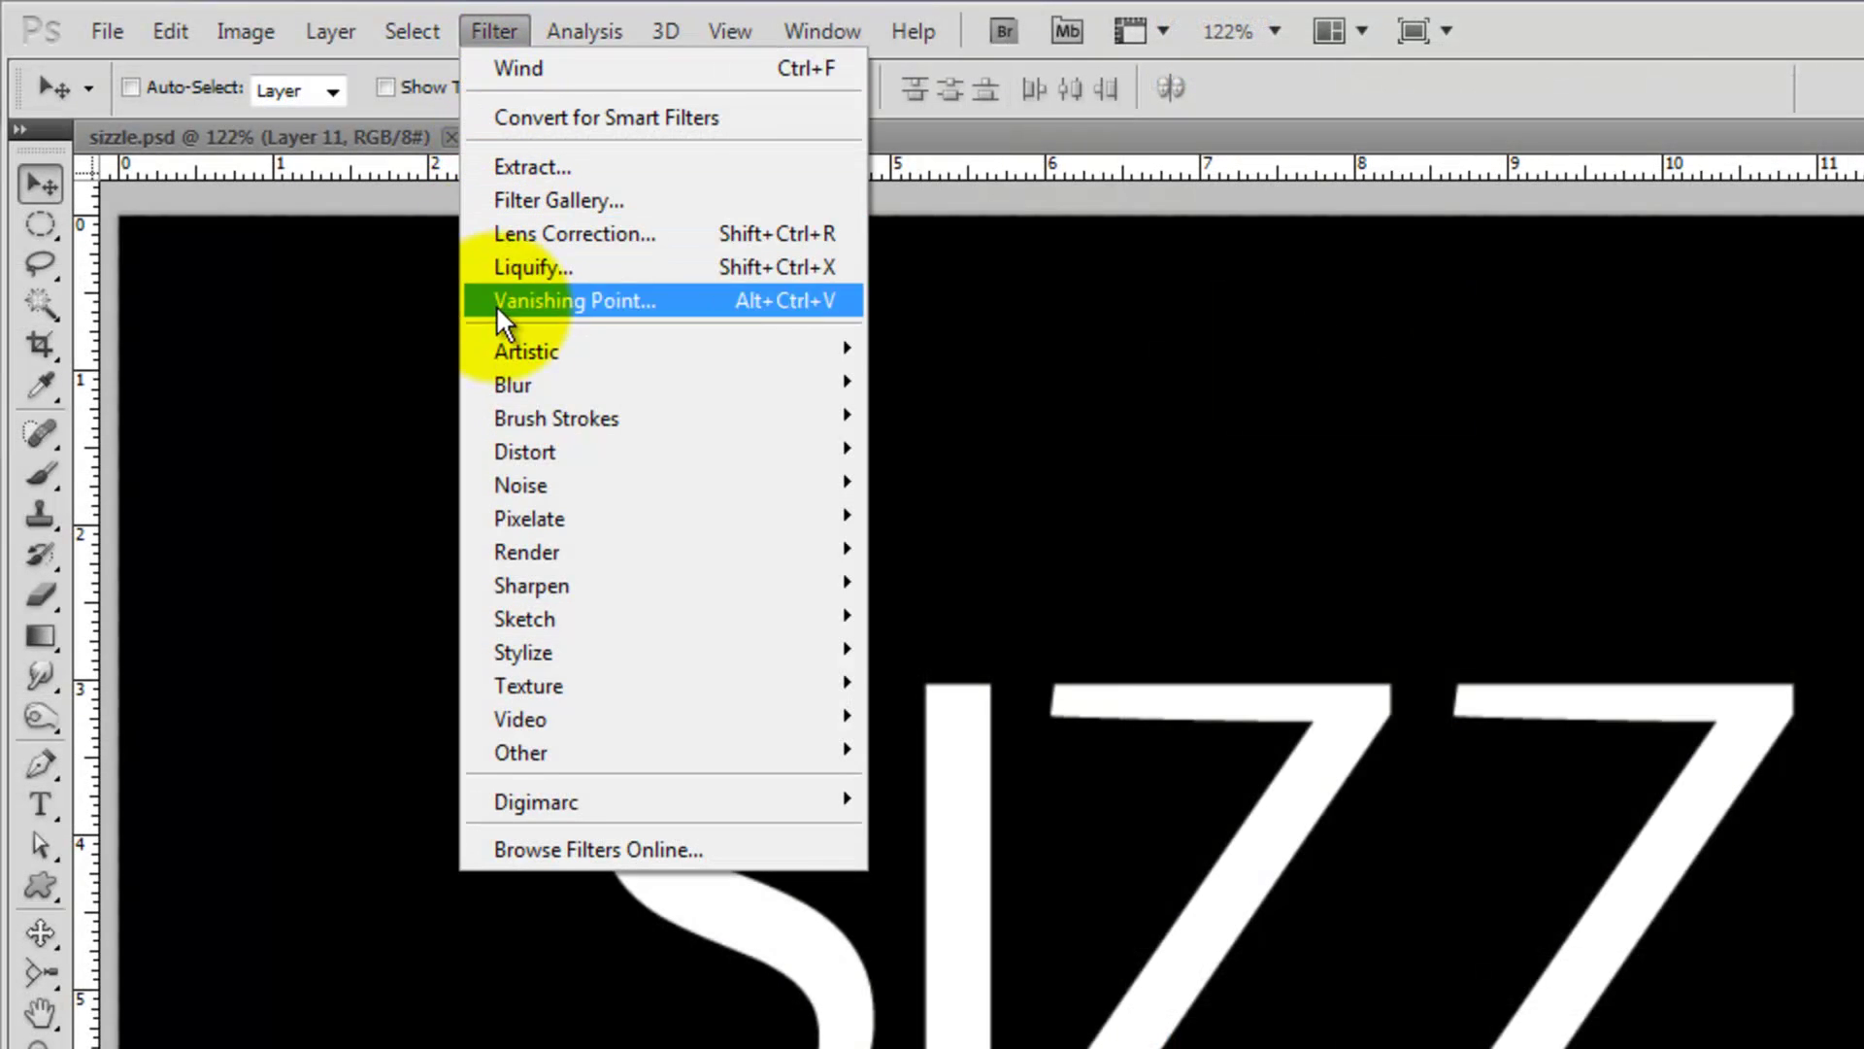
mouse_move(538, 650)
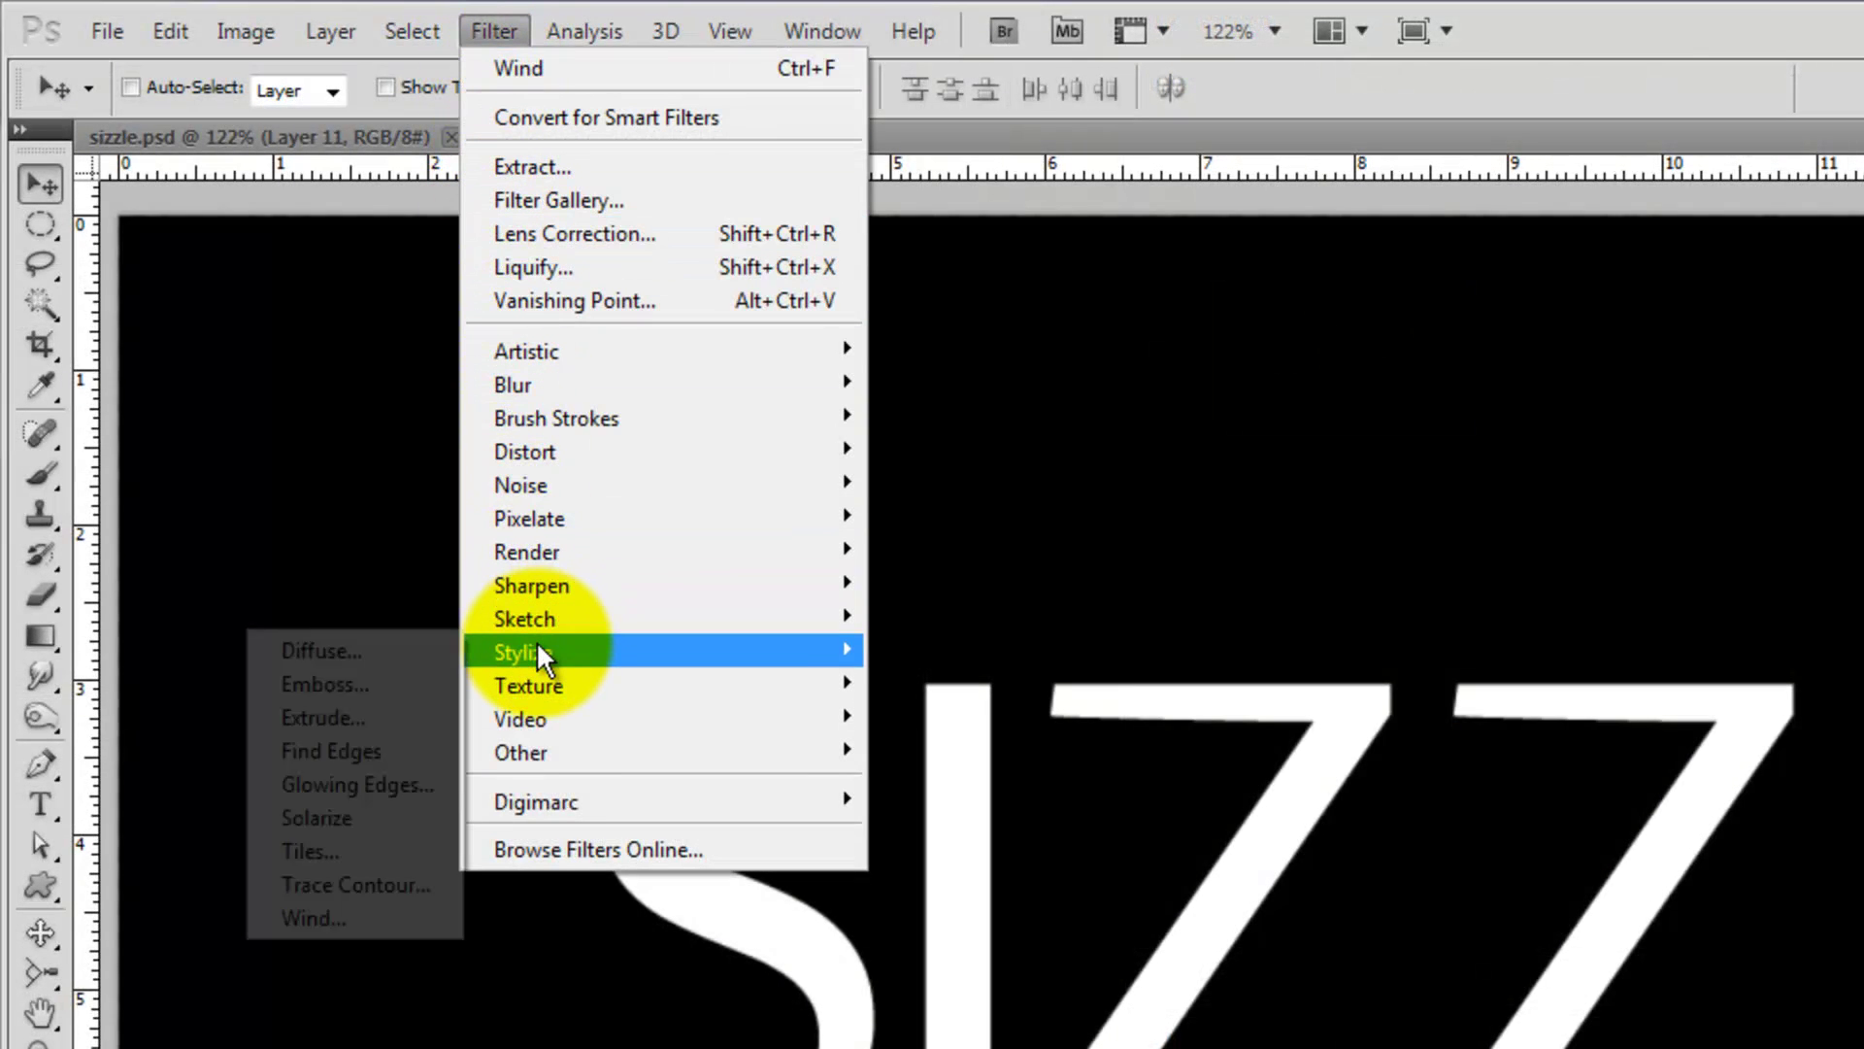
left_click(332, 920)
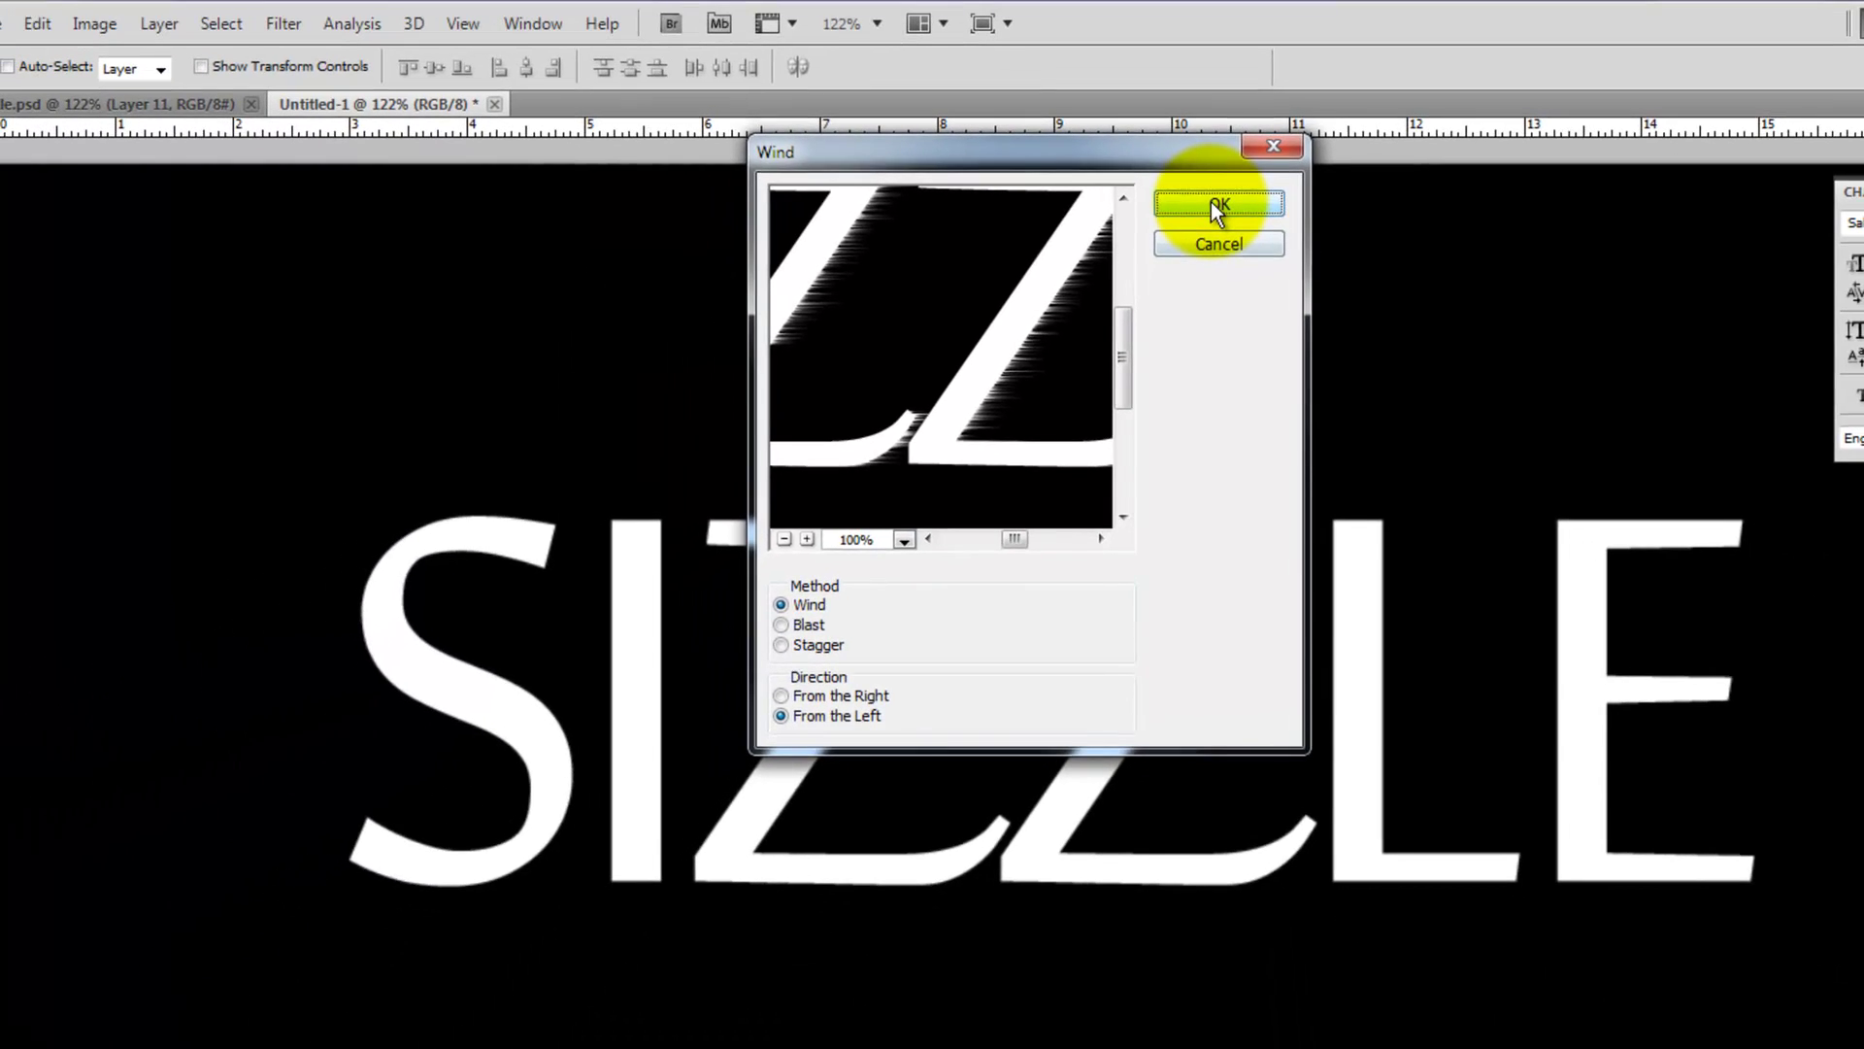
left_click(1209, 155)
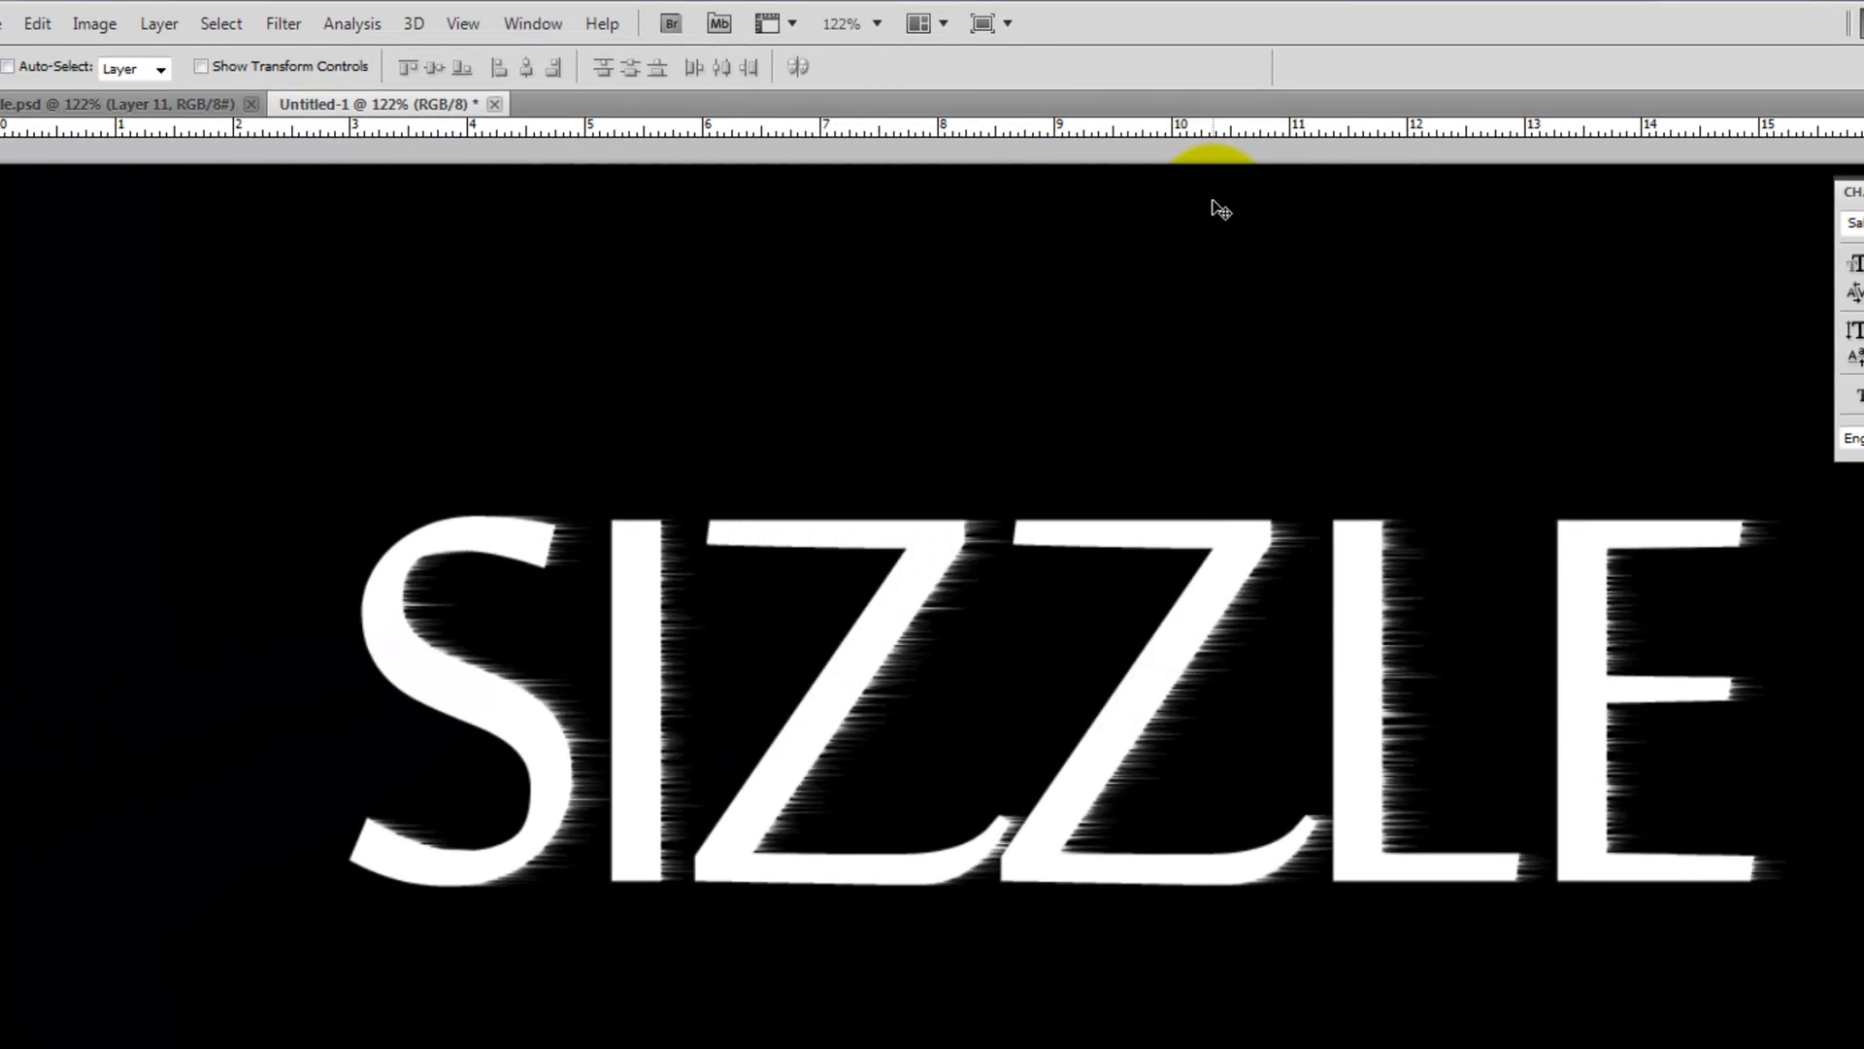
key("ctrl+f")
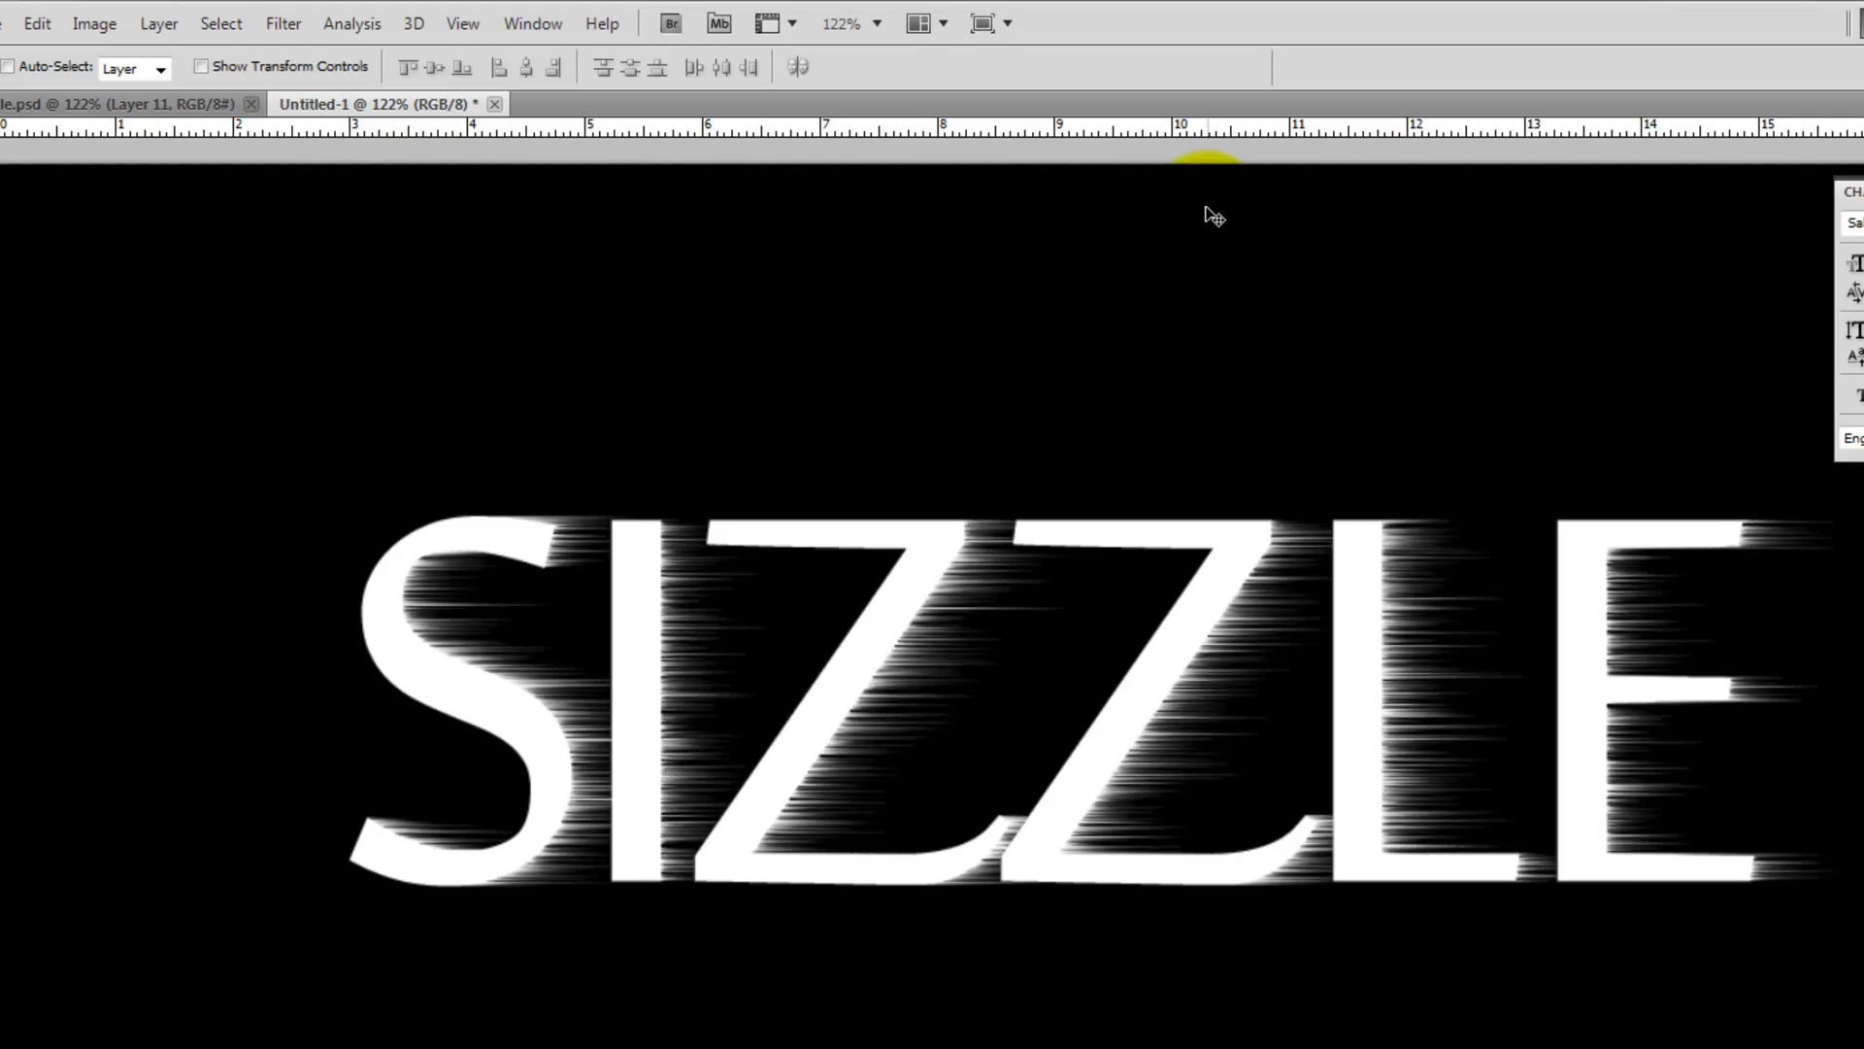
- Reopen the Wind filter with its direction set to From the Right
left_click(555, 86)
left_click(285, 23)
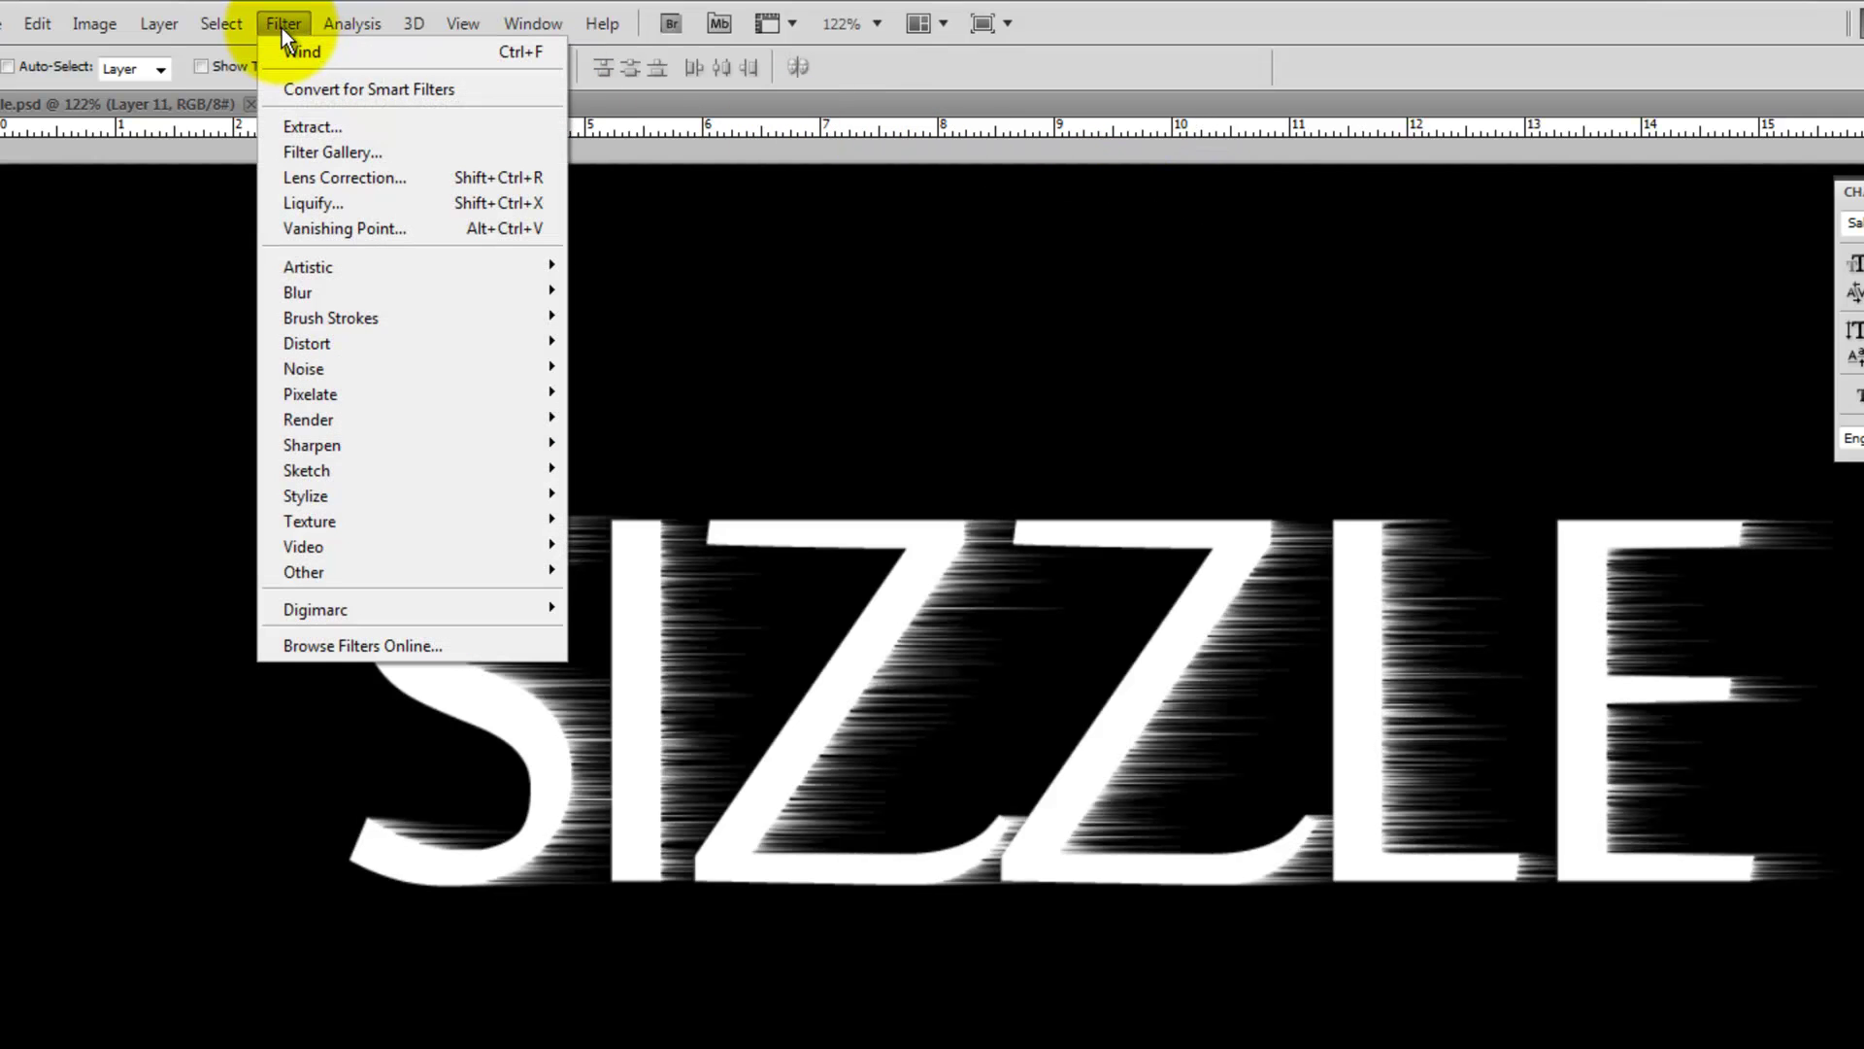
mouse_move(290, 490)
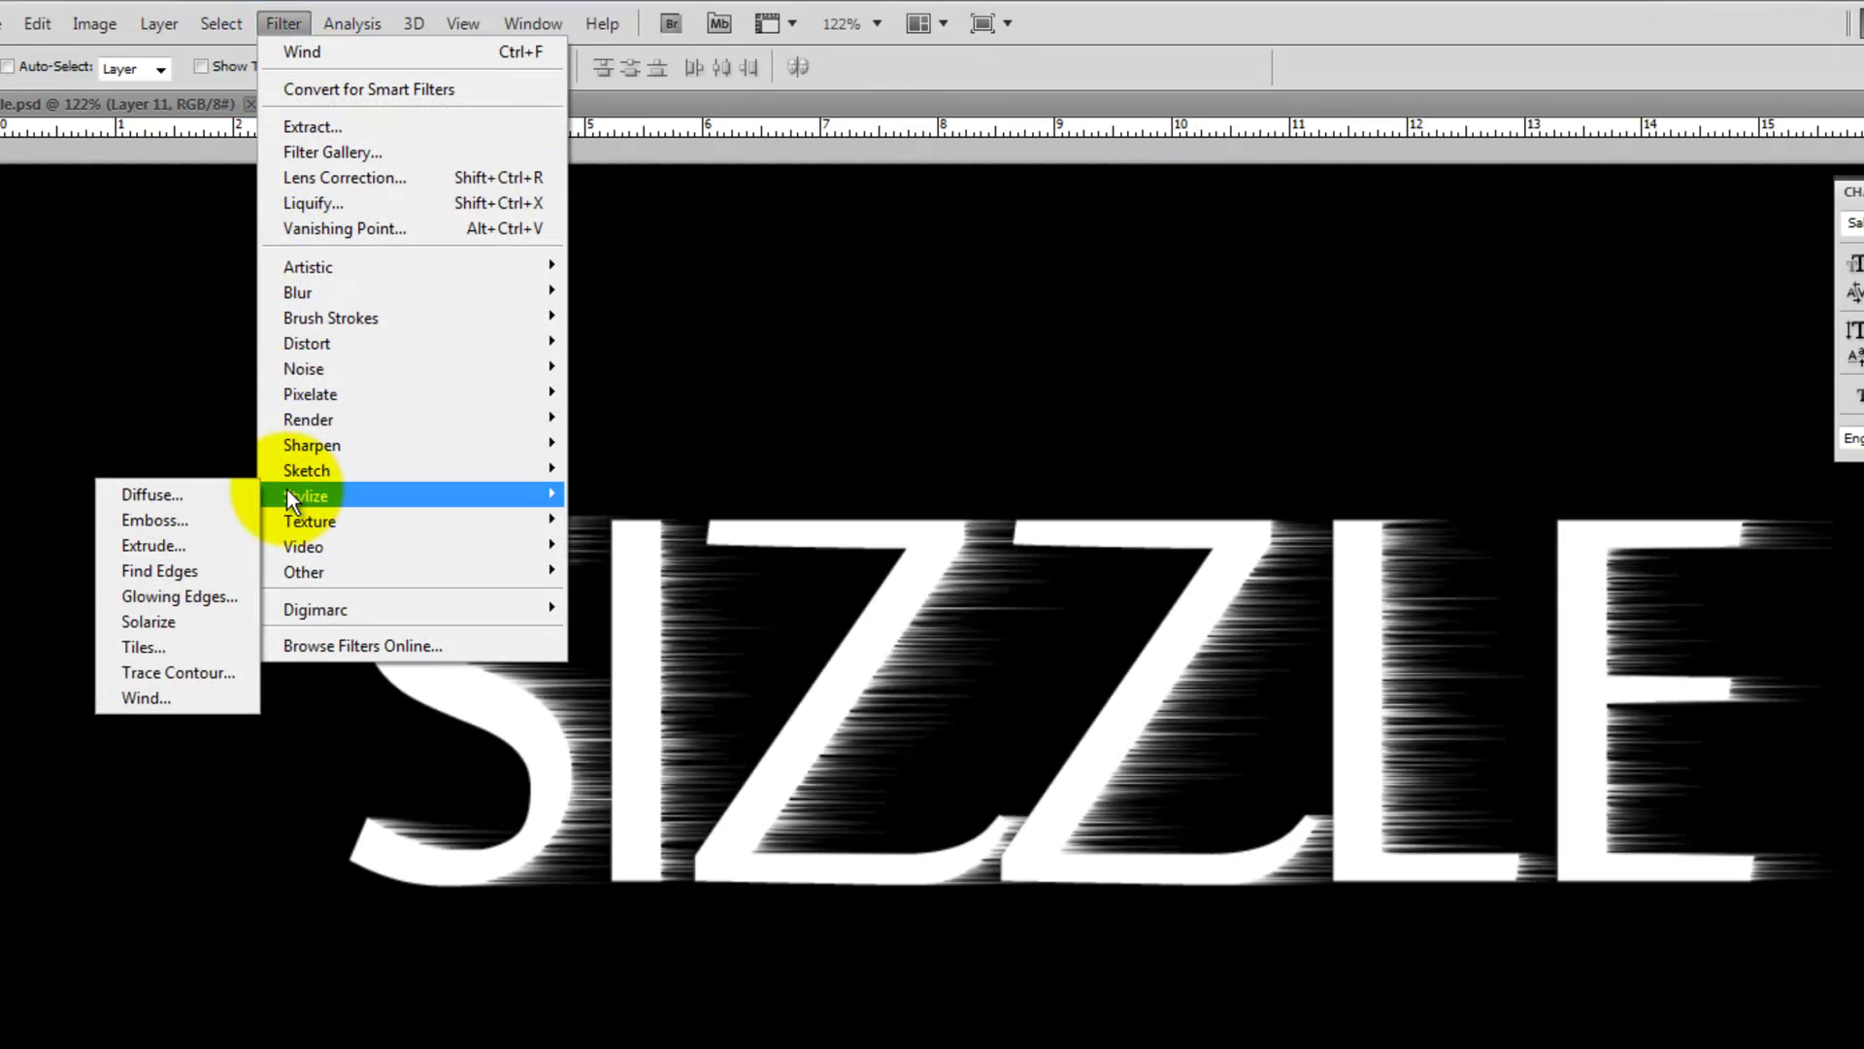
left_click(159, 695)
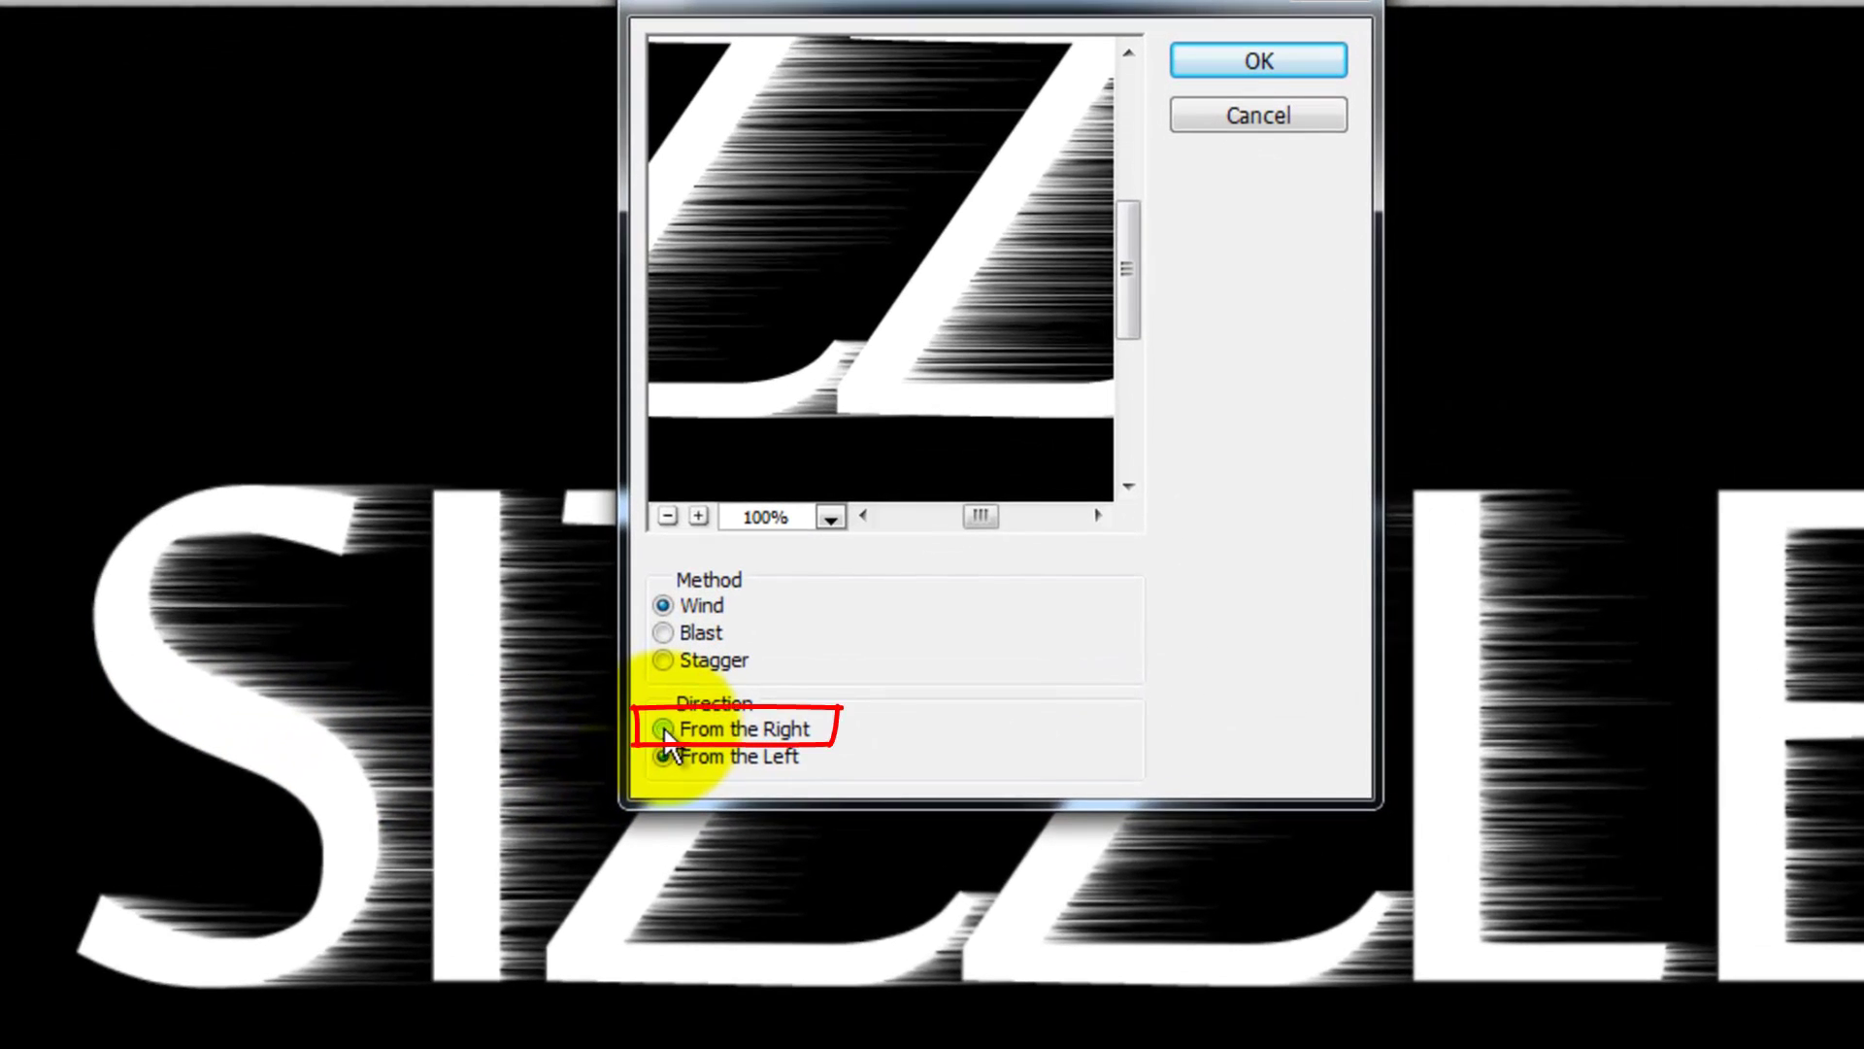
left_click(790, 684)
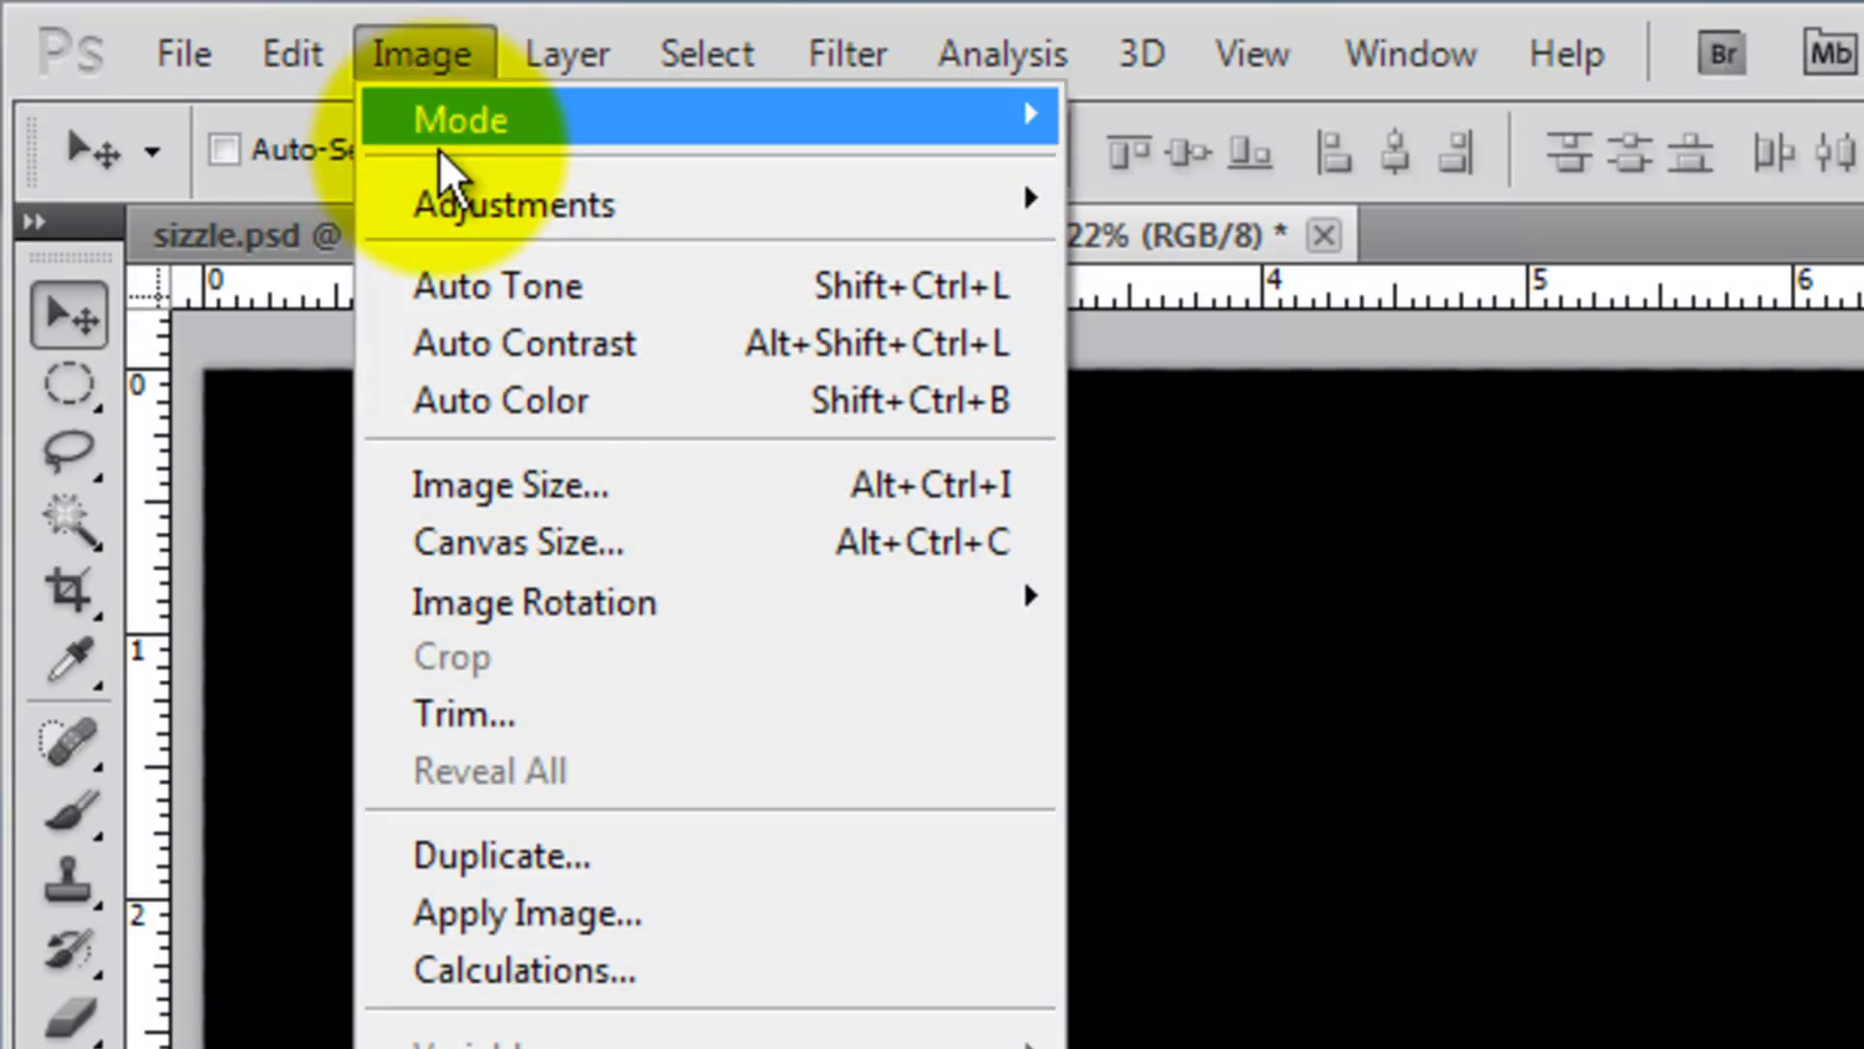
- Rotate the canvas 90° clockwise and fit the whole image in the window
mouse_move(592, 613)
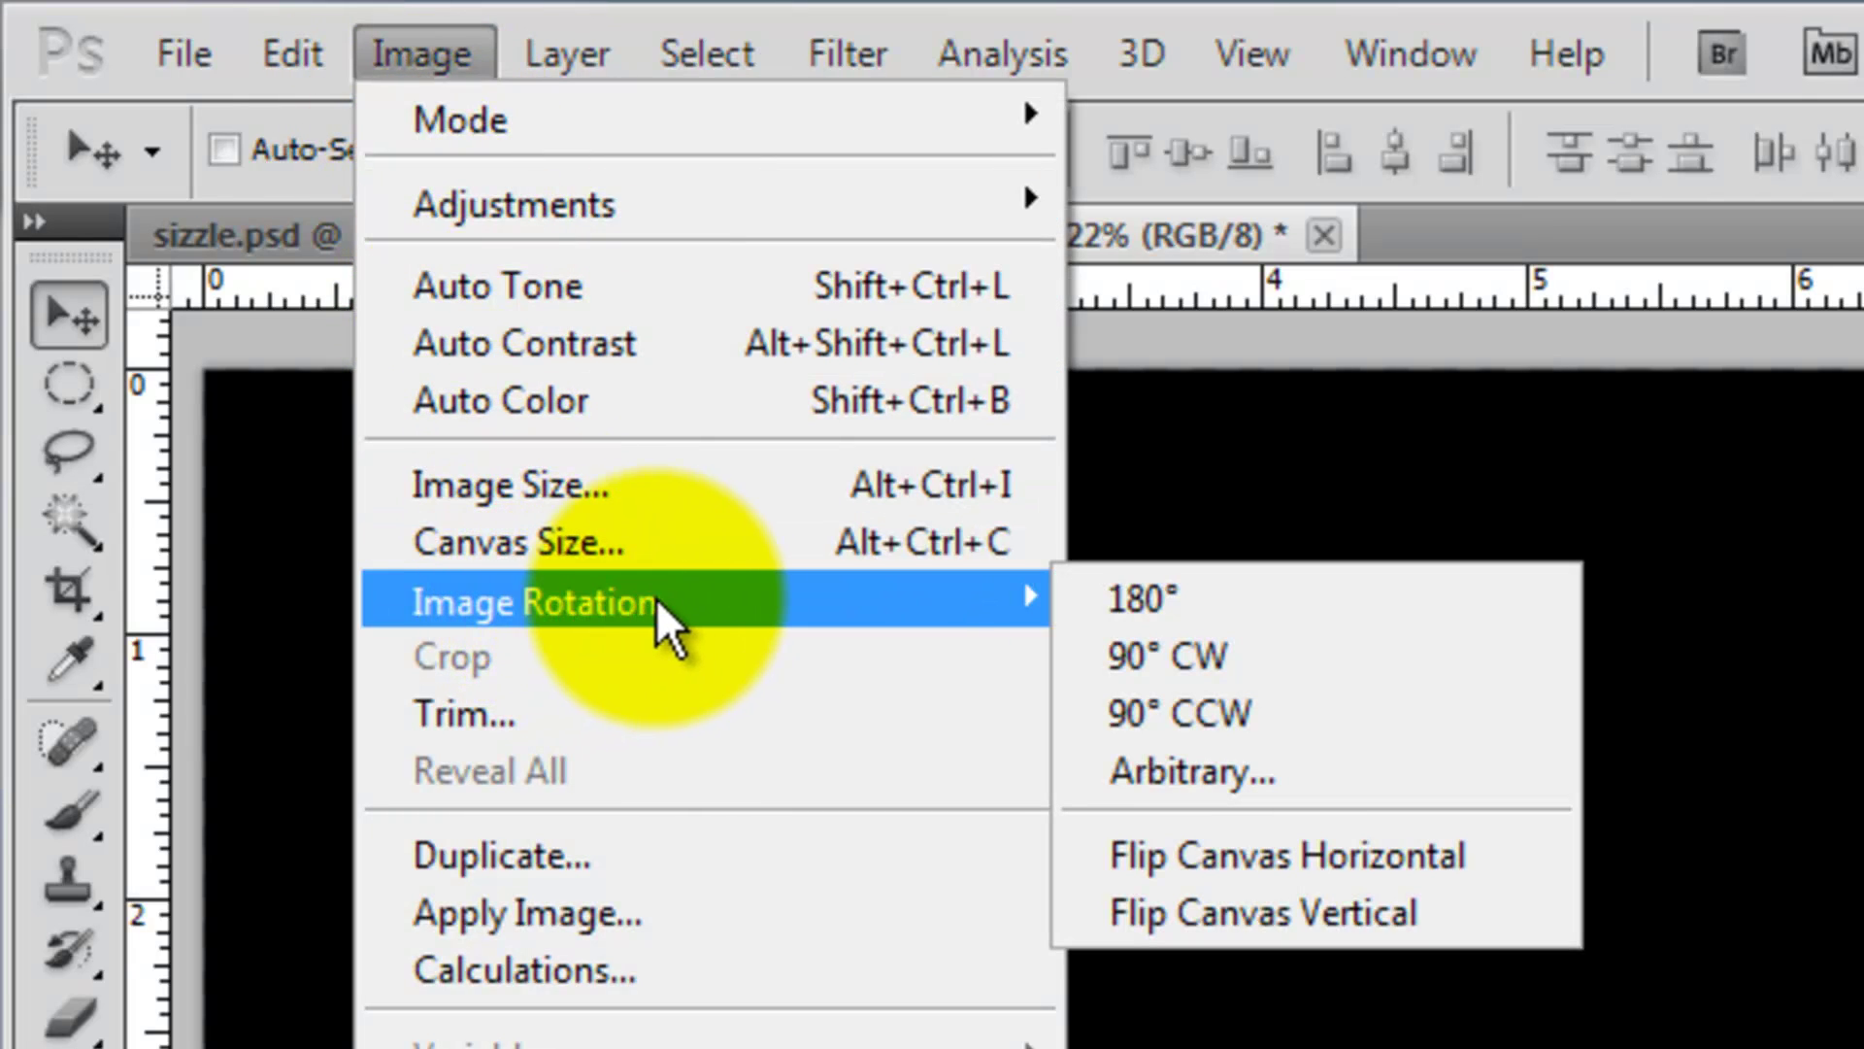
left_click(1180, 649)
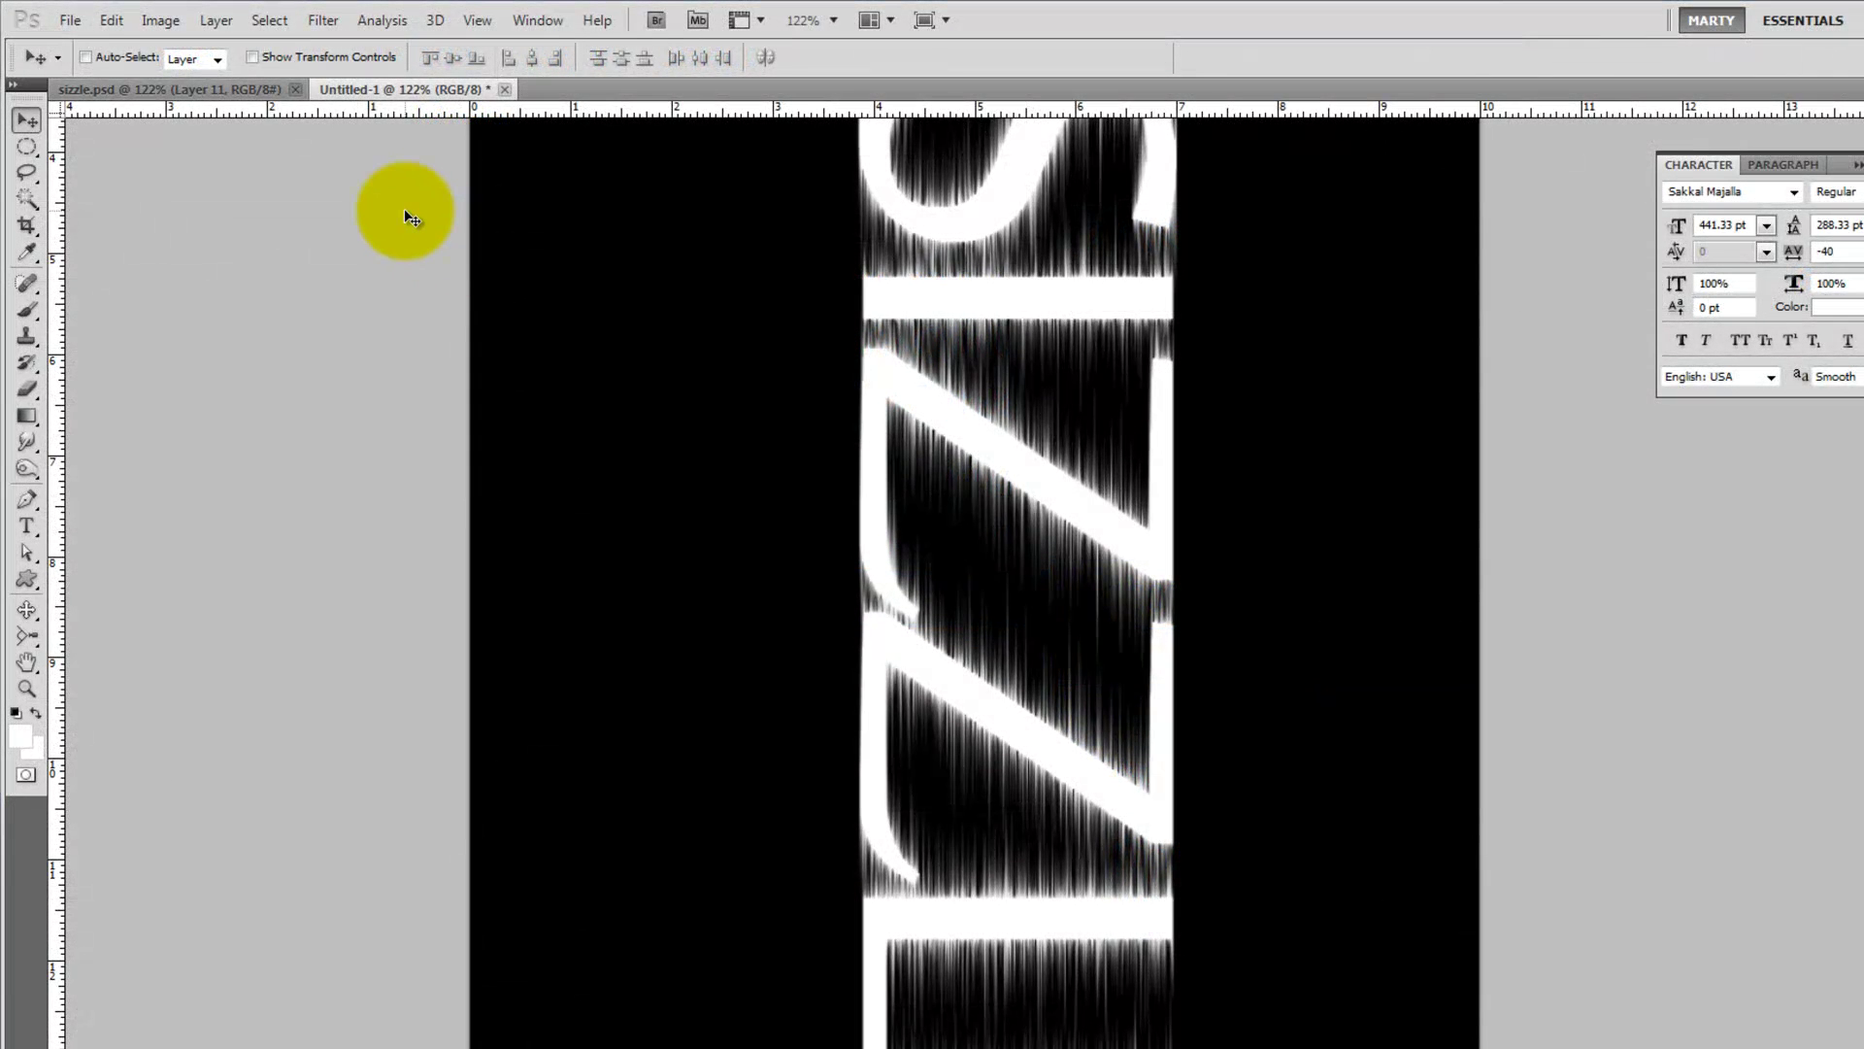
key("ctrl+0")
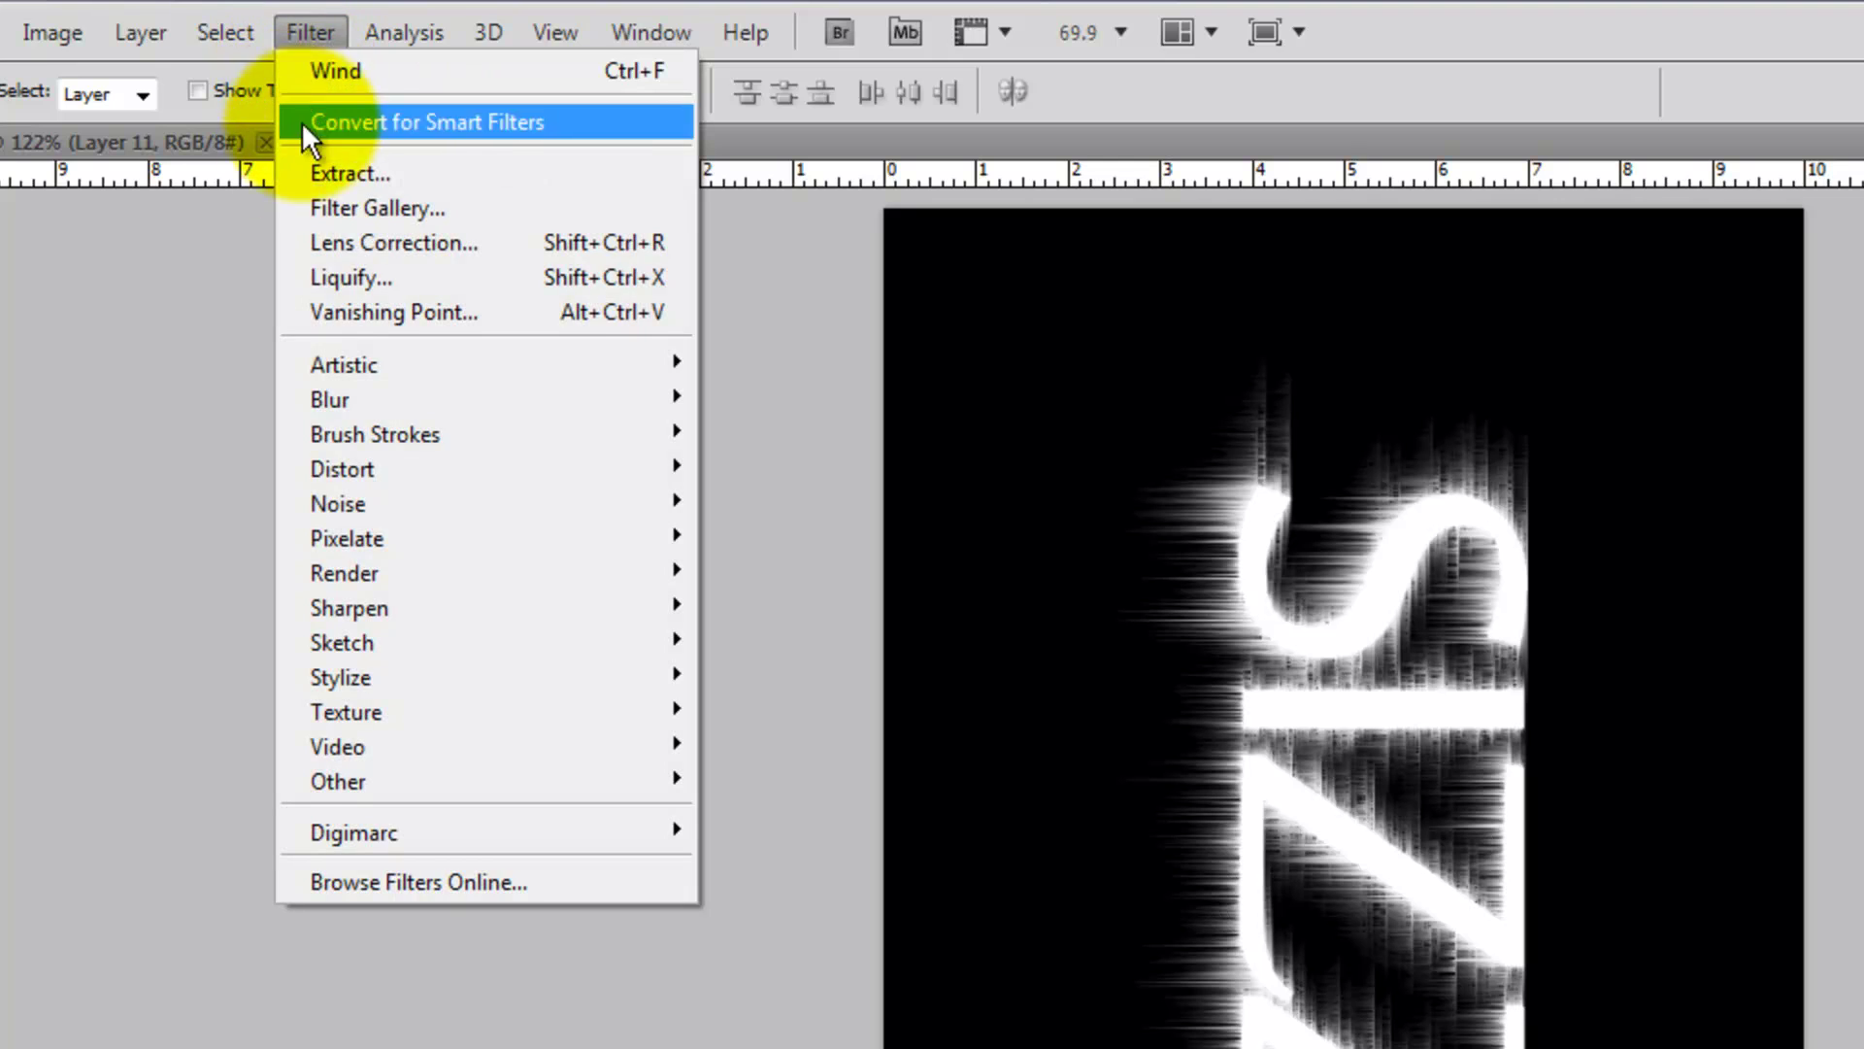
- Apply Wind from the left, then rotate the canvas back 90° counter-clockwise
mouse_move(335, 677)
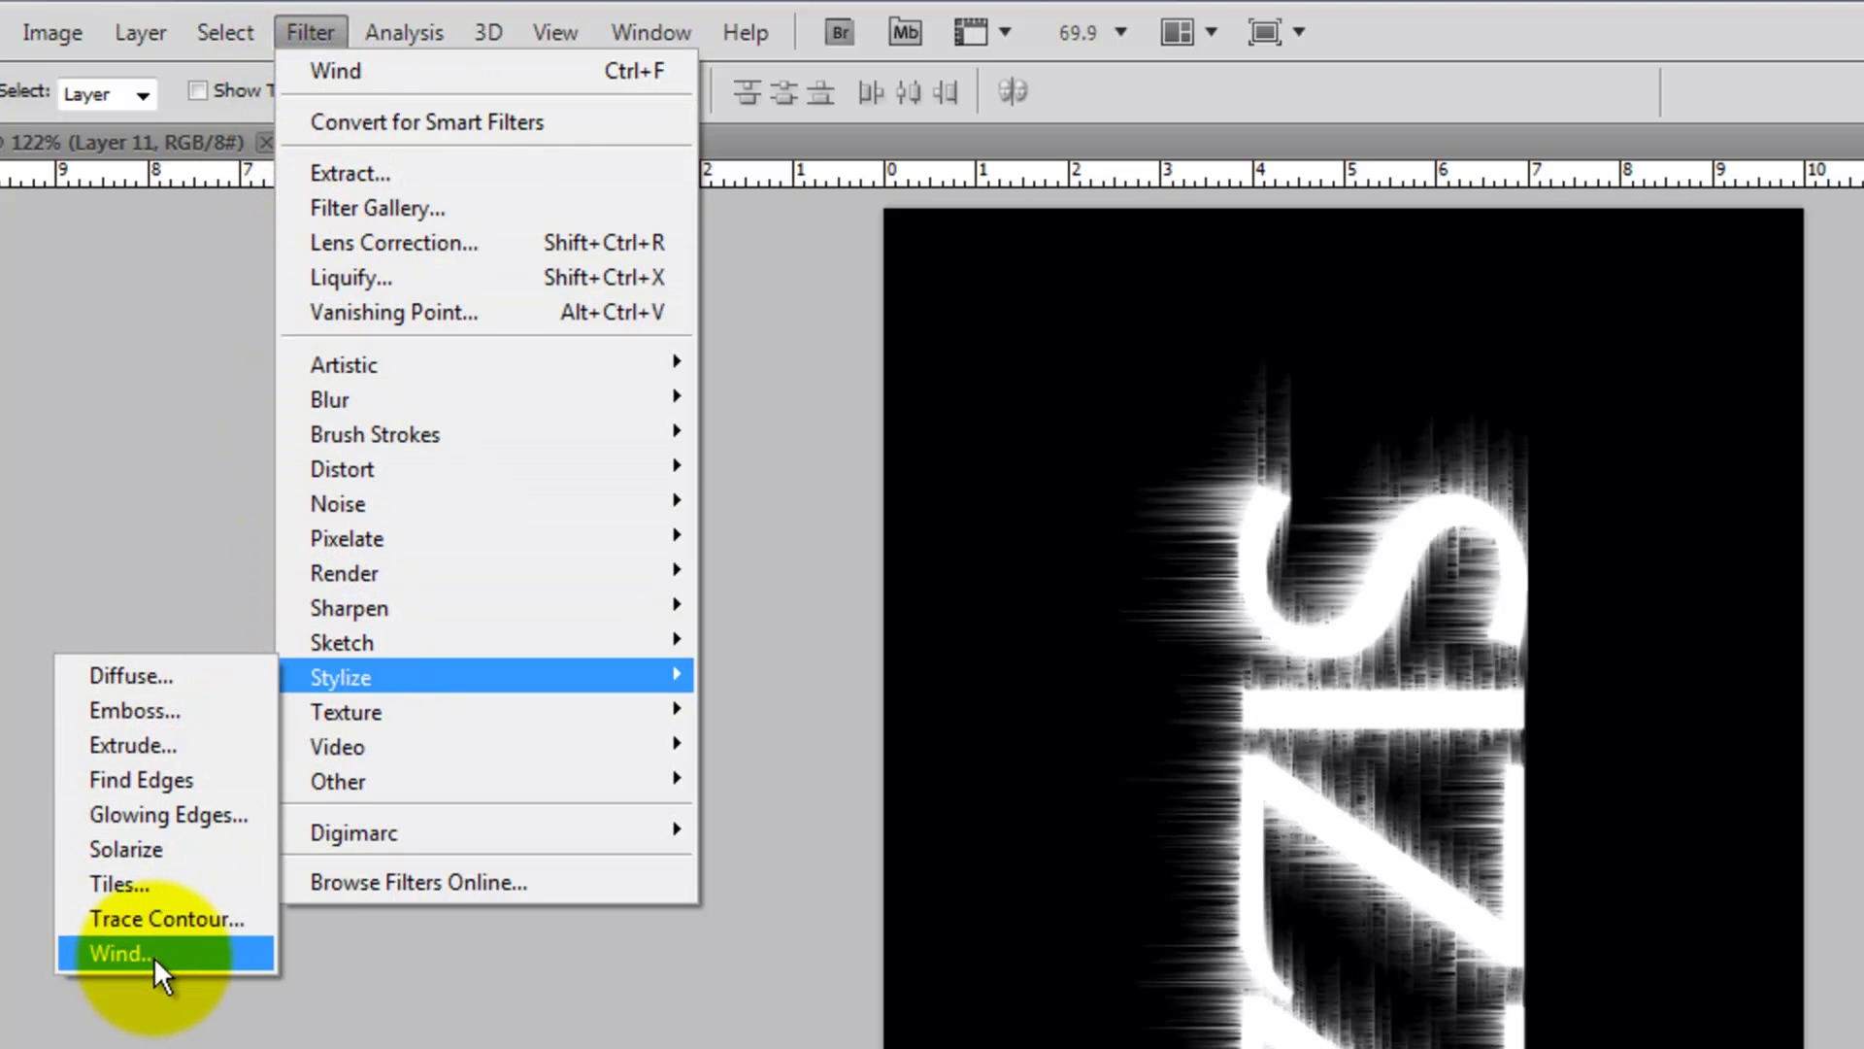
left_click(153, 953)
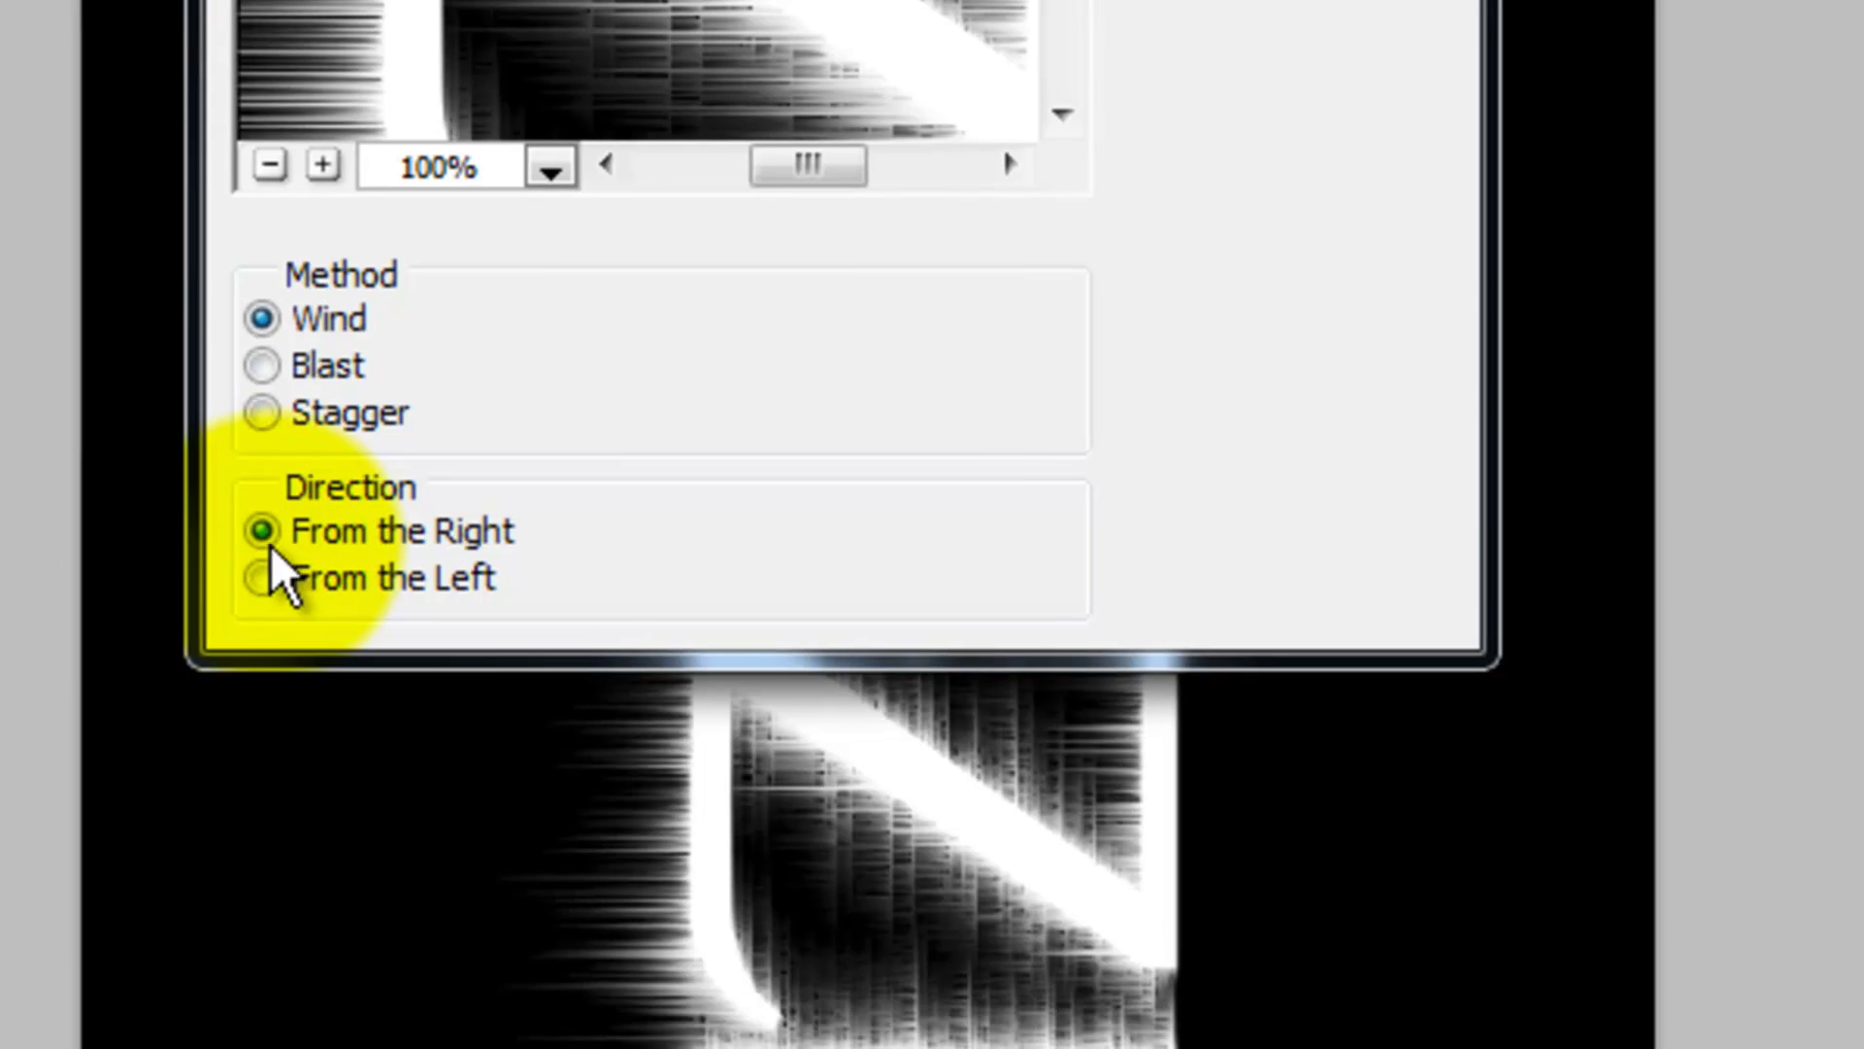
left_click(262, 576)
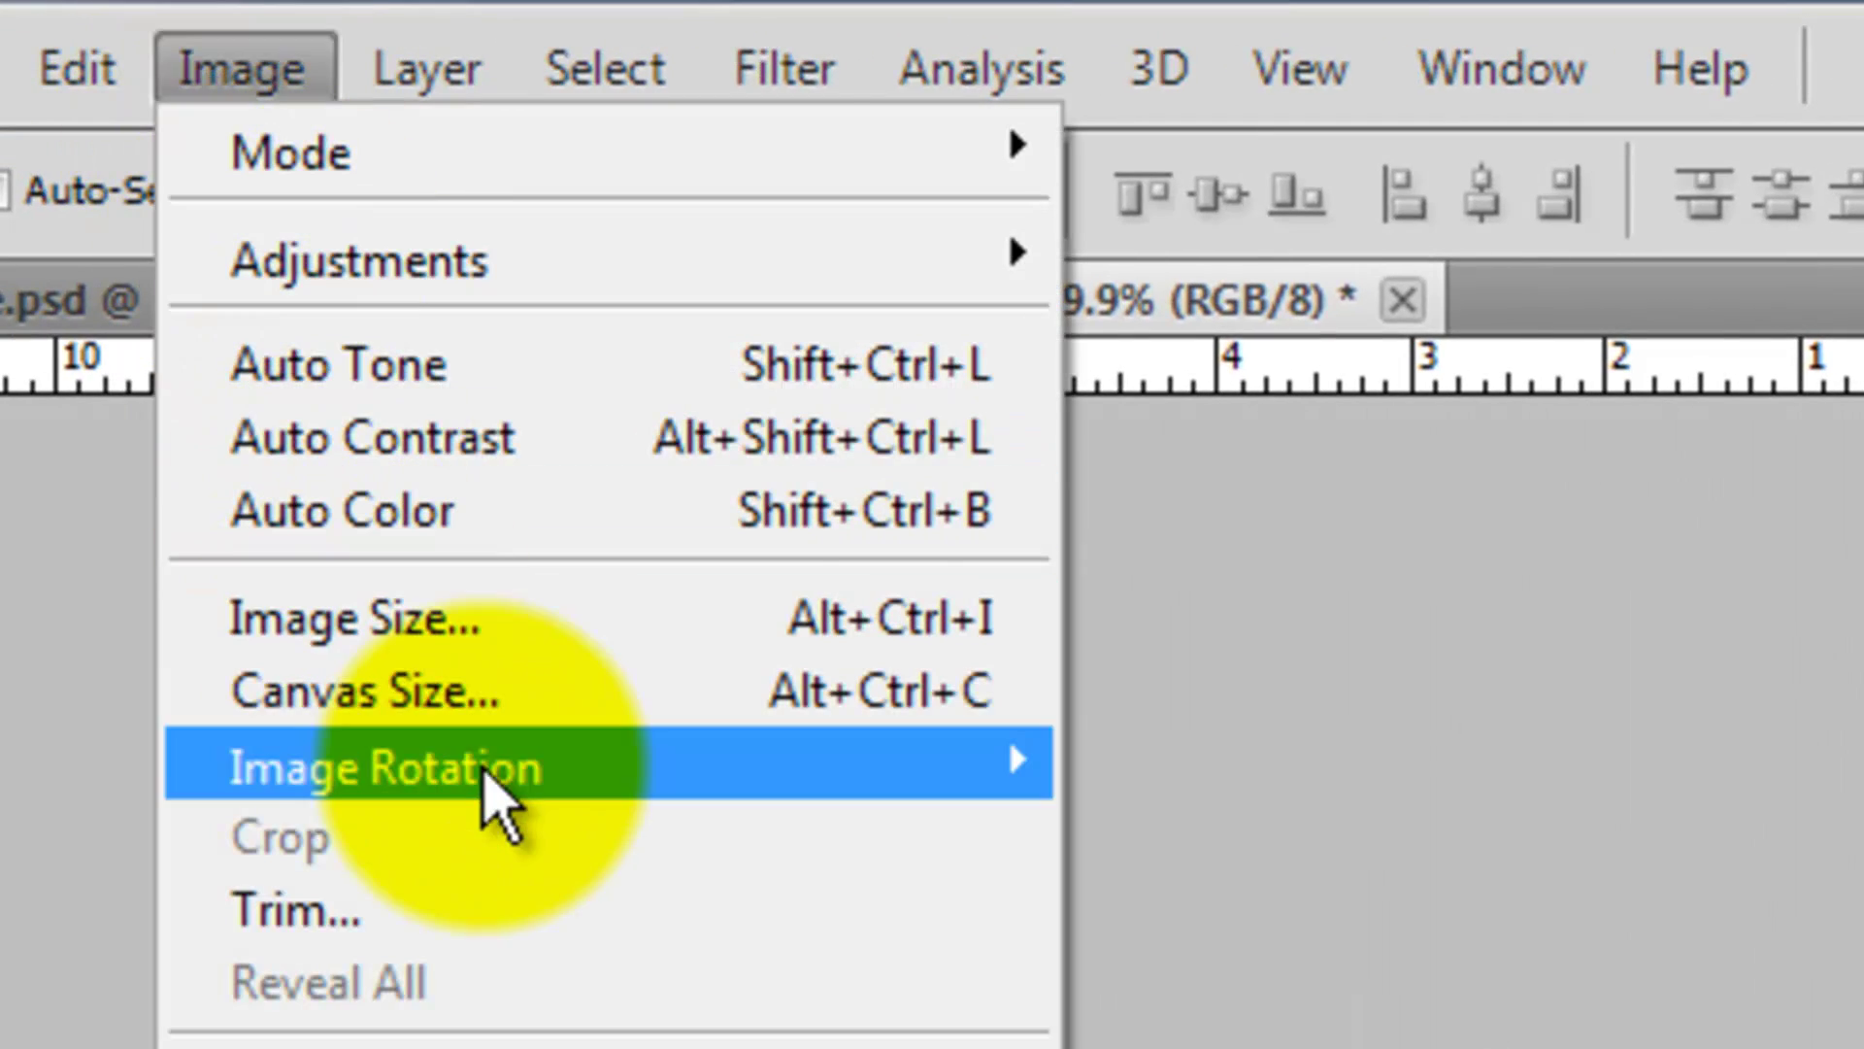
mouse_move(494, 762)
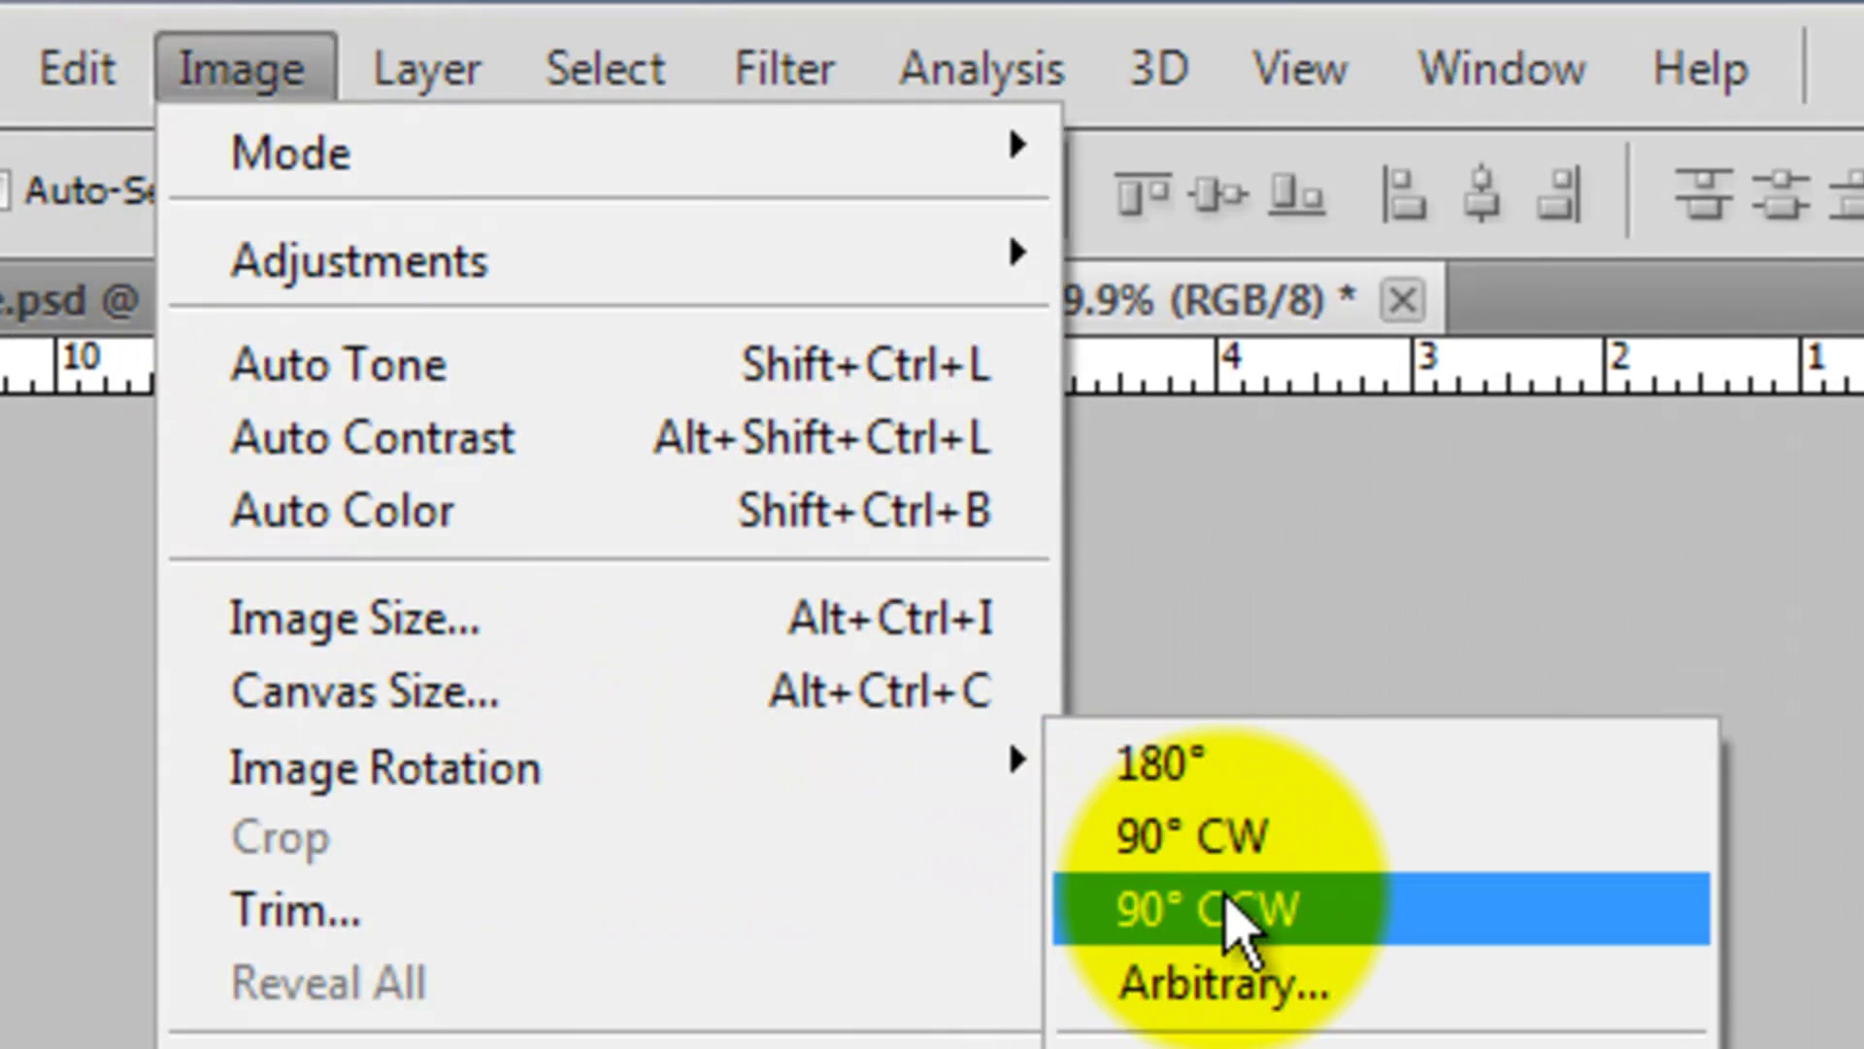
left_click(1228, 893)
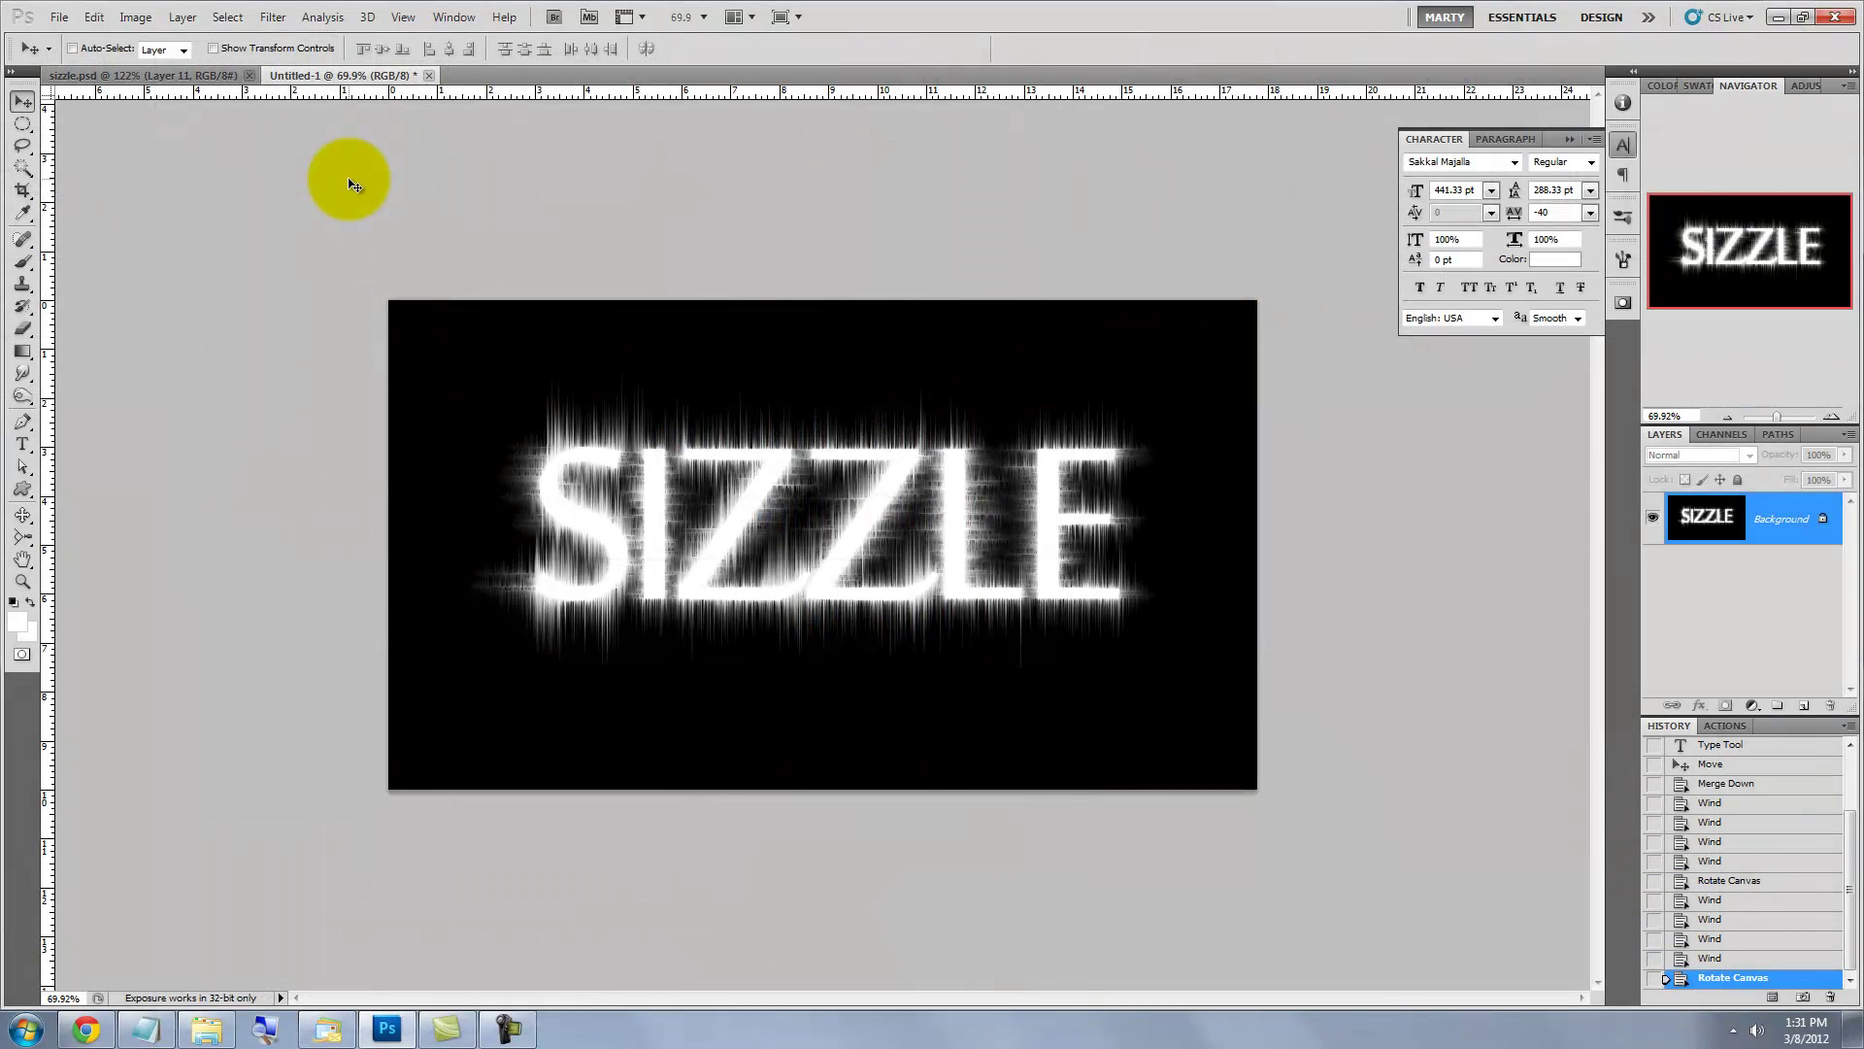
- Apply a Ripple distortion at Amount 100%, Size Medium to the streaked text
key("ctrl+0")
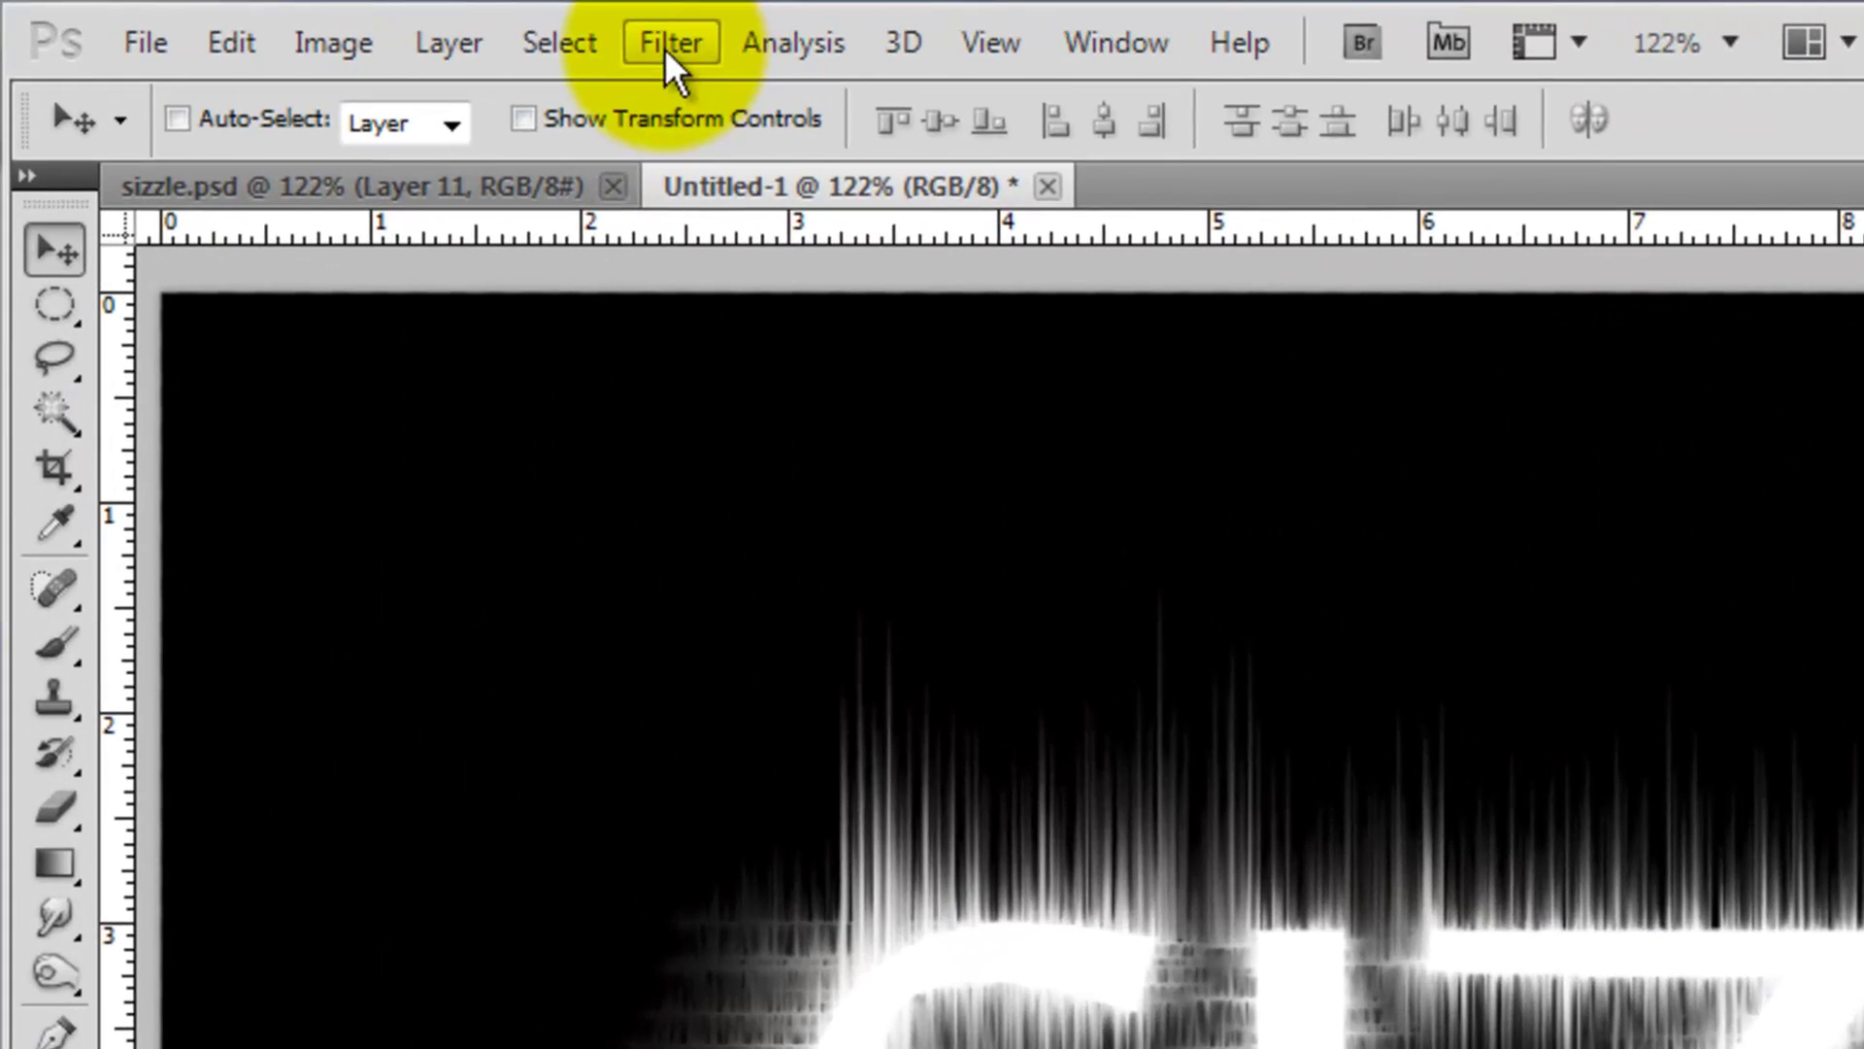
left_click(667, 49)
mouse_move(738, 614)
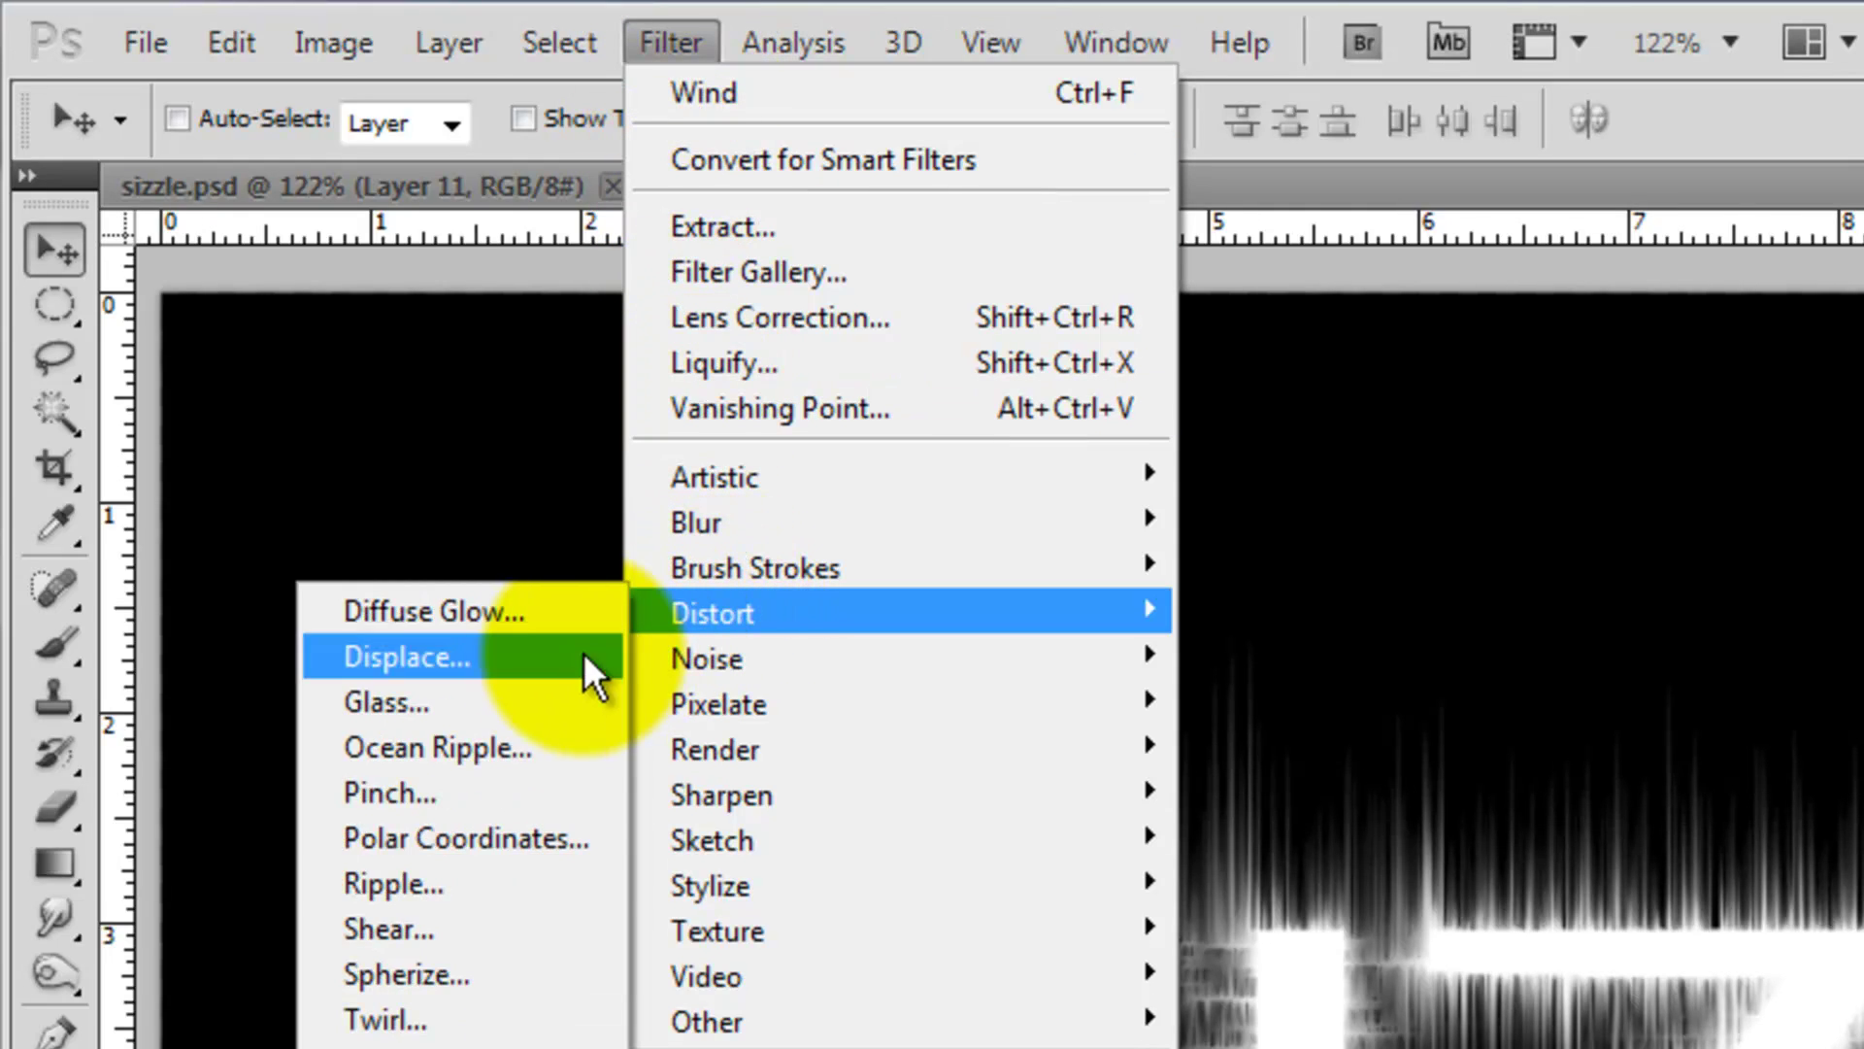
left_click(439, 885)
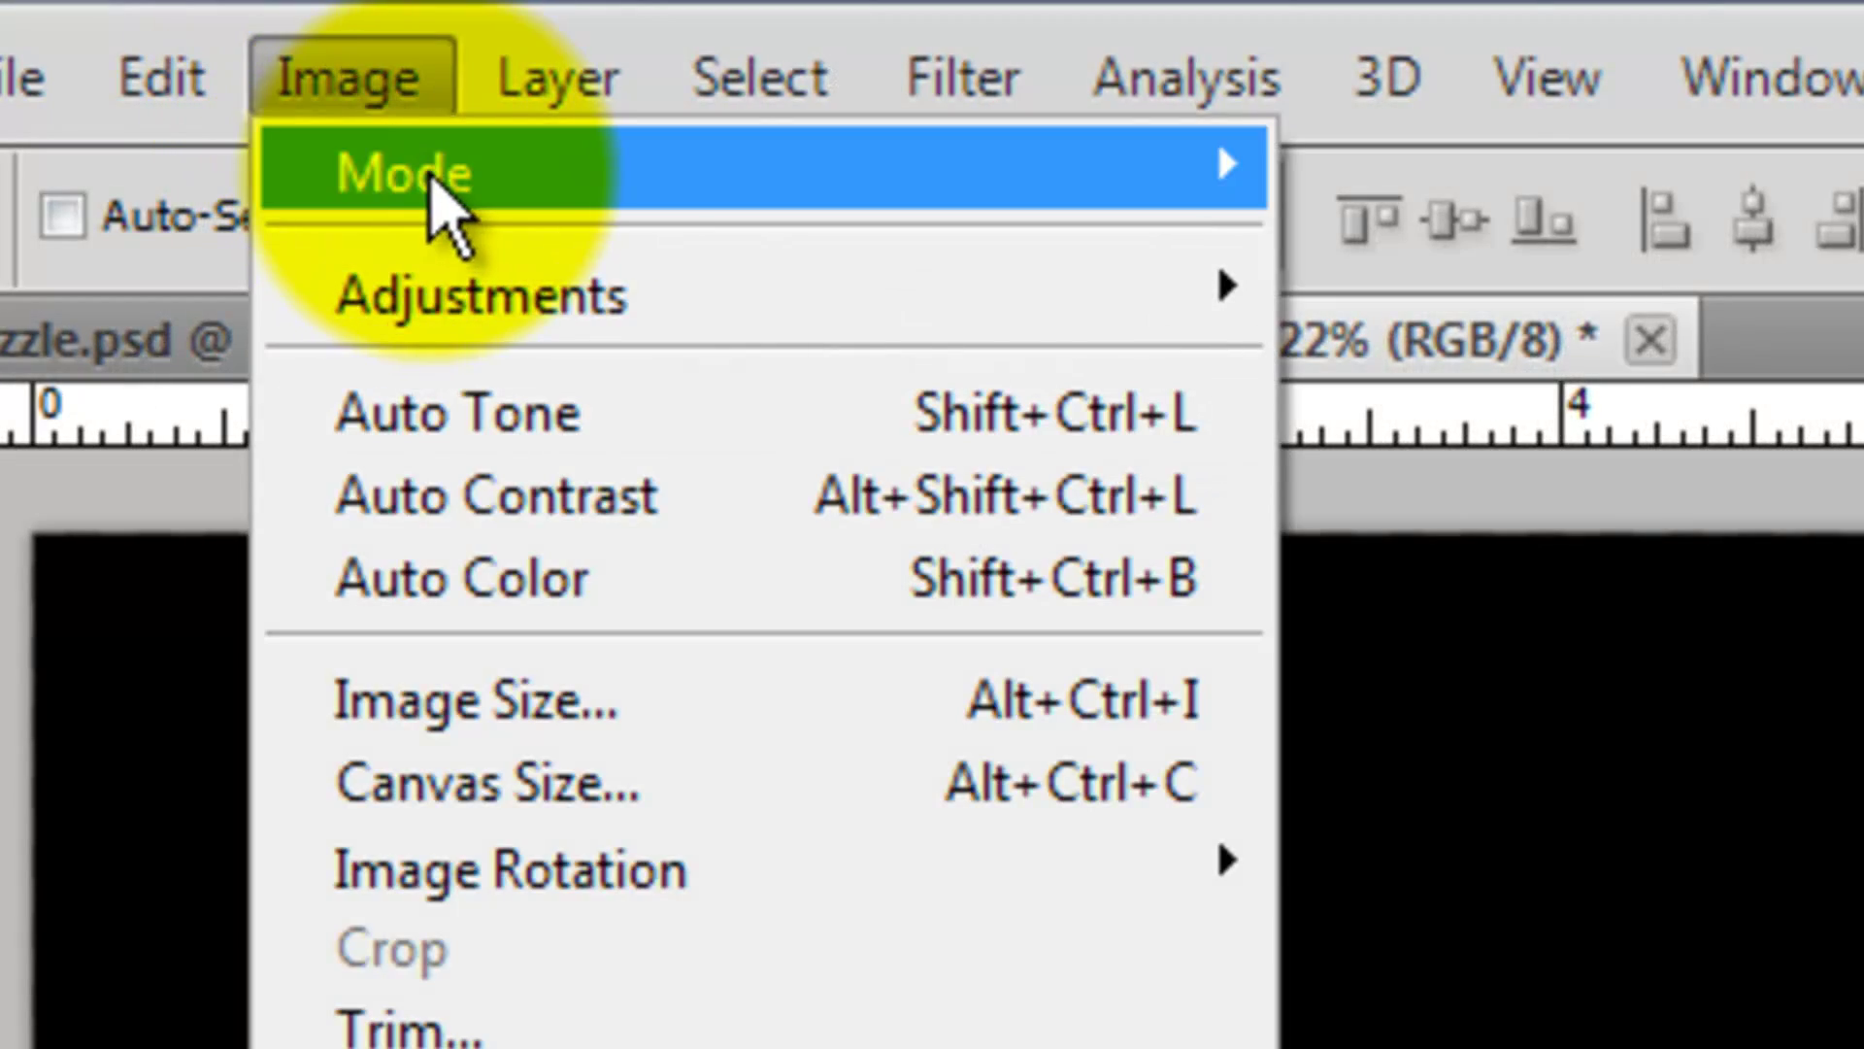
- Convert the image to Grayscale, discarding colour, and then to Indexed Color
mouse_move(850, 177)
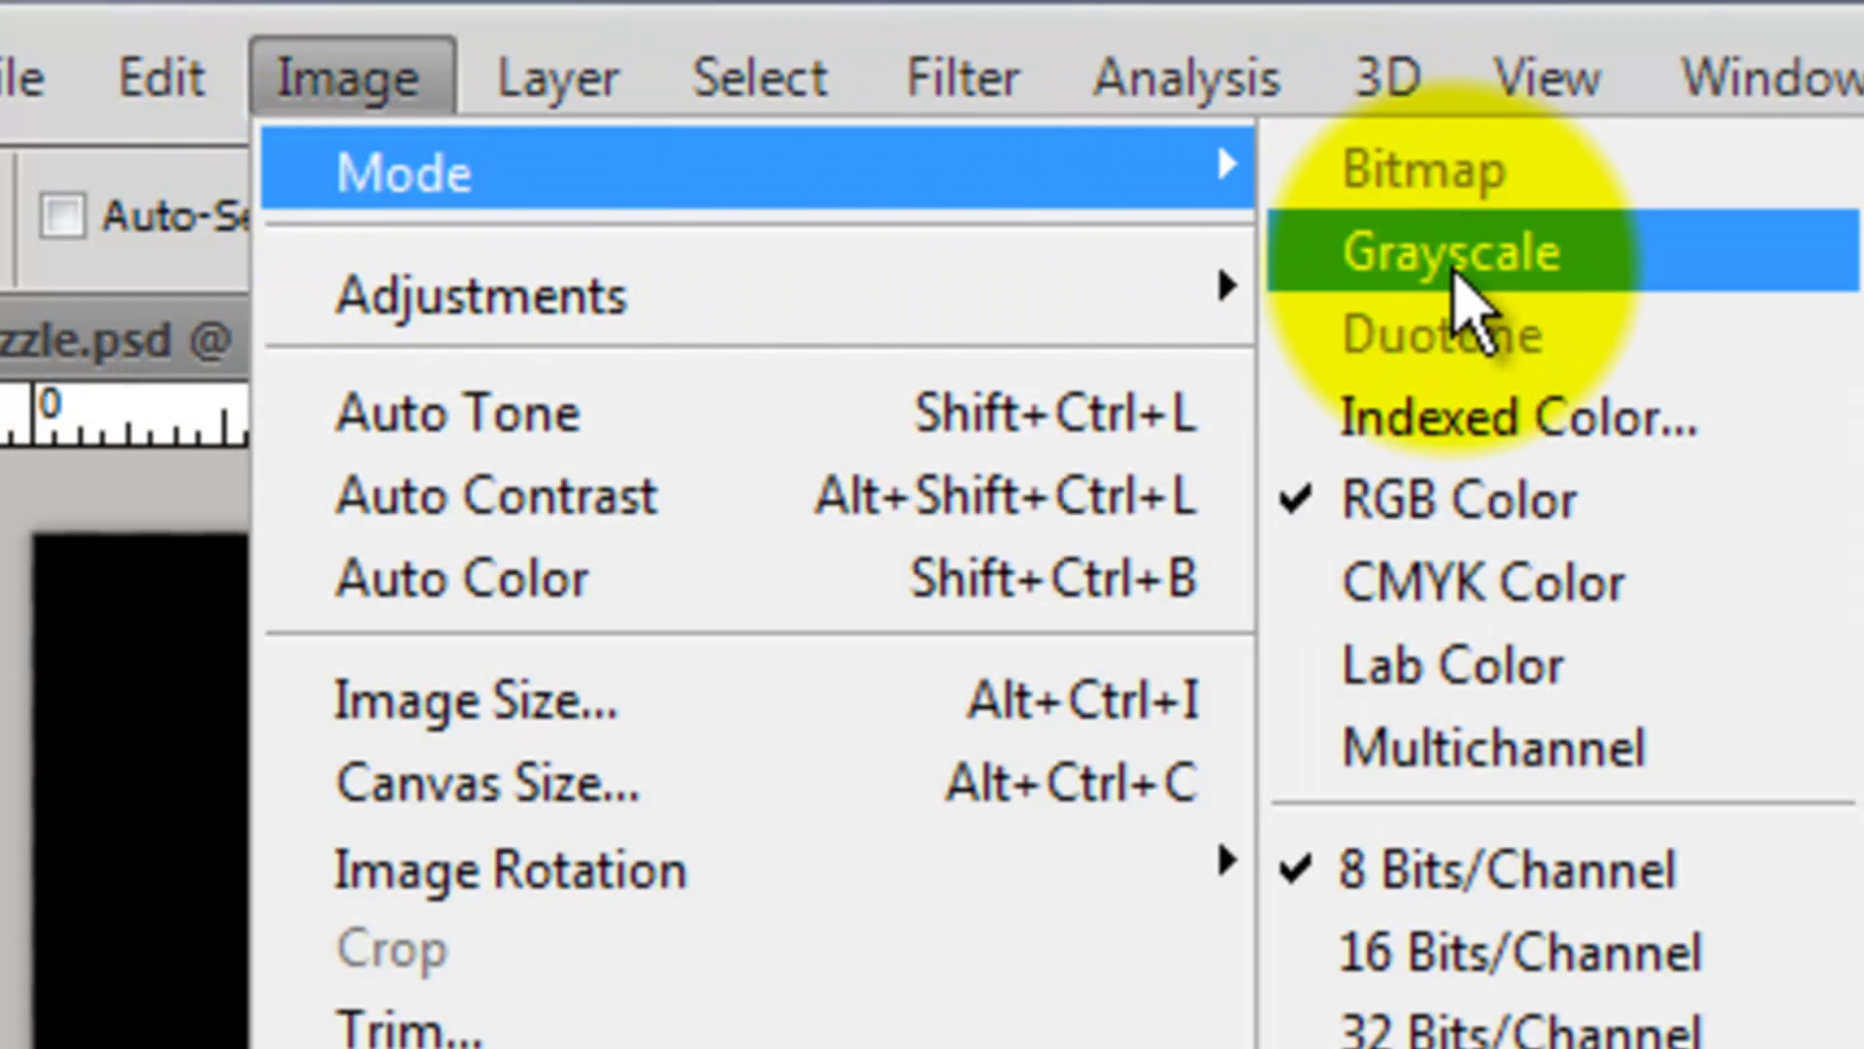
left_click(1454, 274)
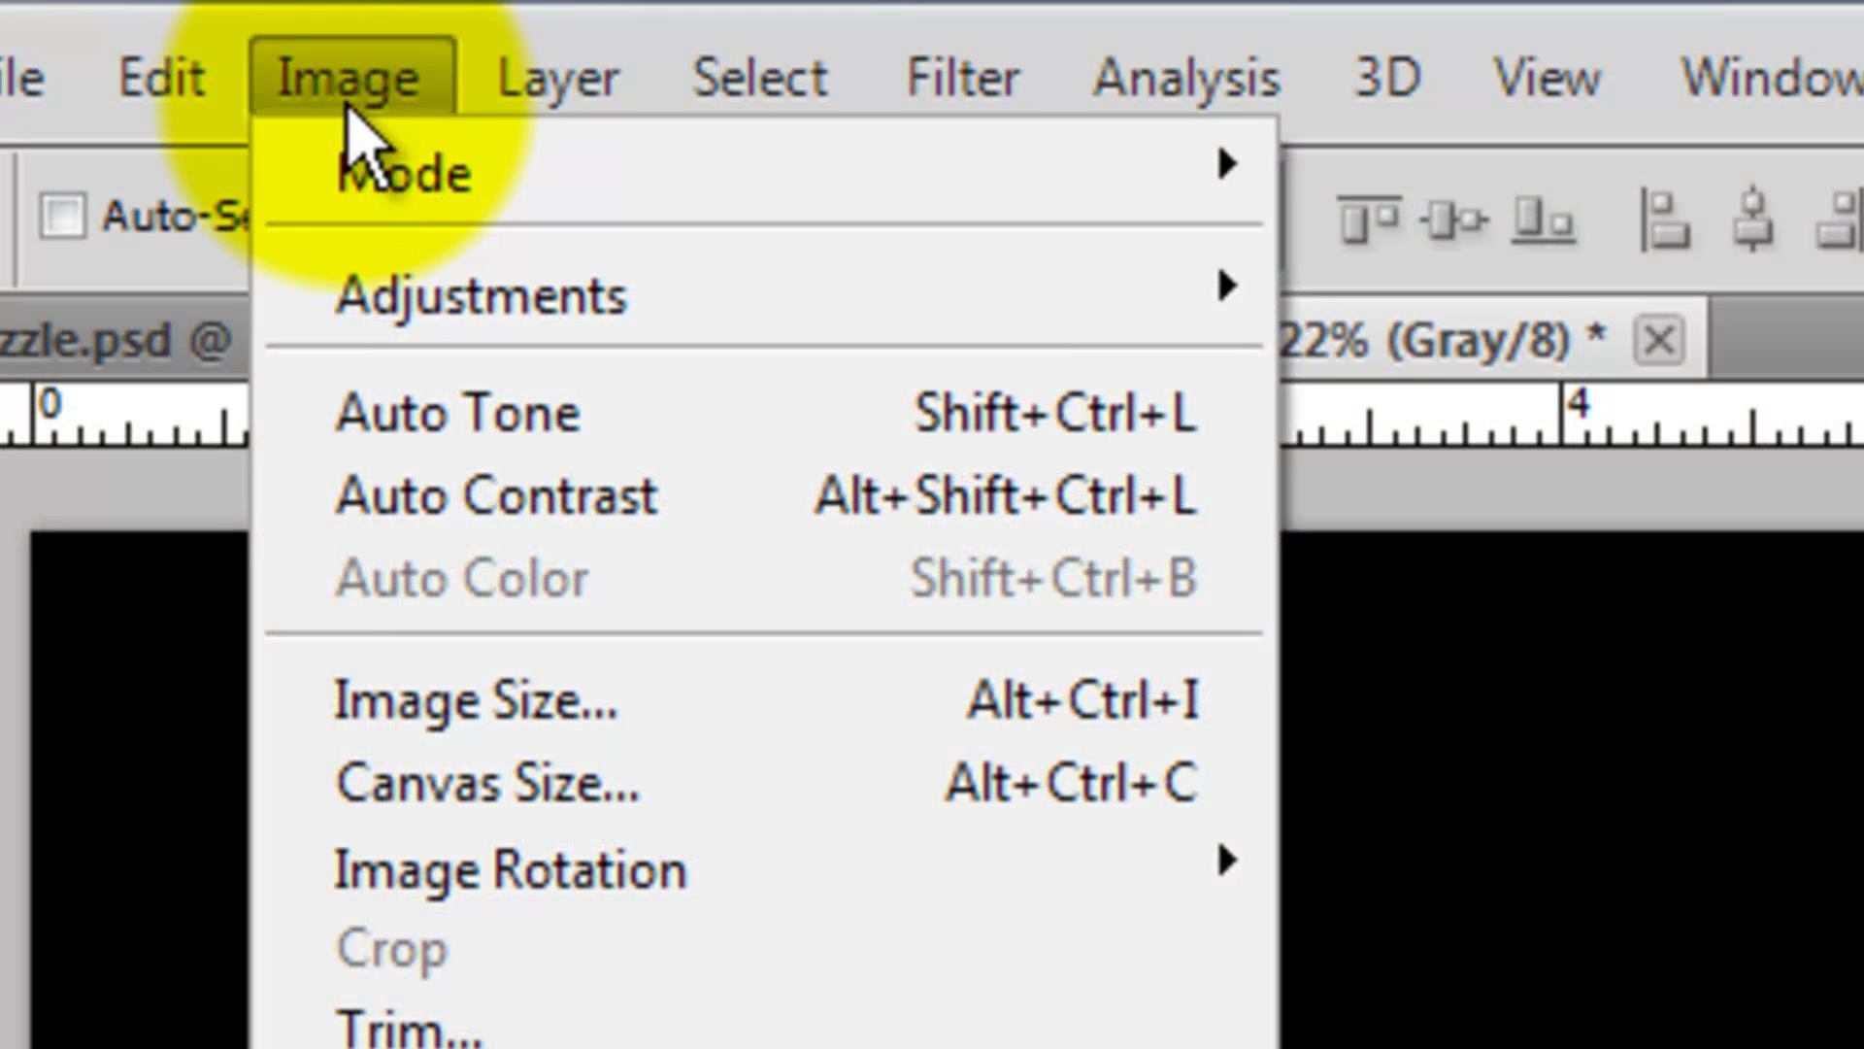
mouse_move(416, 184)
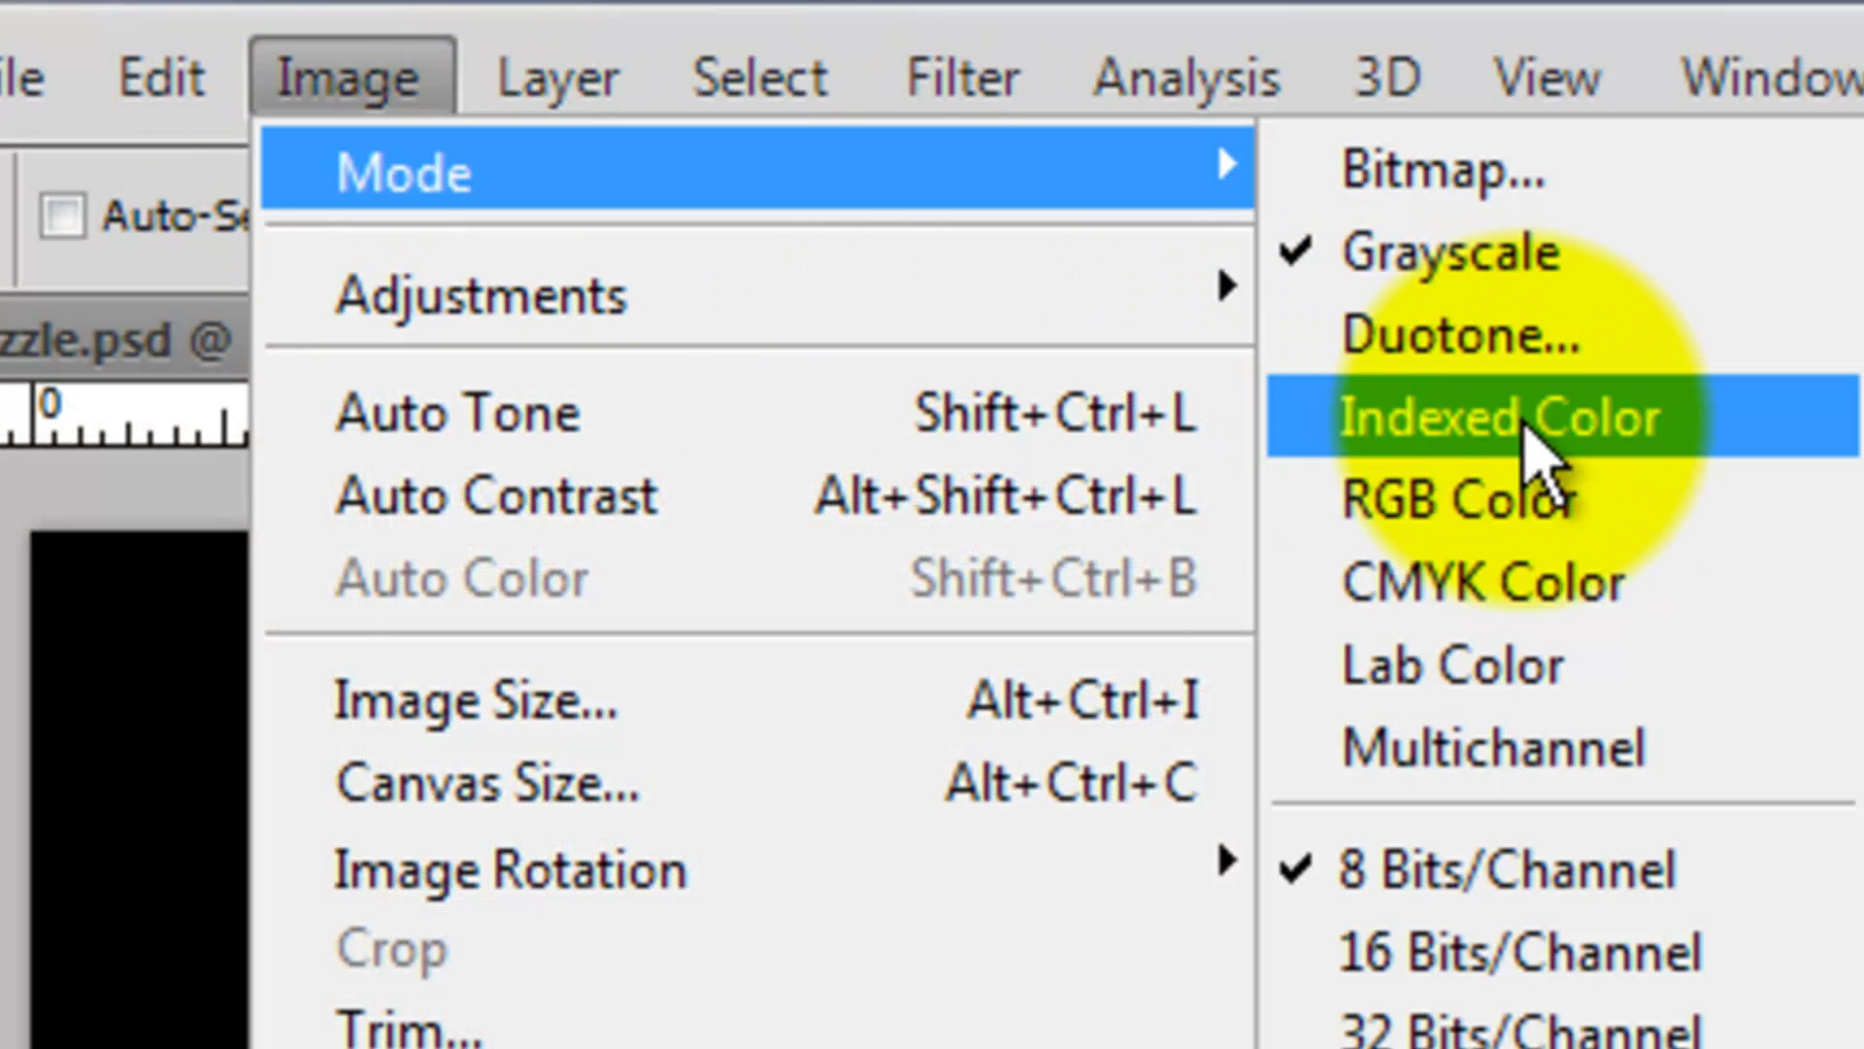
left_click(1525, 427)
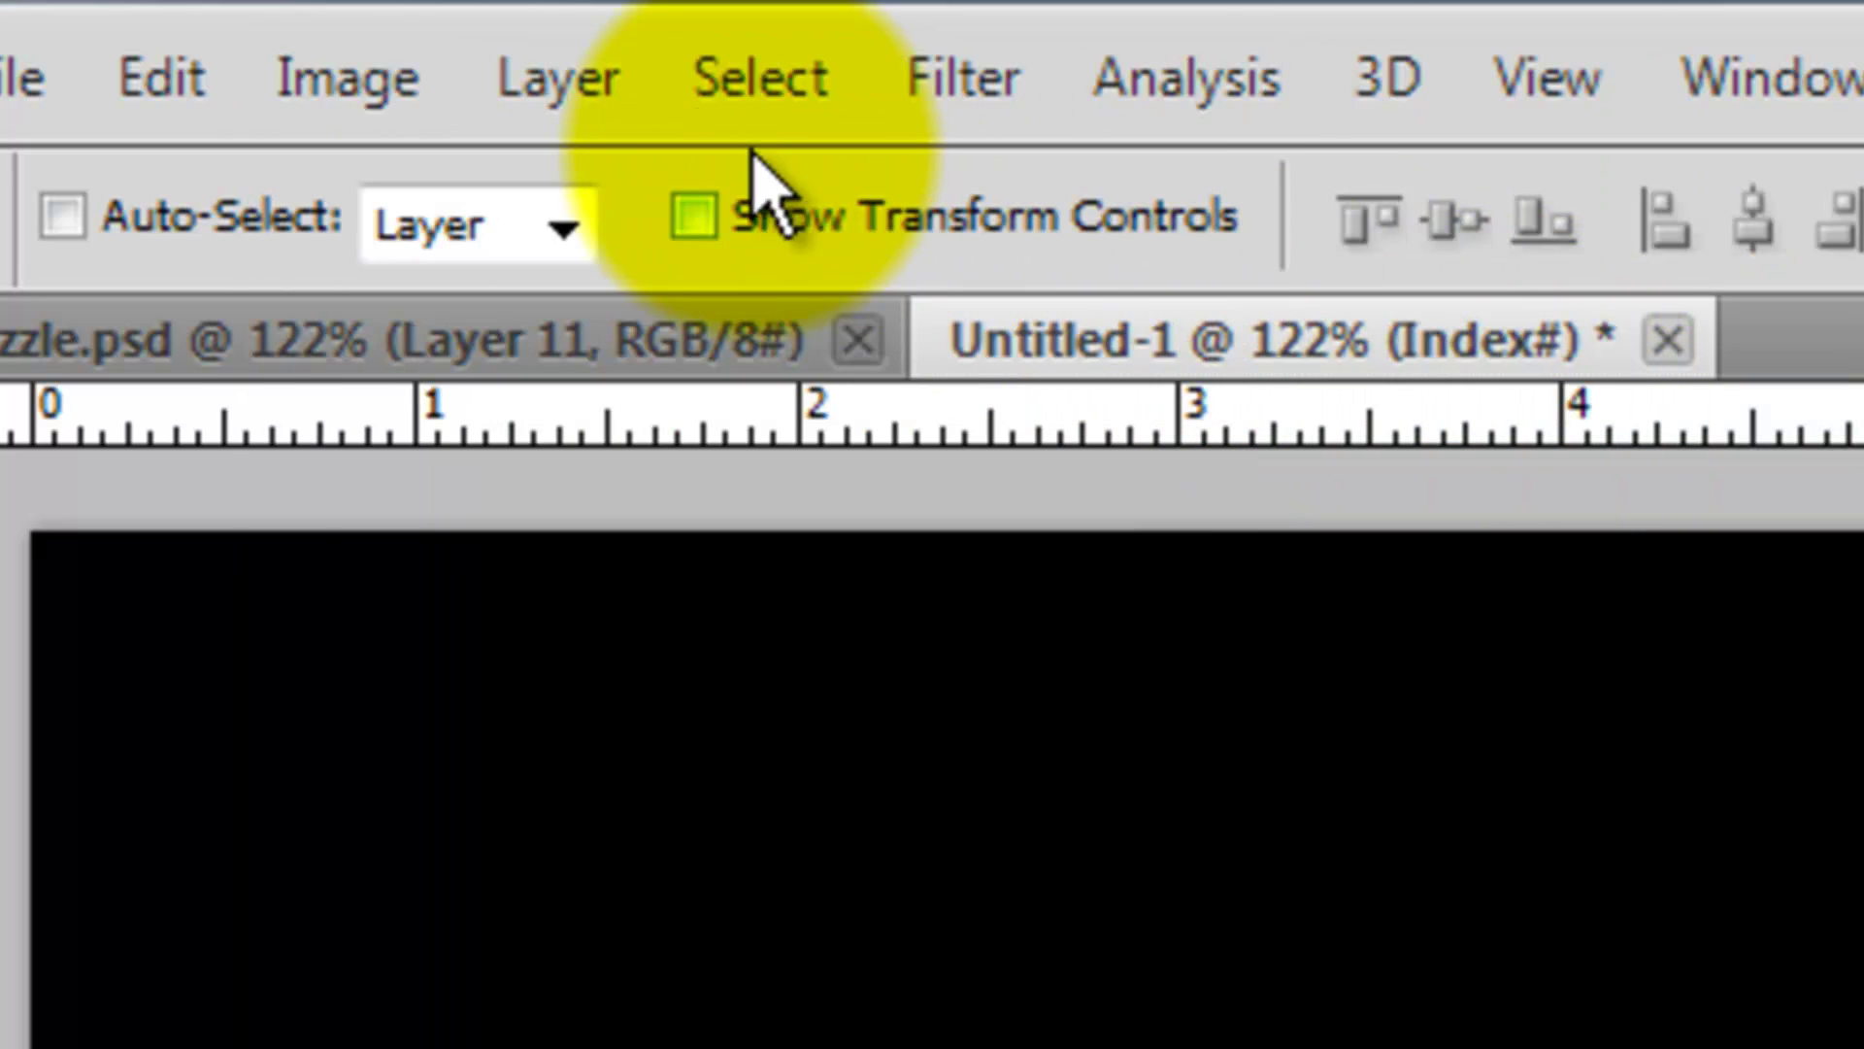
- Apply the Black Body preset colour table to the indexed image
left_click(346, 78)
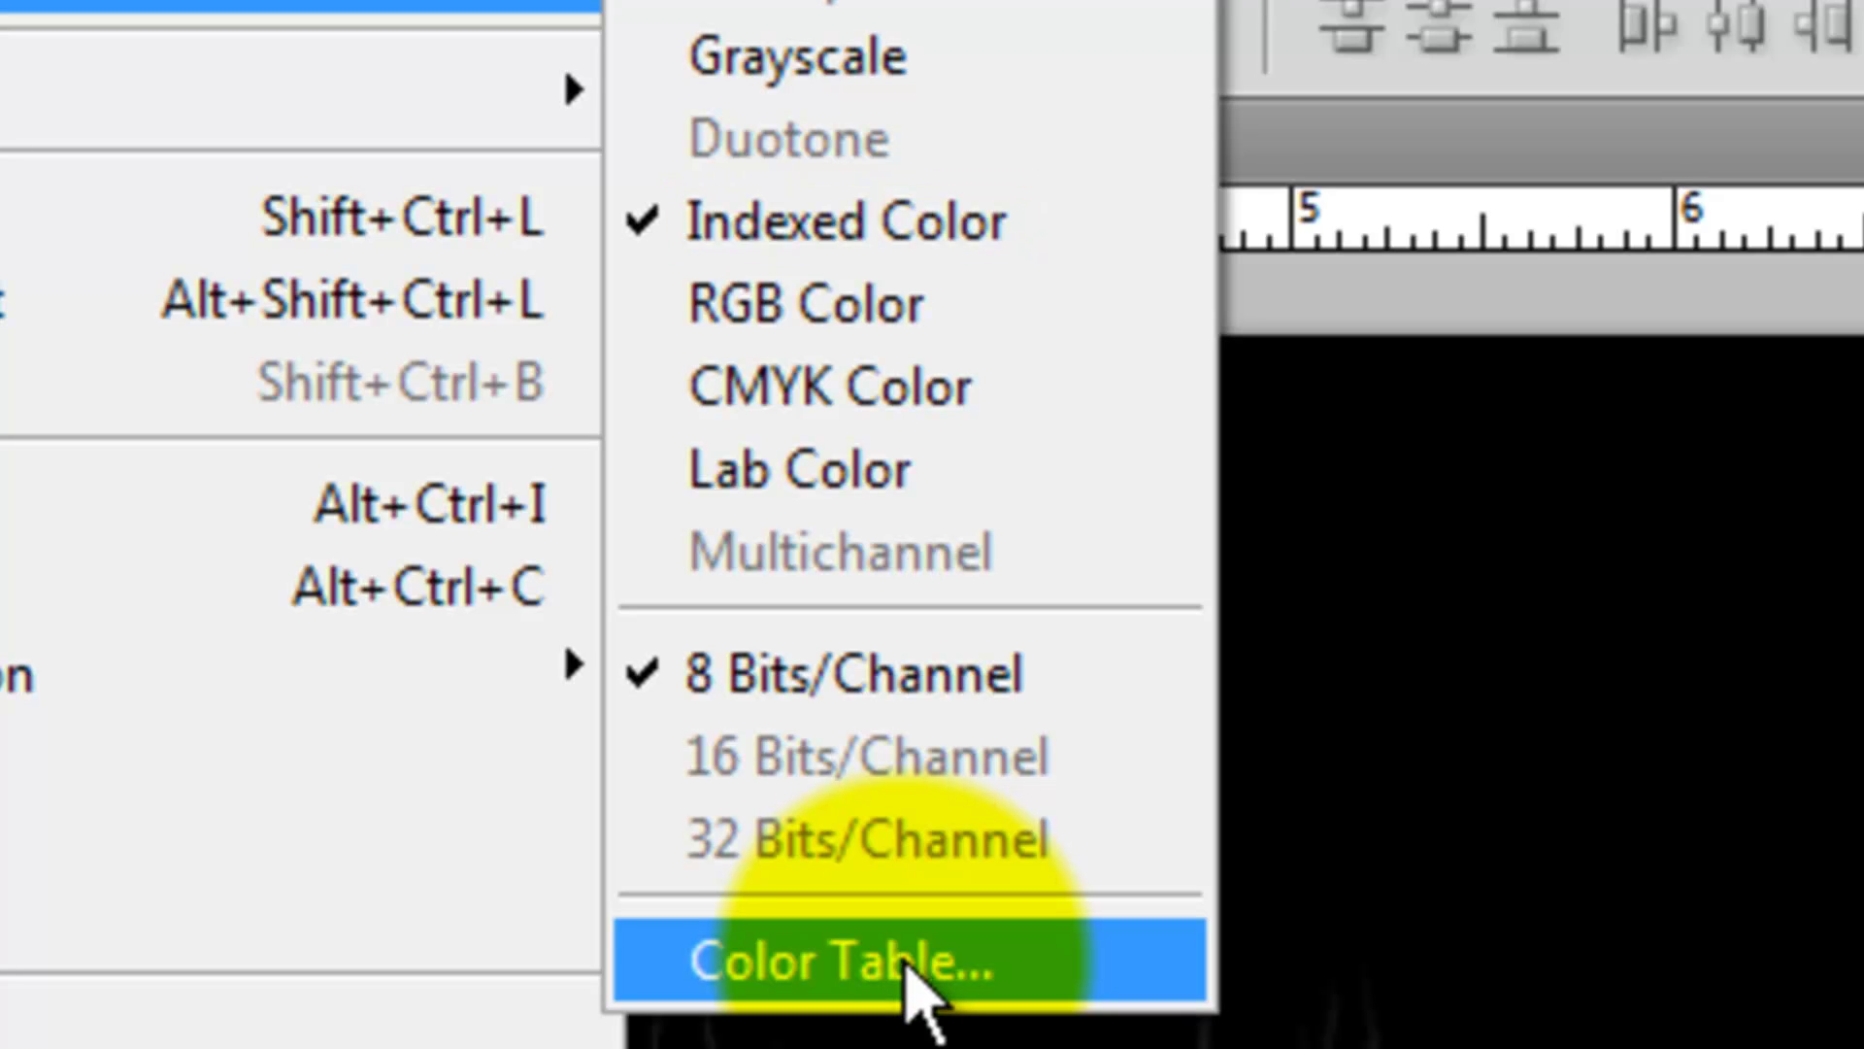
left_click(913, 966)
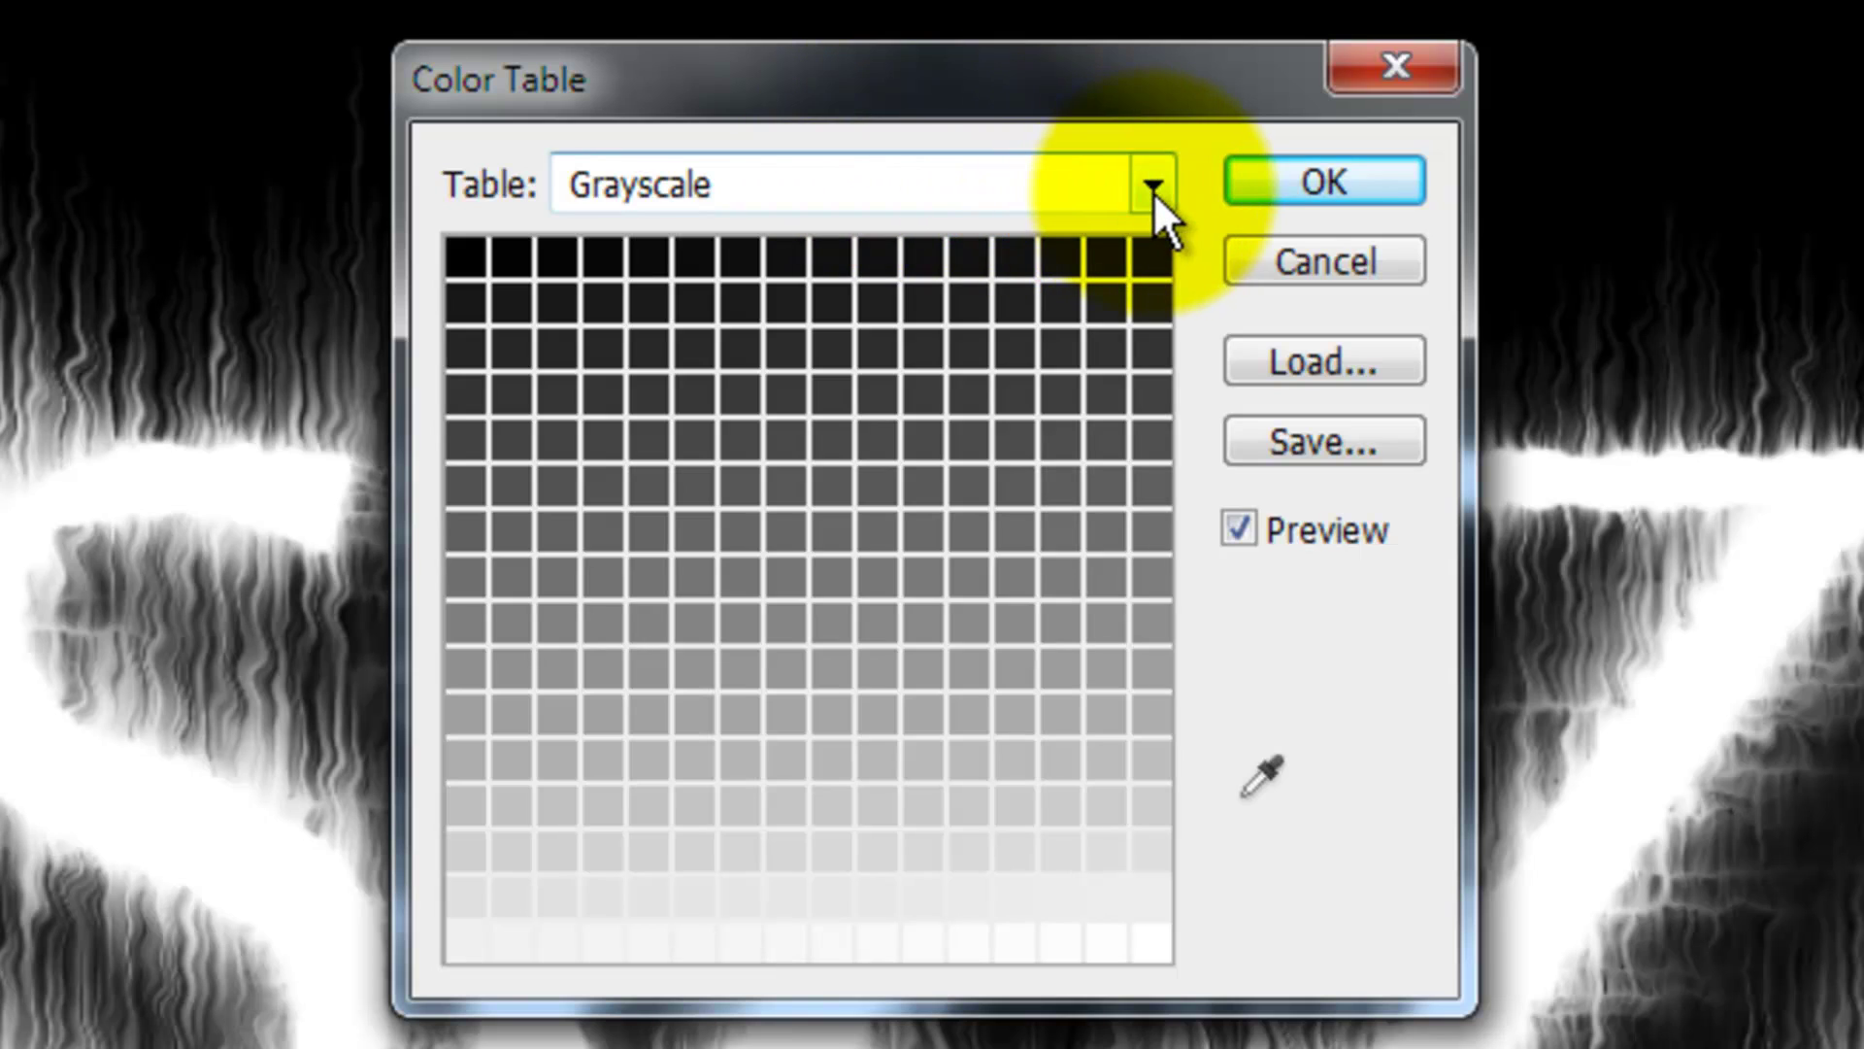
left_click(1156, 188)
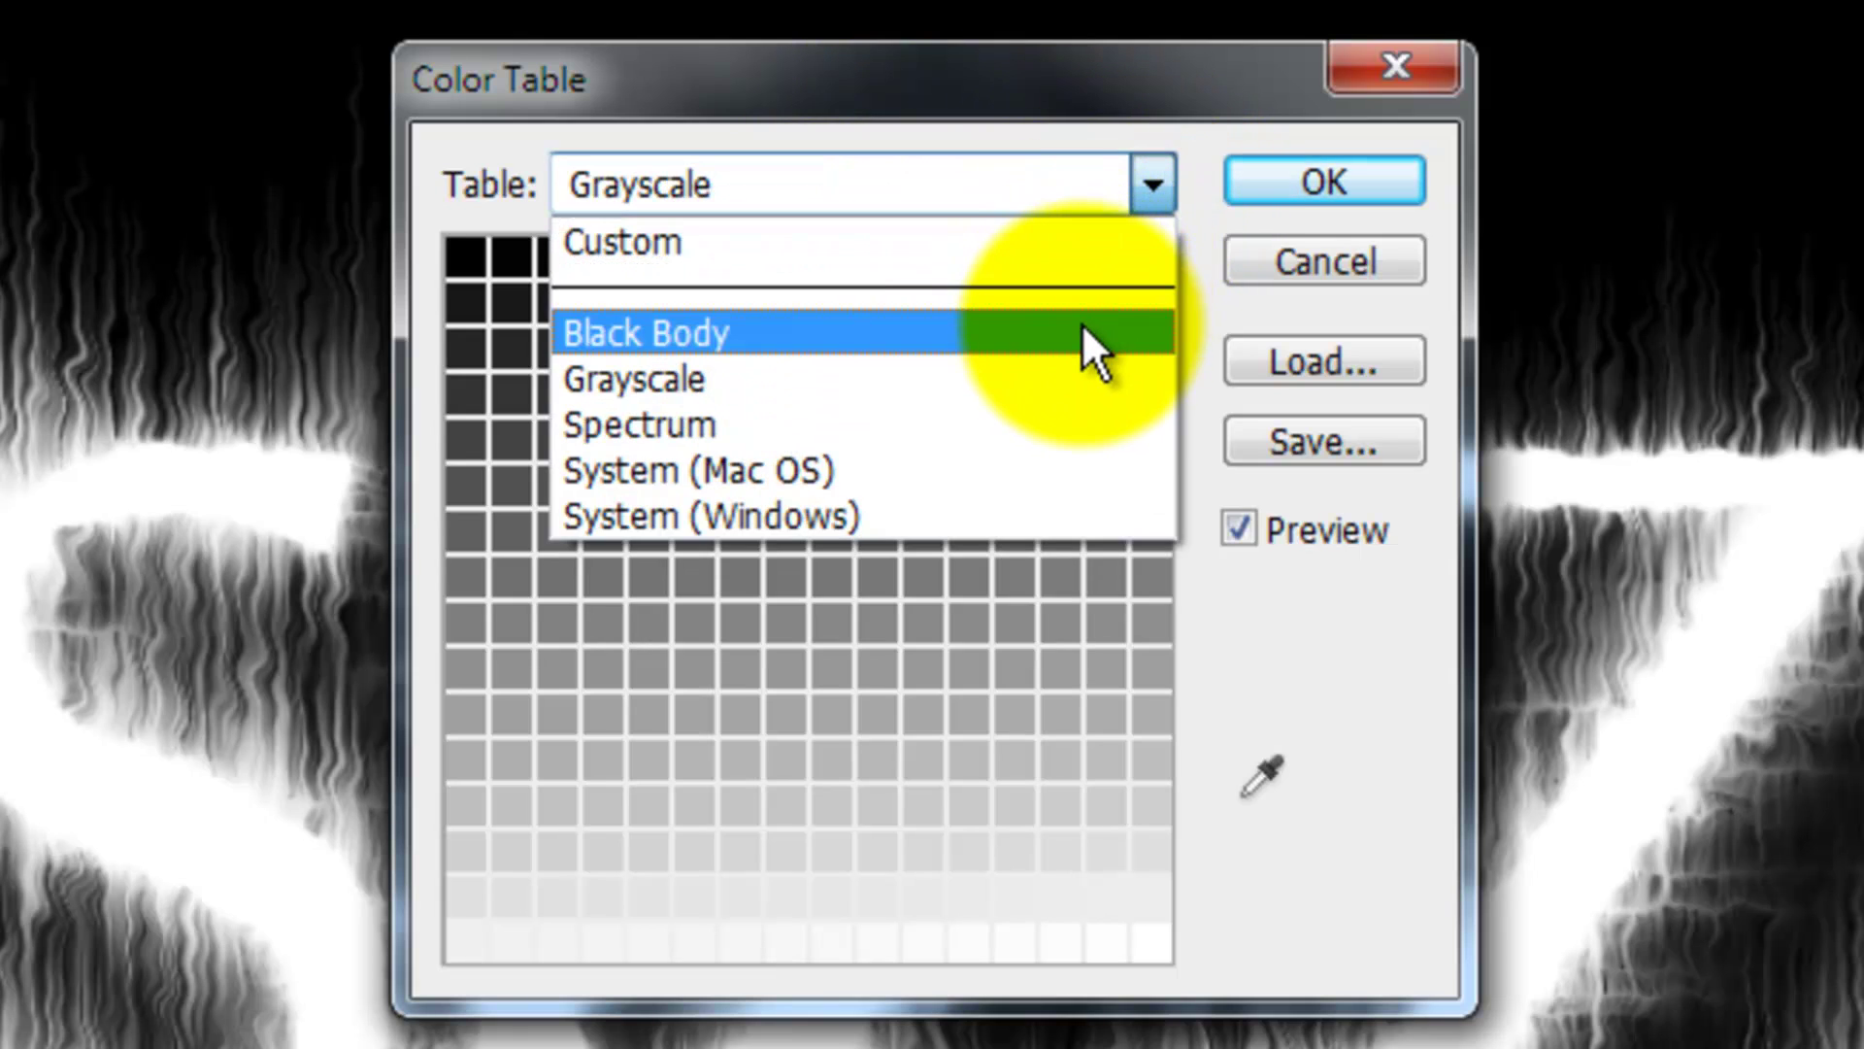
left_click(1085, 335)
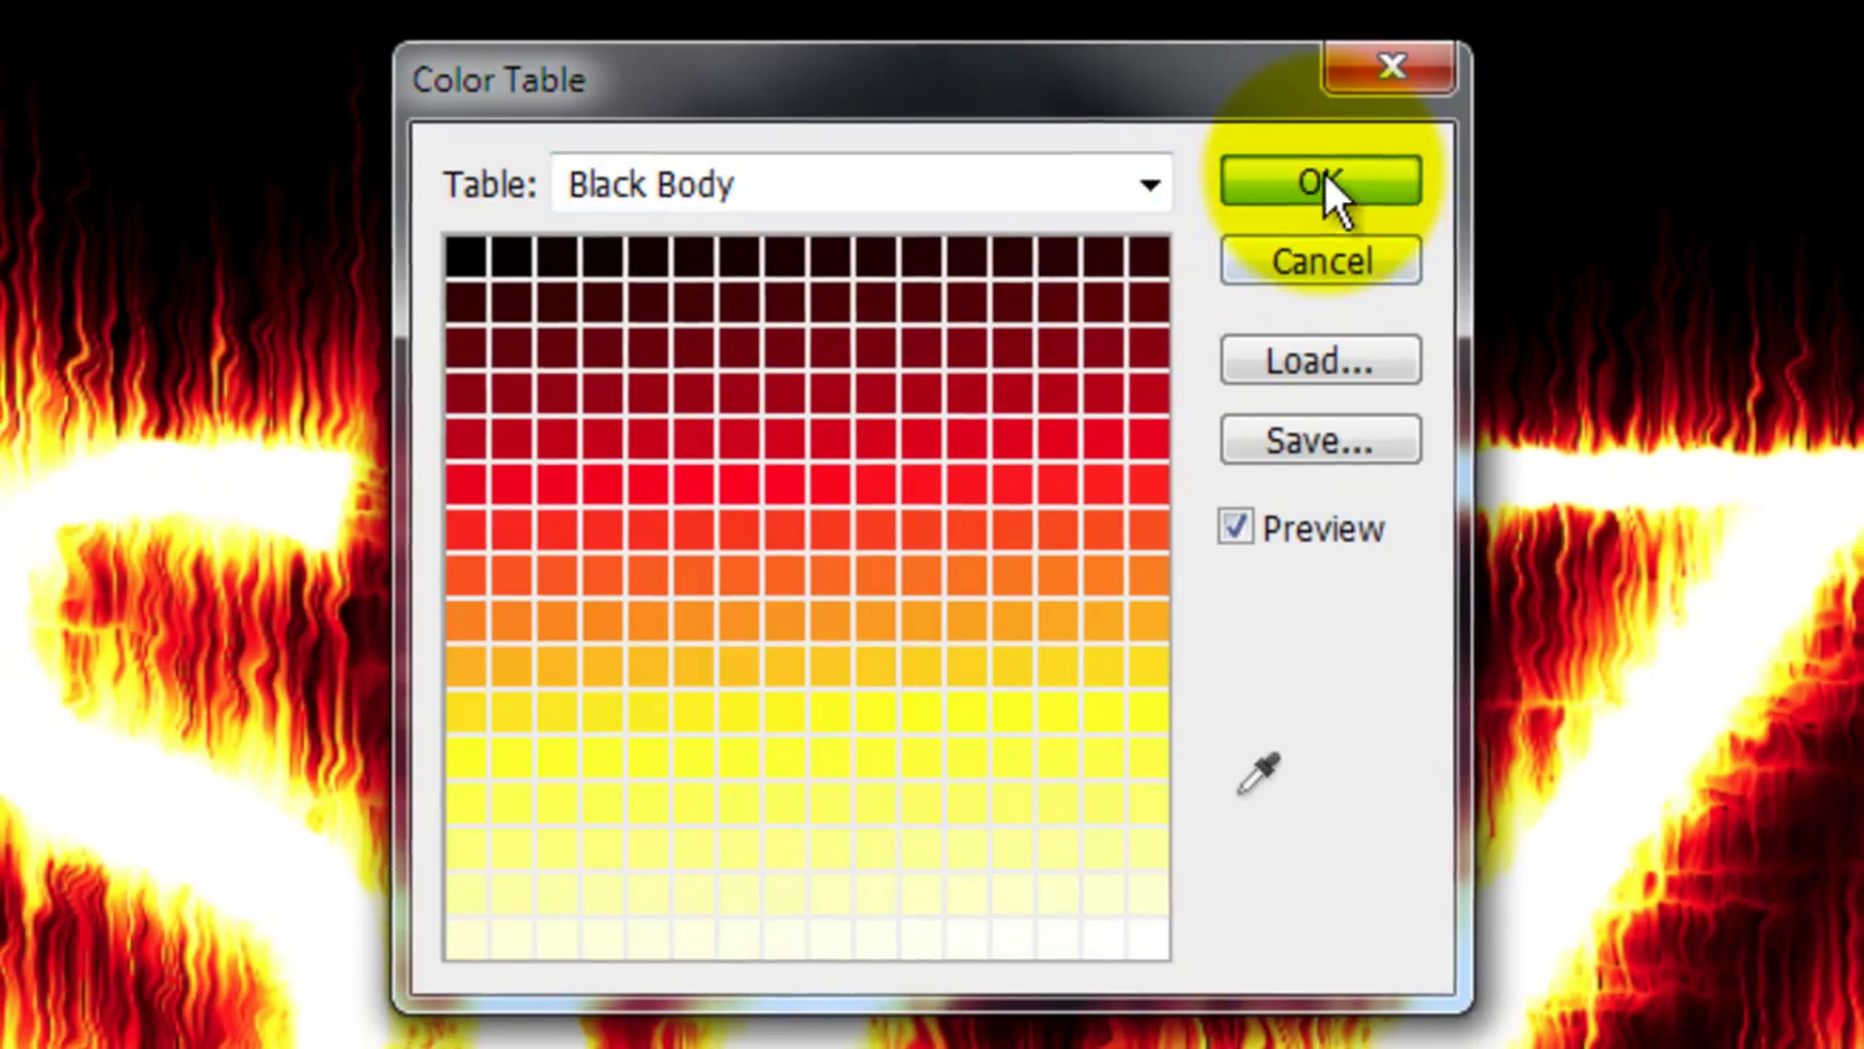
left_click(1342, 165)
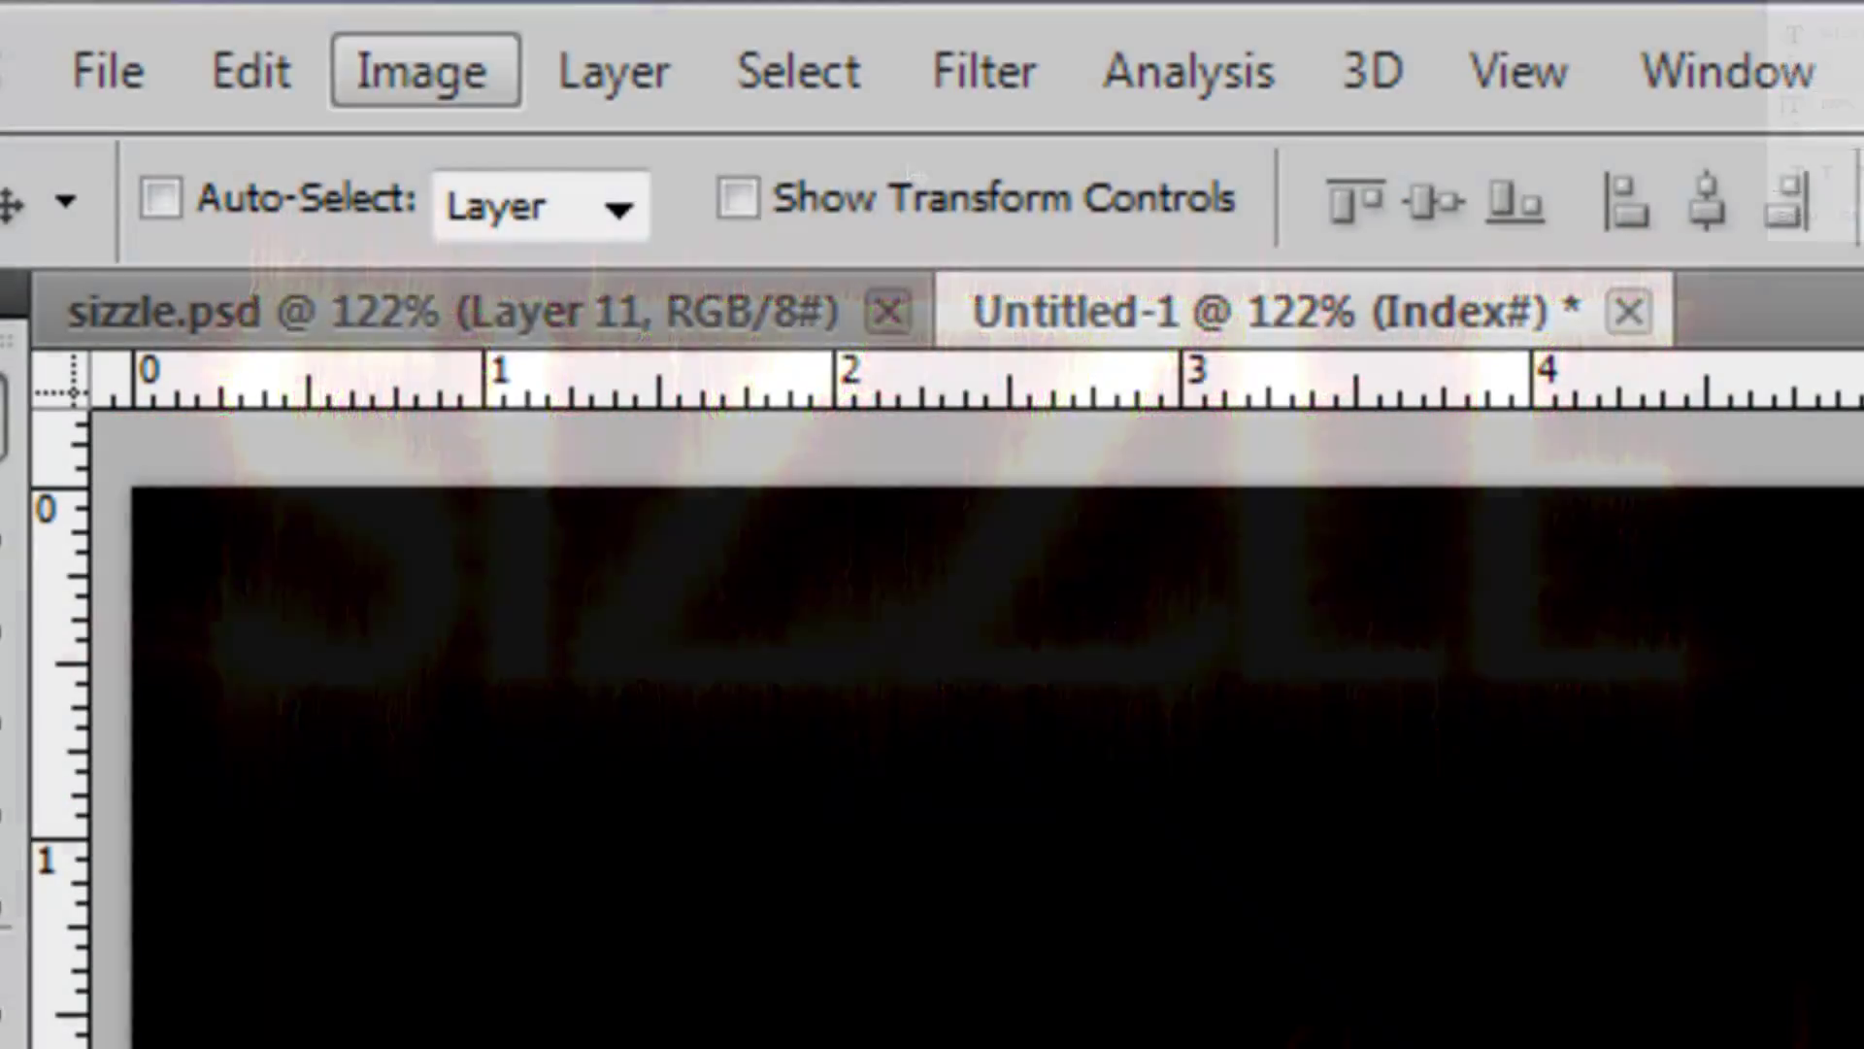
- Convert the fire image back to RGB Color mode
left_click(437, 76)
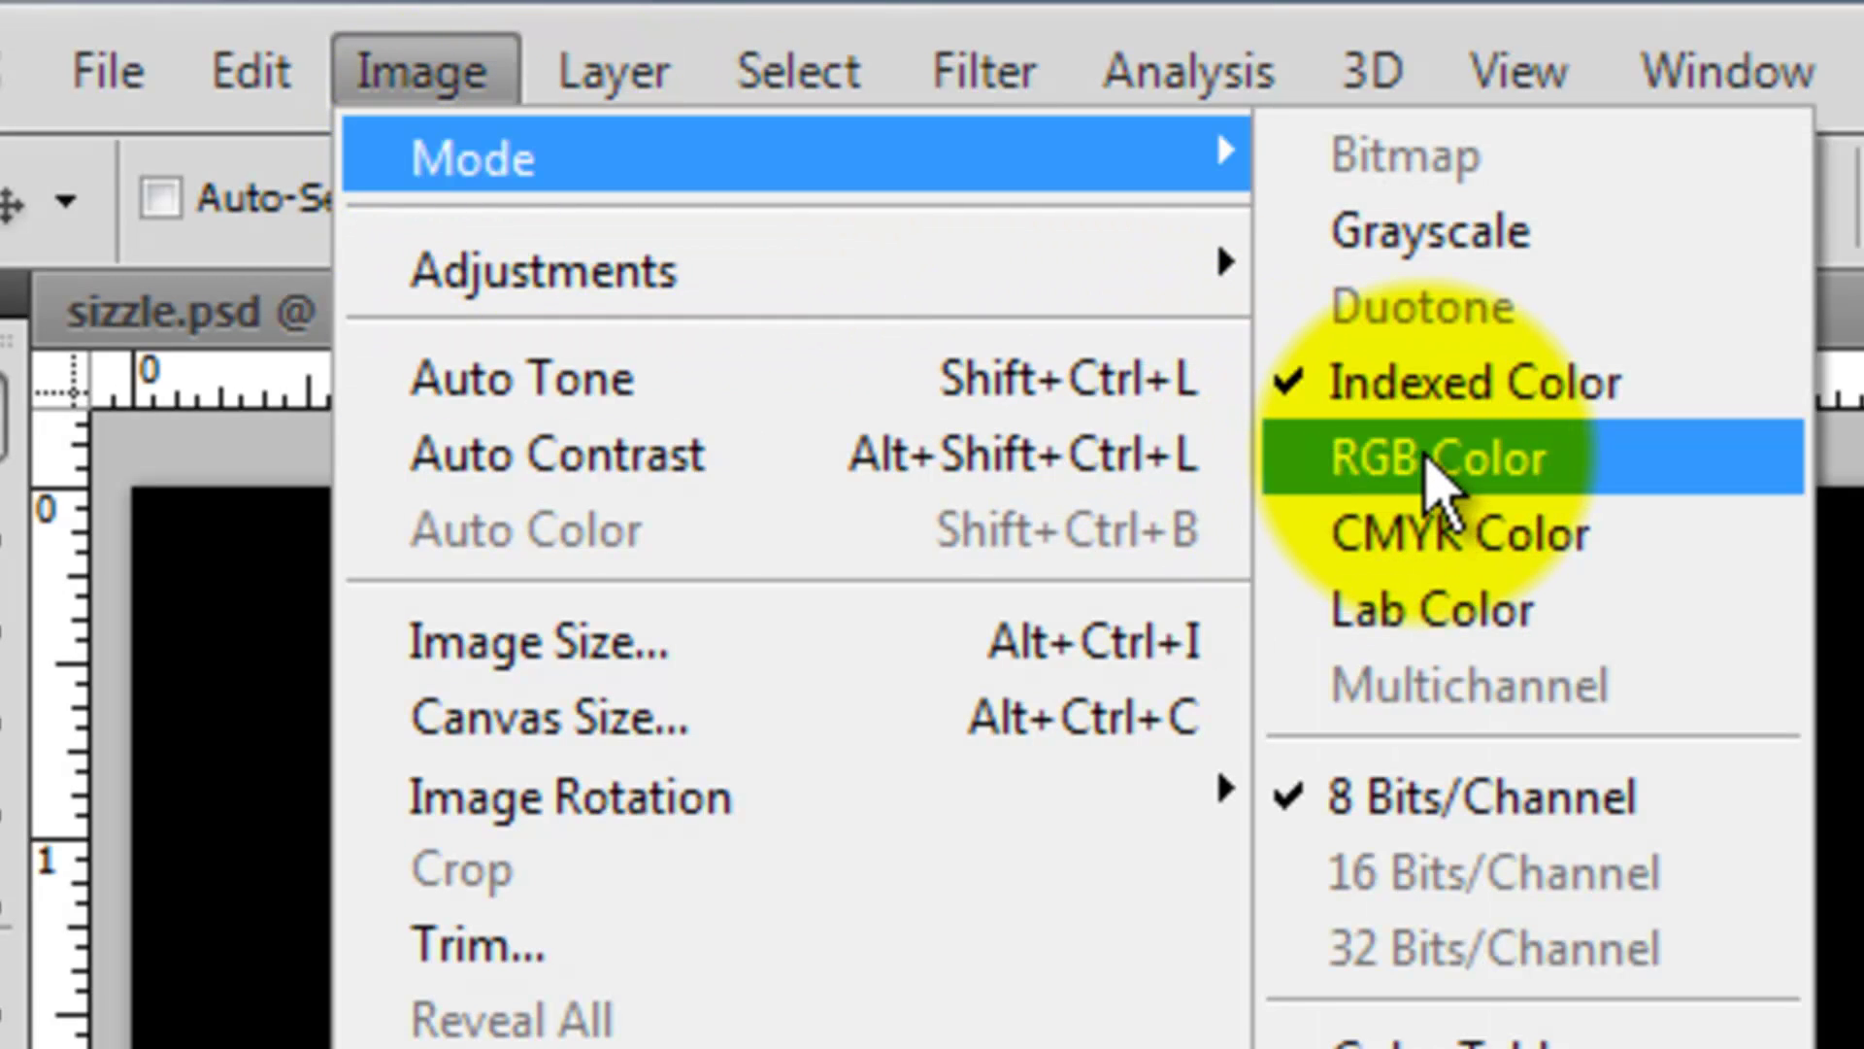
left_click(1427, 466)
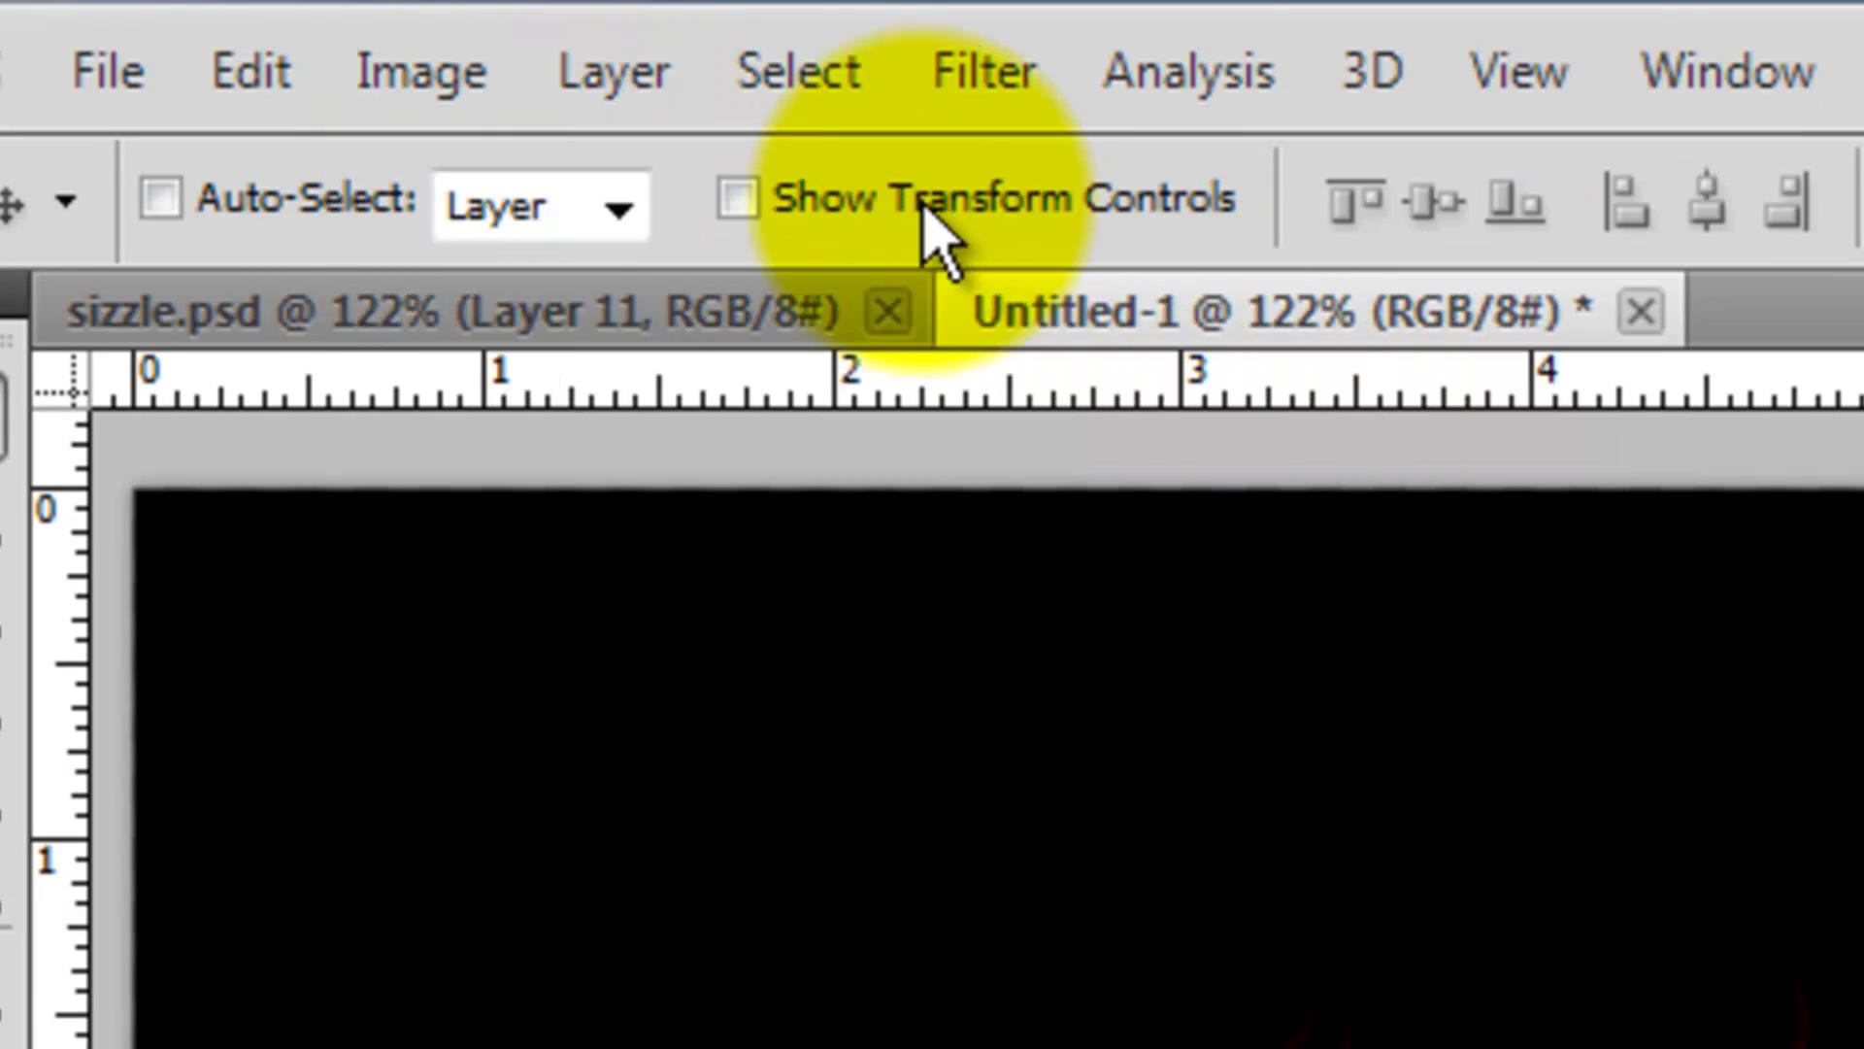
left_click(617, 91)
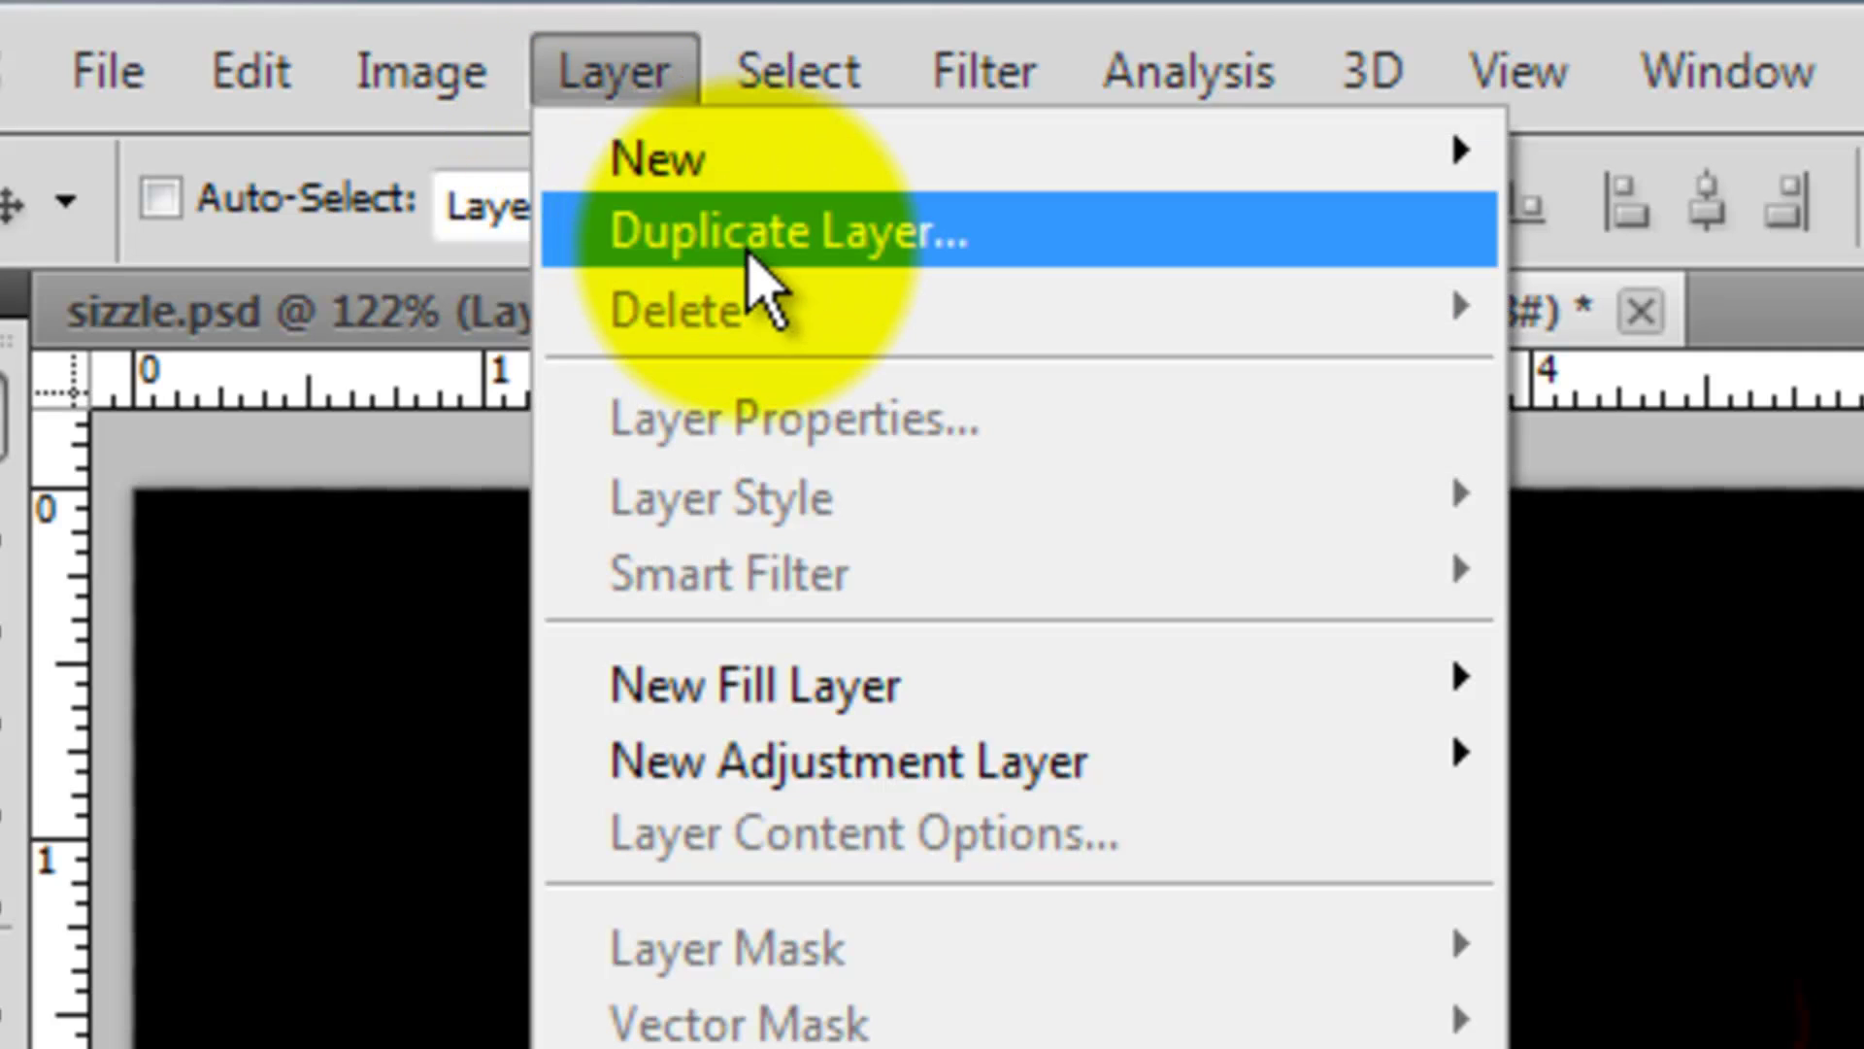
- Duplicate the layer into a new document named 'Sizzle text'
left_click(753, 254)
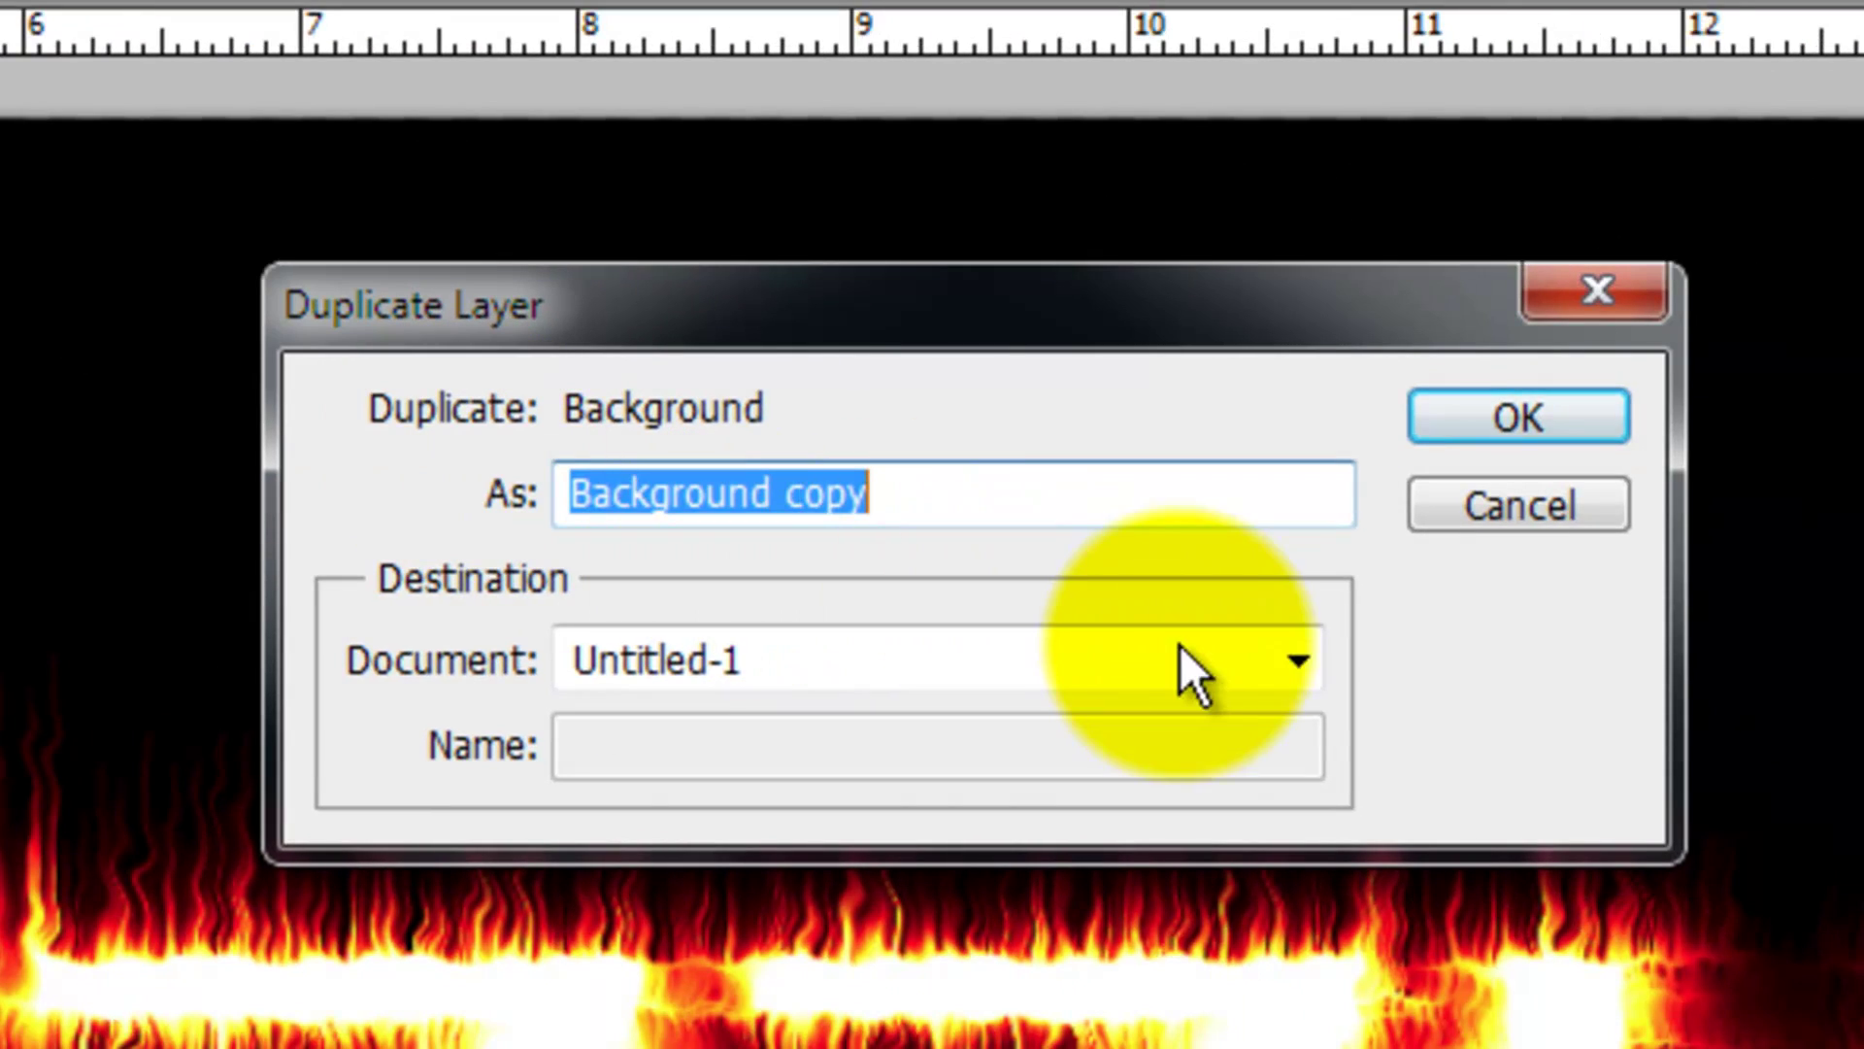
left_click(1299, 664)
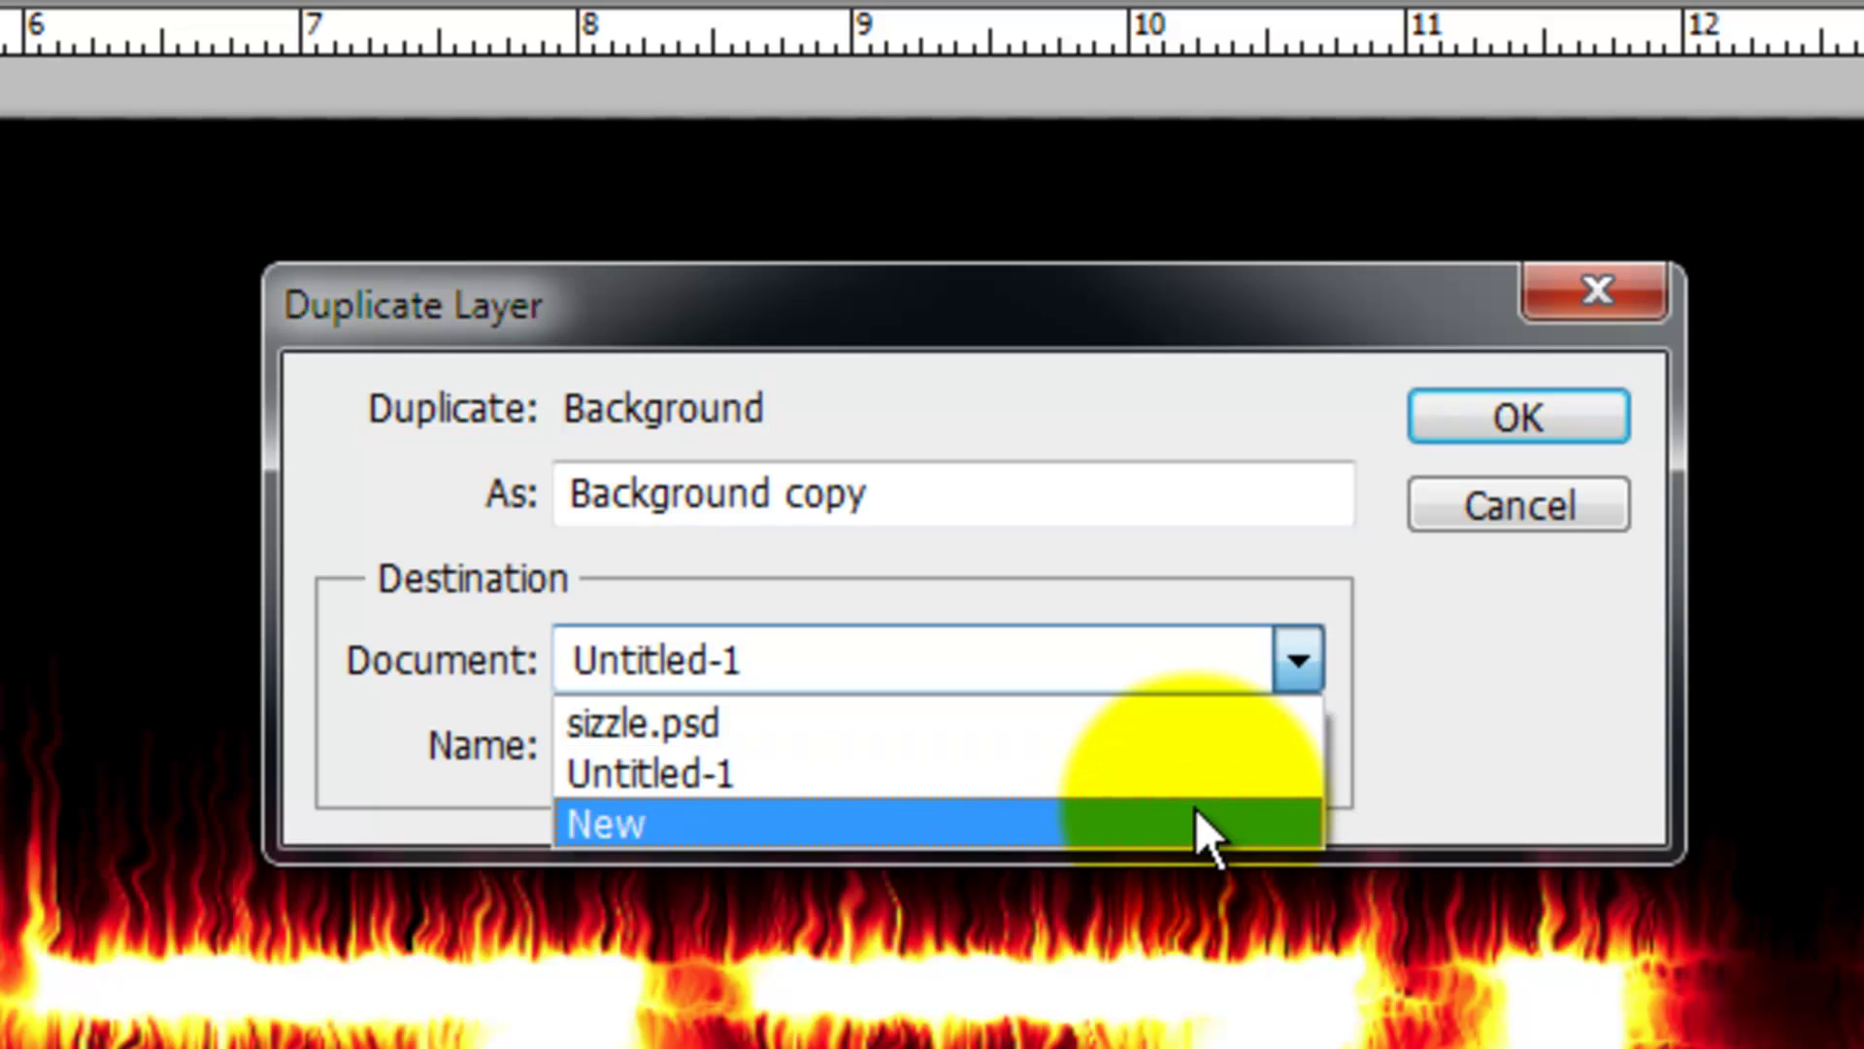
left_click(1196, 816)
left_click(1223, 773)
type("Sizz")
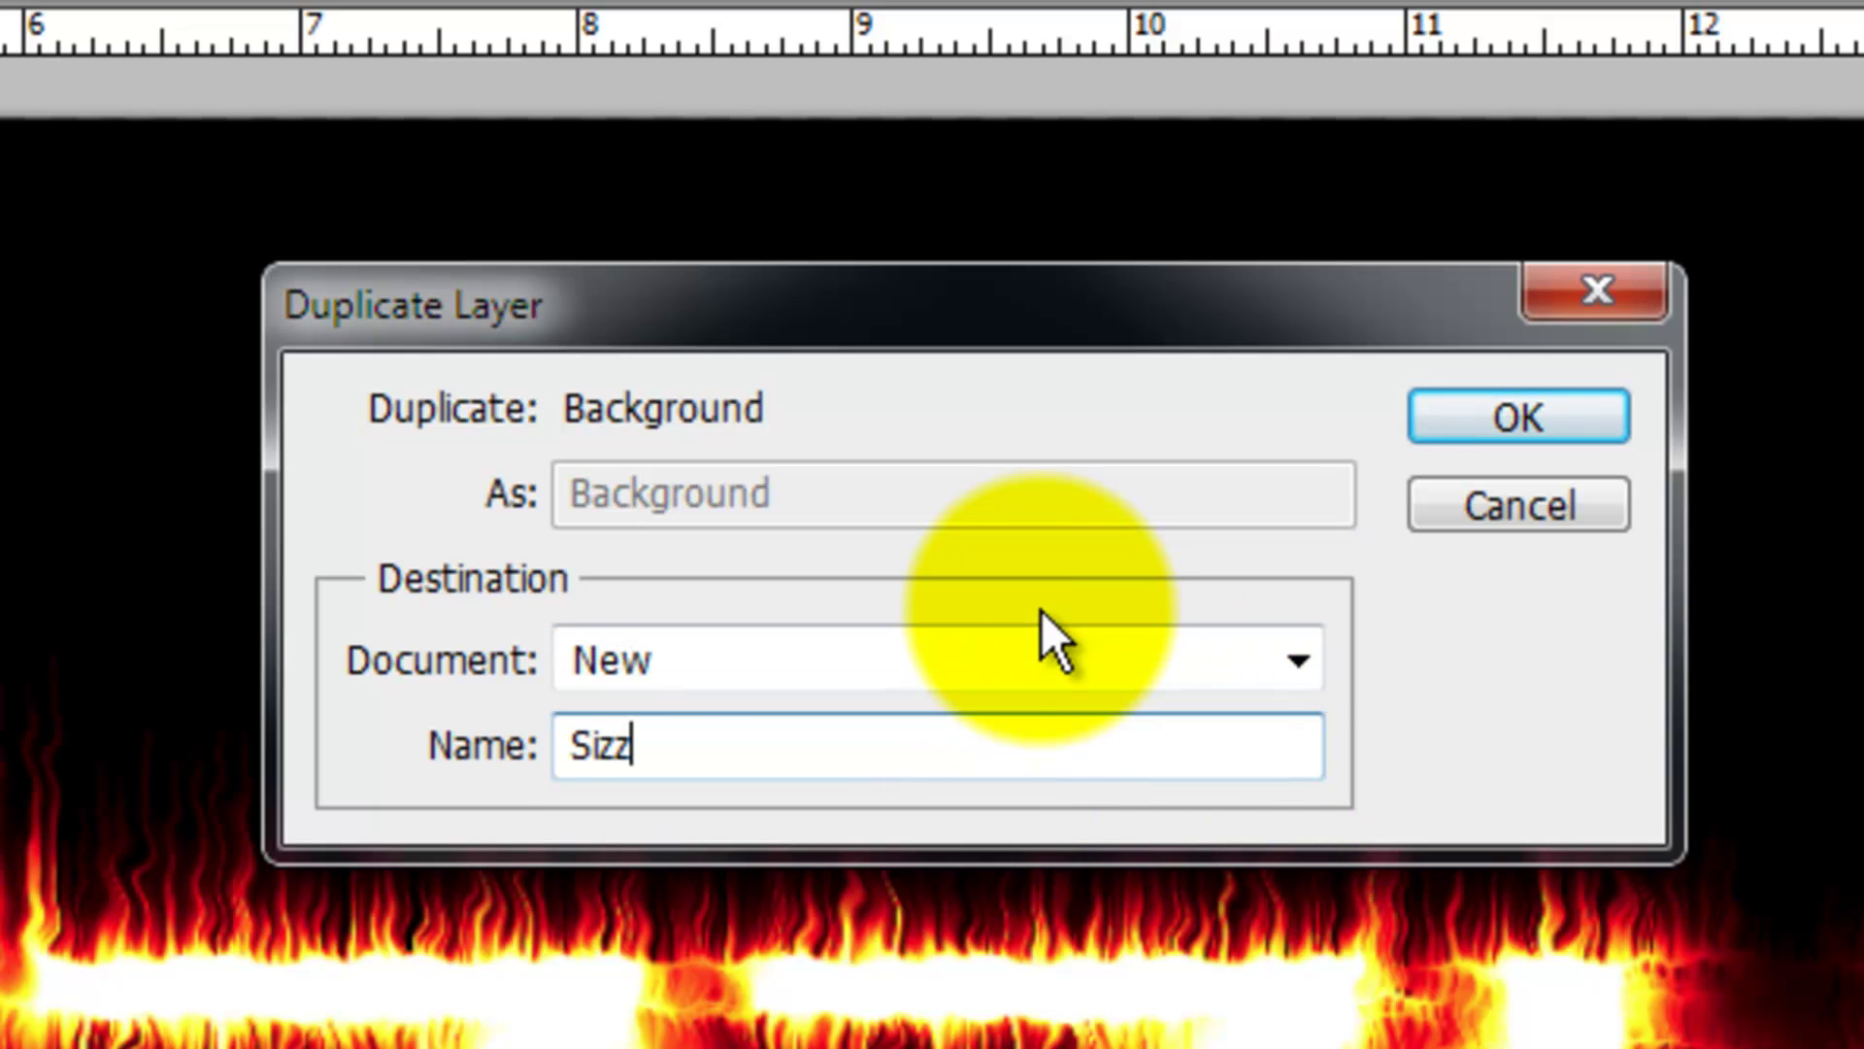
type("le text")
key("Return")
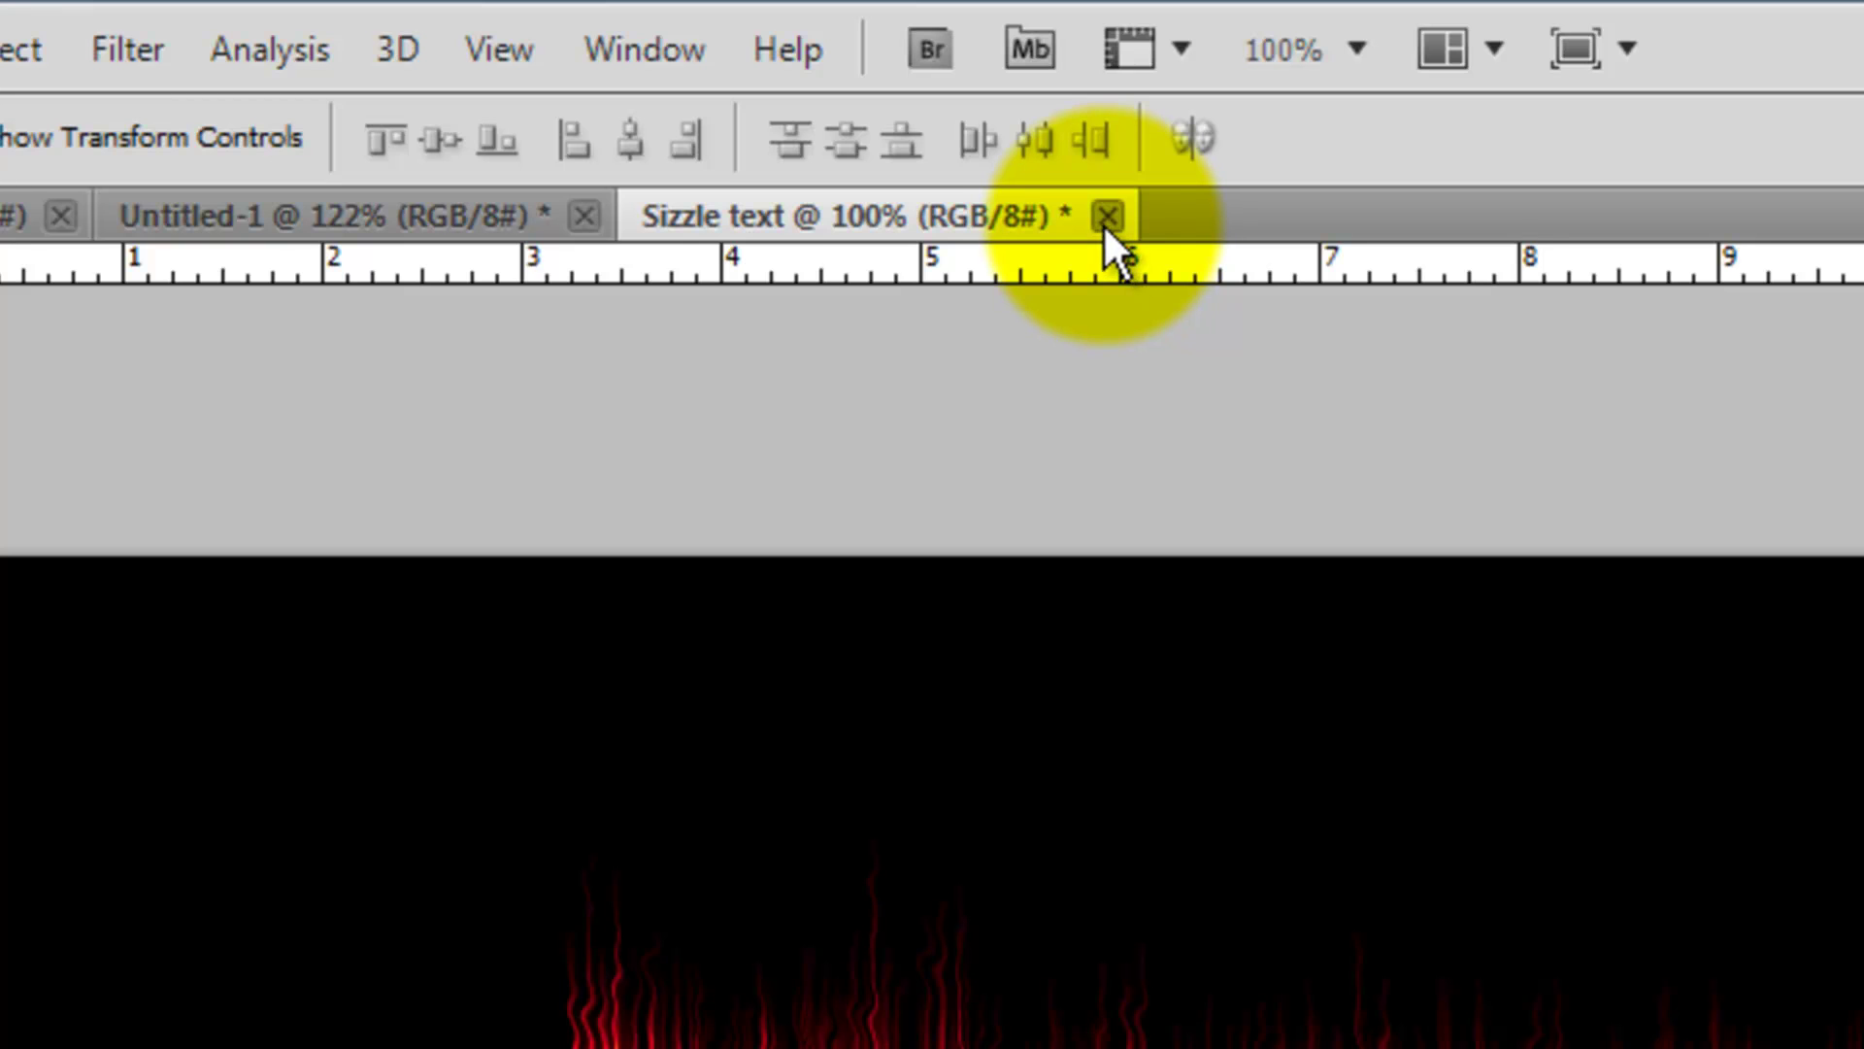
- Close the Sizzle text document, saving it to the Desktop as Sizzle text.jpg at Maximum quality
left_click(1107, 217)
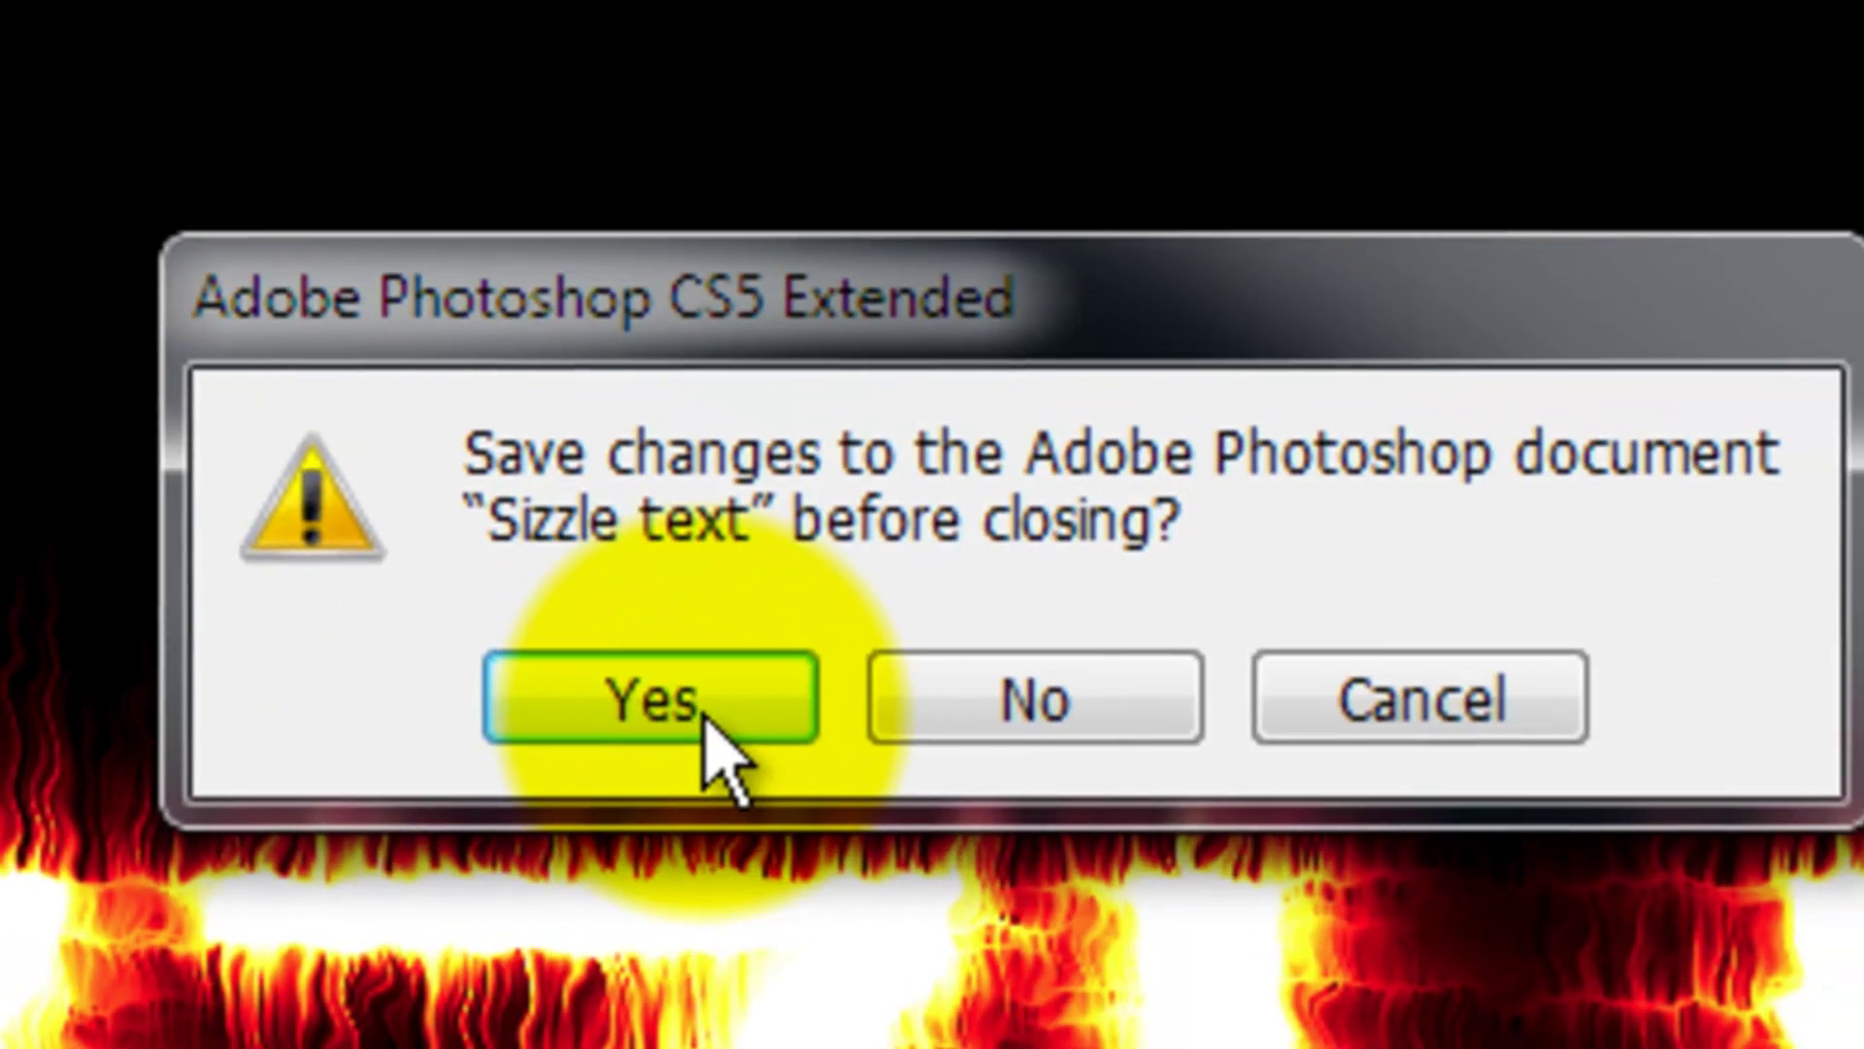
left_click(704, 717)
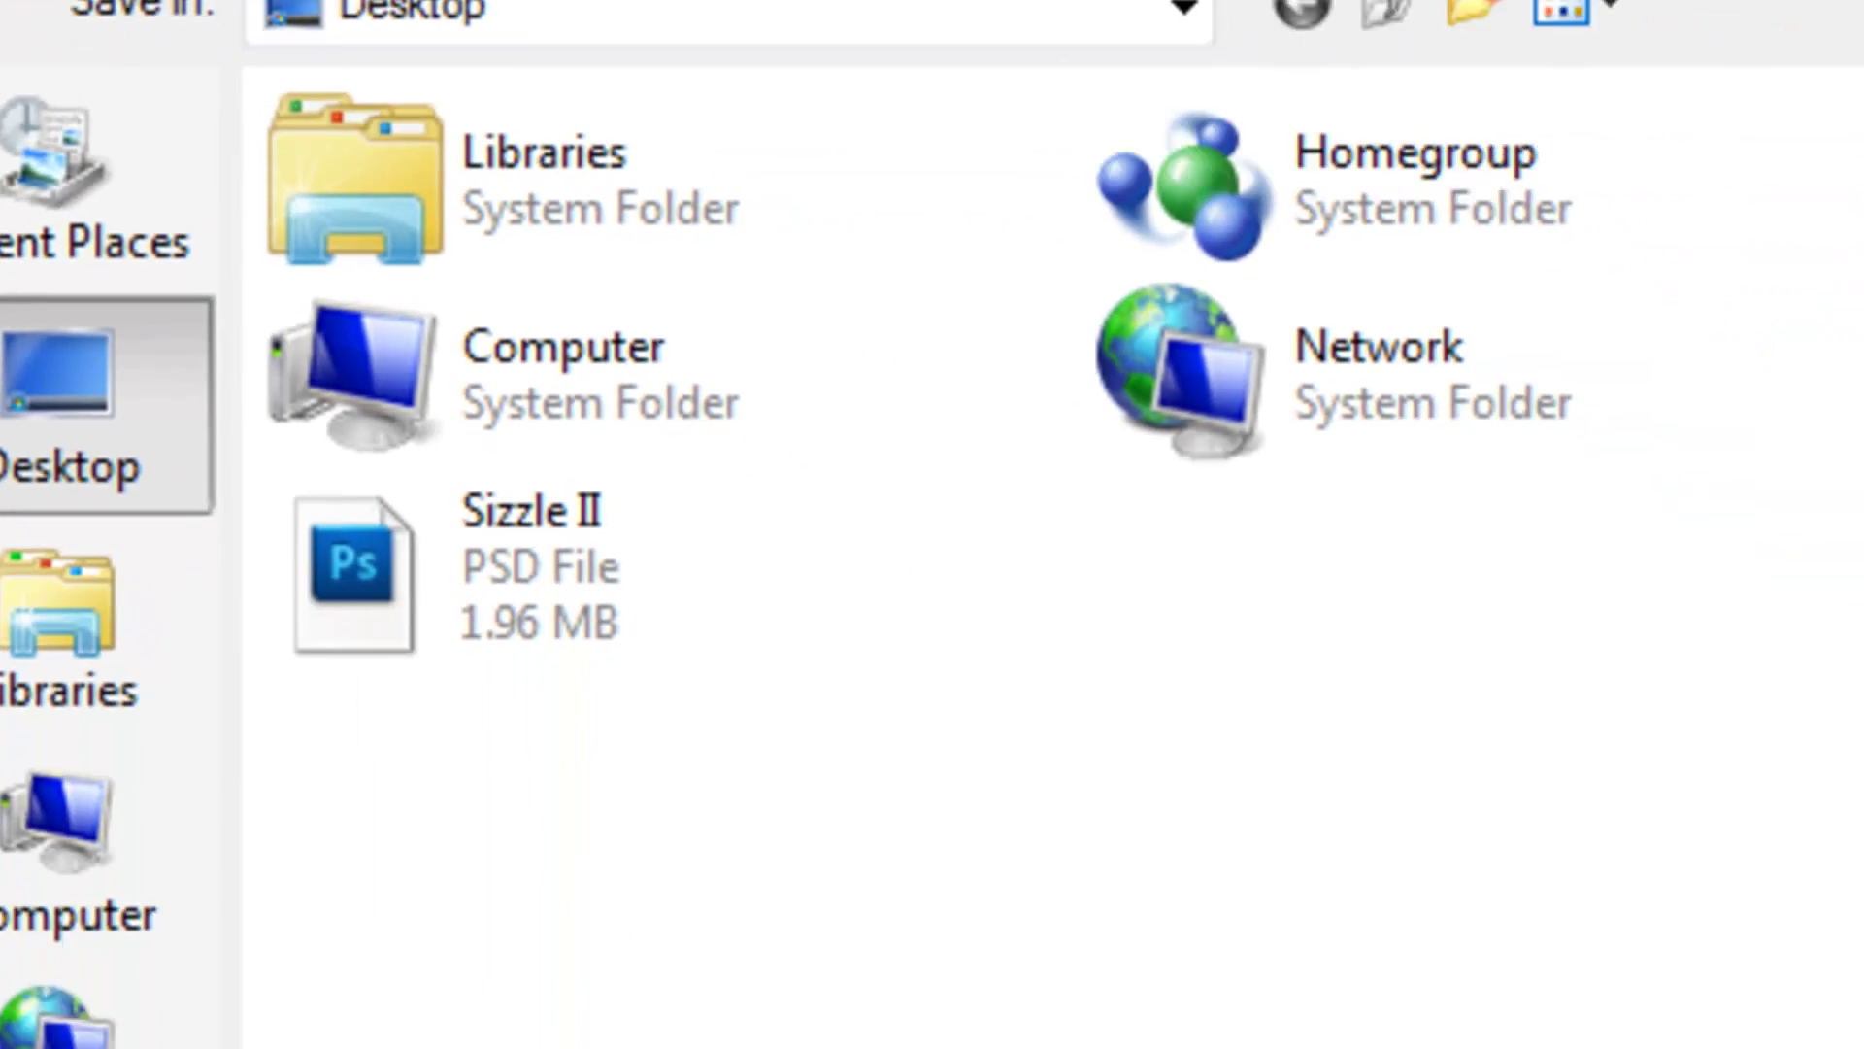
left_click(466, 983)
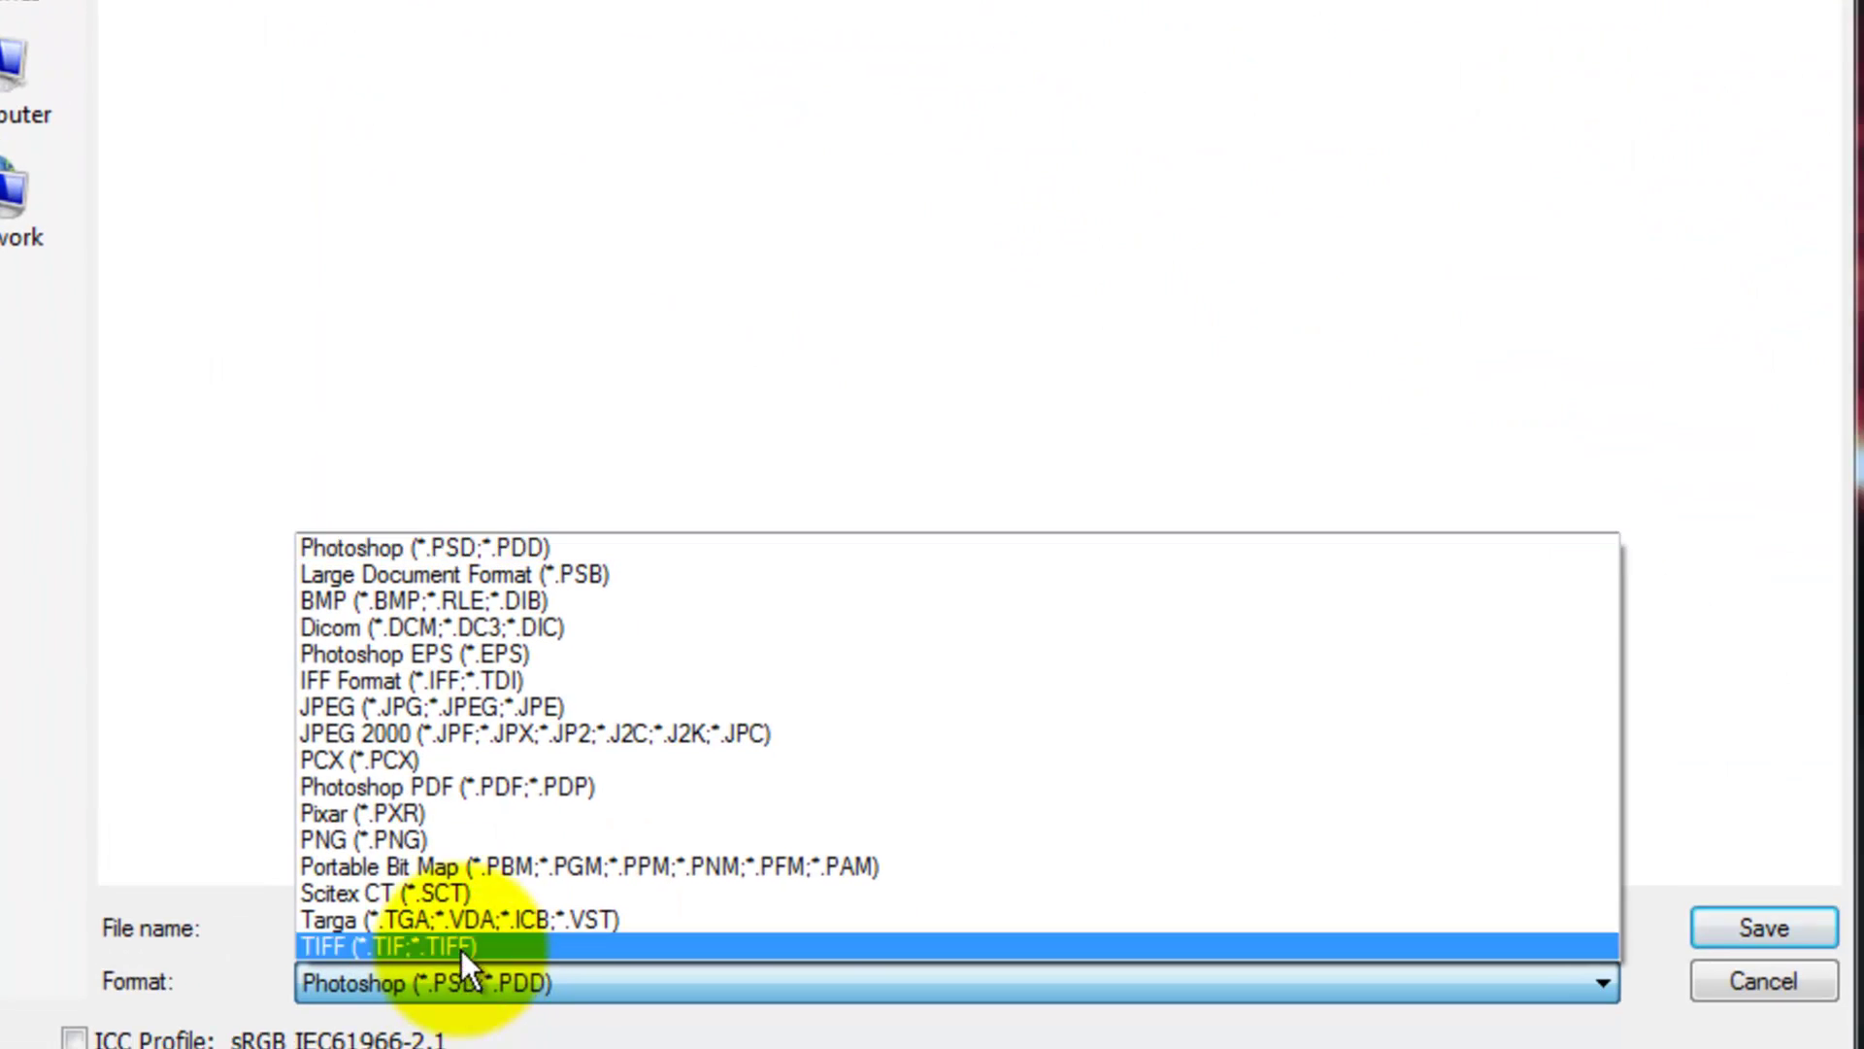
left_click(422, 704)
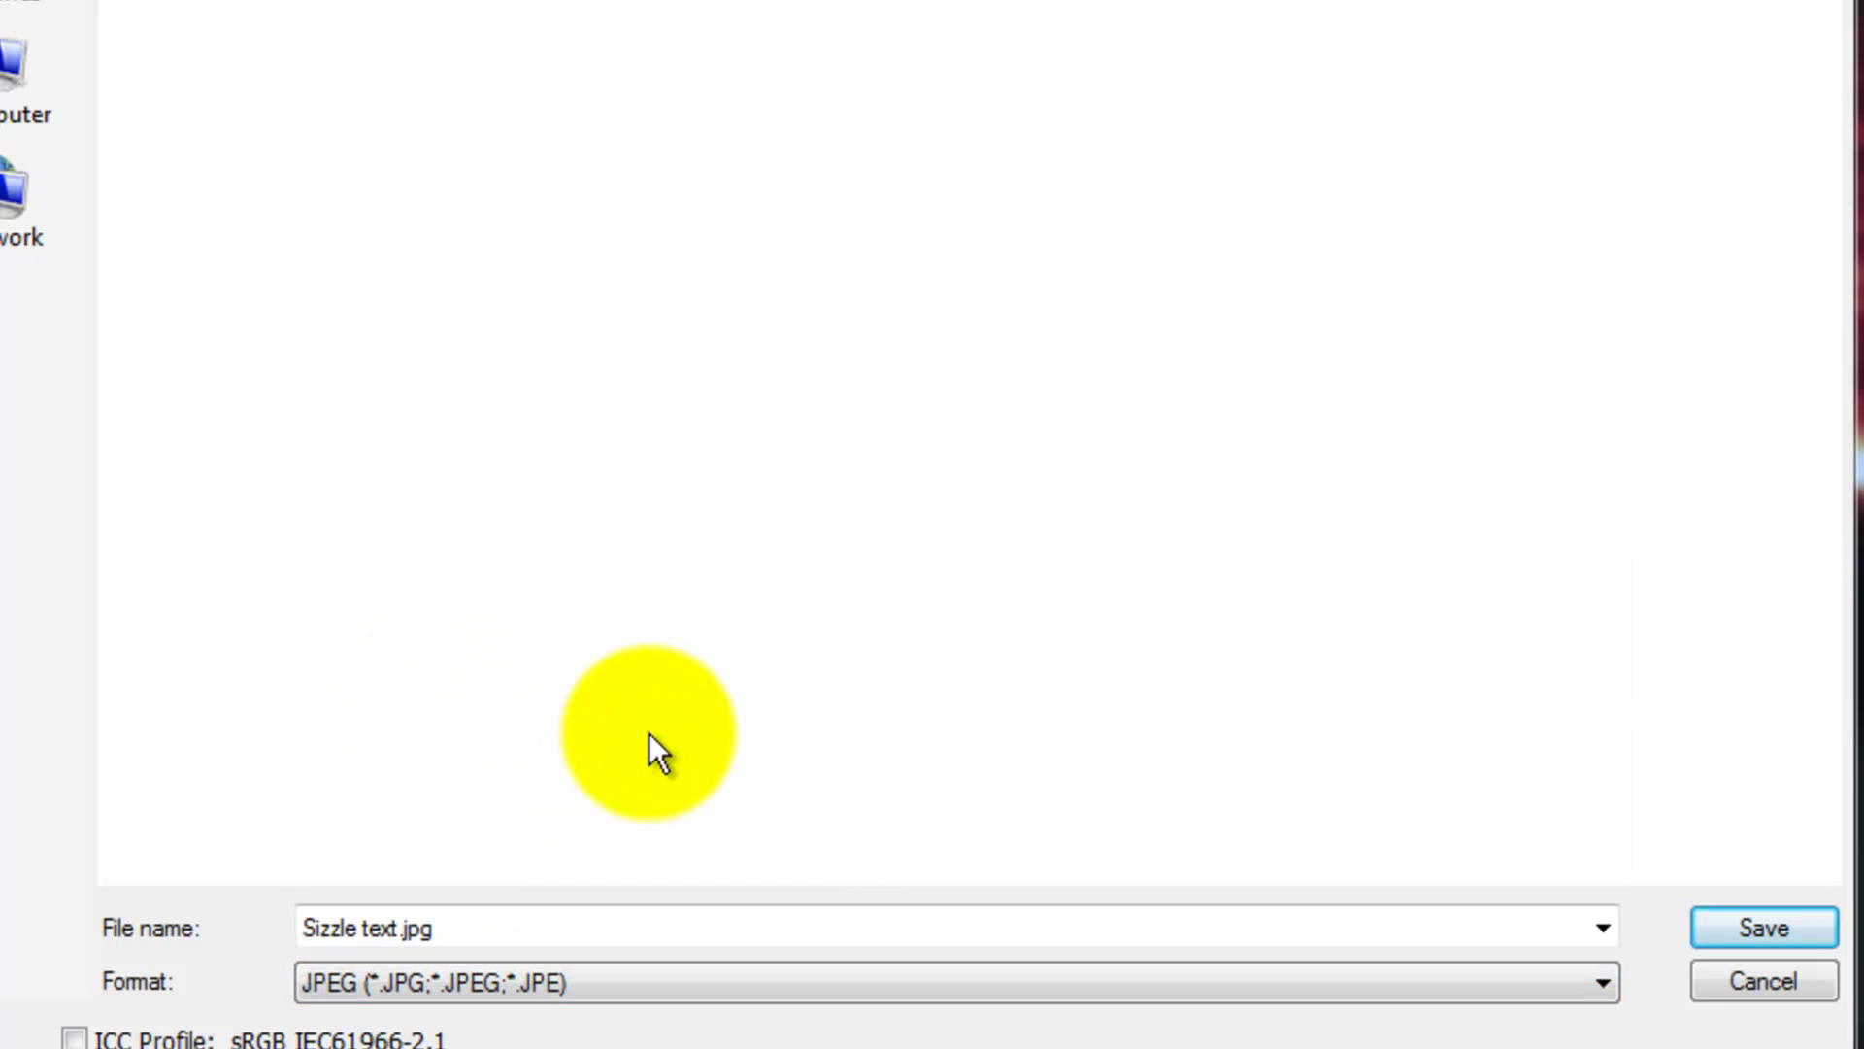
left_click(1754, 928)
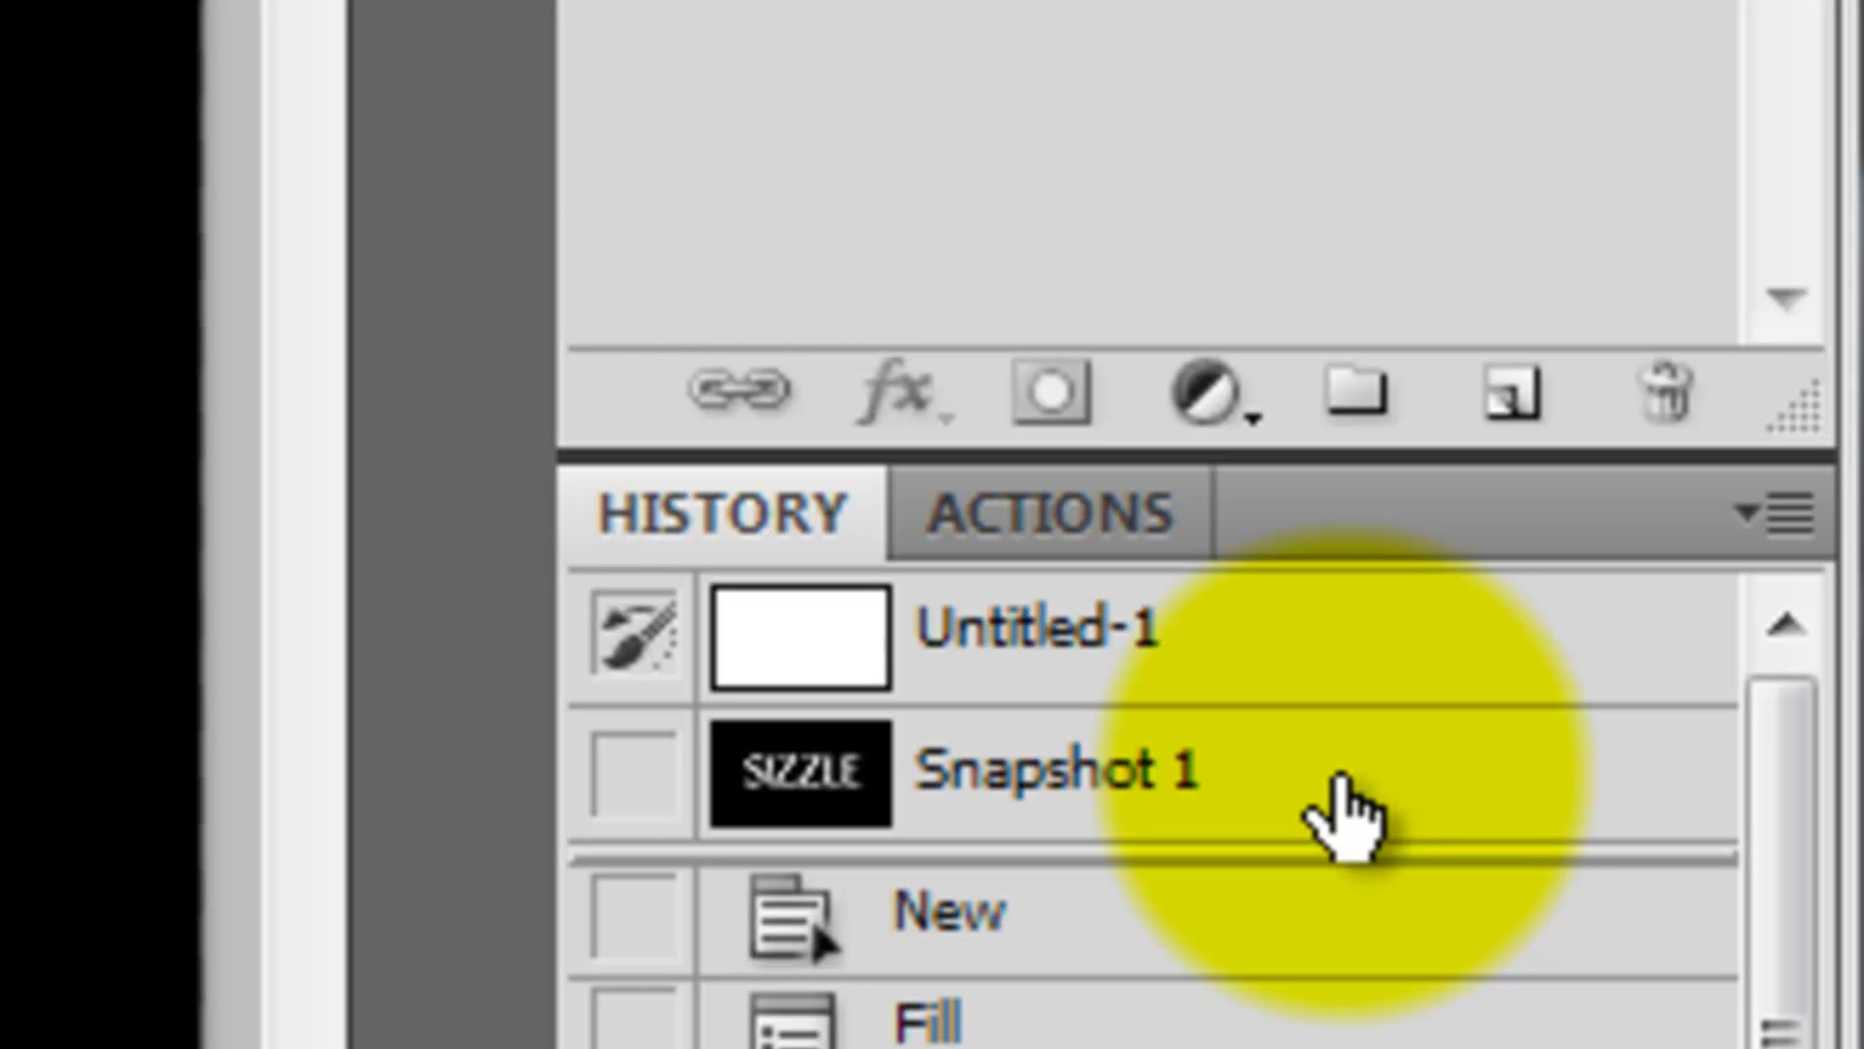
- Restore Untitled-1 to Snapshot 1, the plain white SIZZLE type over black
left_click(1351, 762)
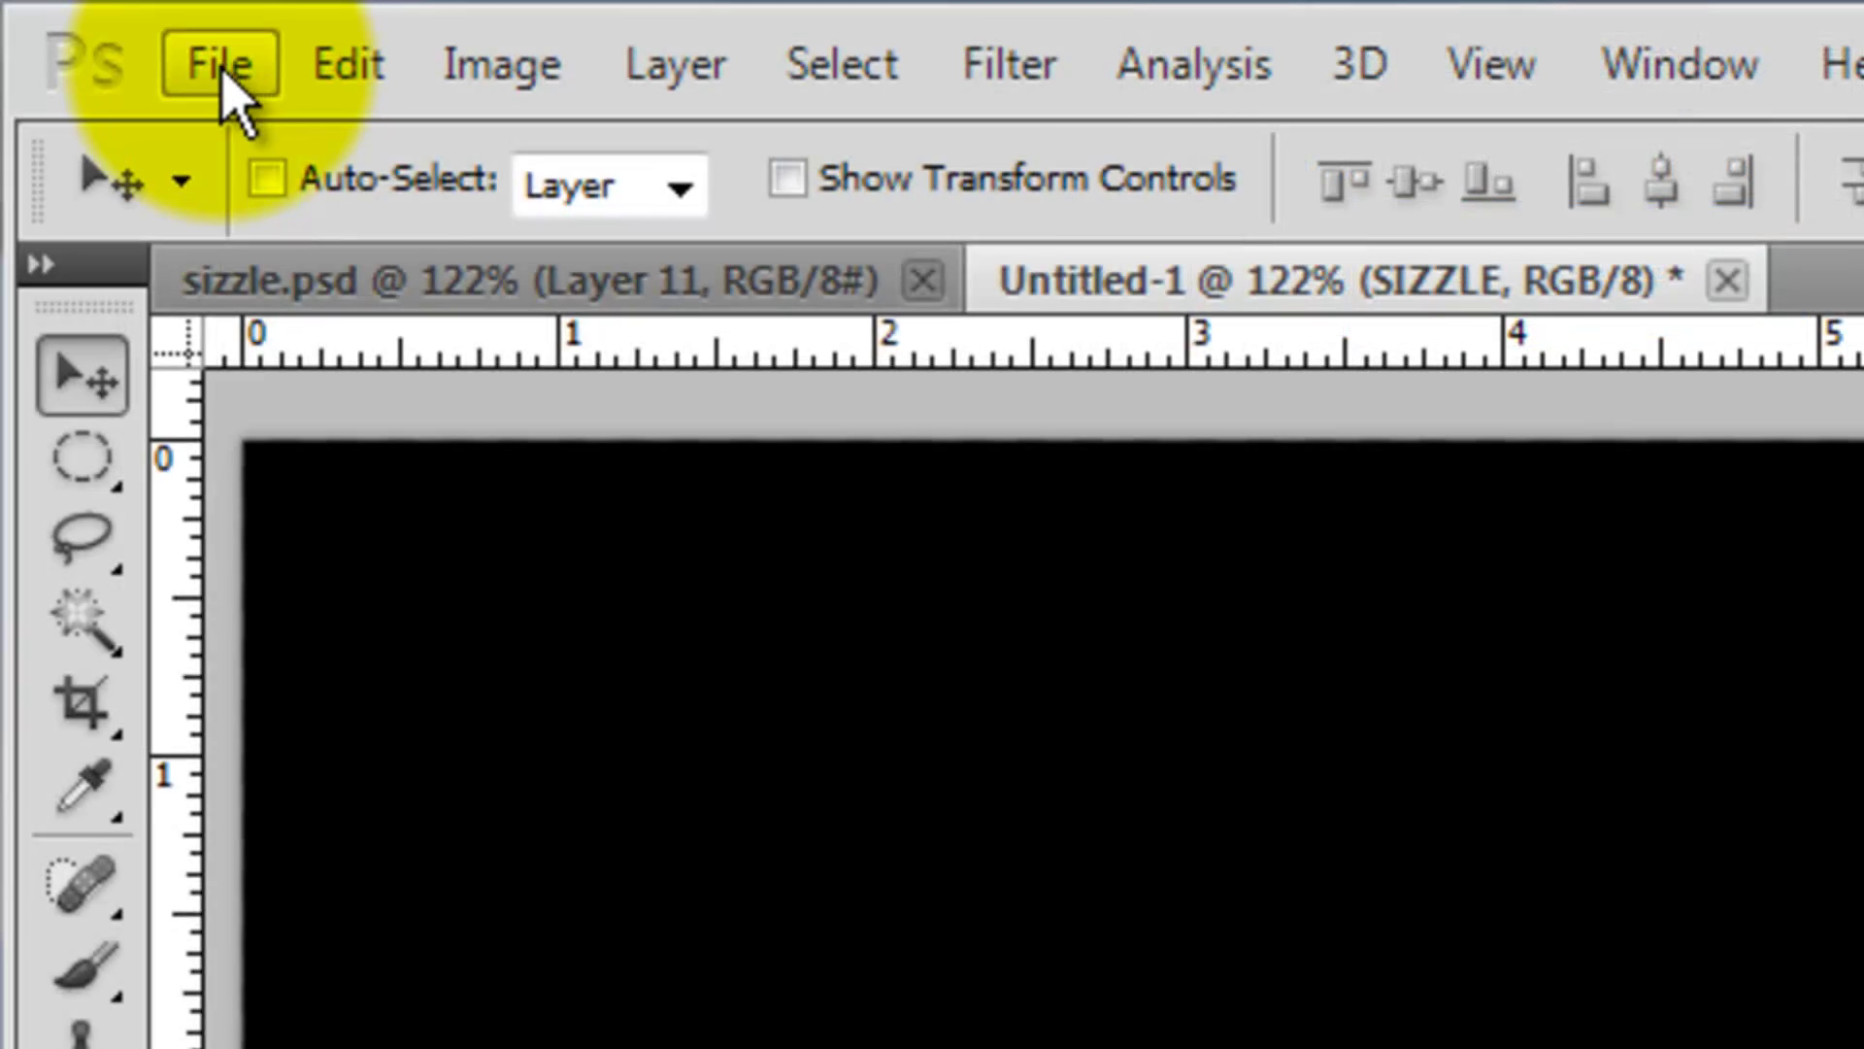
- Open the saved Sizzle text.jpg image
left_click(225, 75)
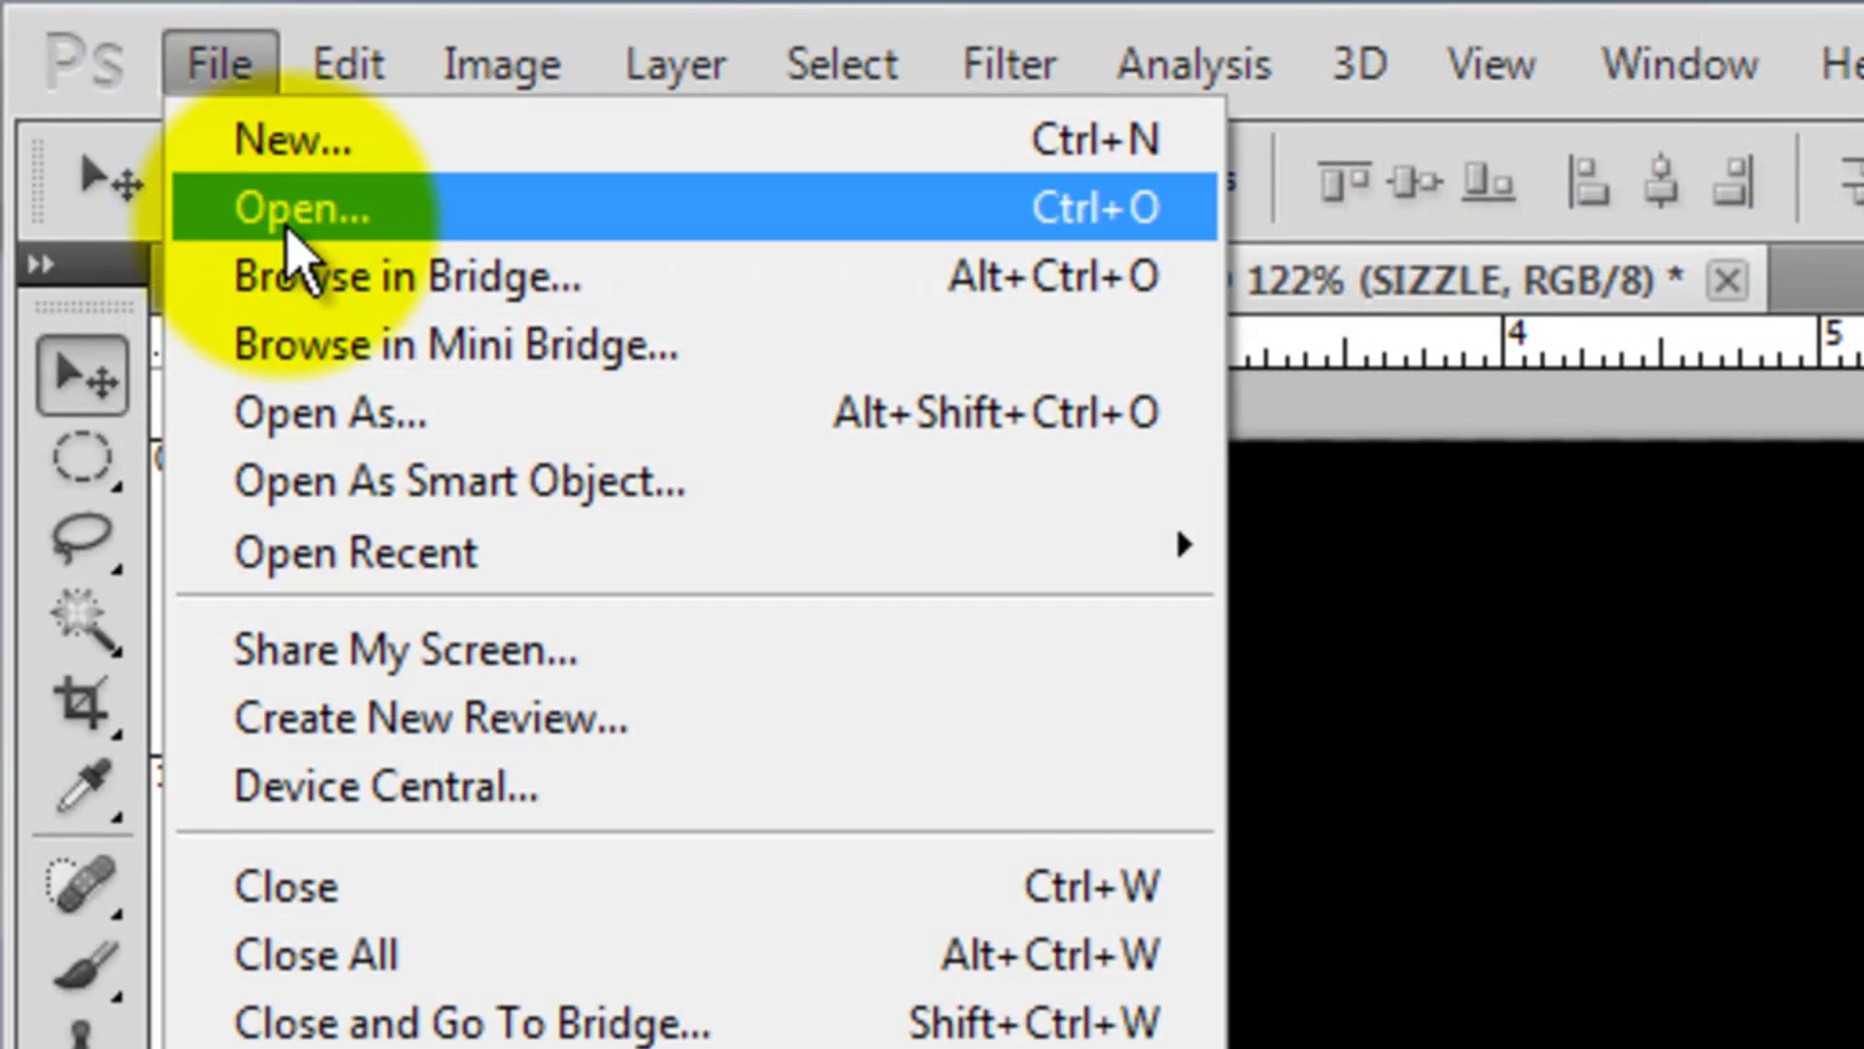
left_click(286, 229)
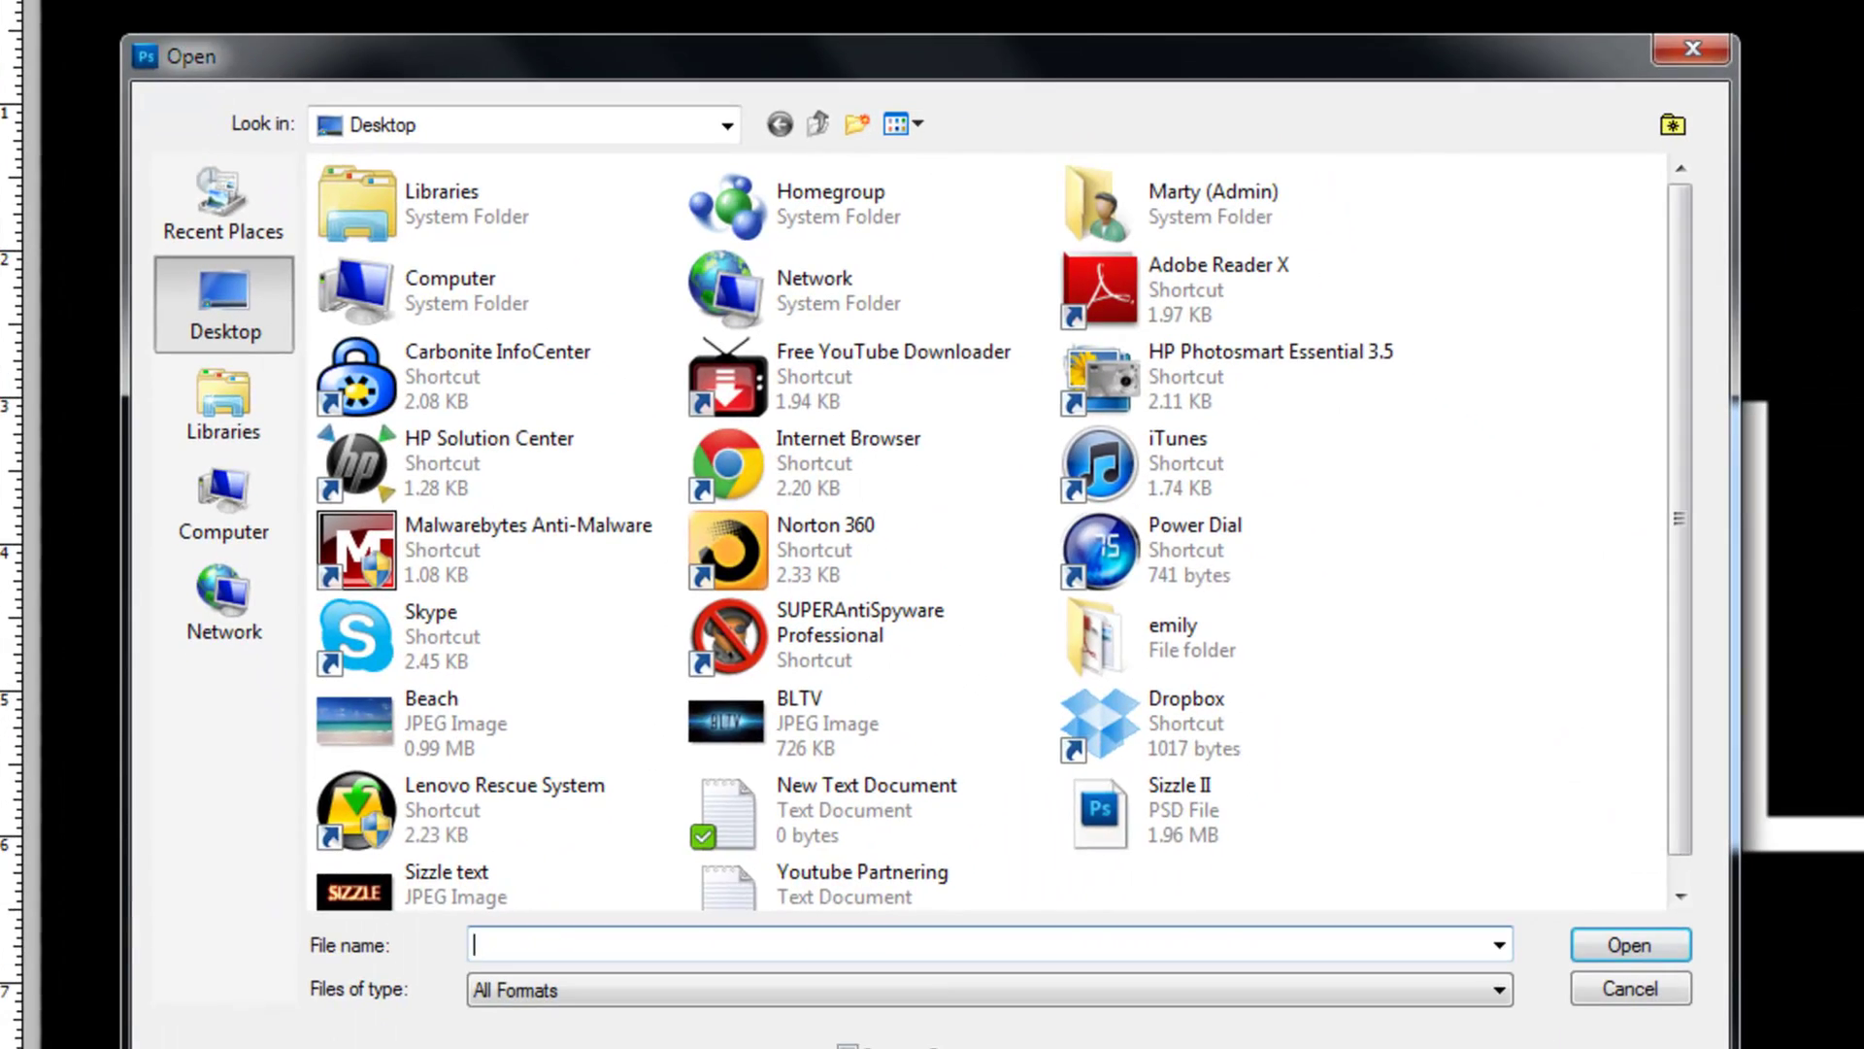
scroll(1678, 679, "down", 1)
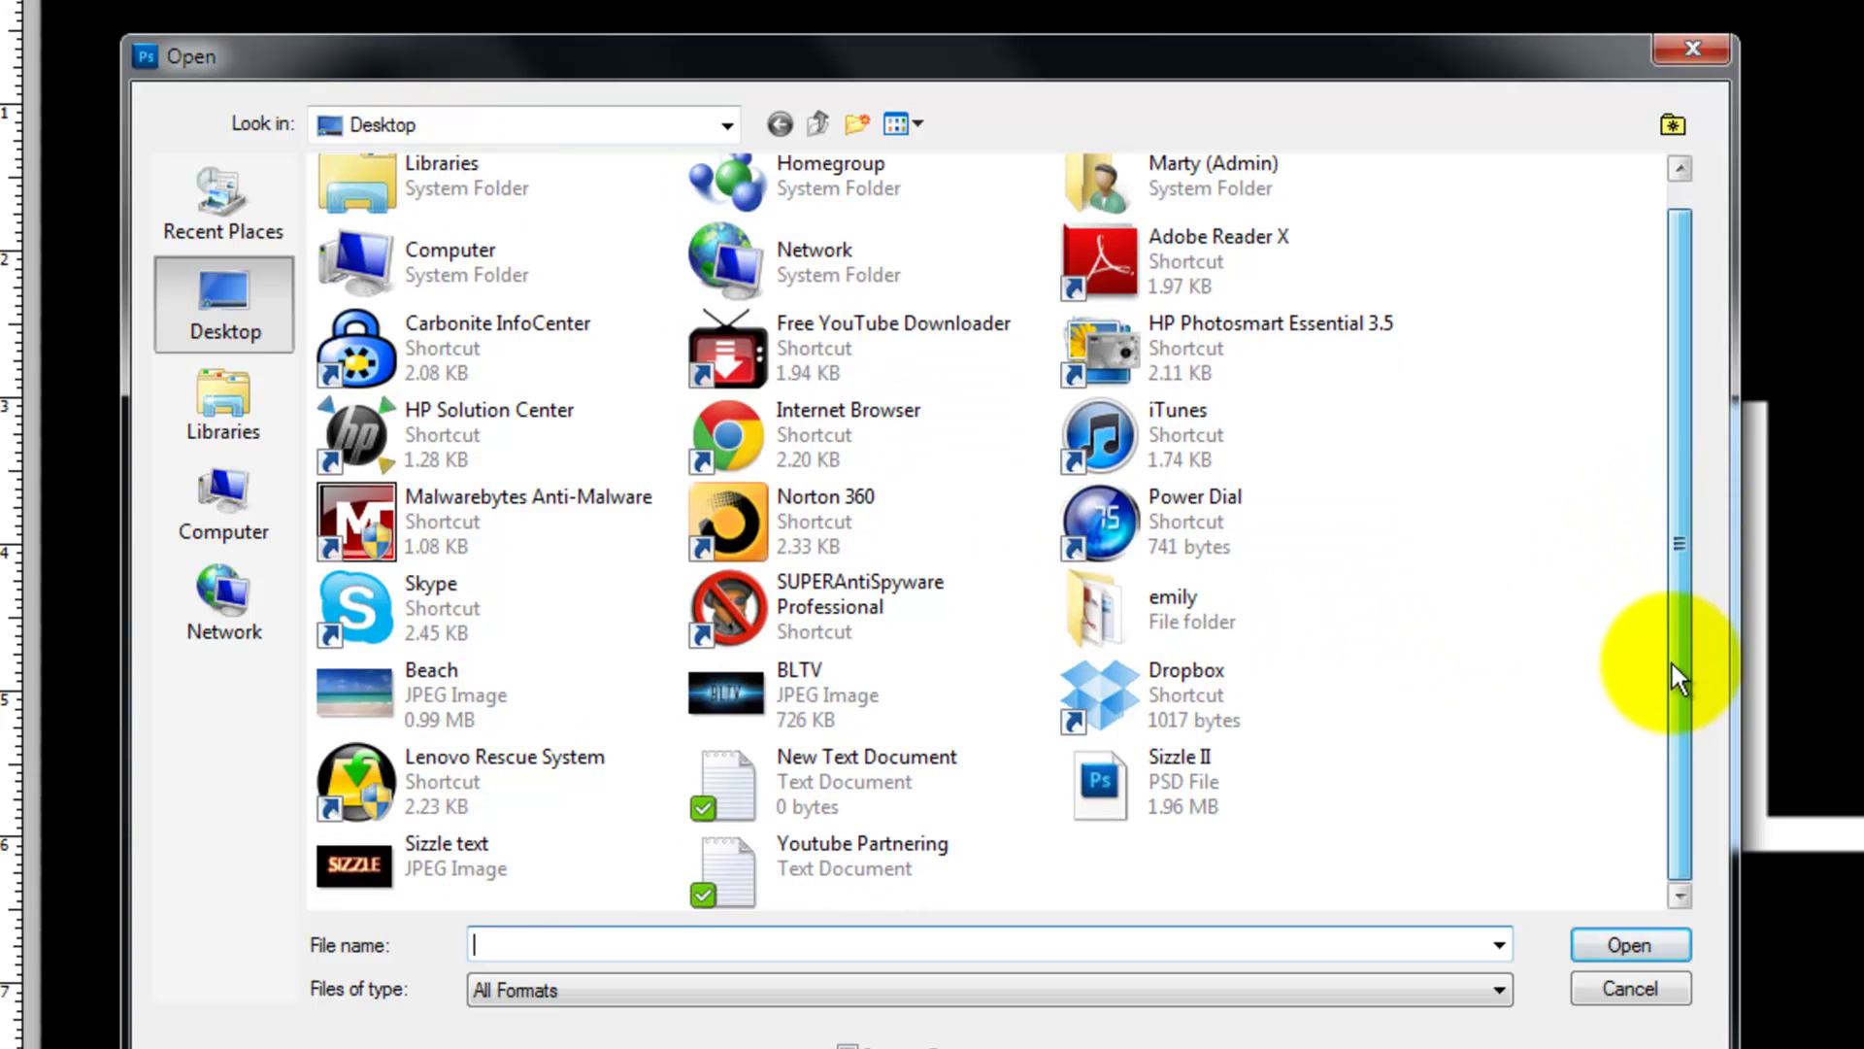
left_click(359, 858)
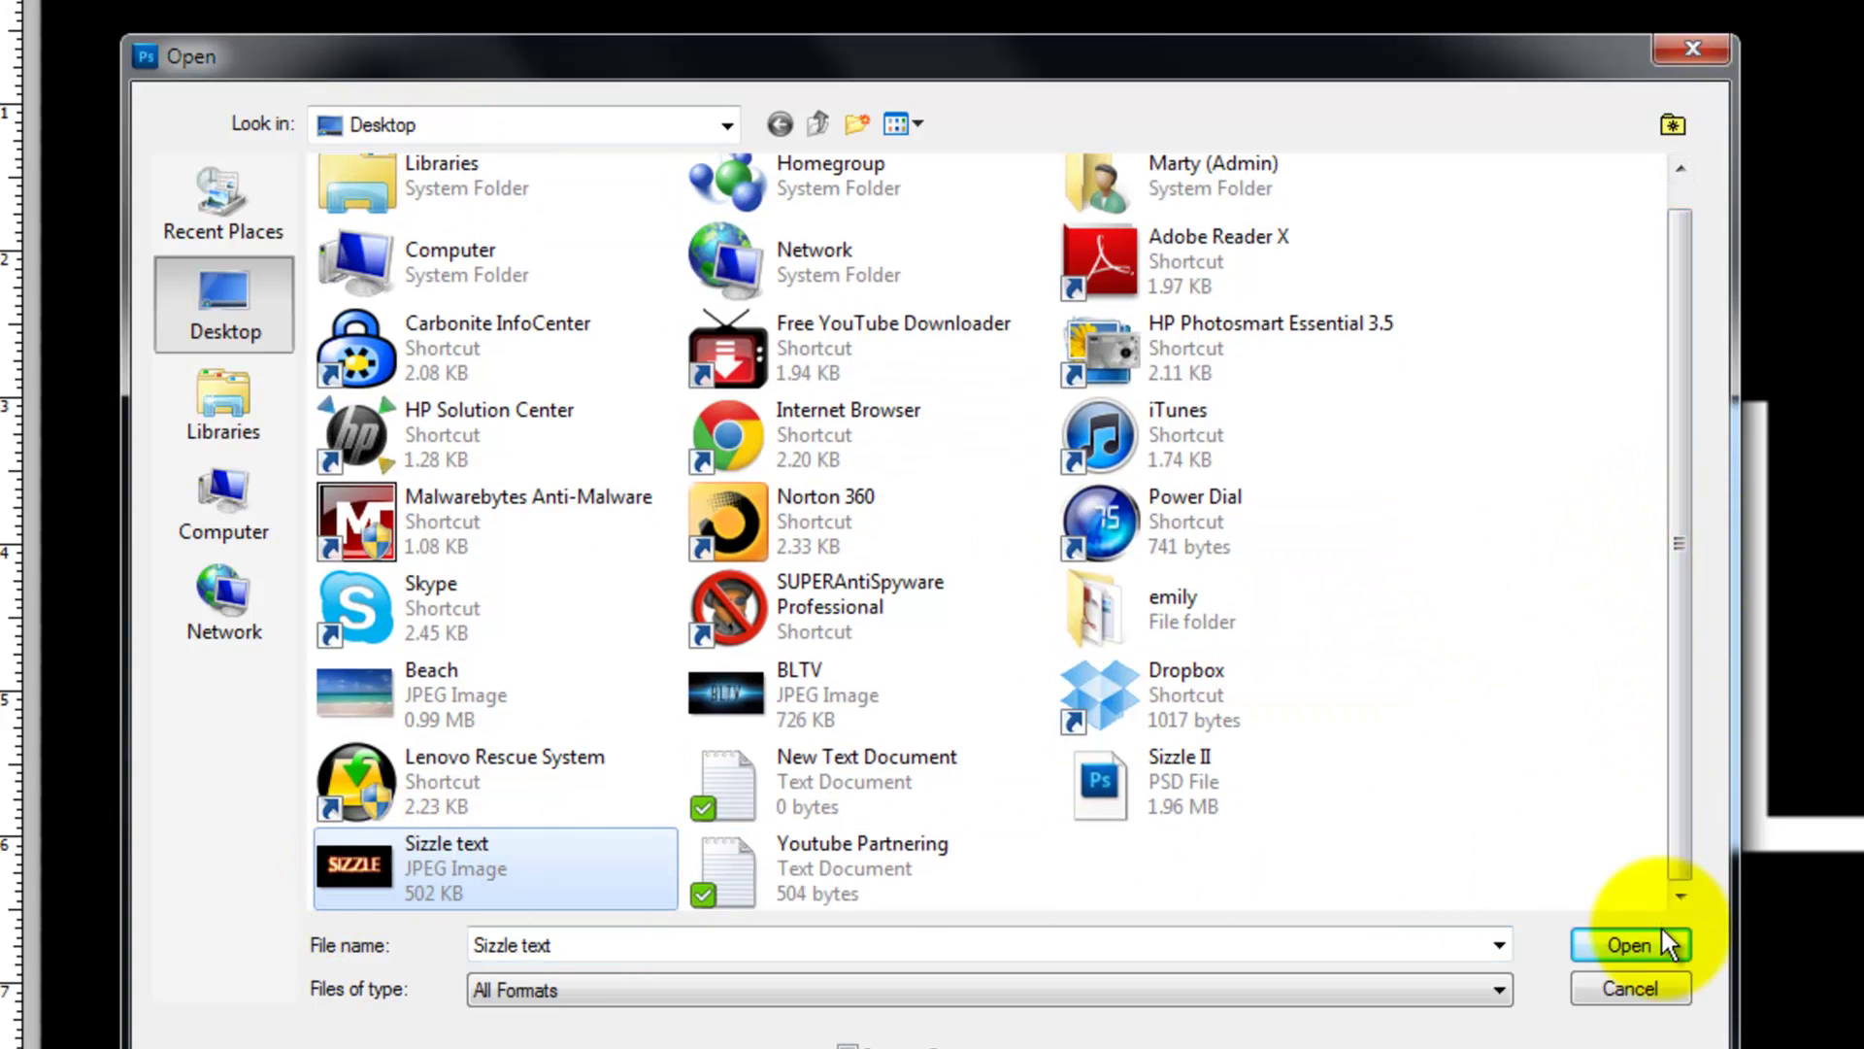
left_click(1639, 941)
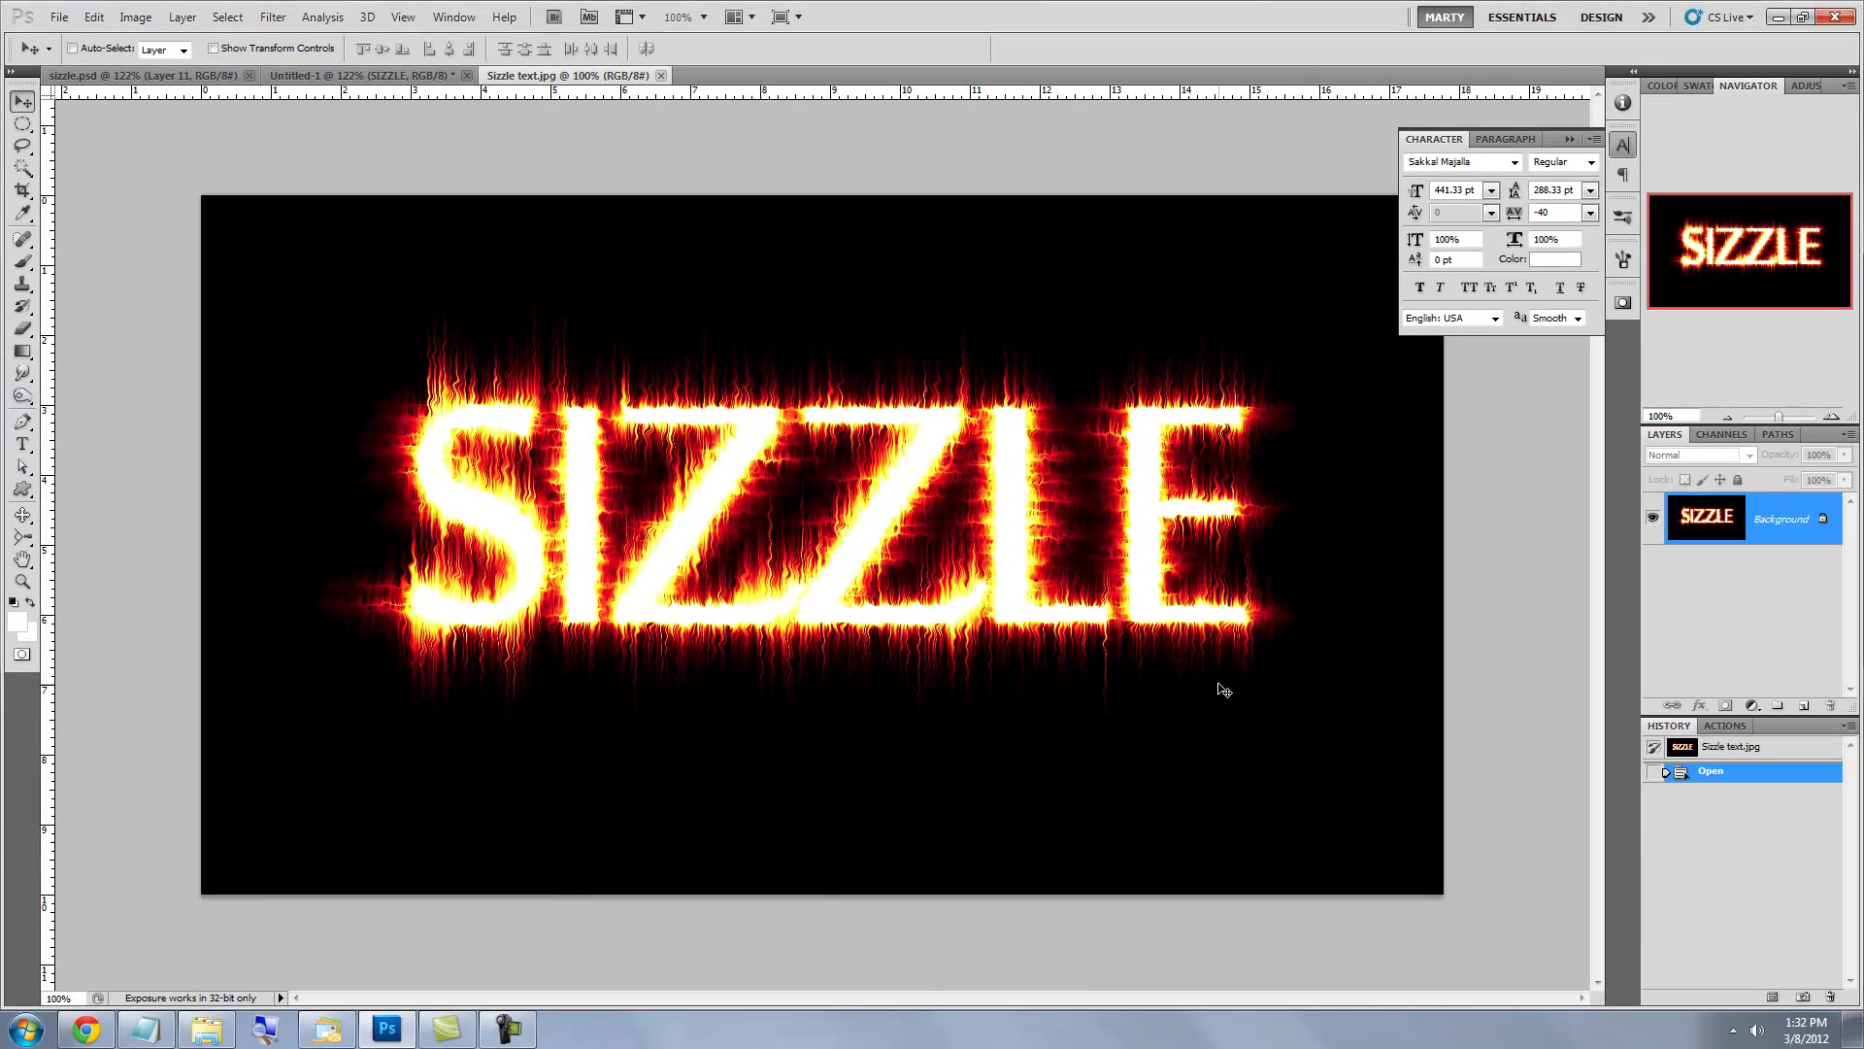
- Copy the whole fiery image and paste it into Untitled-1 as Layer 1
key("ctrl+a")
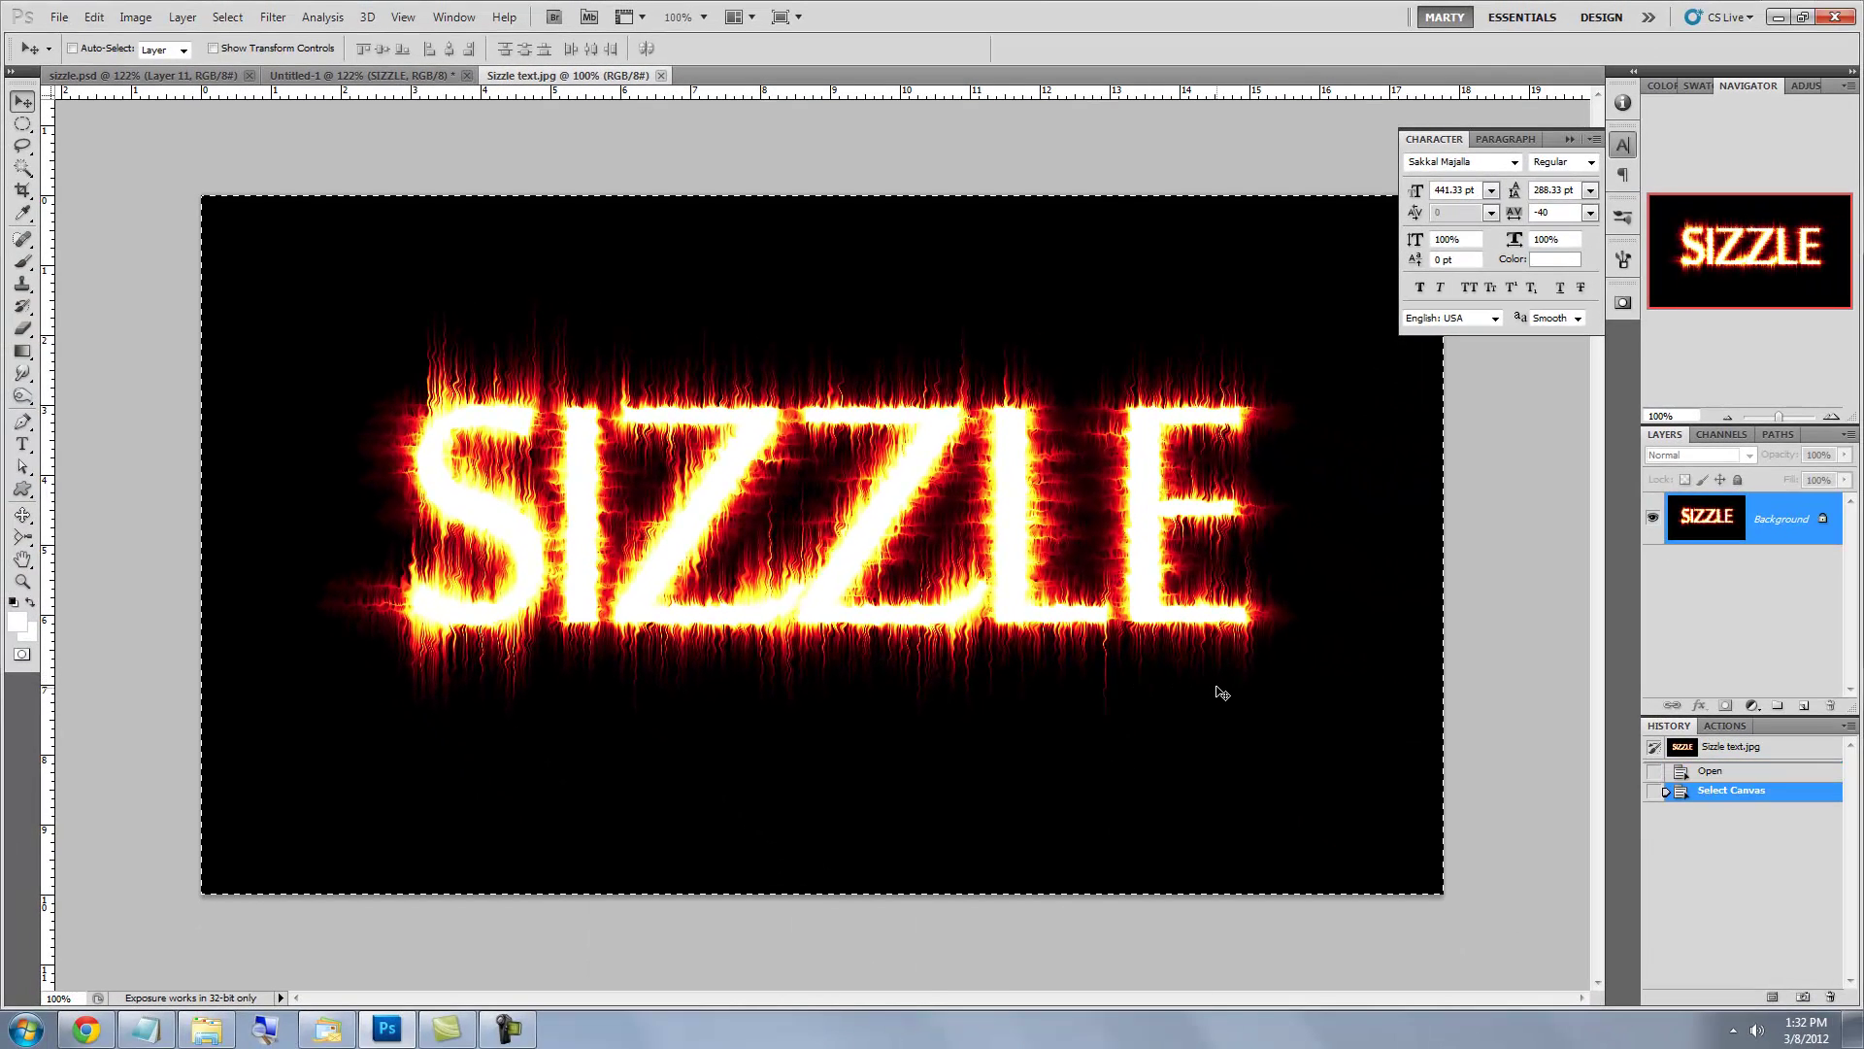
key("ctrl+c")
left_click(340, 76)
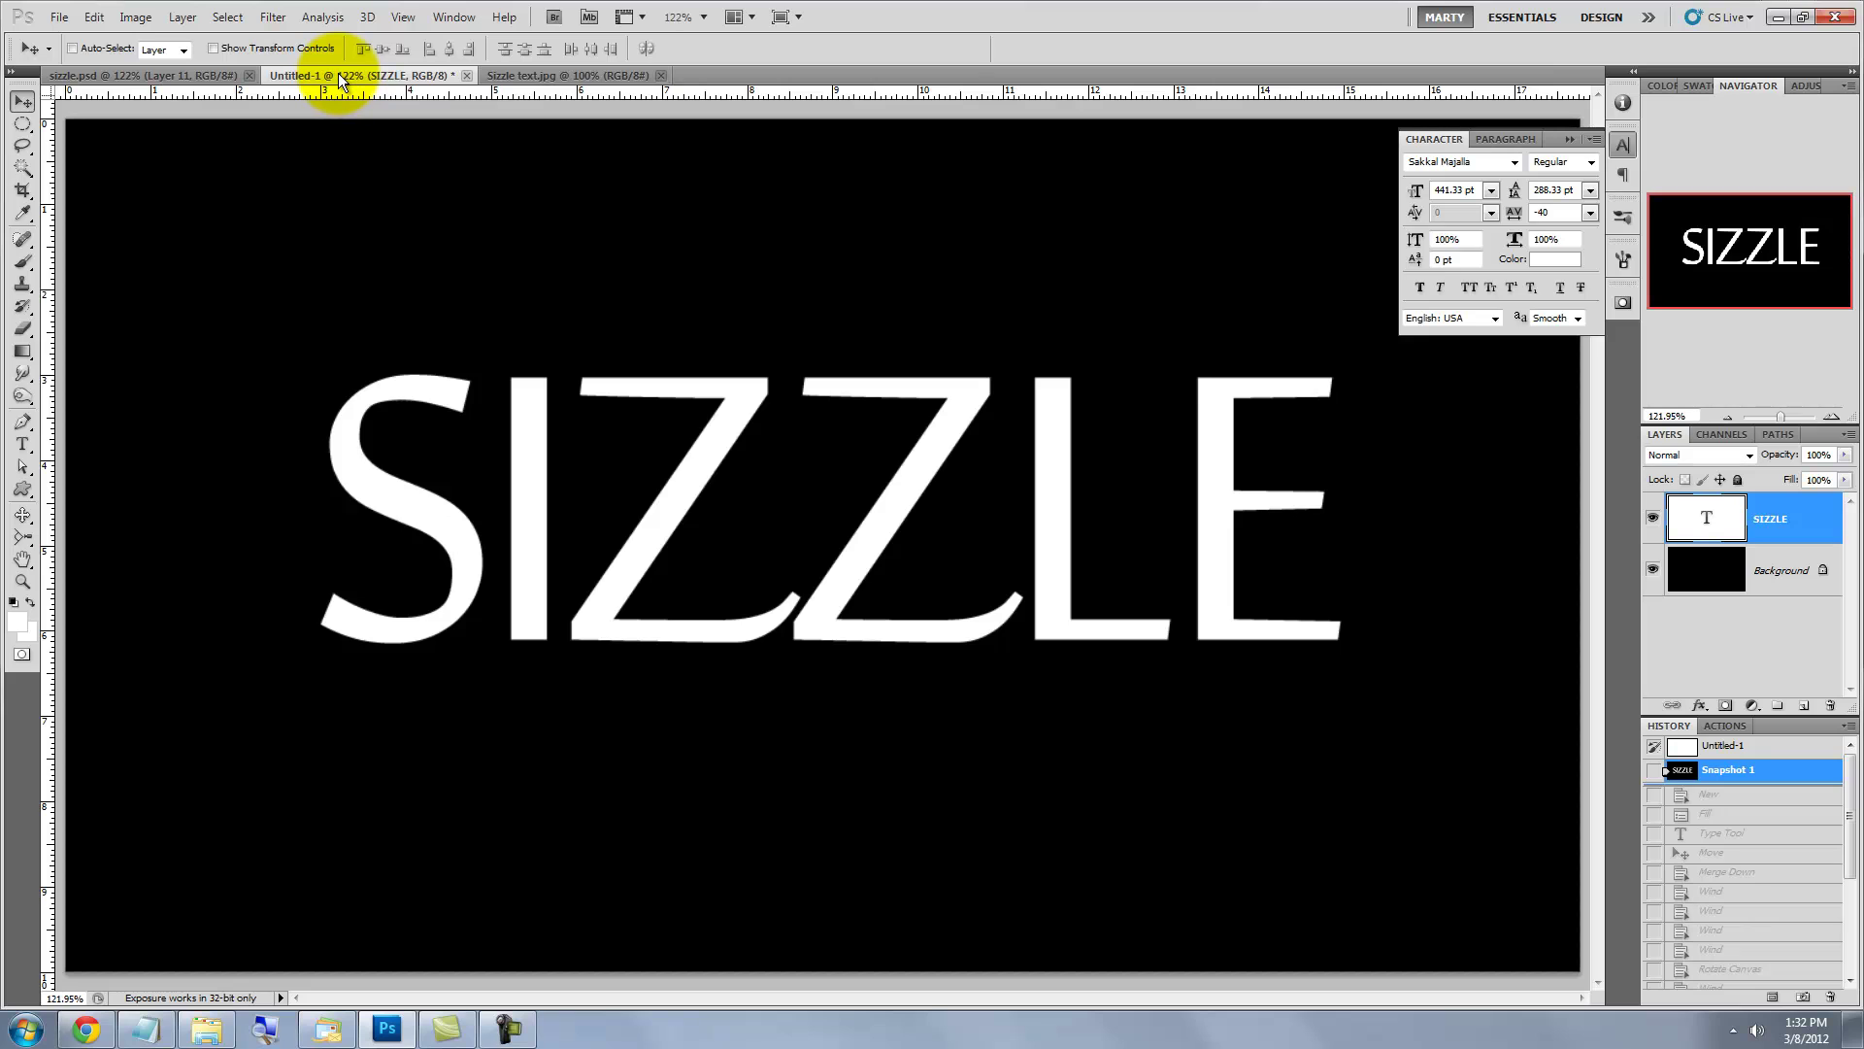
key("ctrl+v")
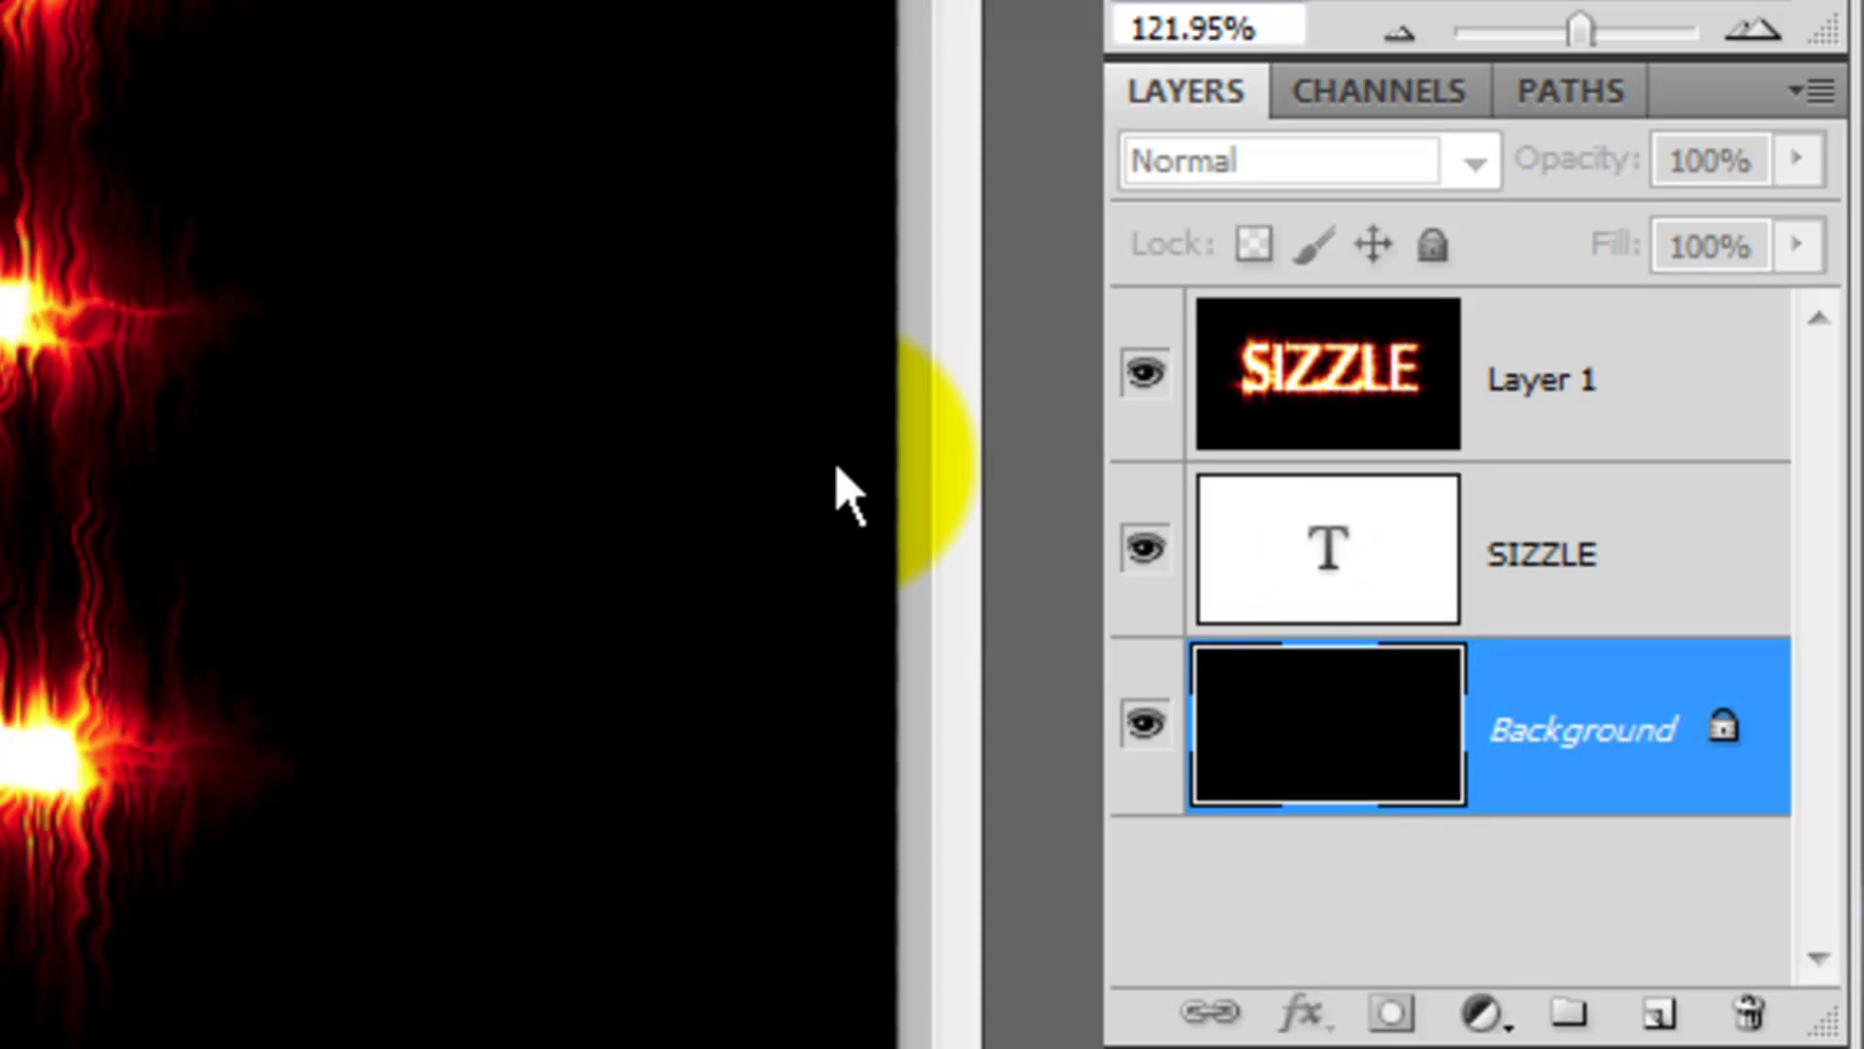
- Duplicate the Background, hide the SIZZLE and Layer 1 layers, and reset default colours
key("ctrl+j")
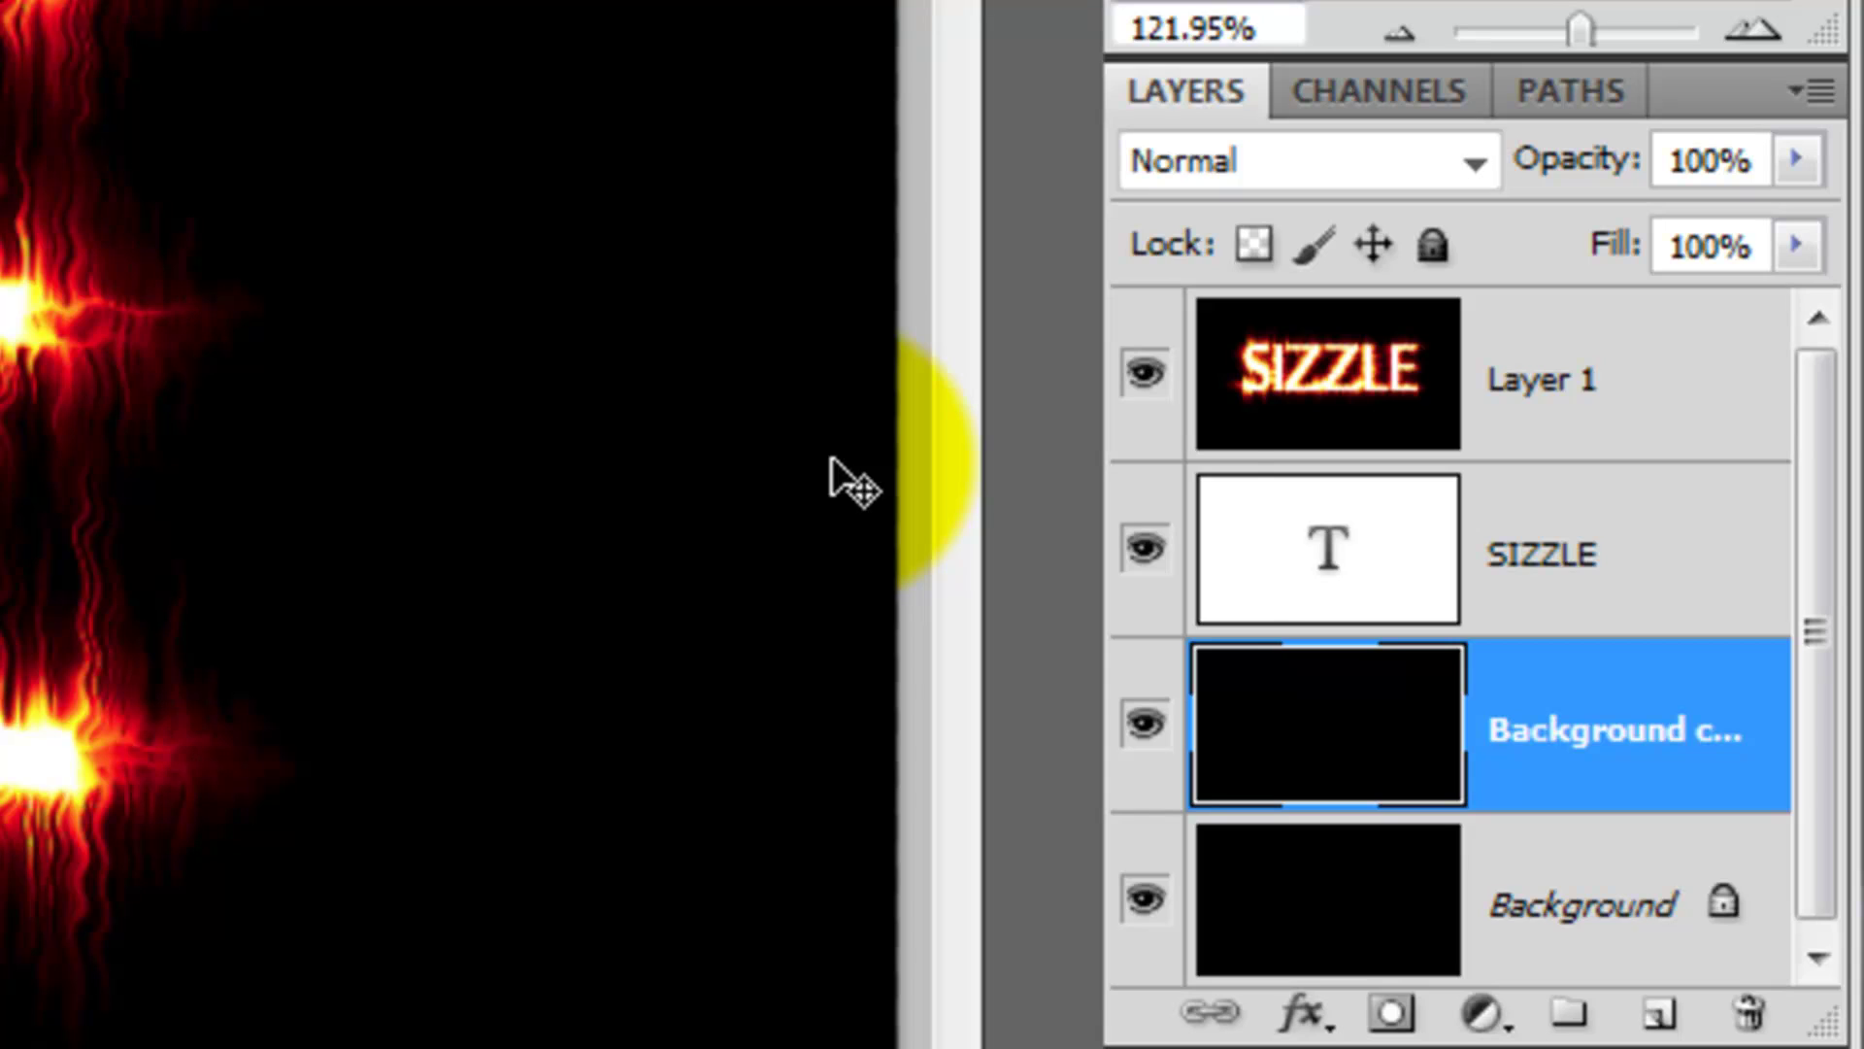
left_click(1145, 549)
left_click(1146, 373)
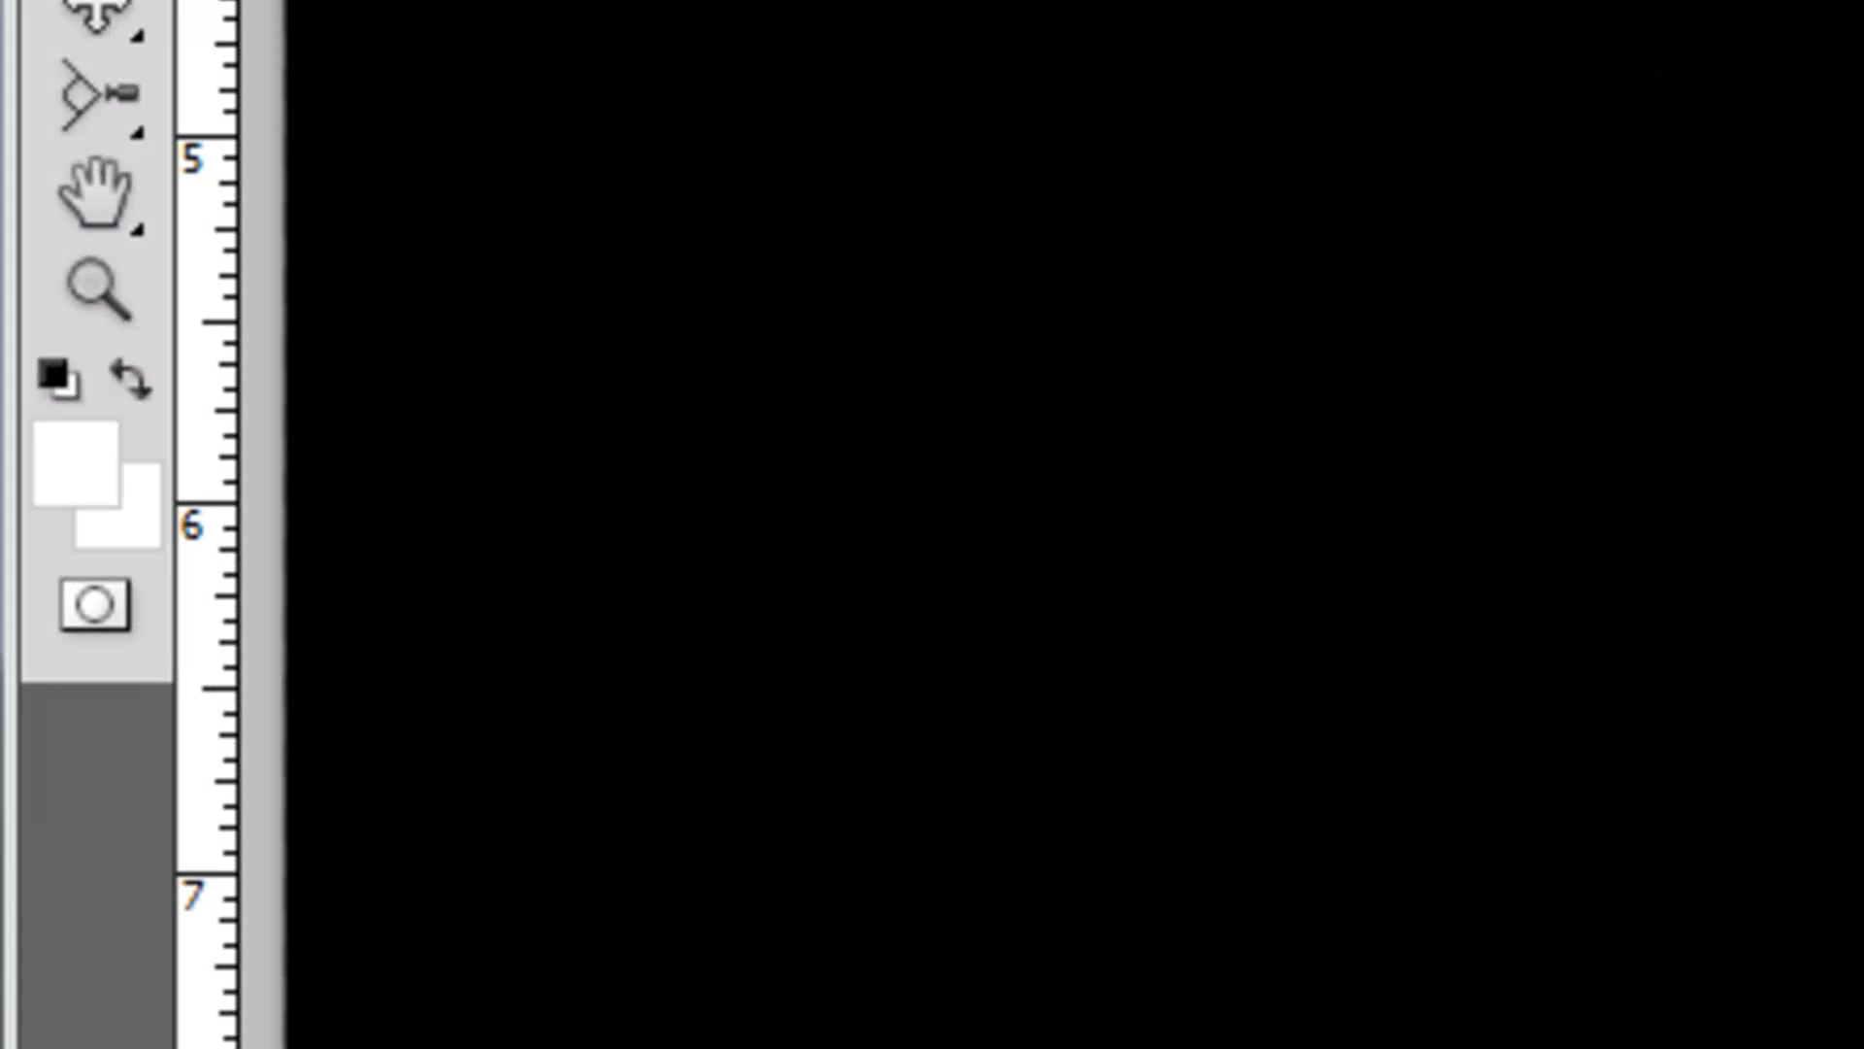
key("d")
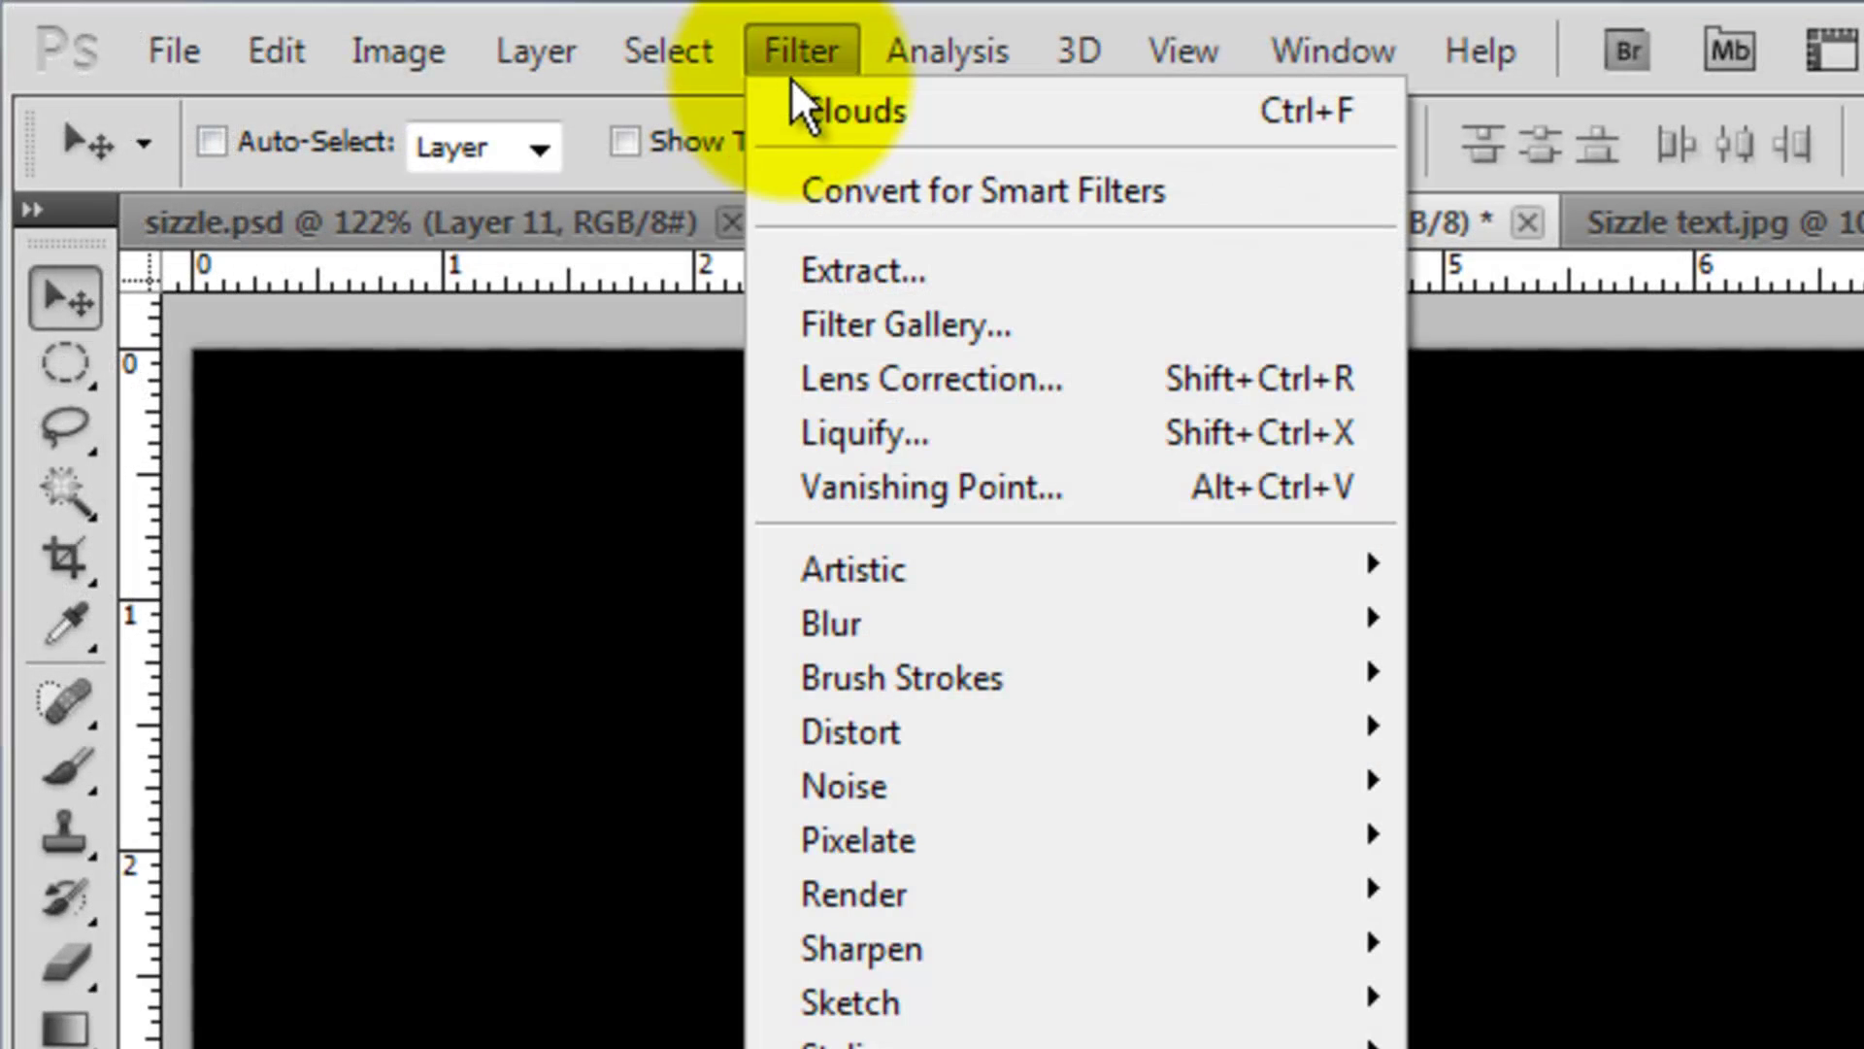
- Render clouds on the Background copy, then apply Levels with input black 30 and output white 100
mouse_move(923, 891)
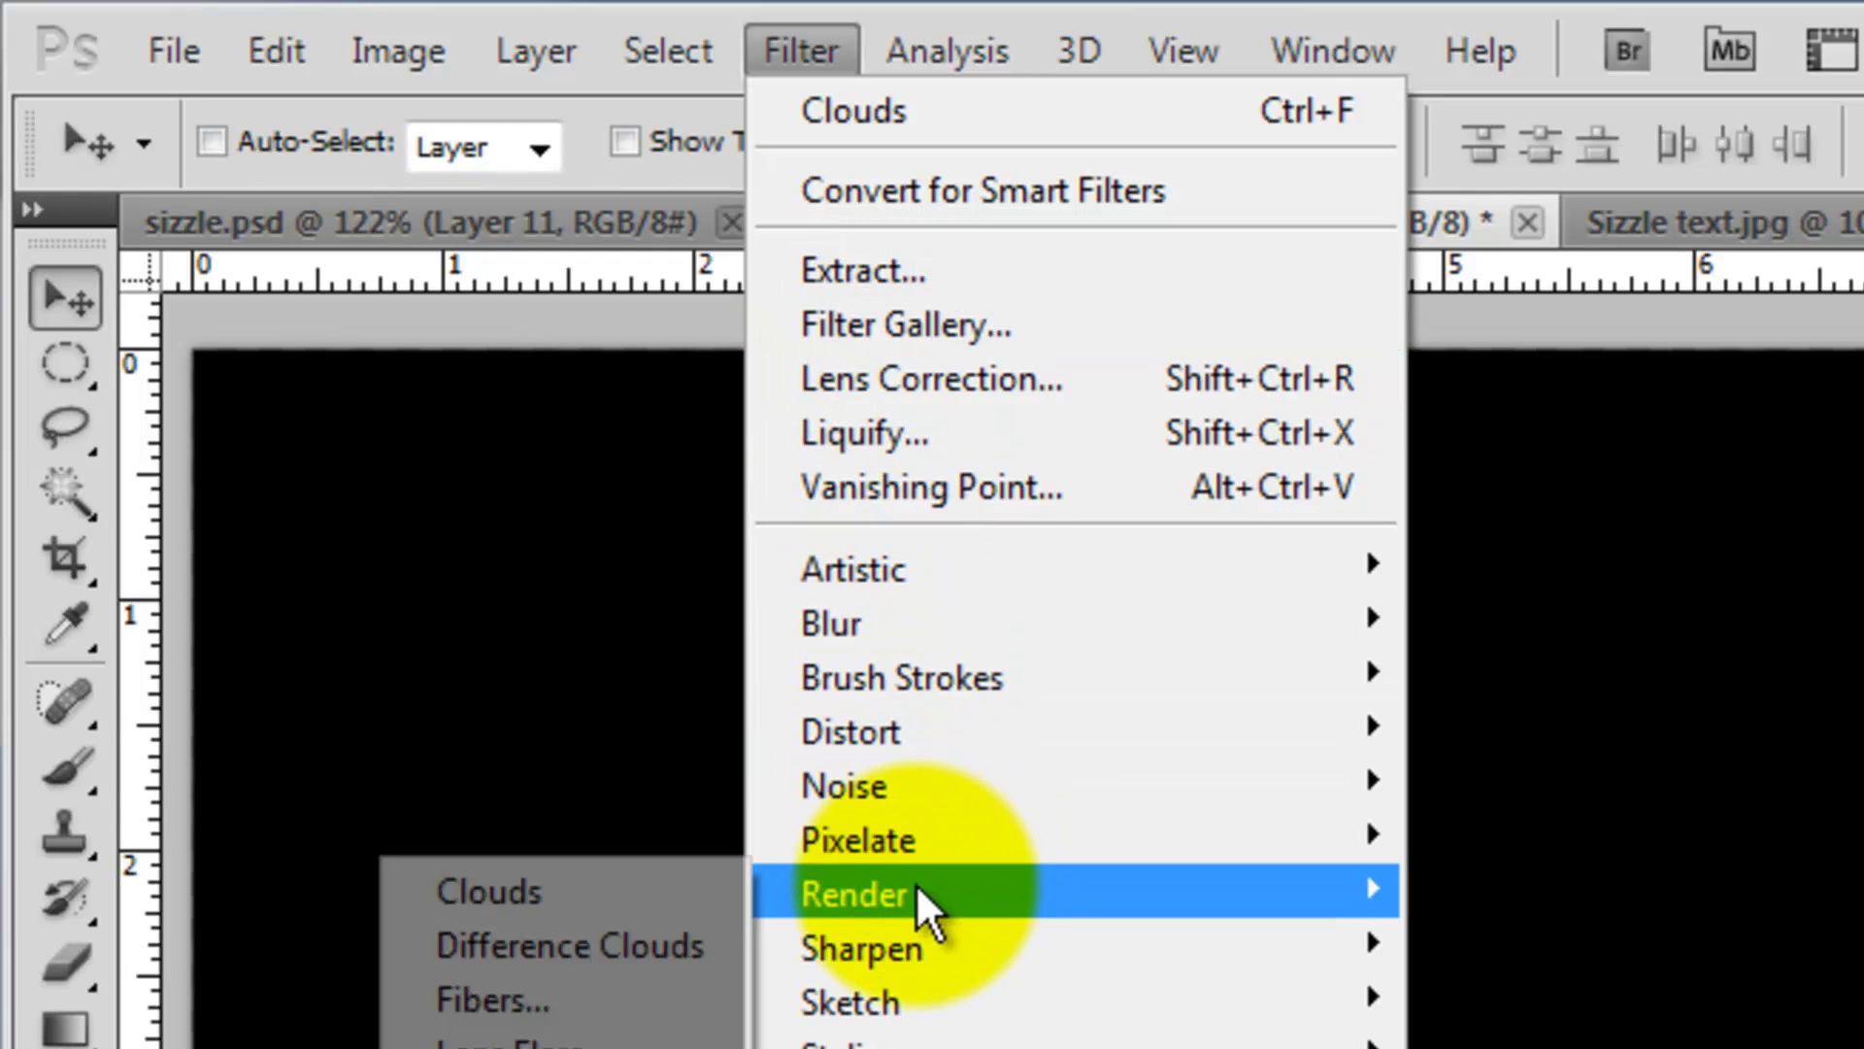
left_click(631, 891)
key("ctrl+l")
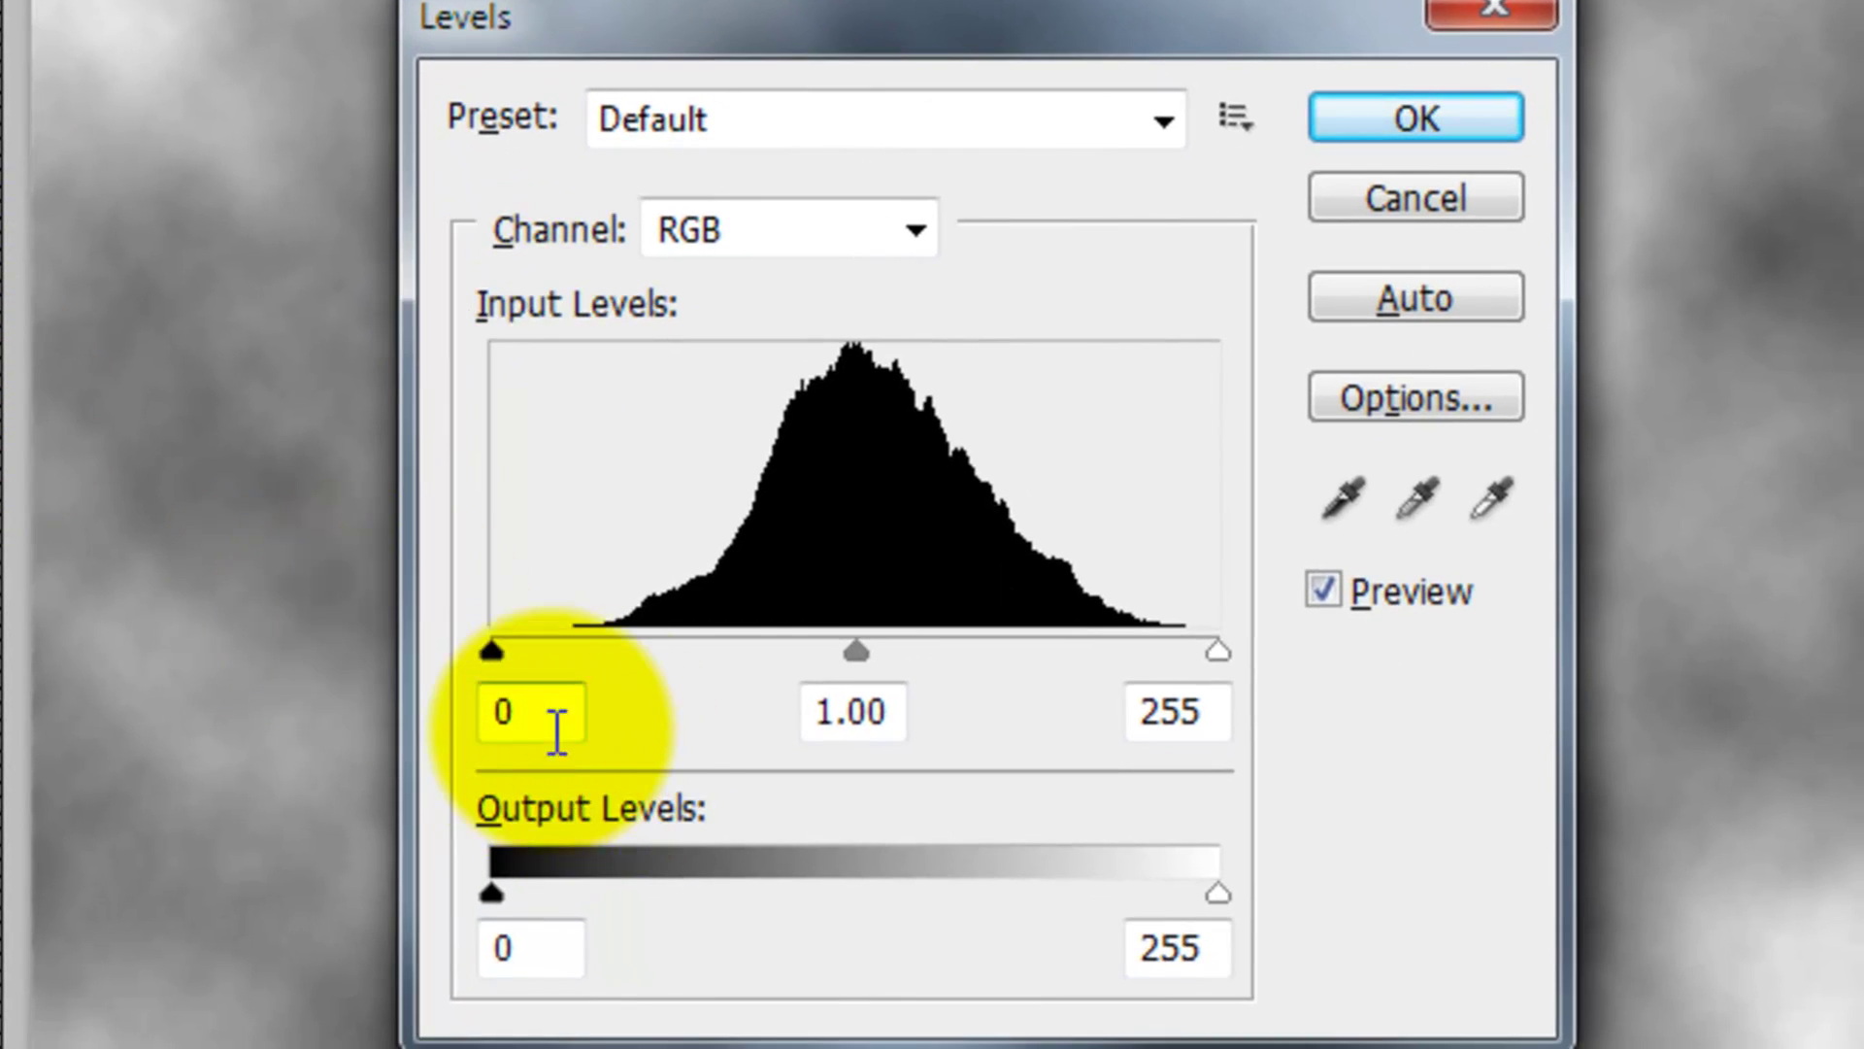
double_click(589, 833)
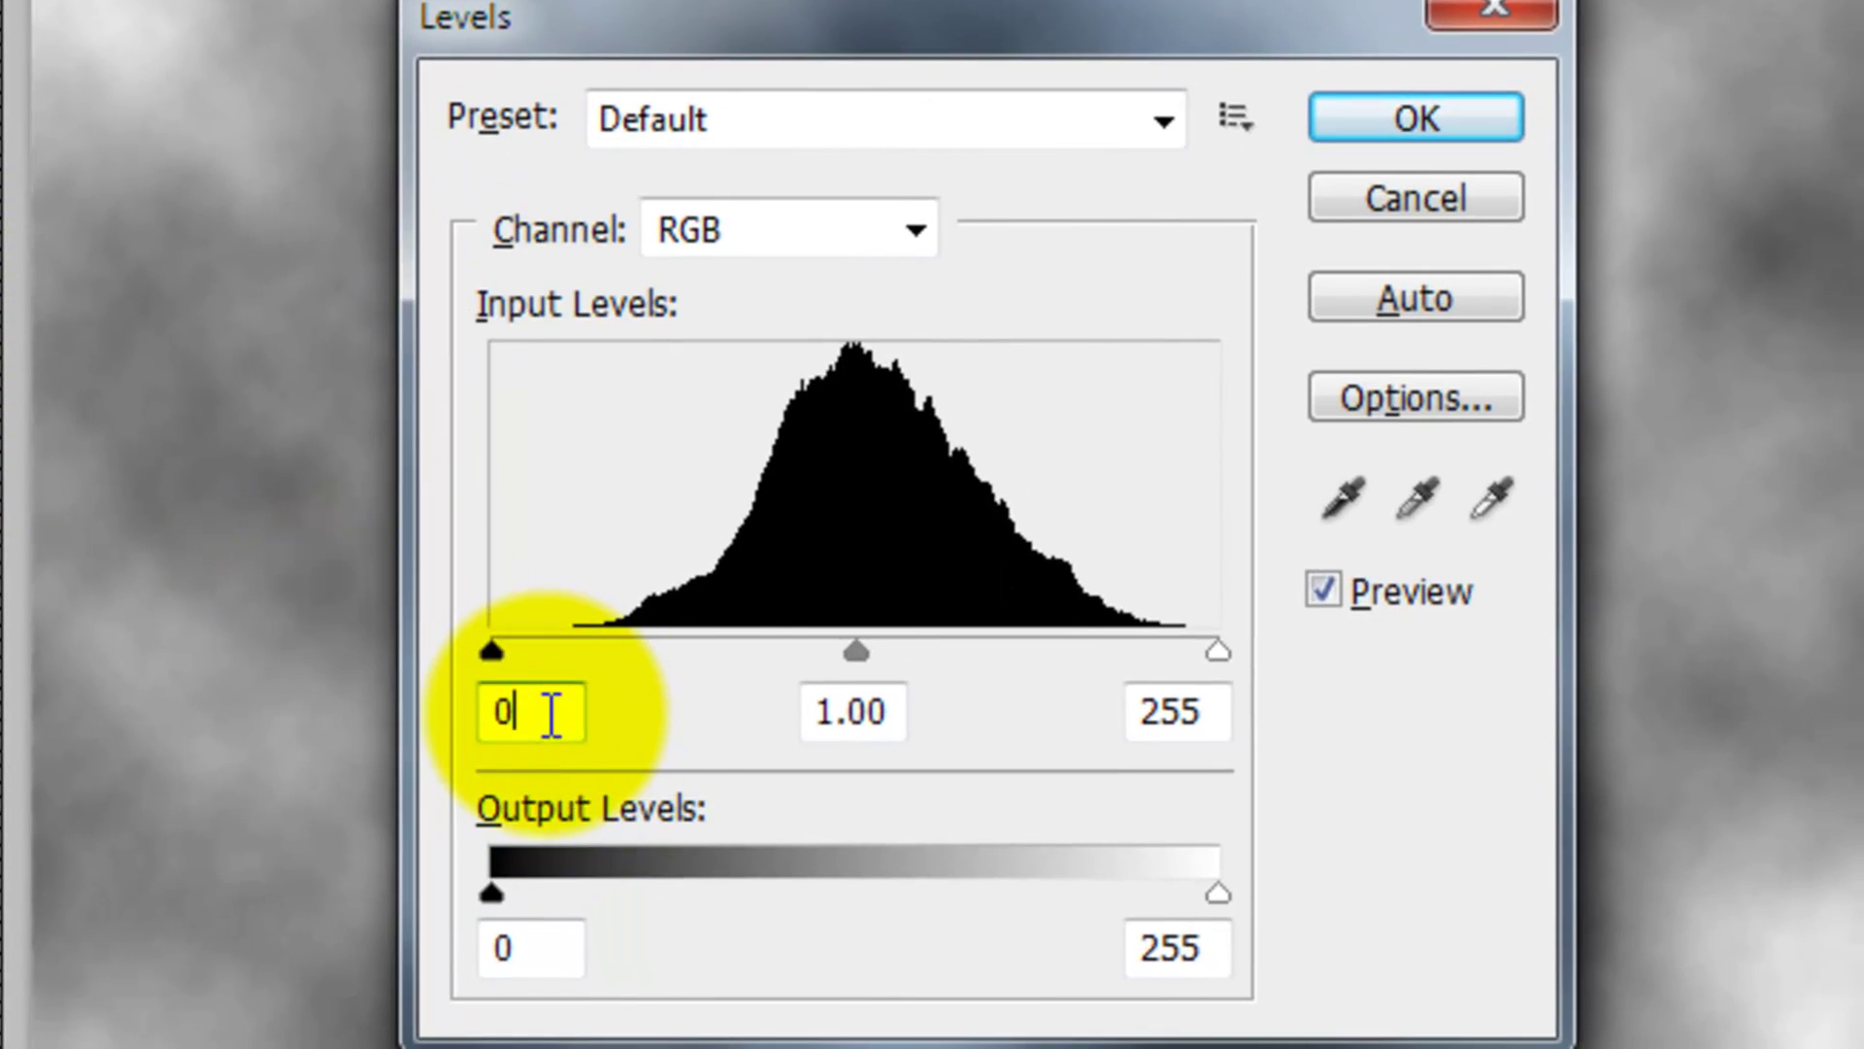
type("30")
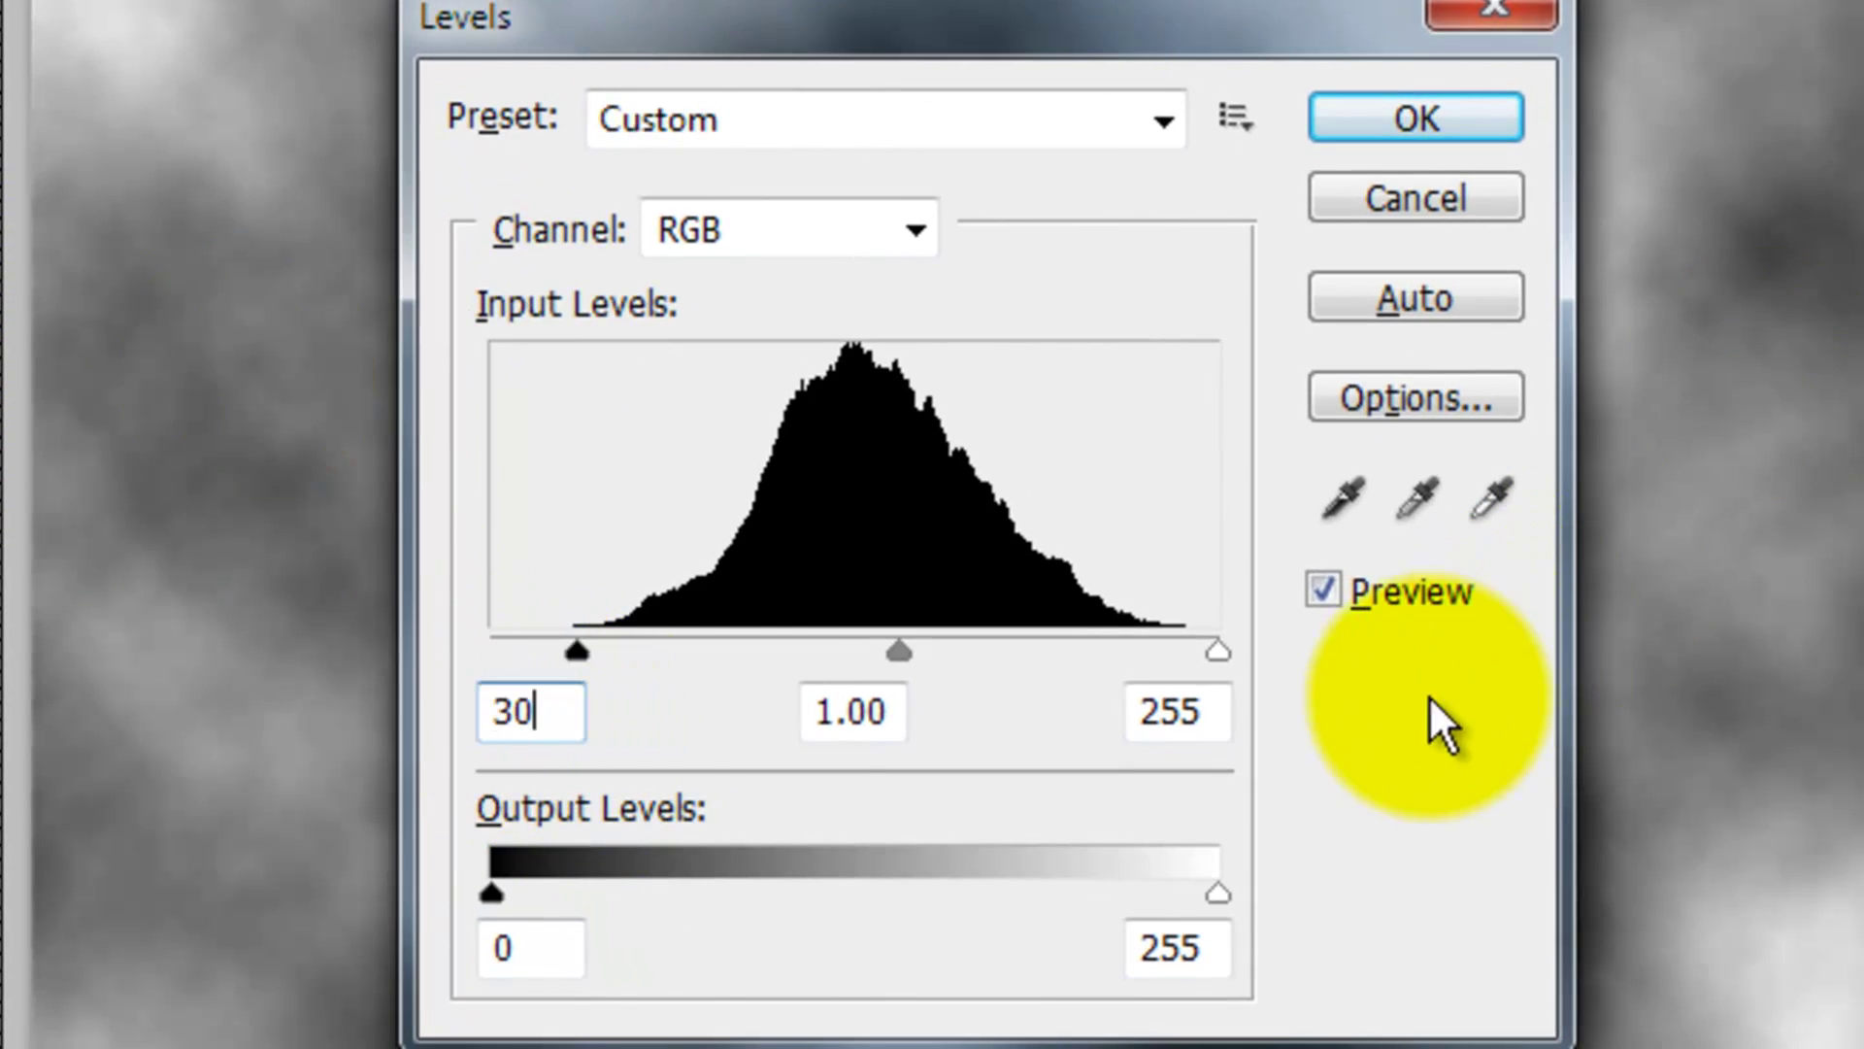
double_click(1170, 946)
type("100")
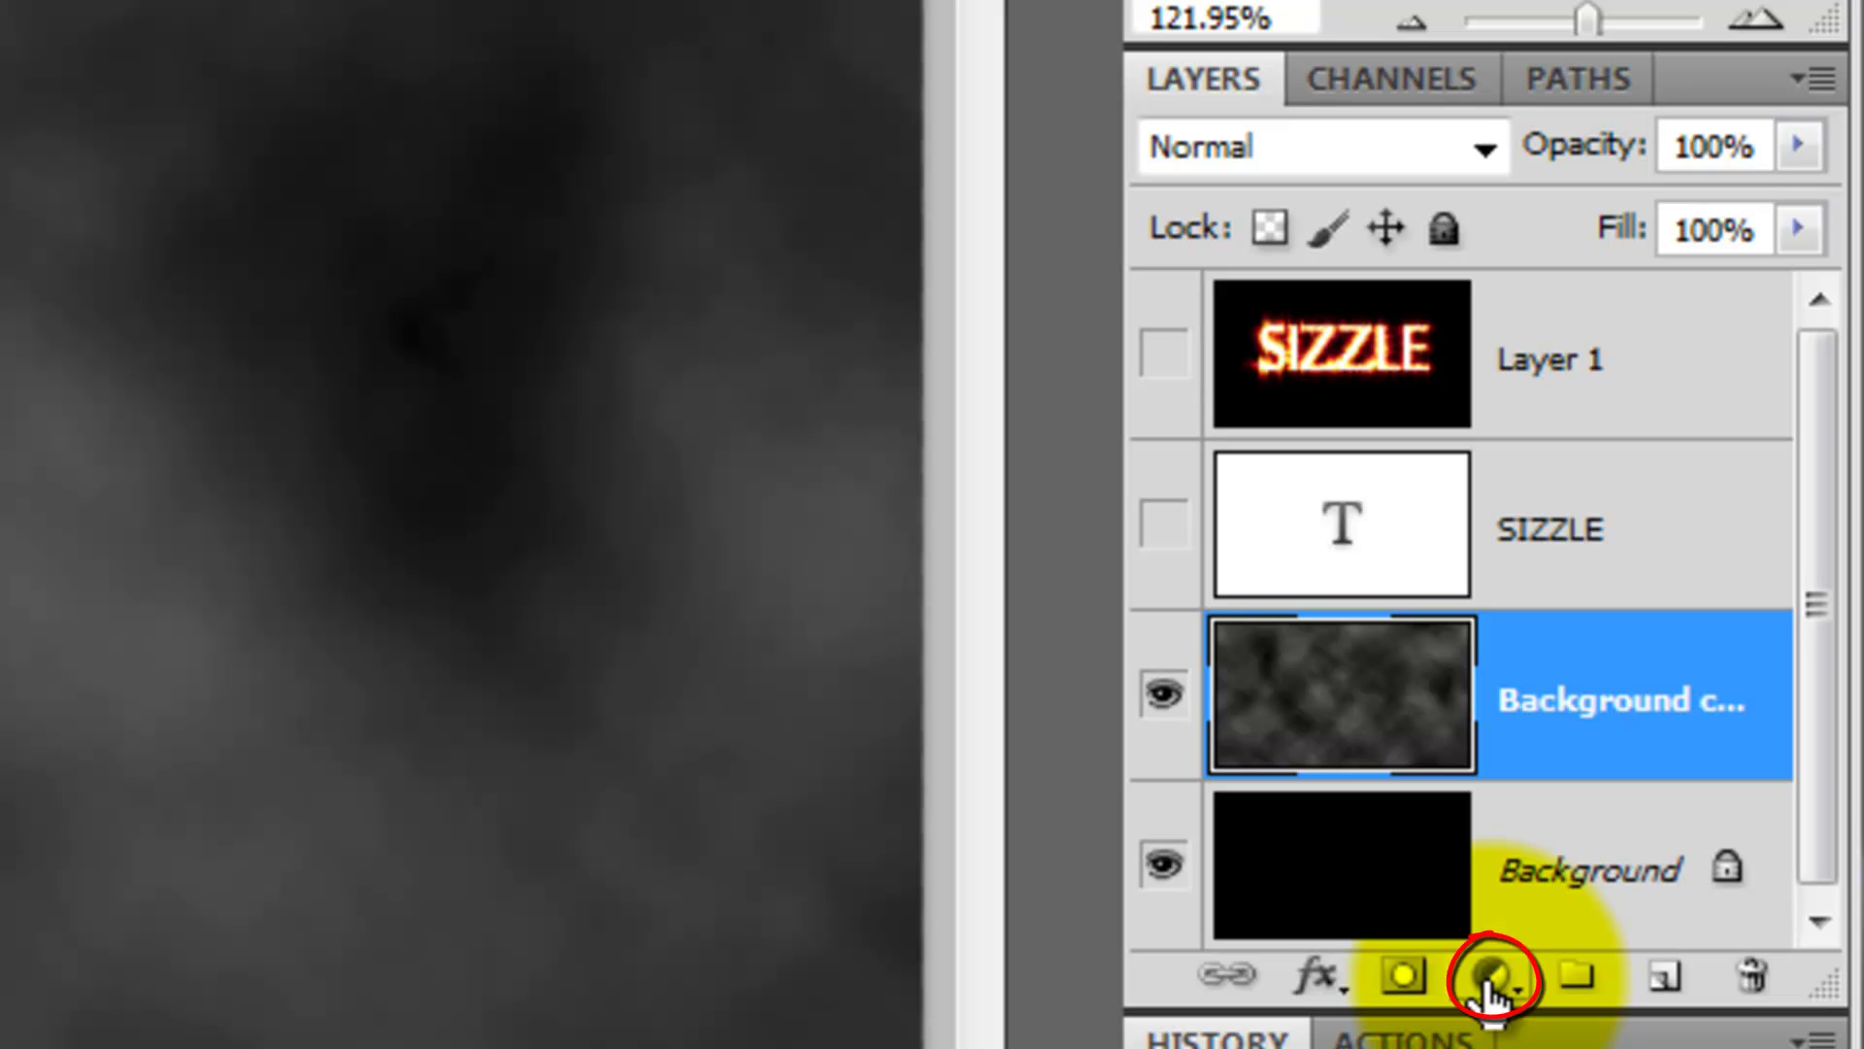
- Add a red (R 255) Overlay Solid Color fill and stamp the visible result into new Layer 2
left_click(1490, 981)
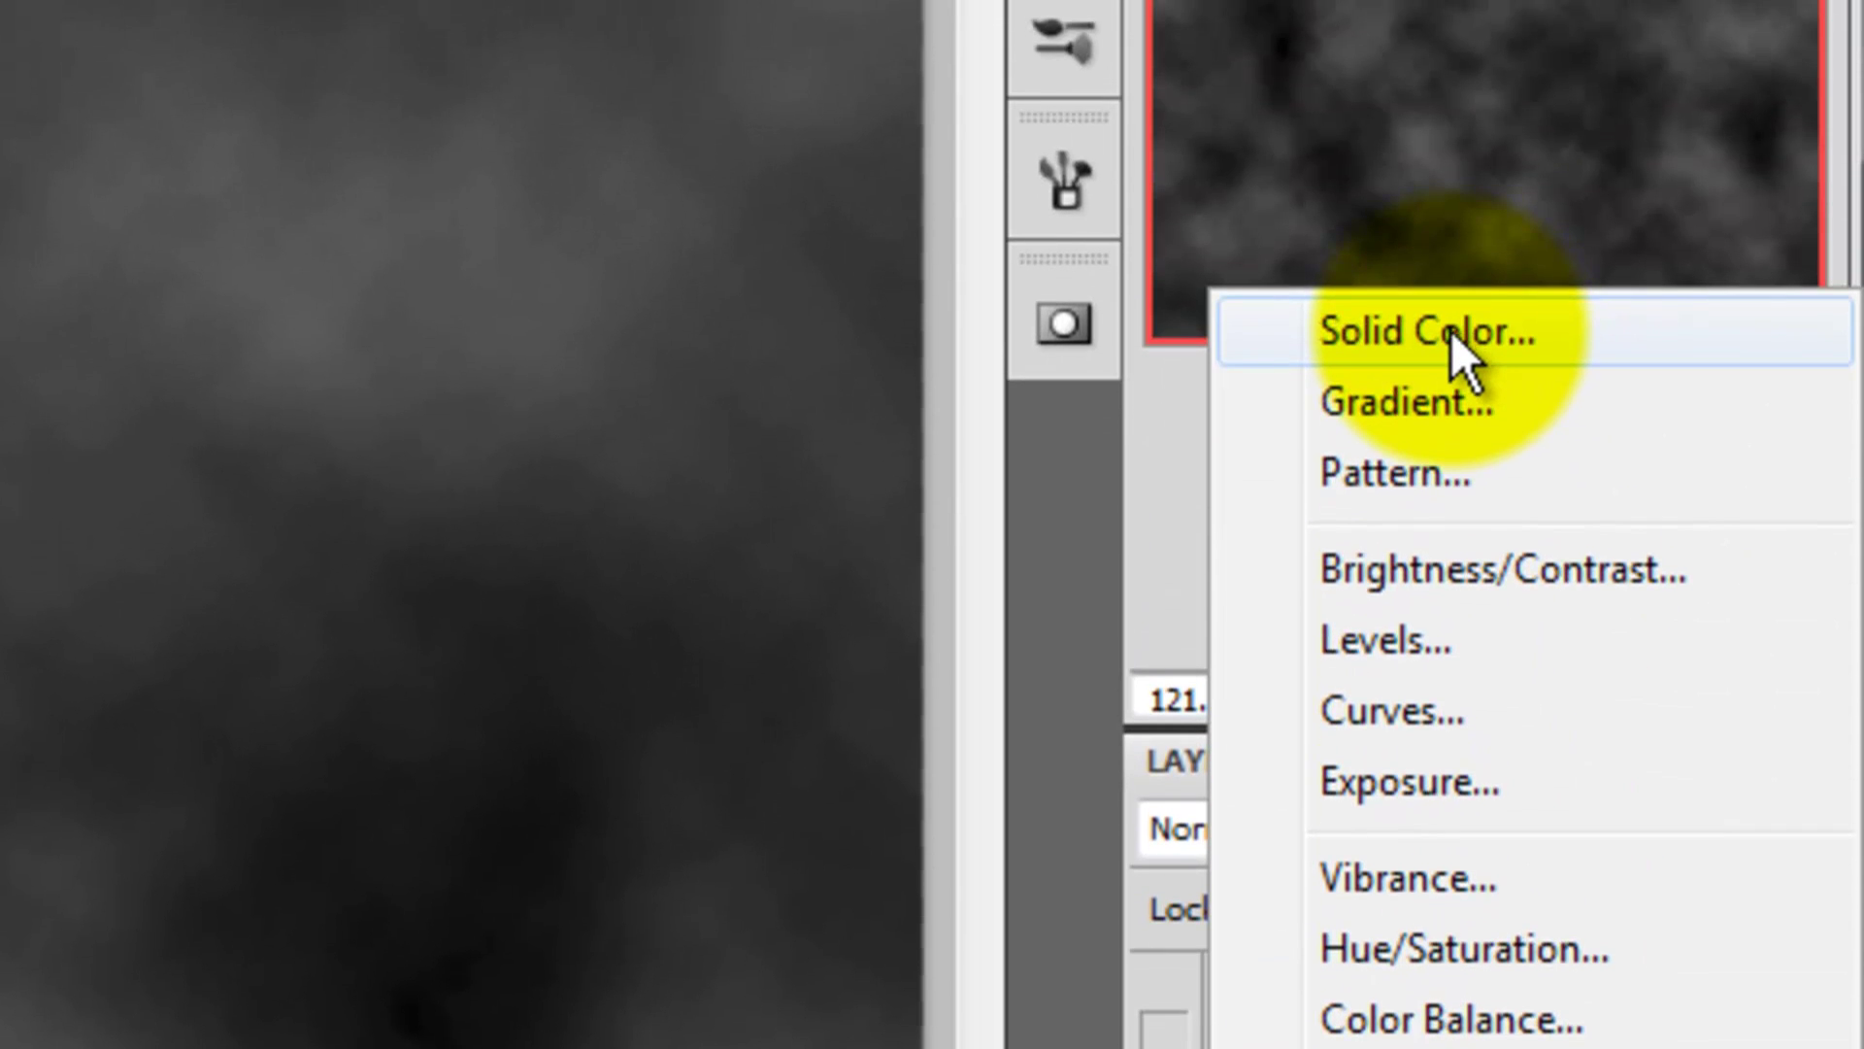
left_click(1452, 330)
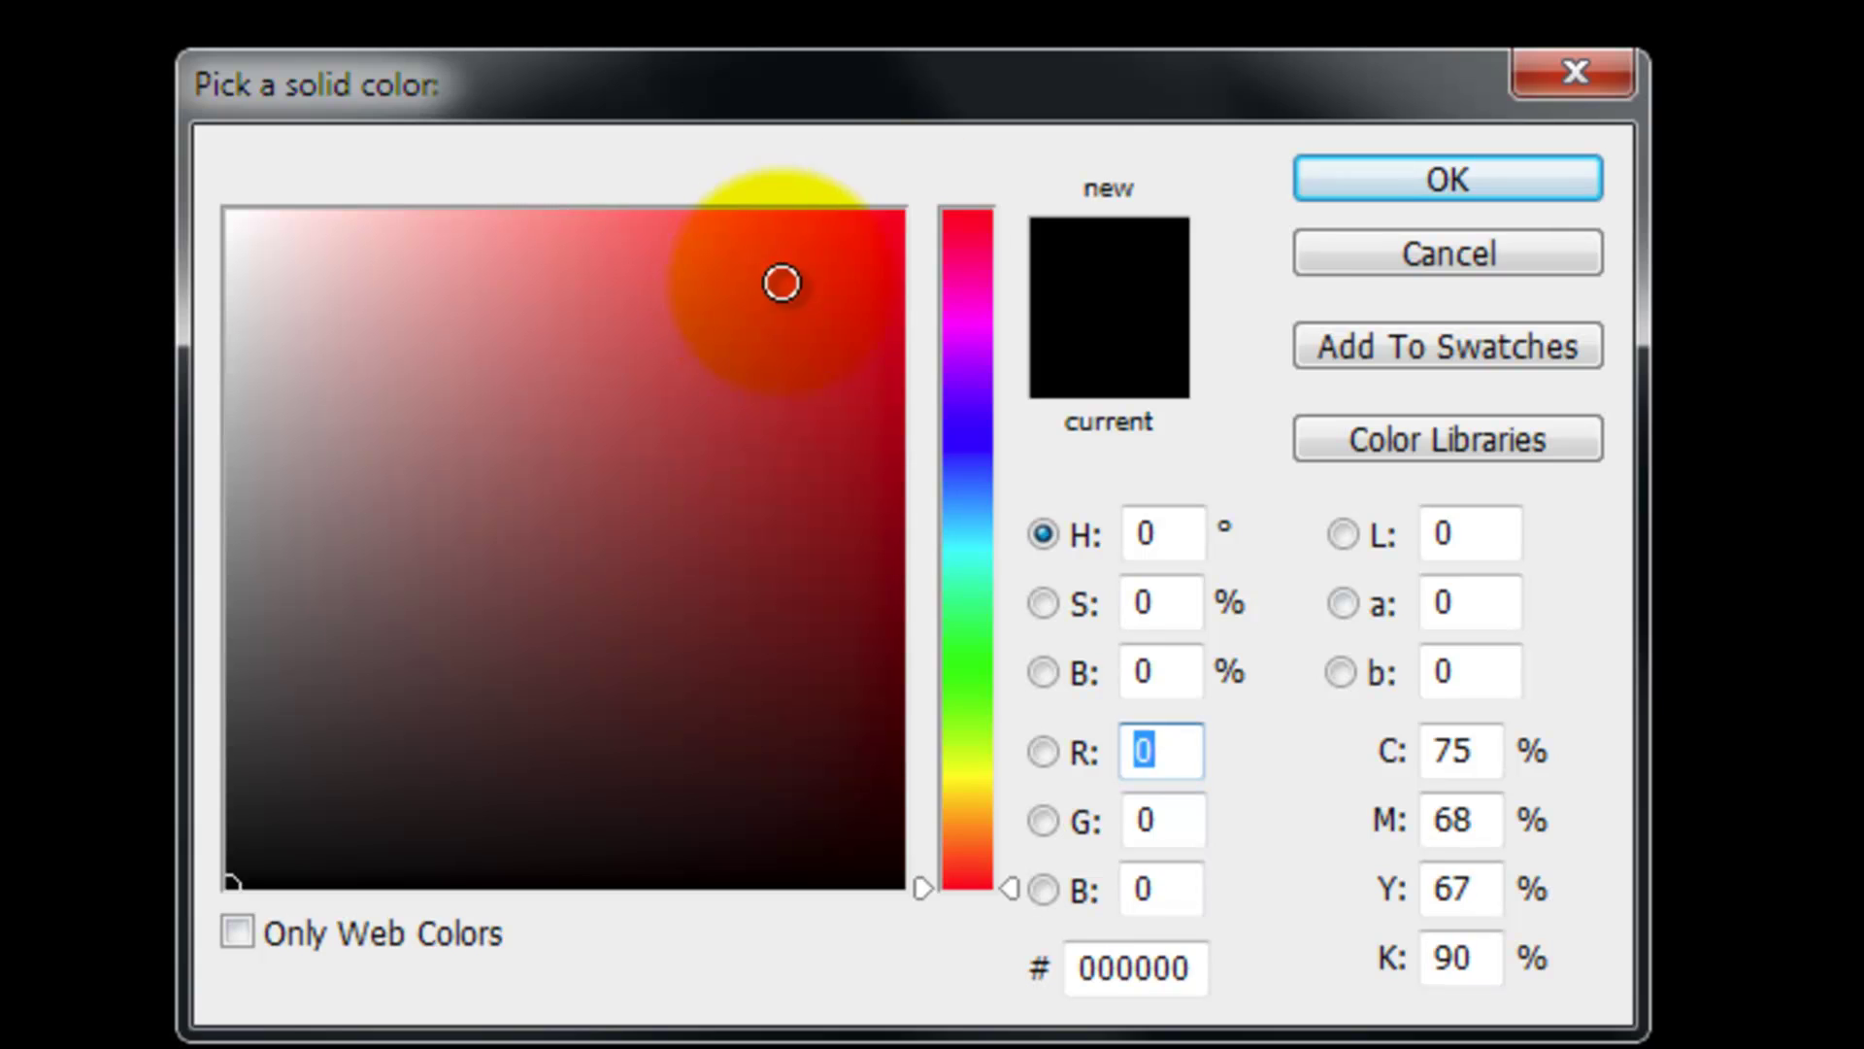
type("255")
left_click(1447, 178)
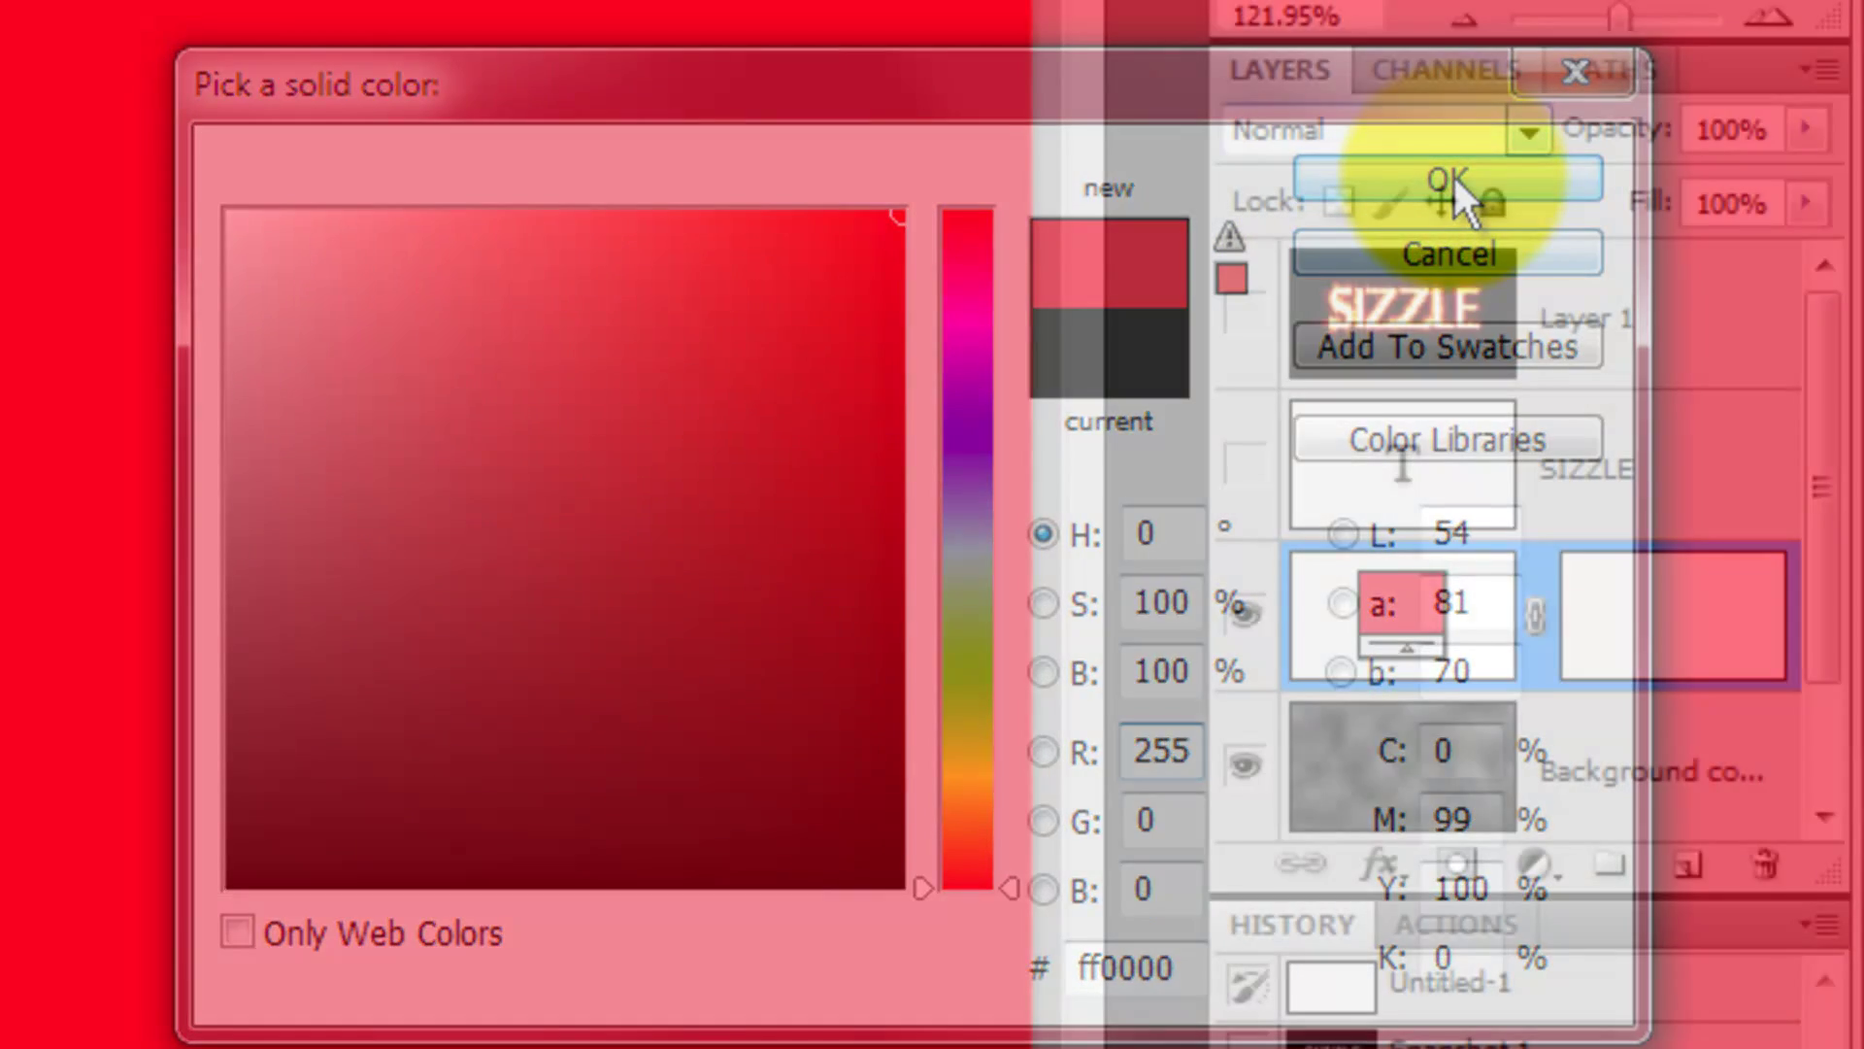
left_click(1525, 134)
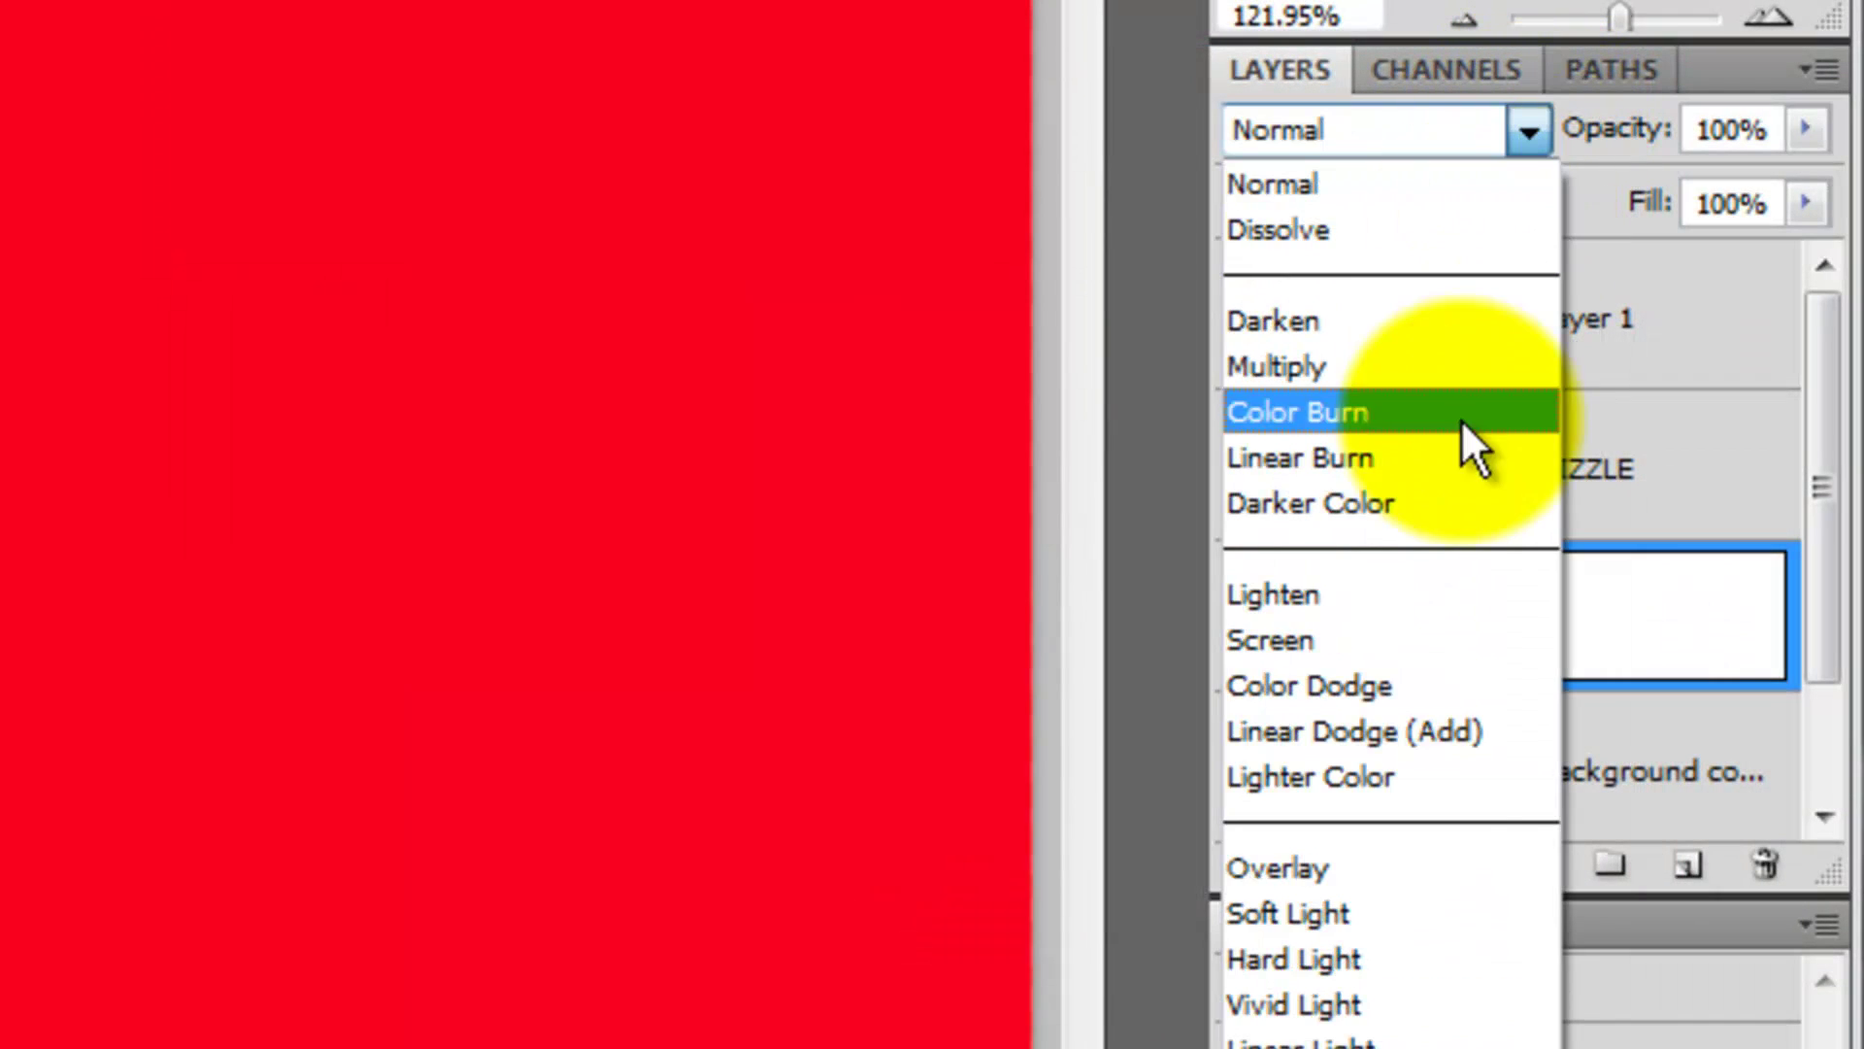
left_click(1334, 864)
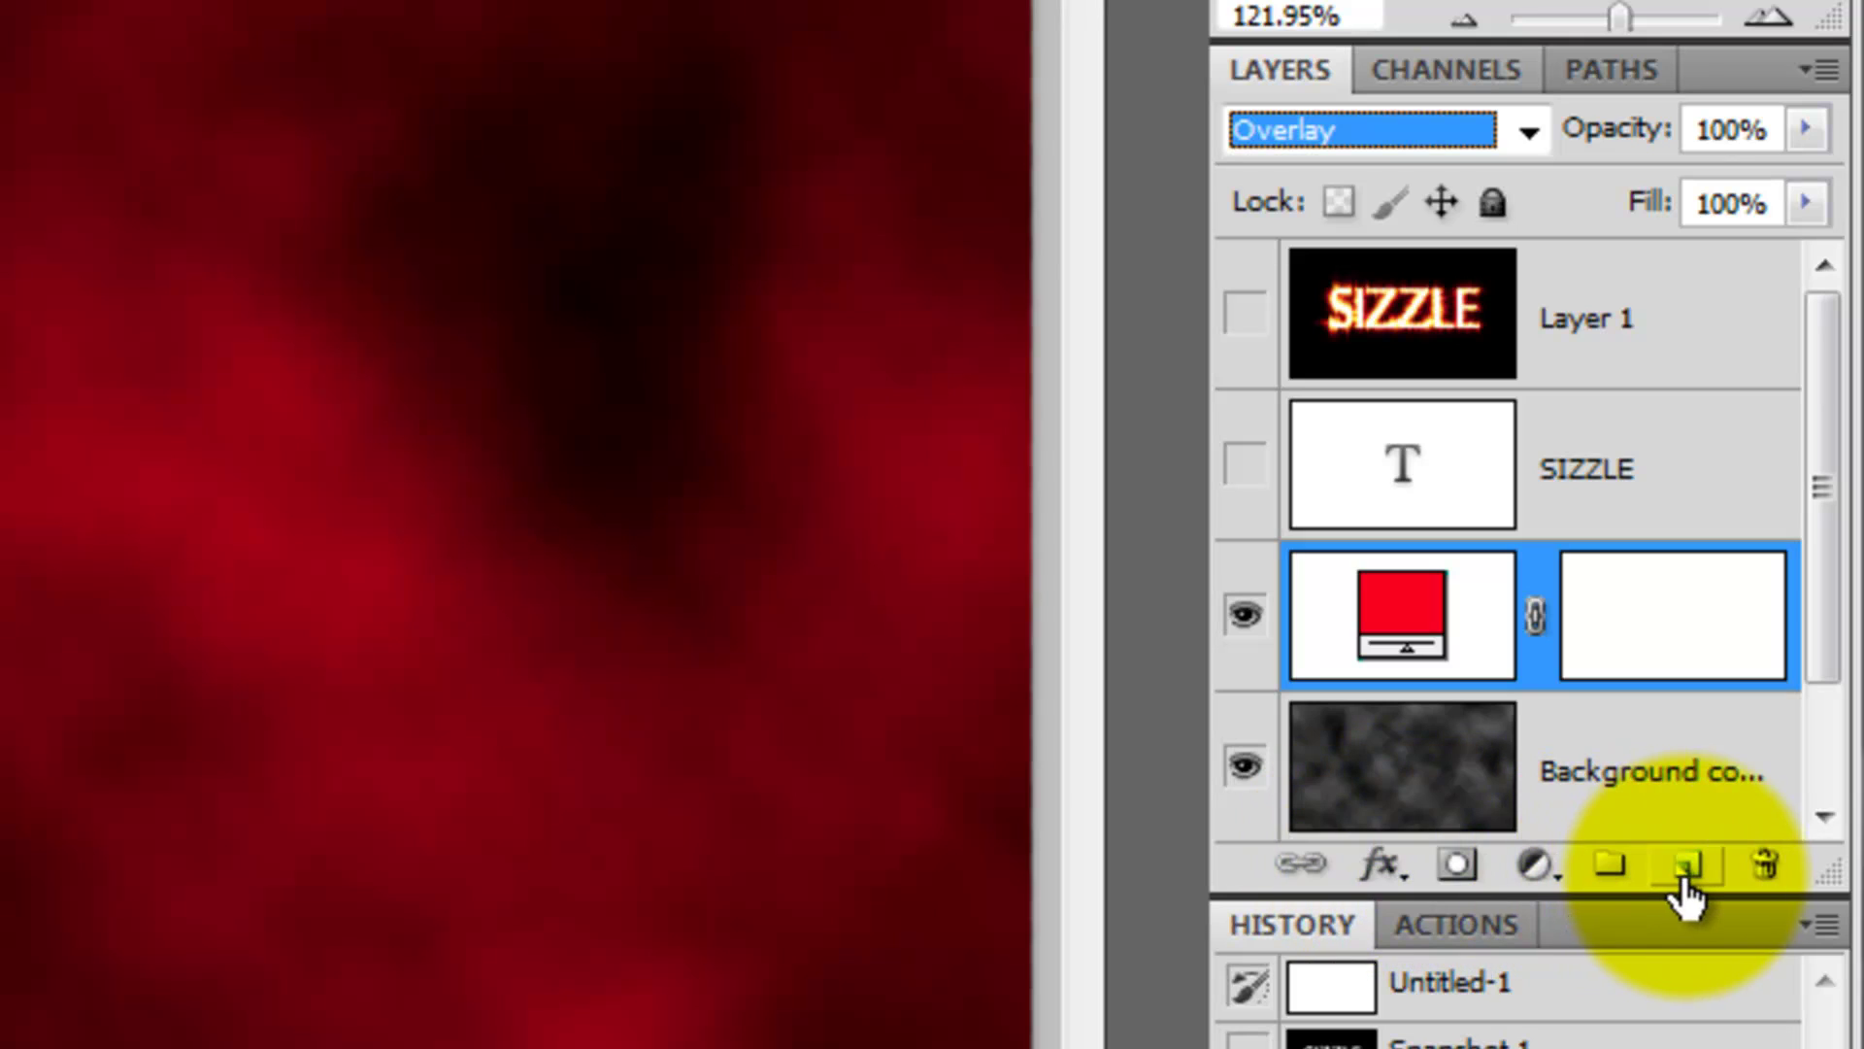
left_click(1687, 867)
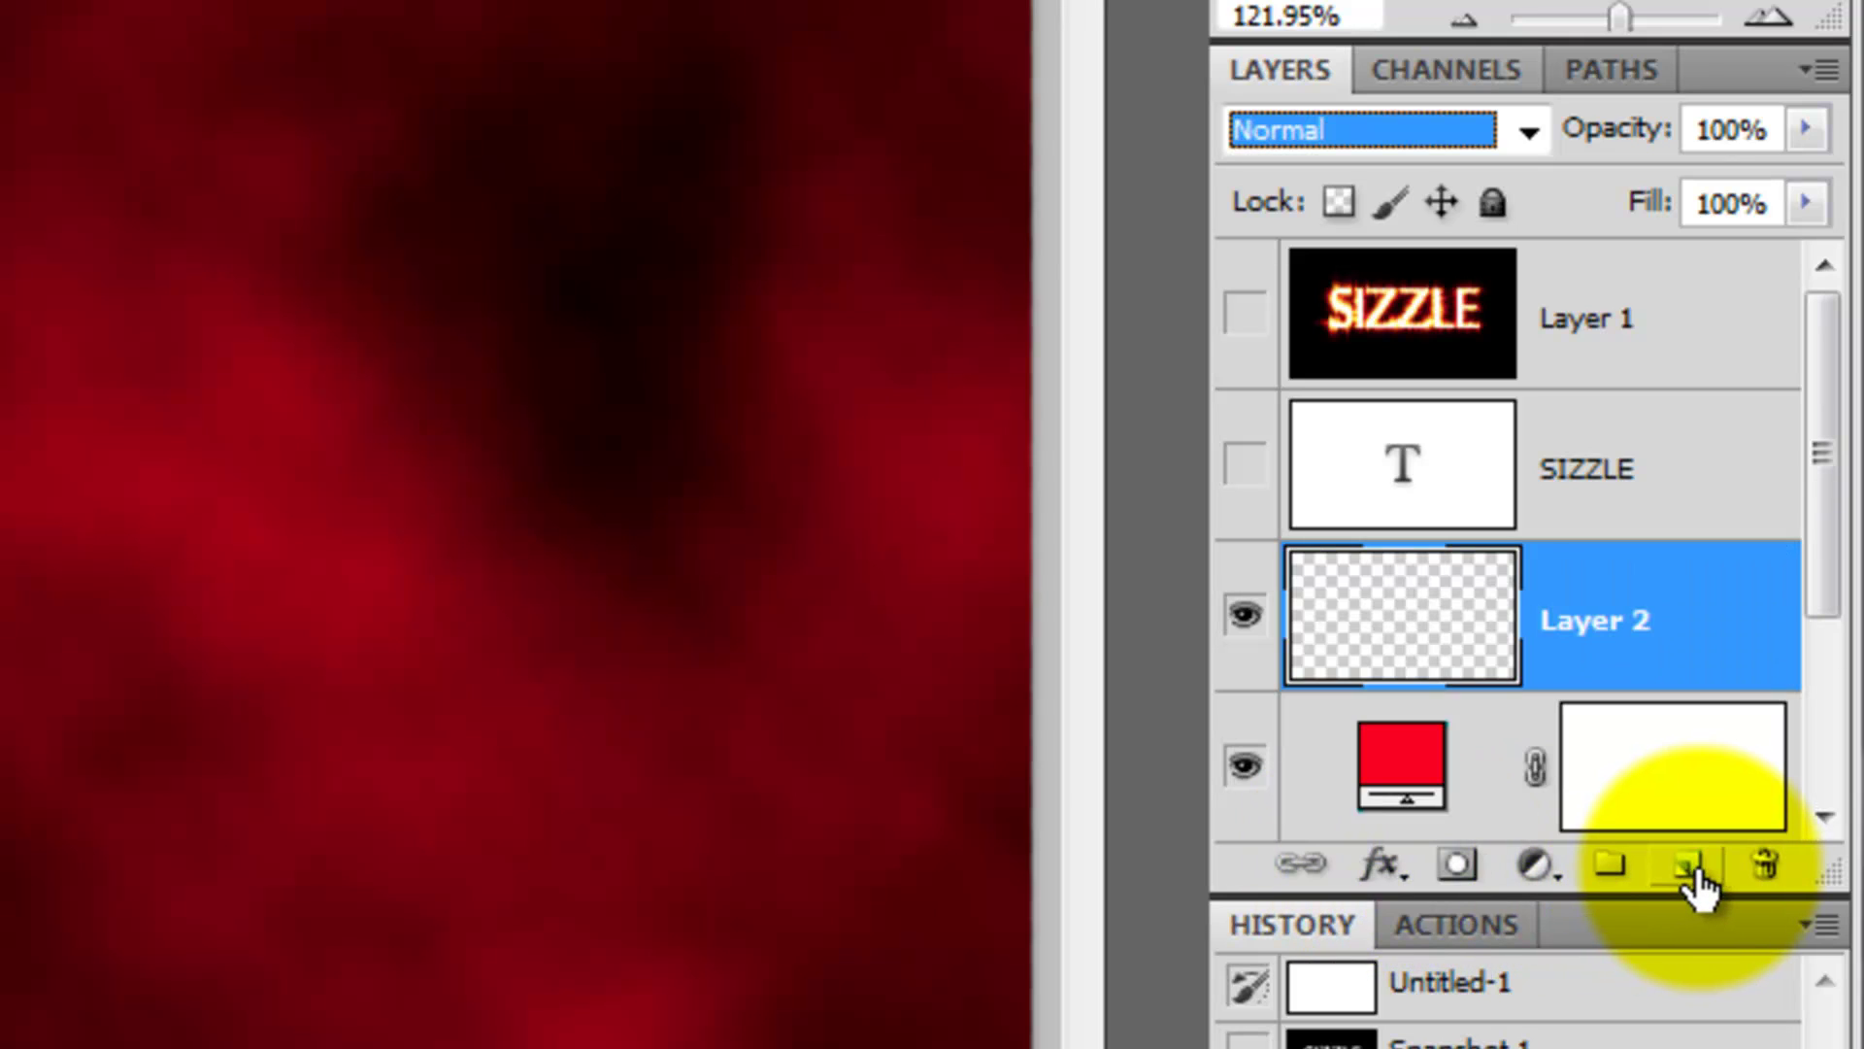
key("ctrl+shift+alt+e")
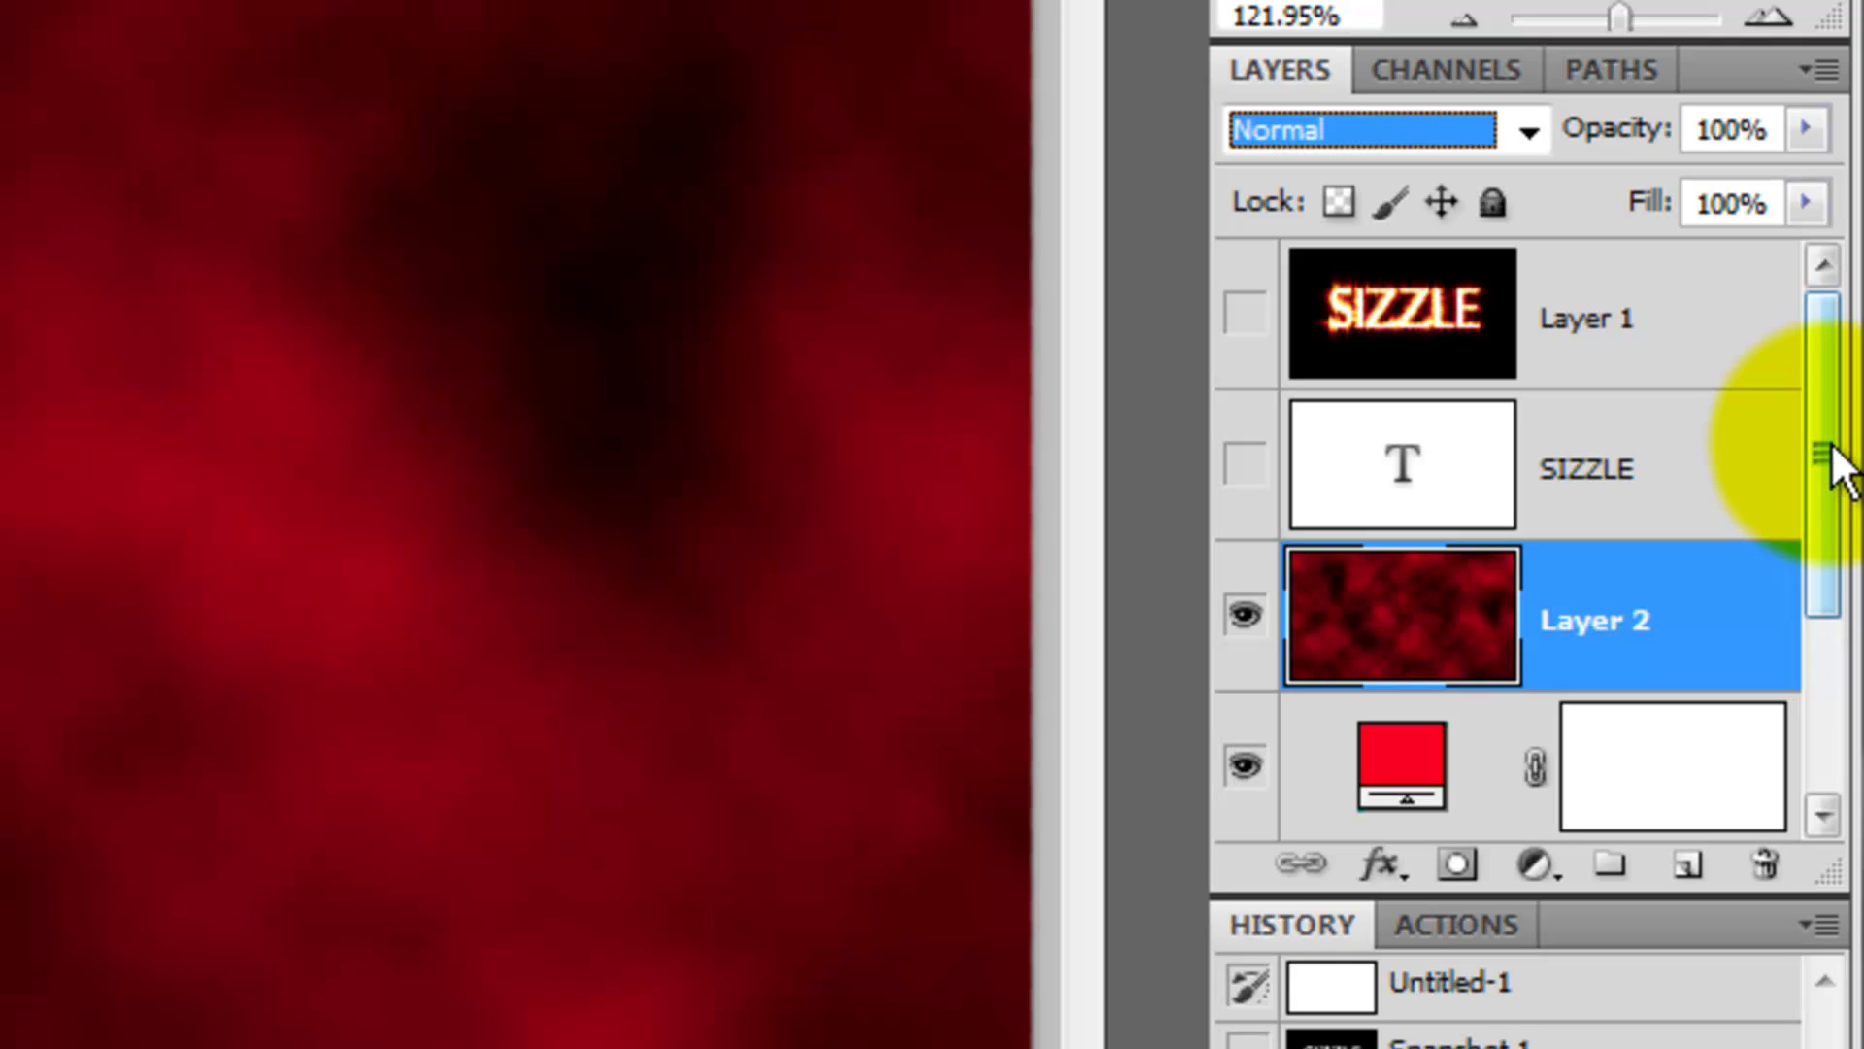
- Delete the red fill layer and the Background copy layer
left_click_drag(1831, 442, 1806, 622)
left_click(1532, 549)
left_click(1539, 644, "shift")
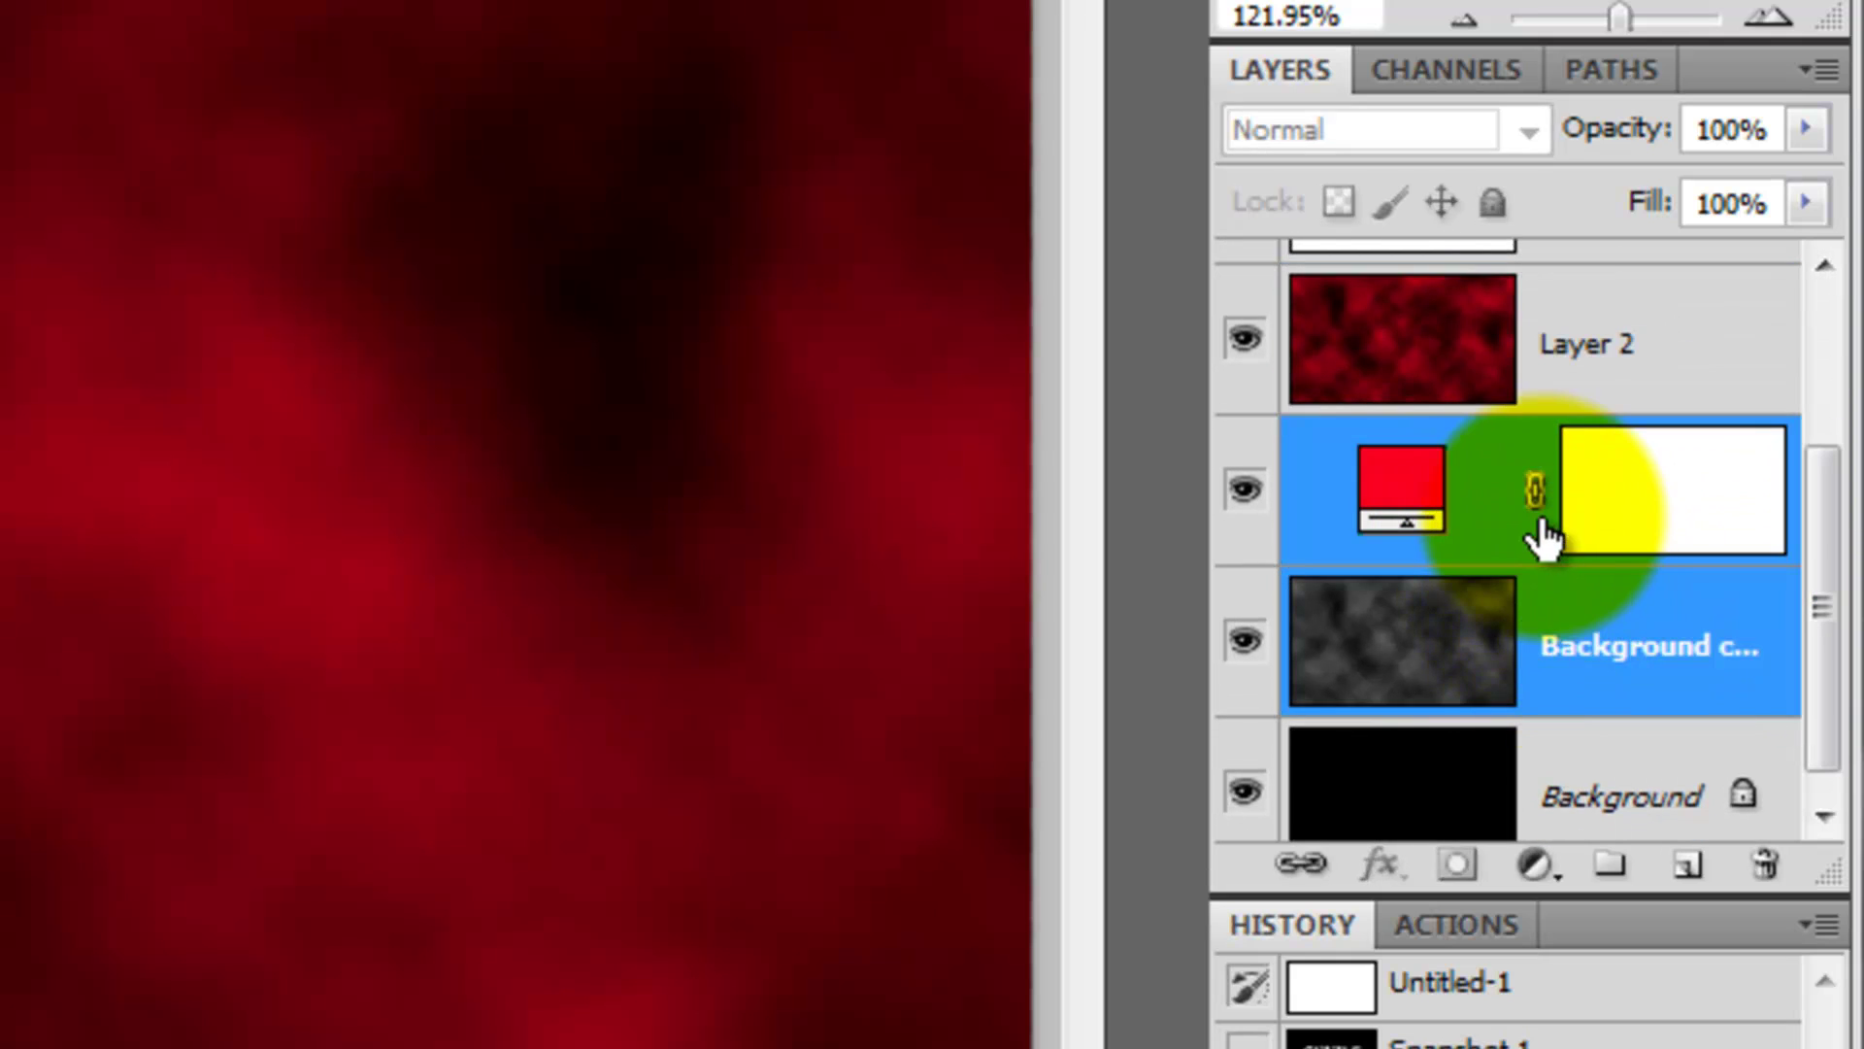
left_click_drag(1544, 536, 1784, 867)
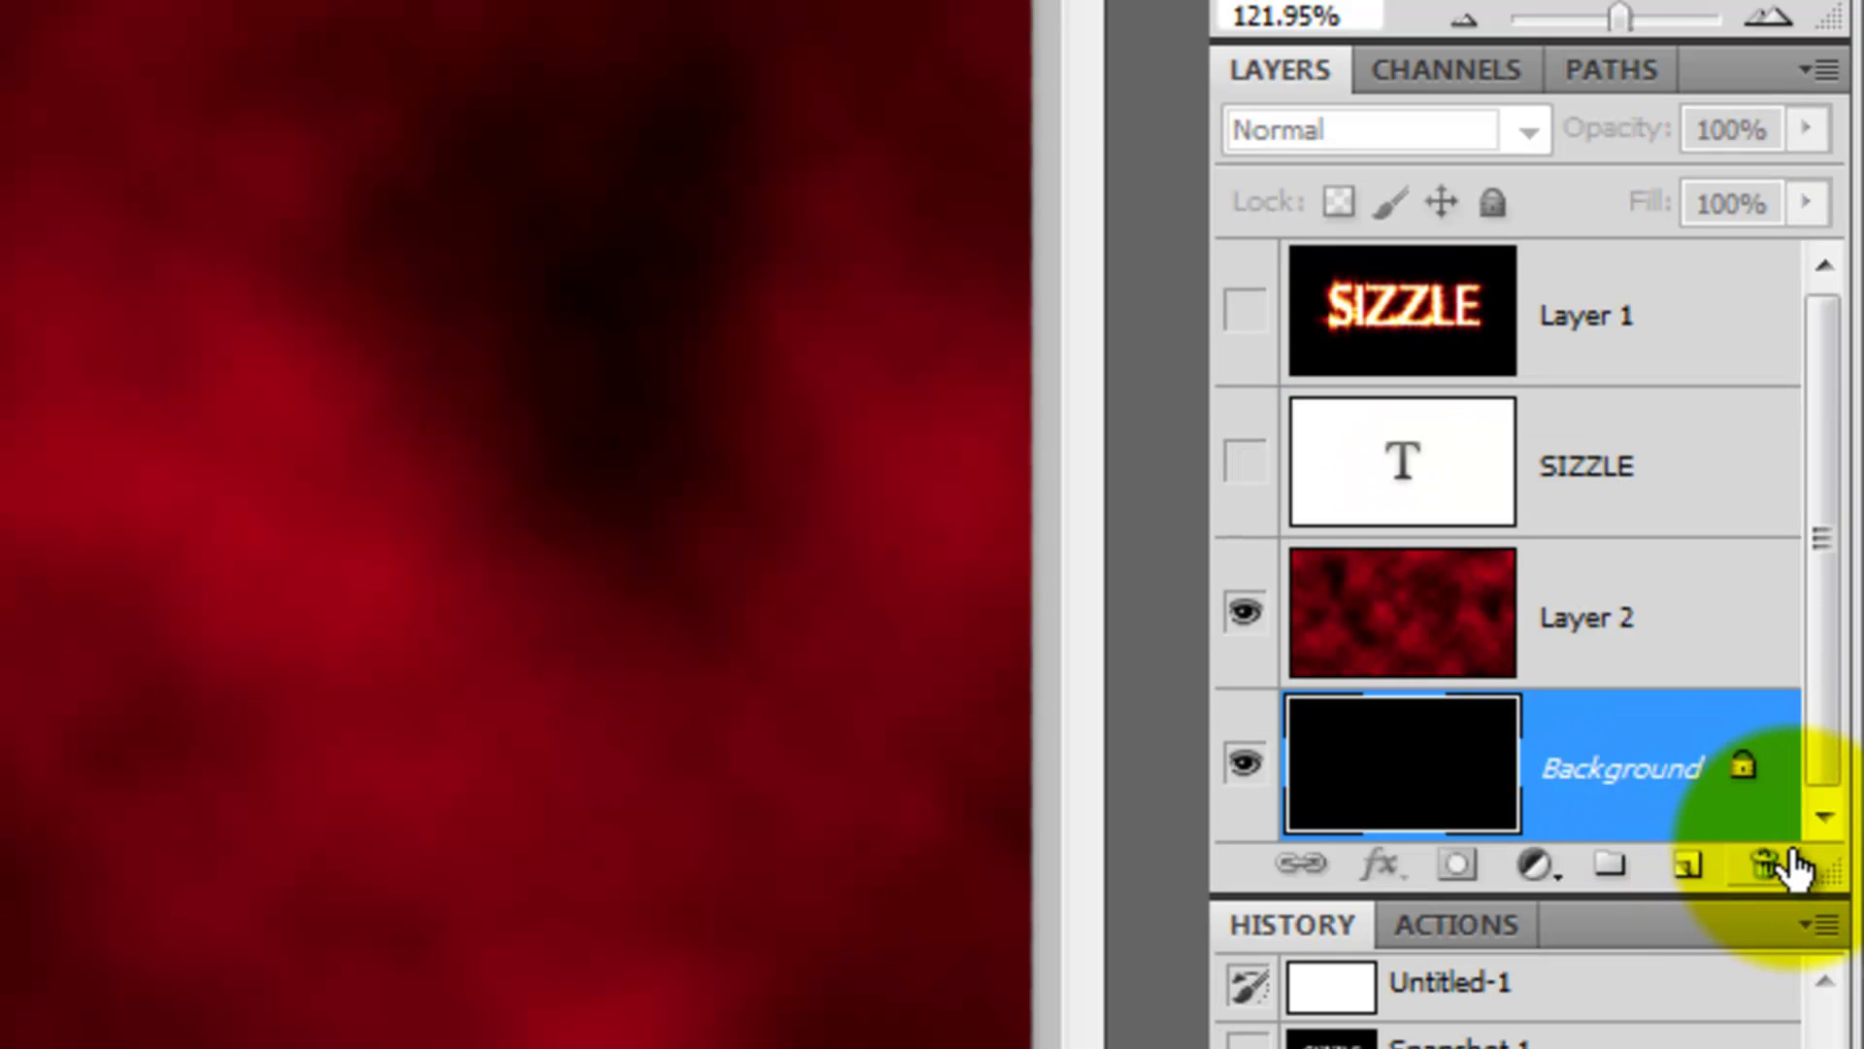
- Show the SIZZLE and Layer 1 layers again and set Layer 1 to Screen blend mode
left_click(1243, 471)
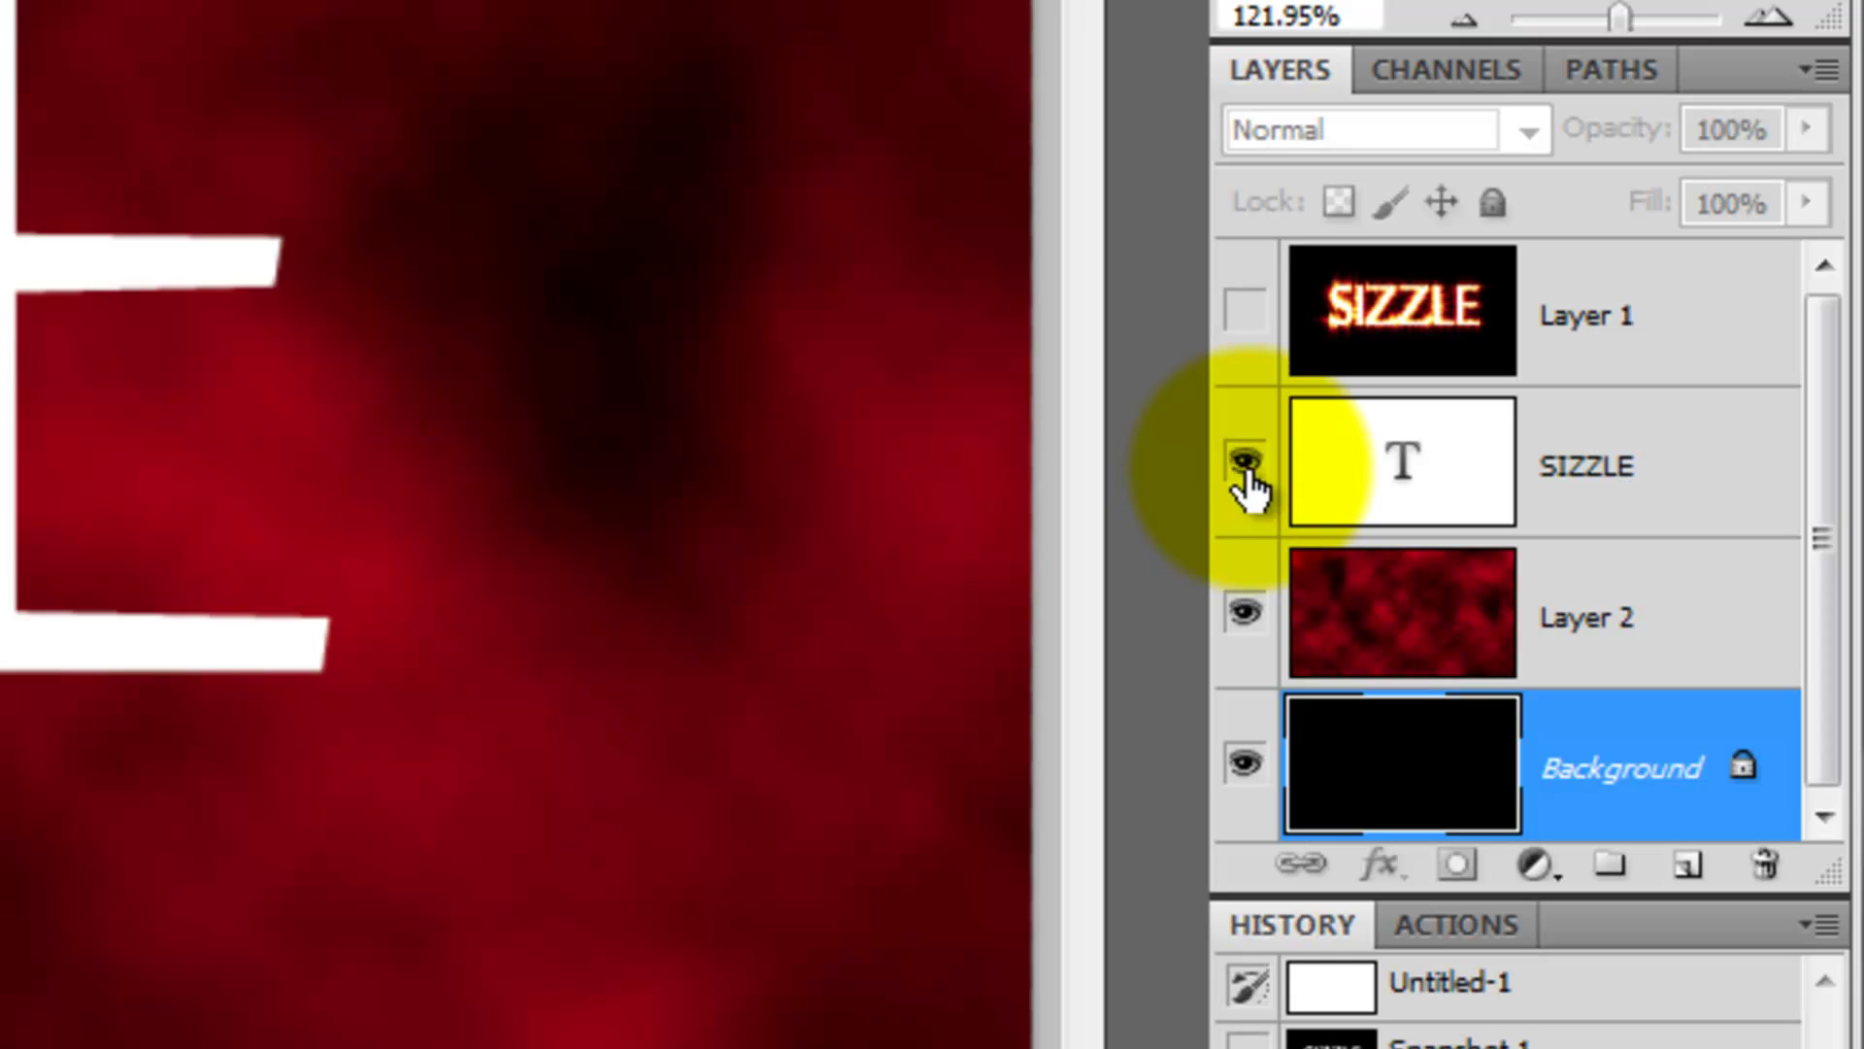
left_click(1244, 311)
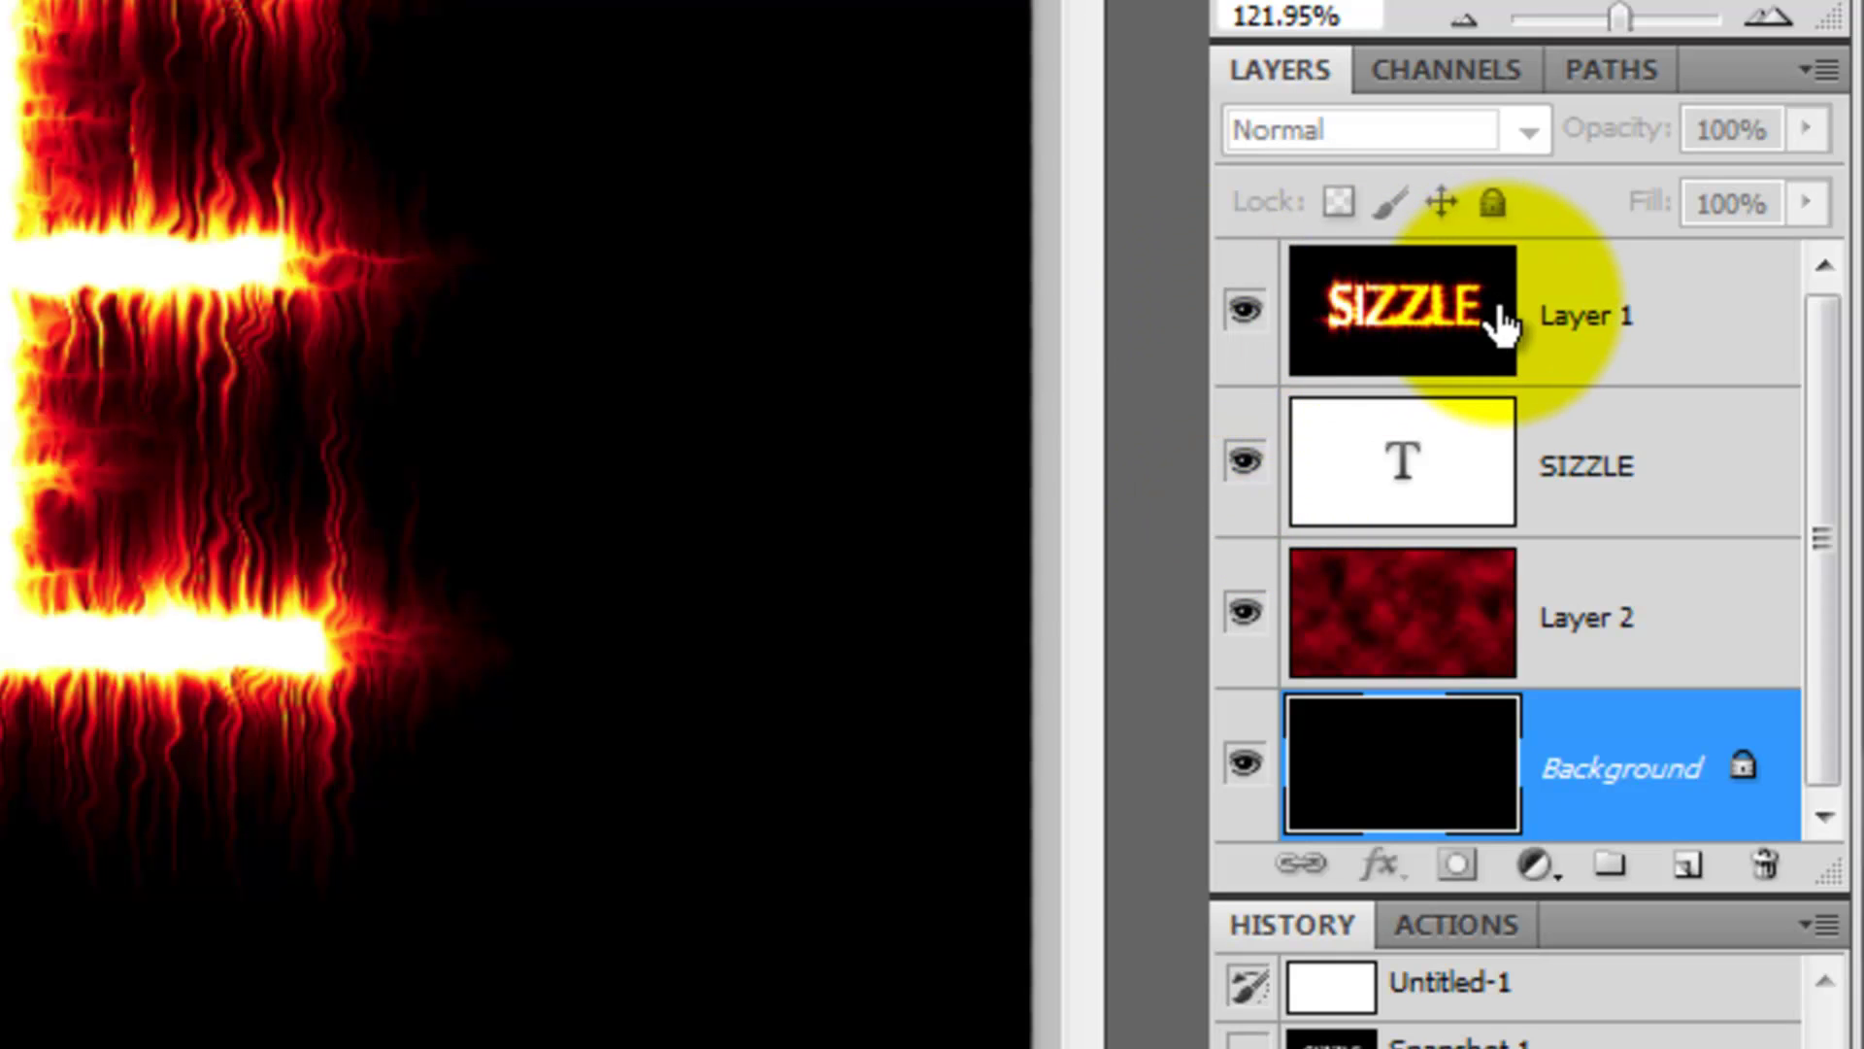
left_click(1507, 324)
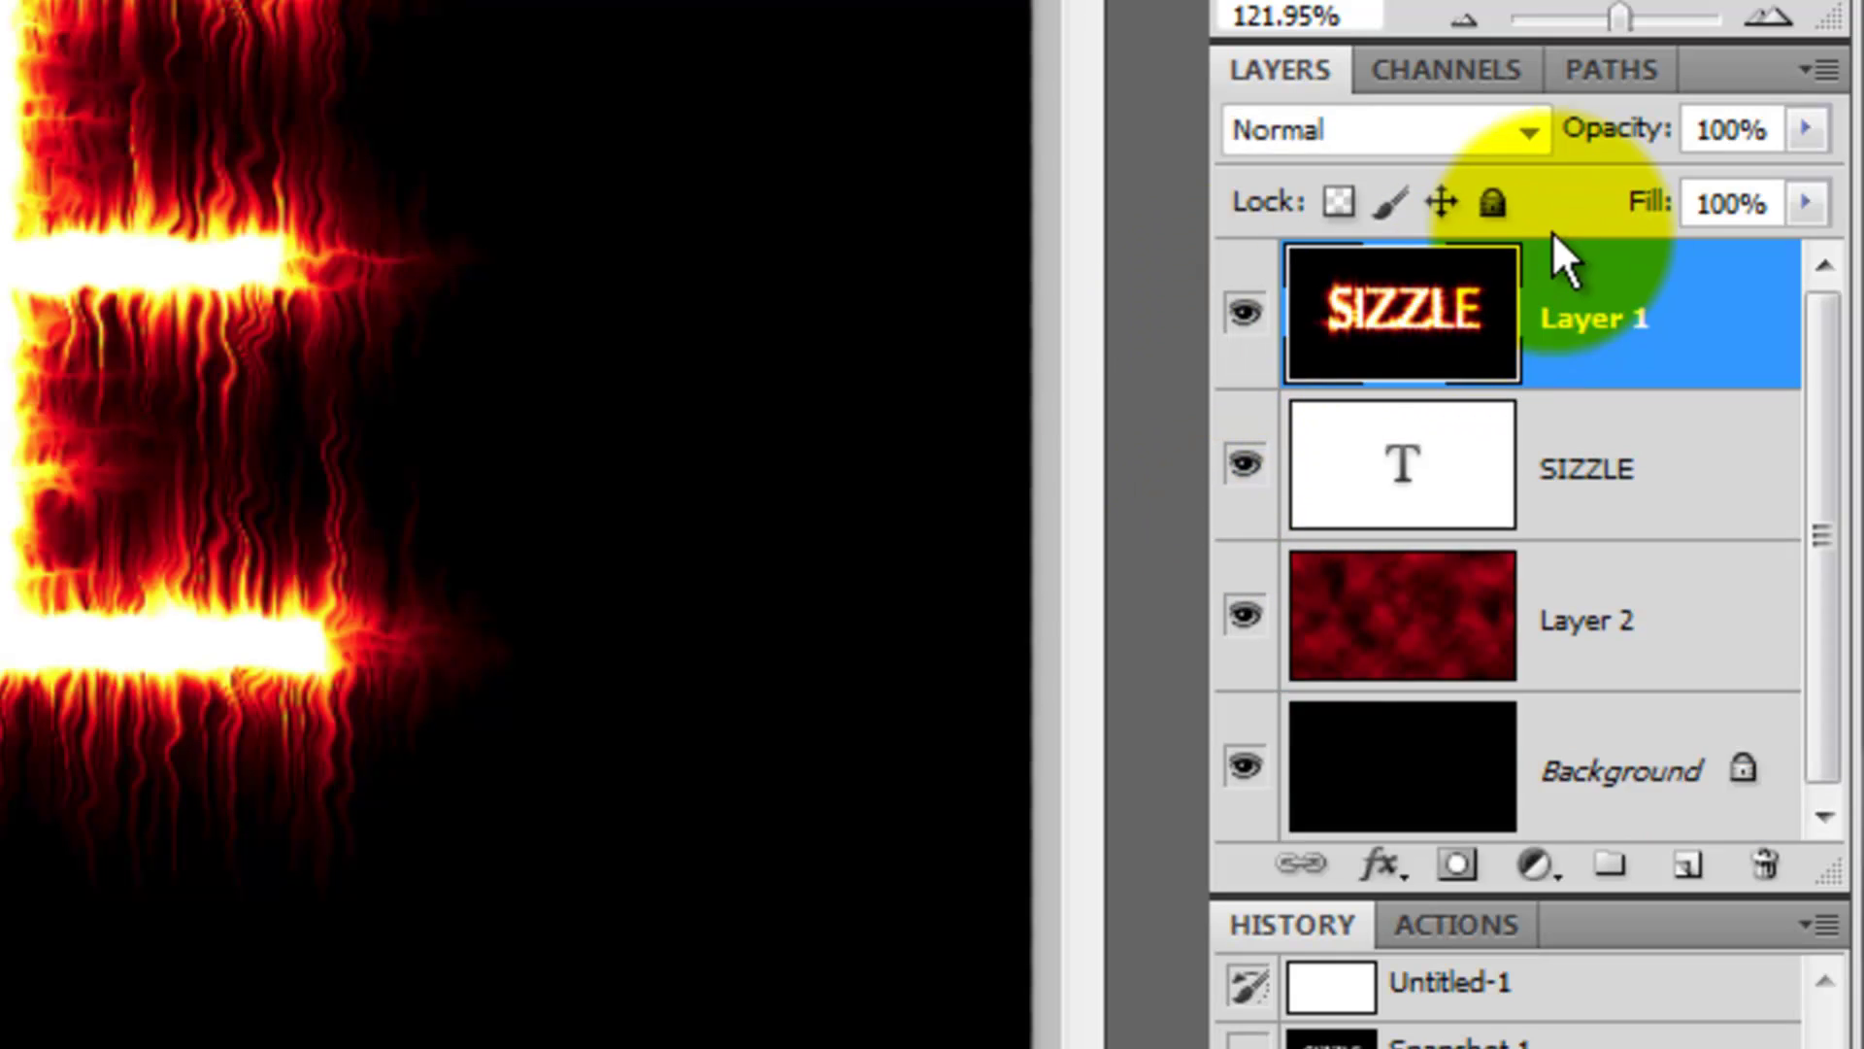
left_click(1528, 132)
left_click(1428, 641)
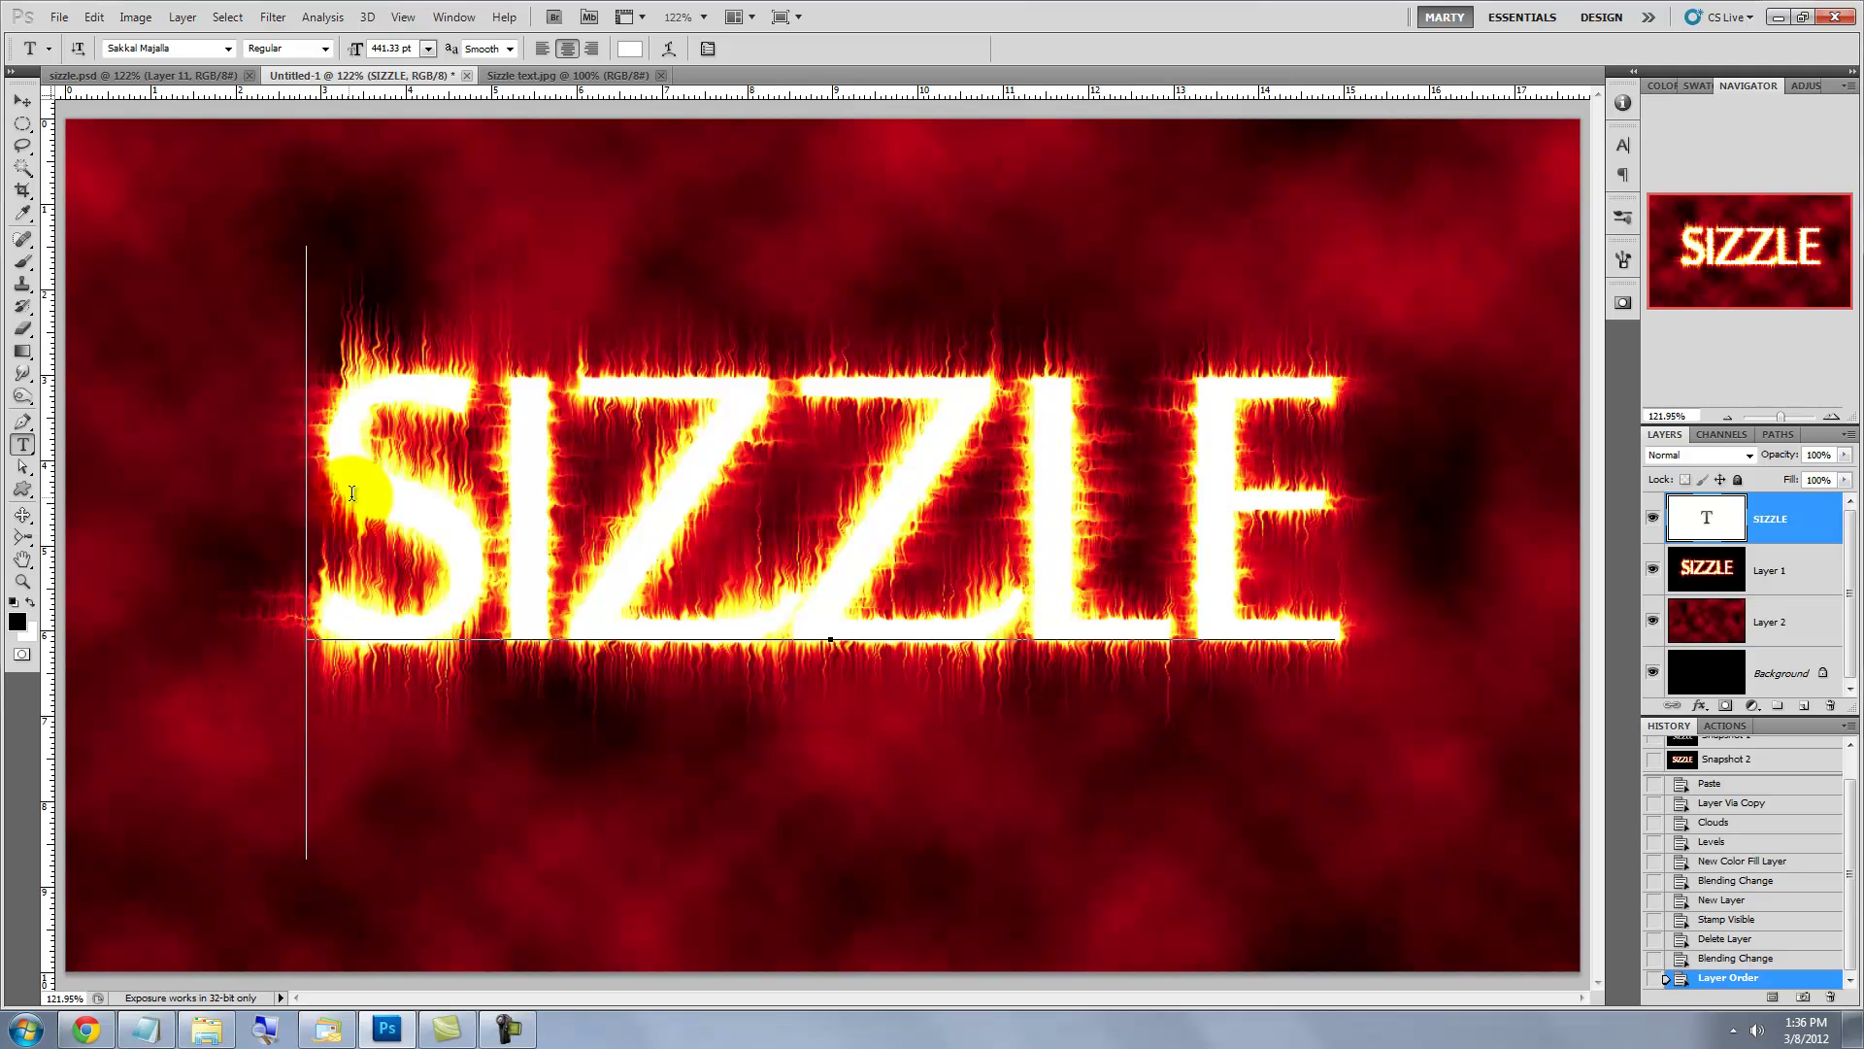
- Recolour all the SIZZLE letters black and commit the text edit
left_click_drag(352, 492, 1427, 527)
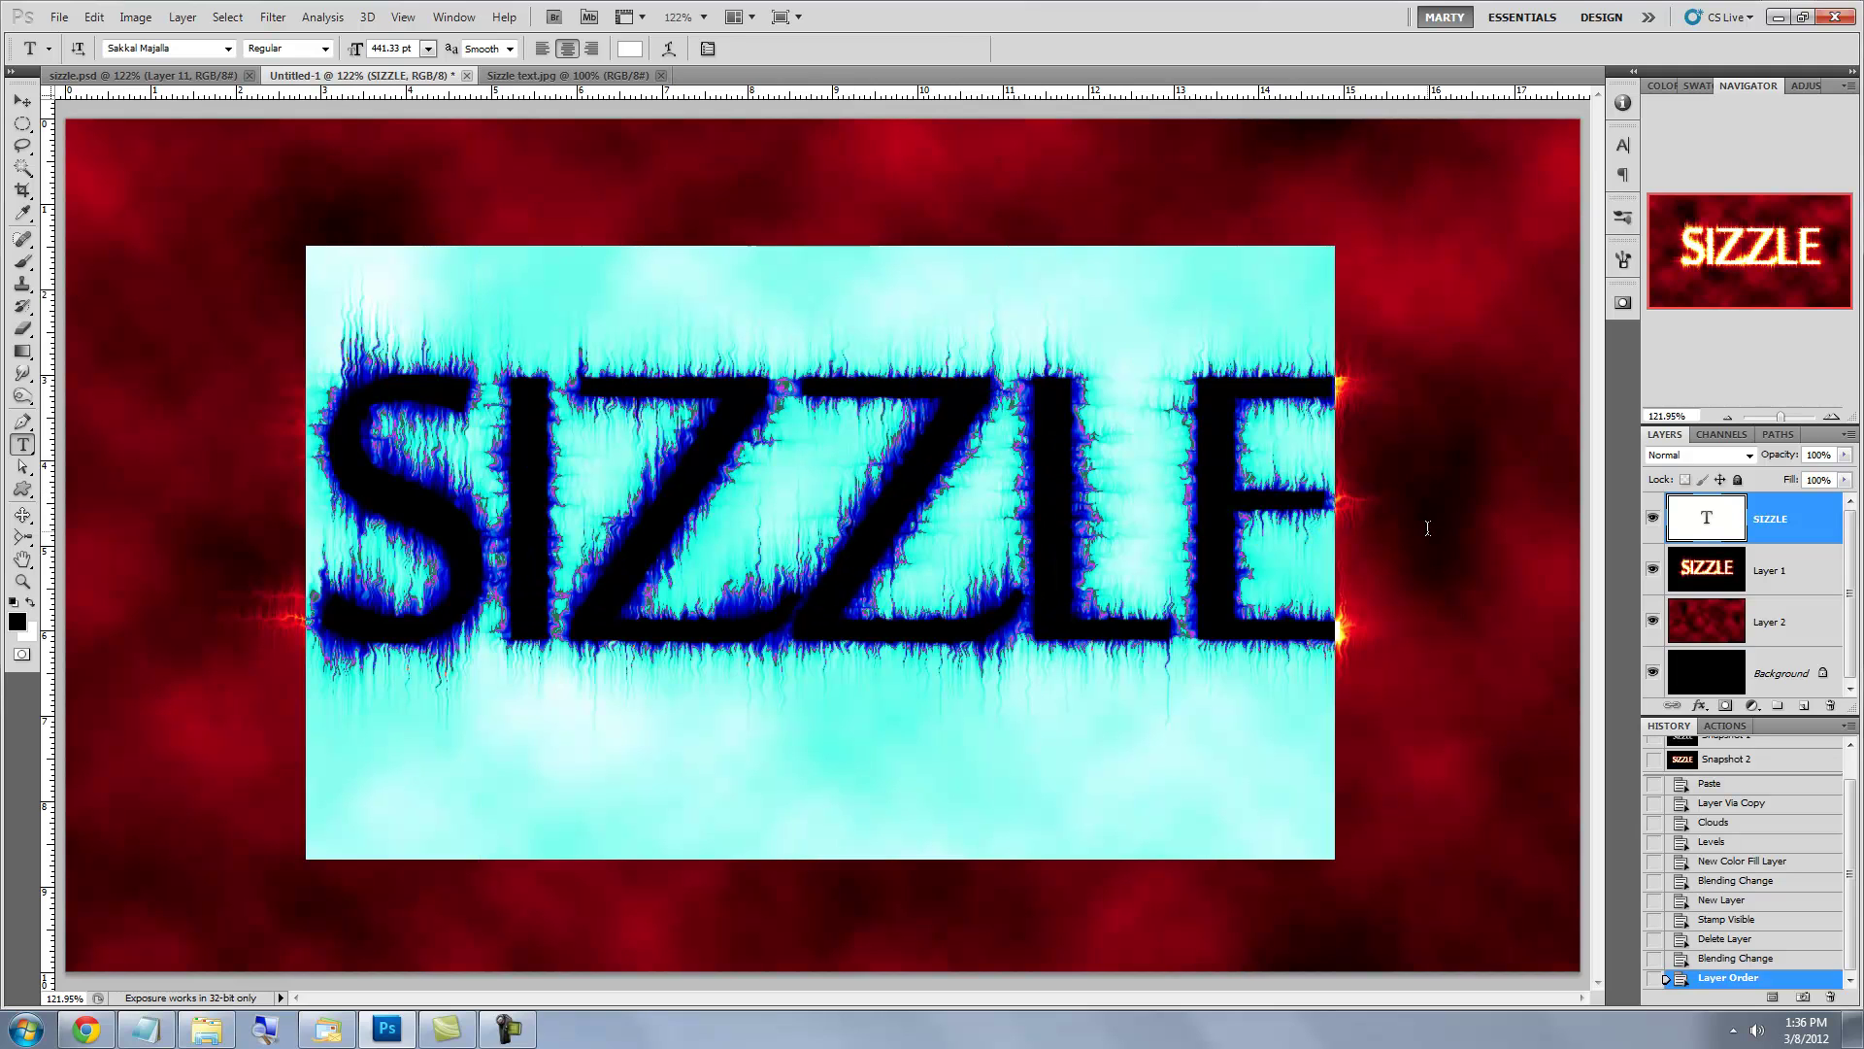
left_click(18, 619)
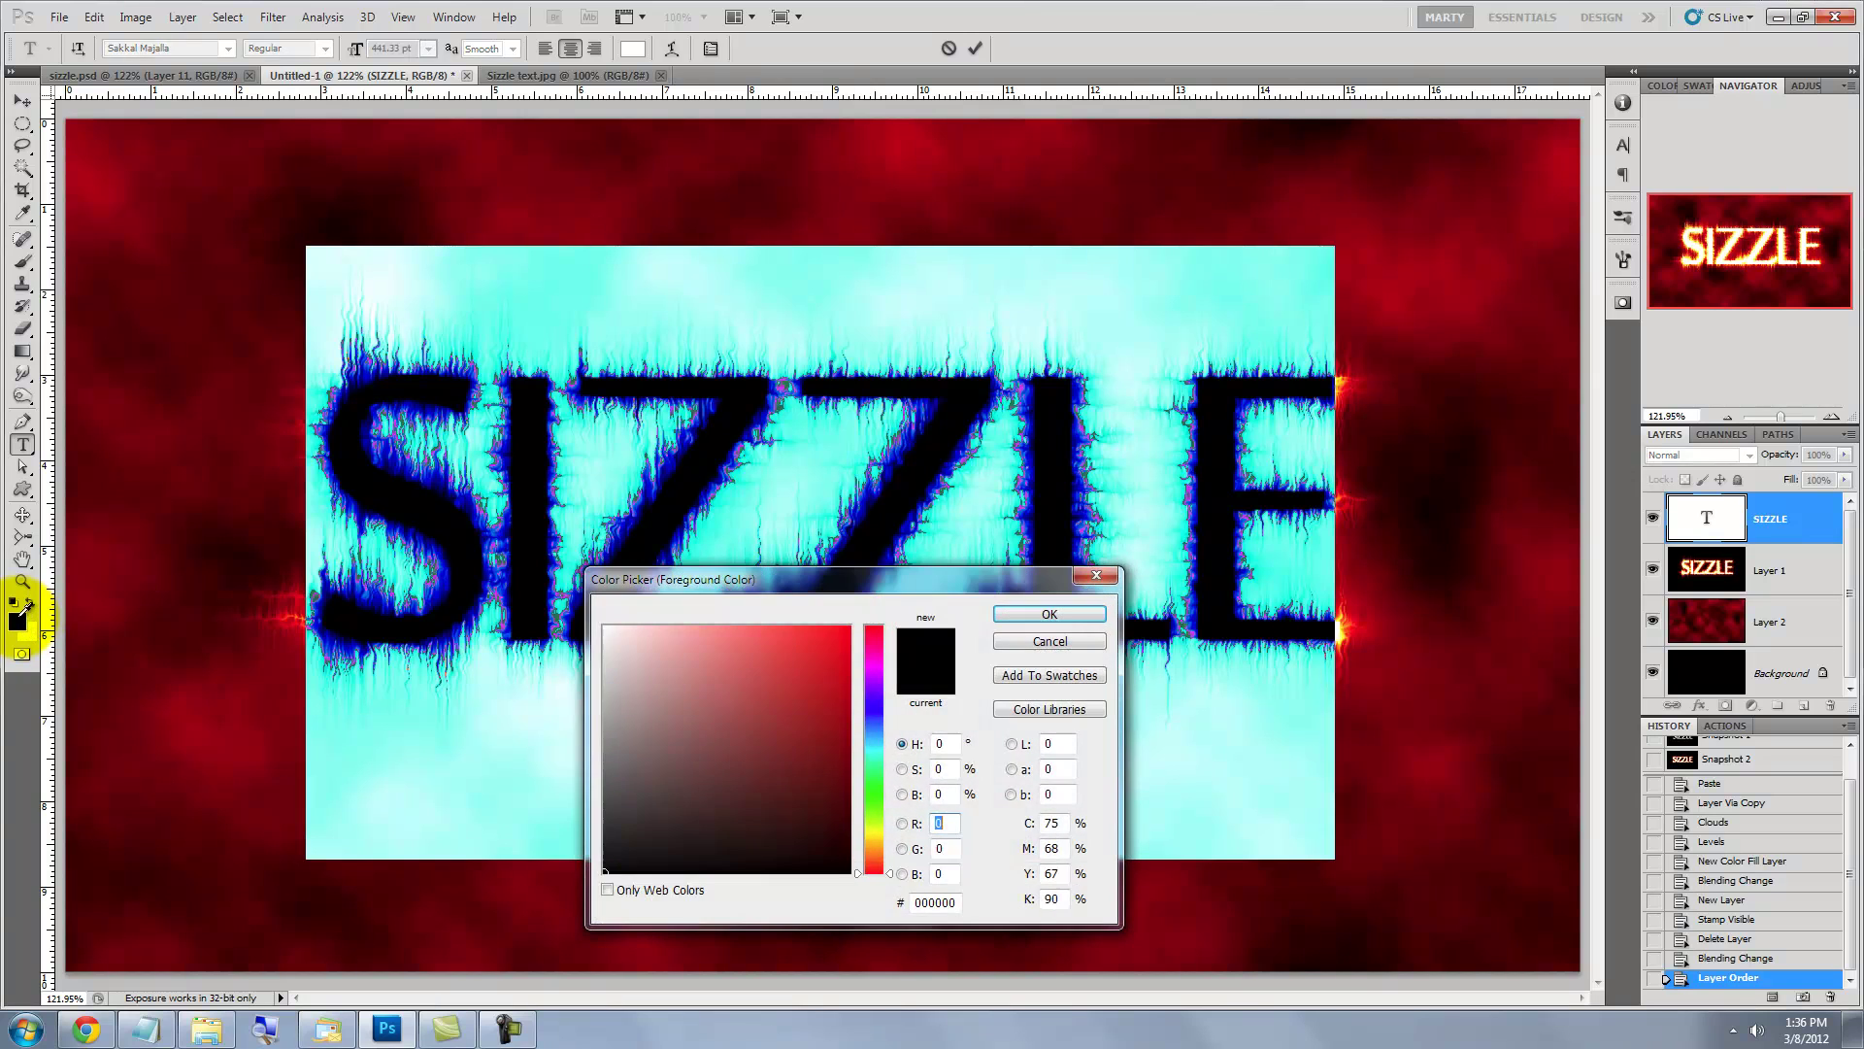
left_click(1060, 615)
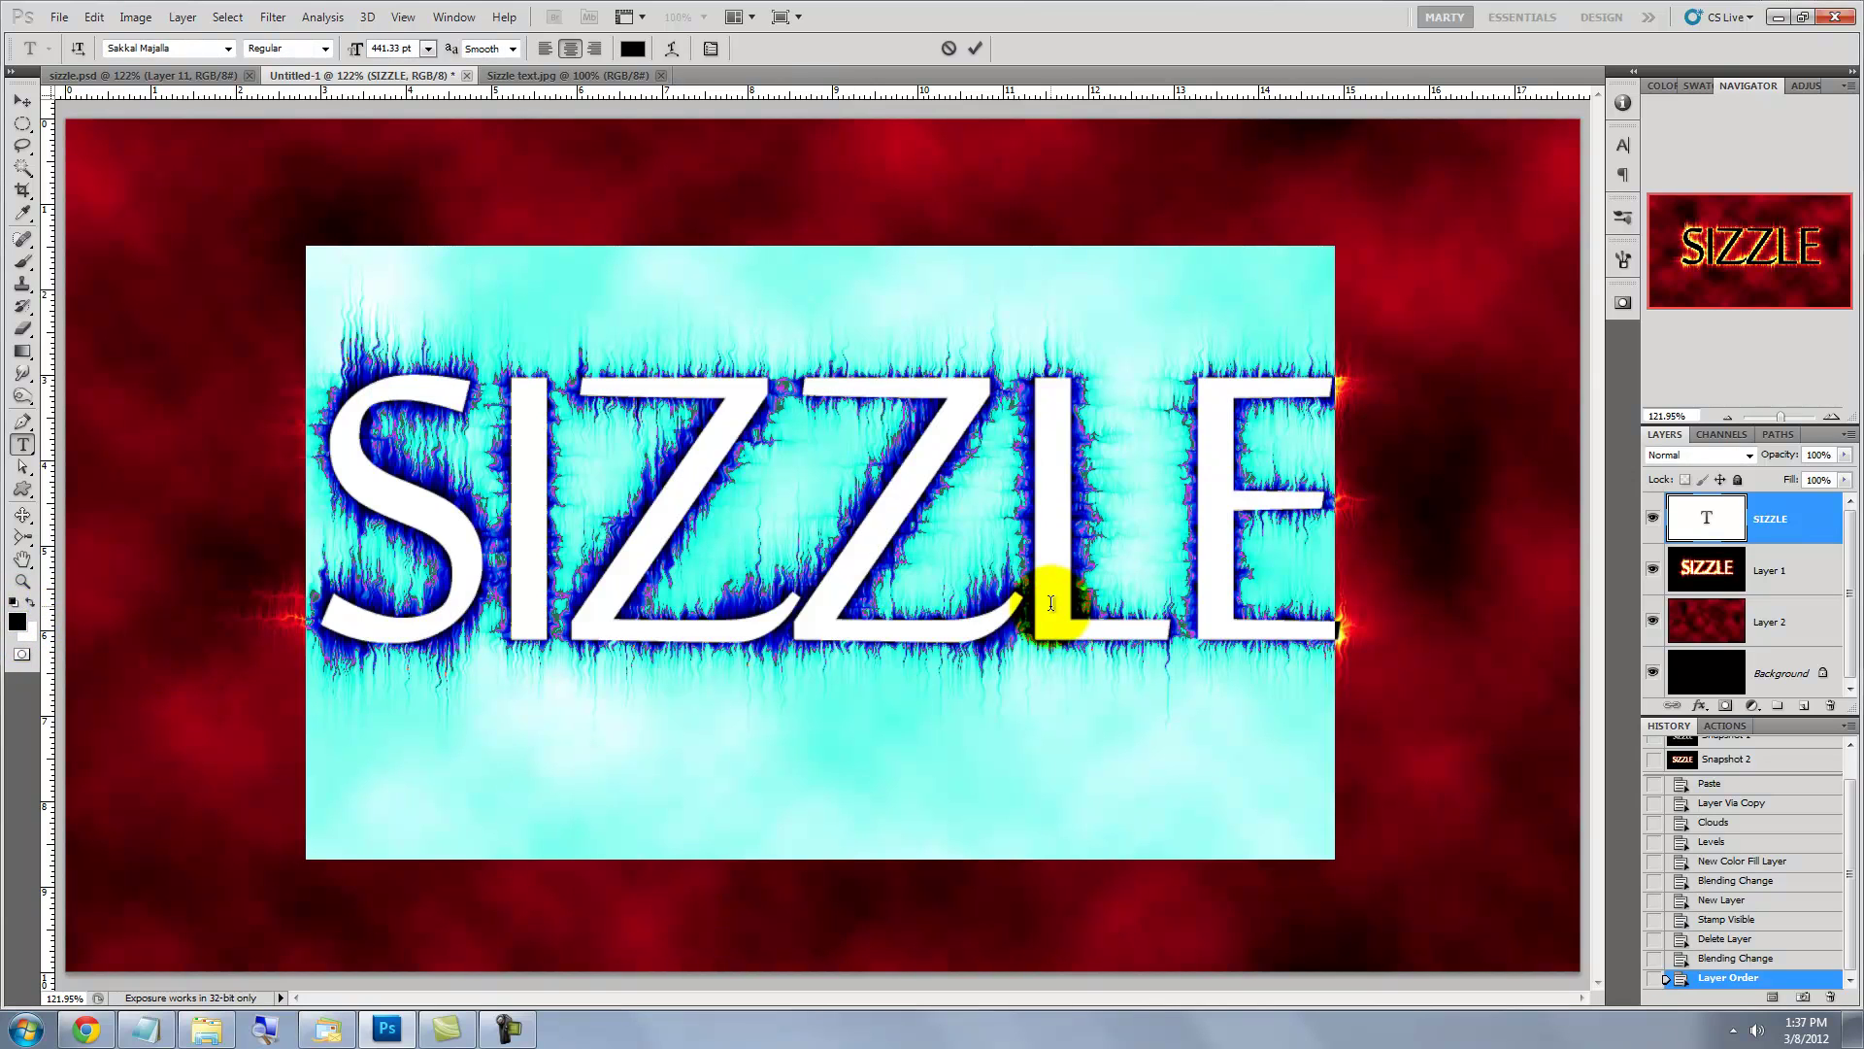
left_click(24, 103)
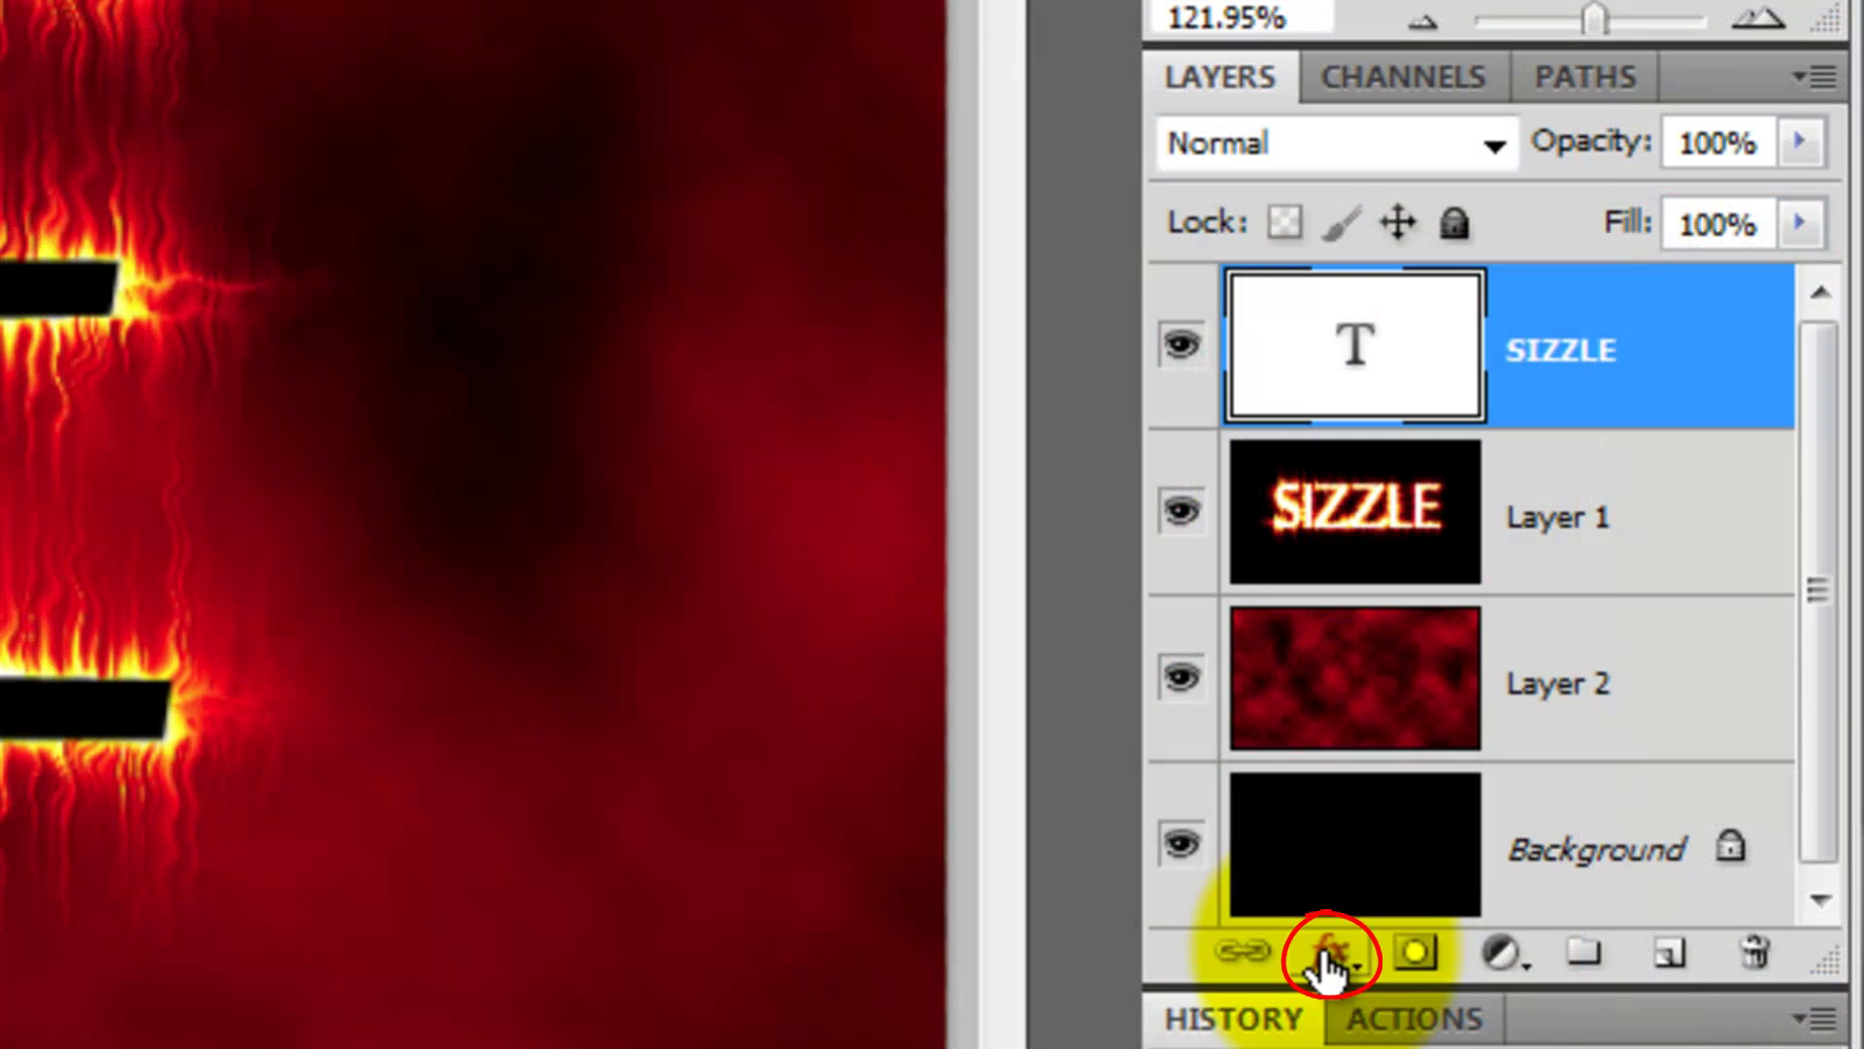
- Give SIZZLE a Normal-mode red (e71d1d) Inner Glow about 18 px in size
left_click(1330, 956)
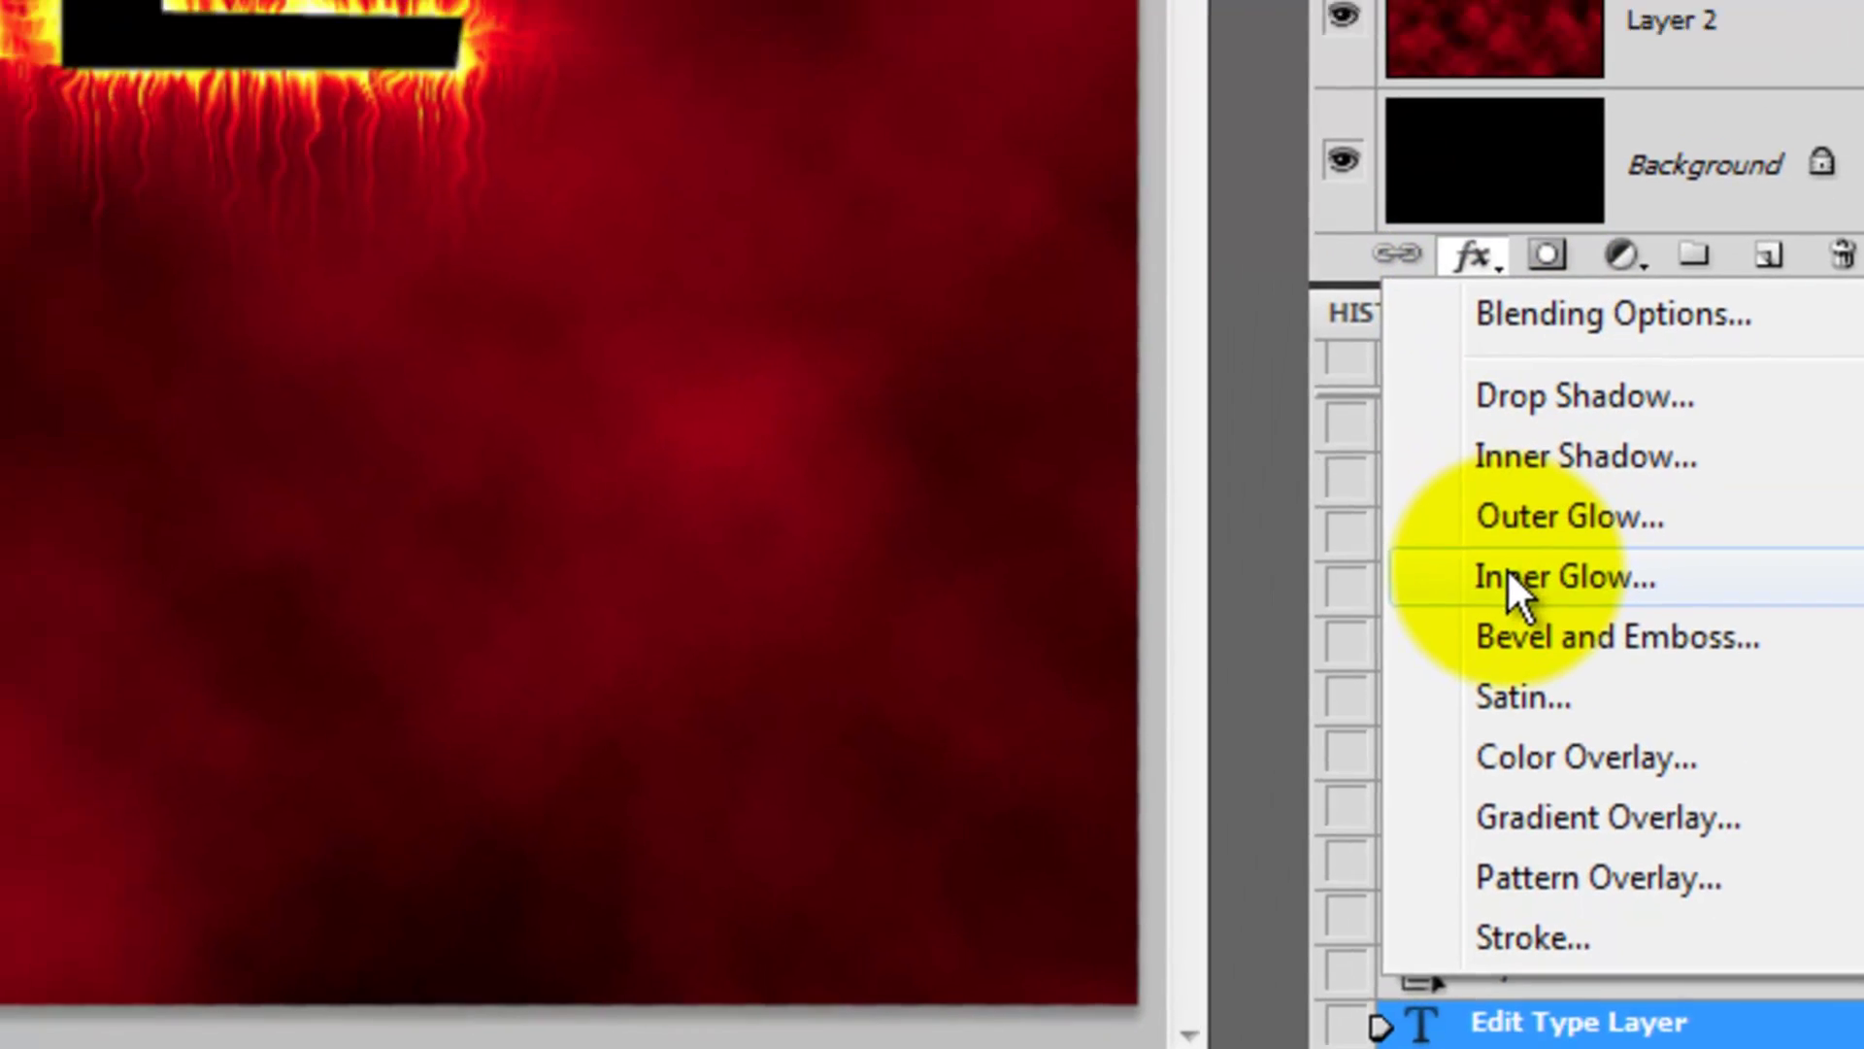
left_click(1422, 539)
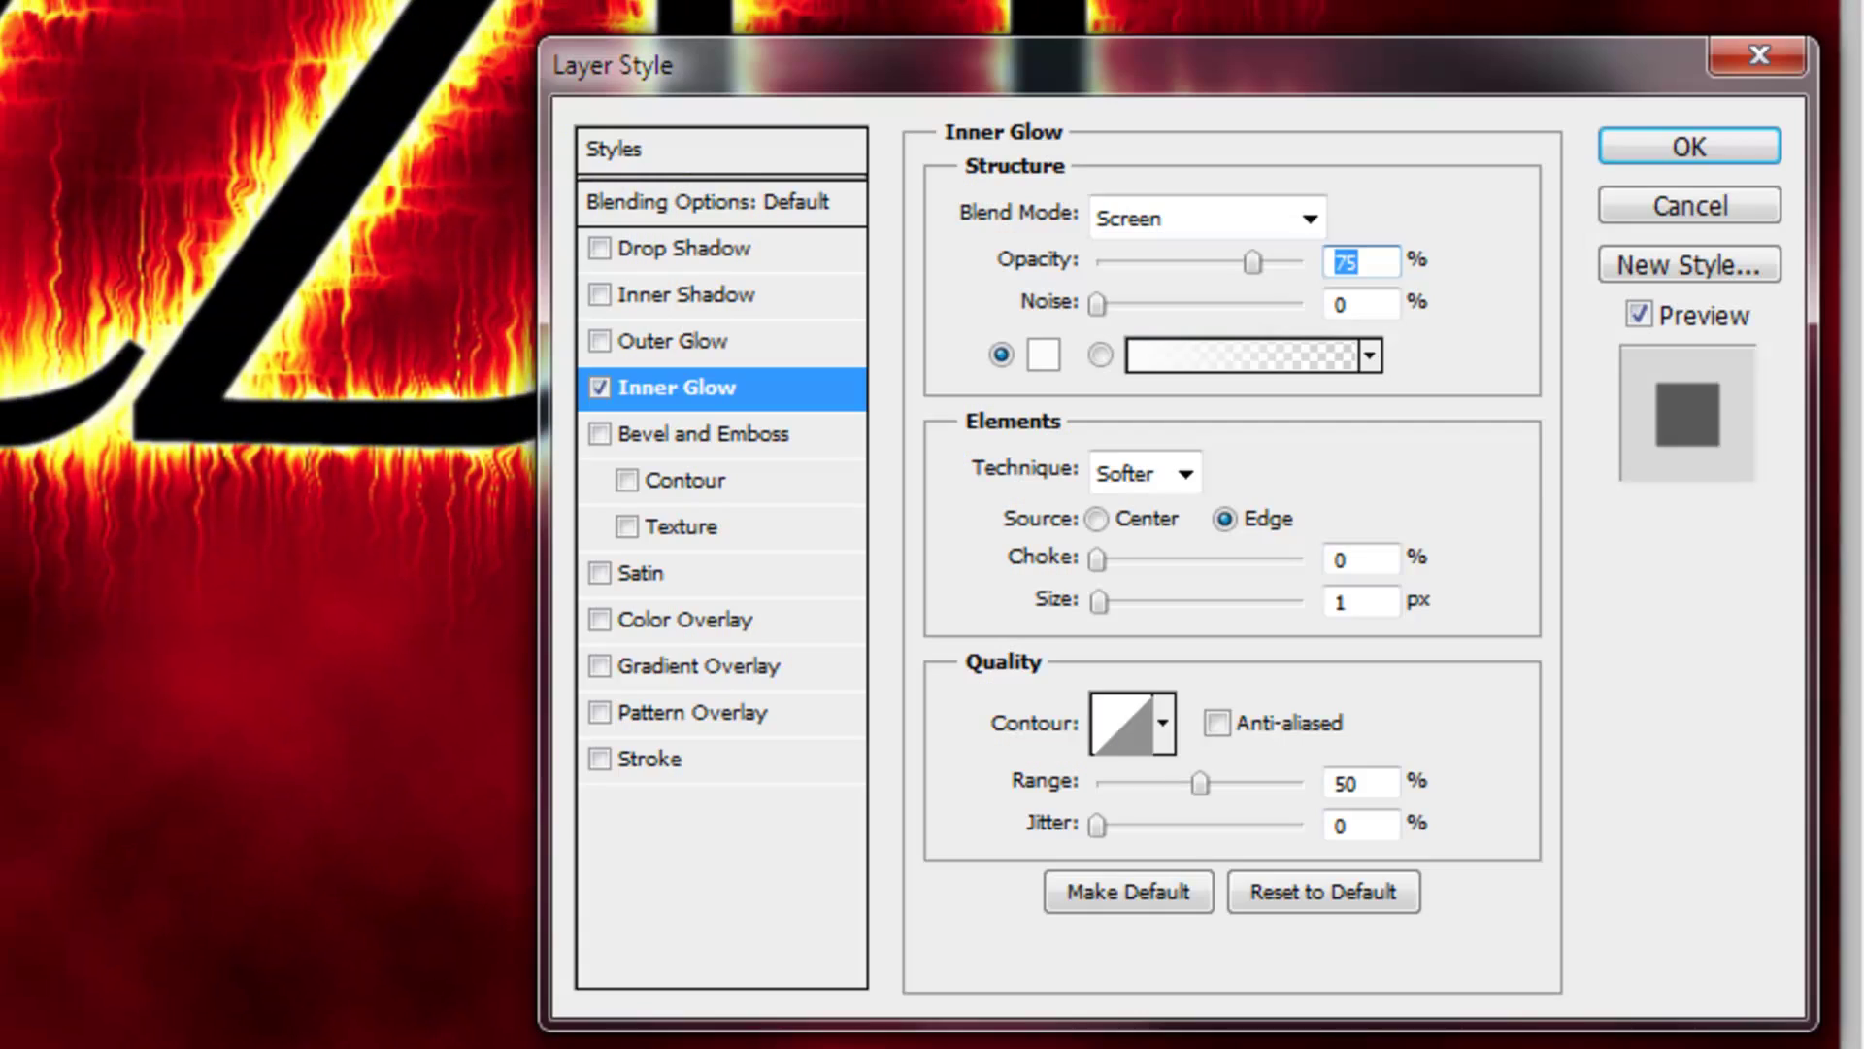
left_click(1310, 219)
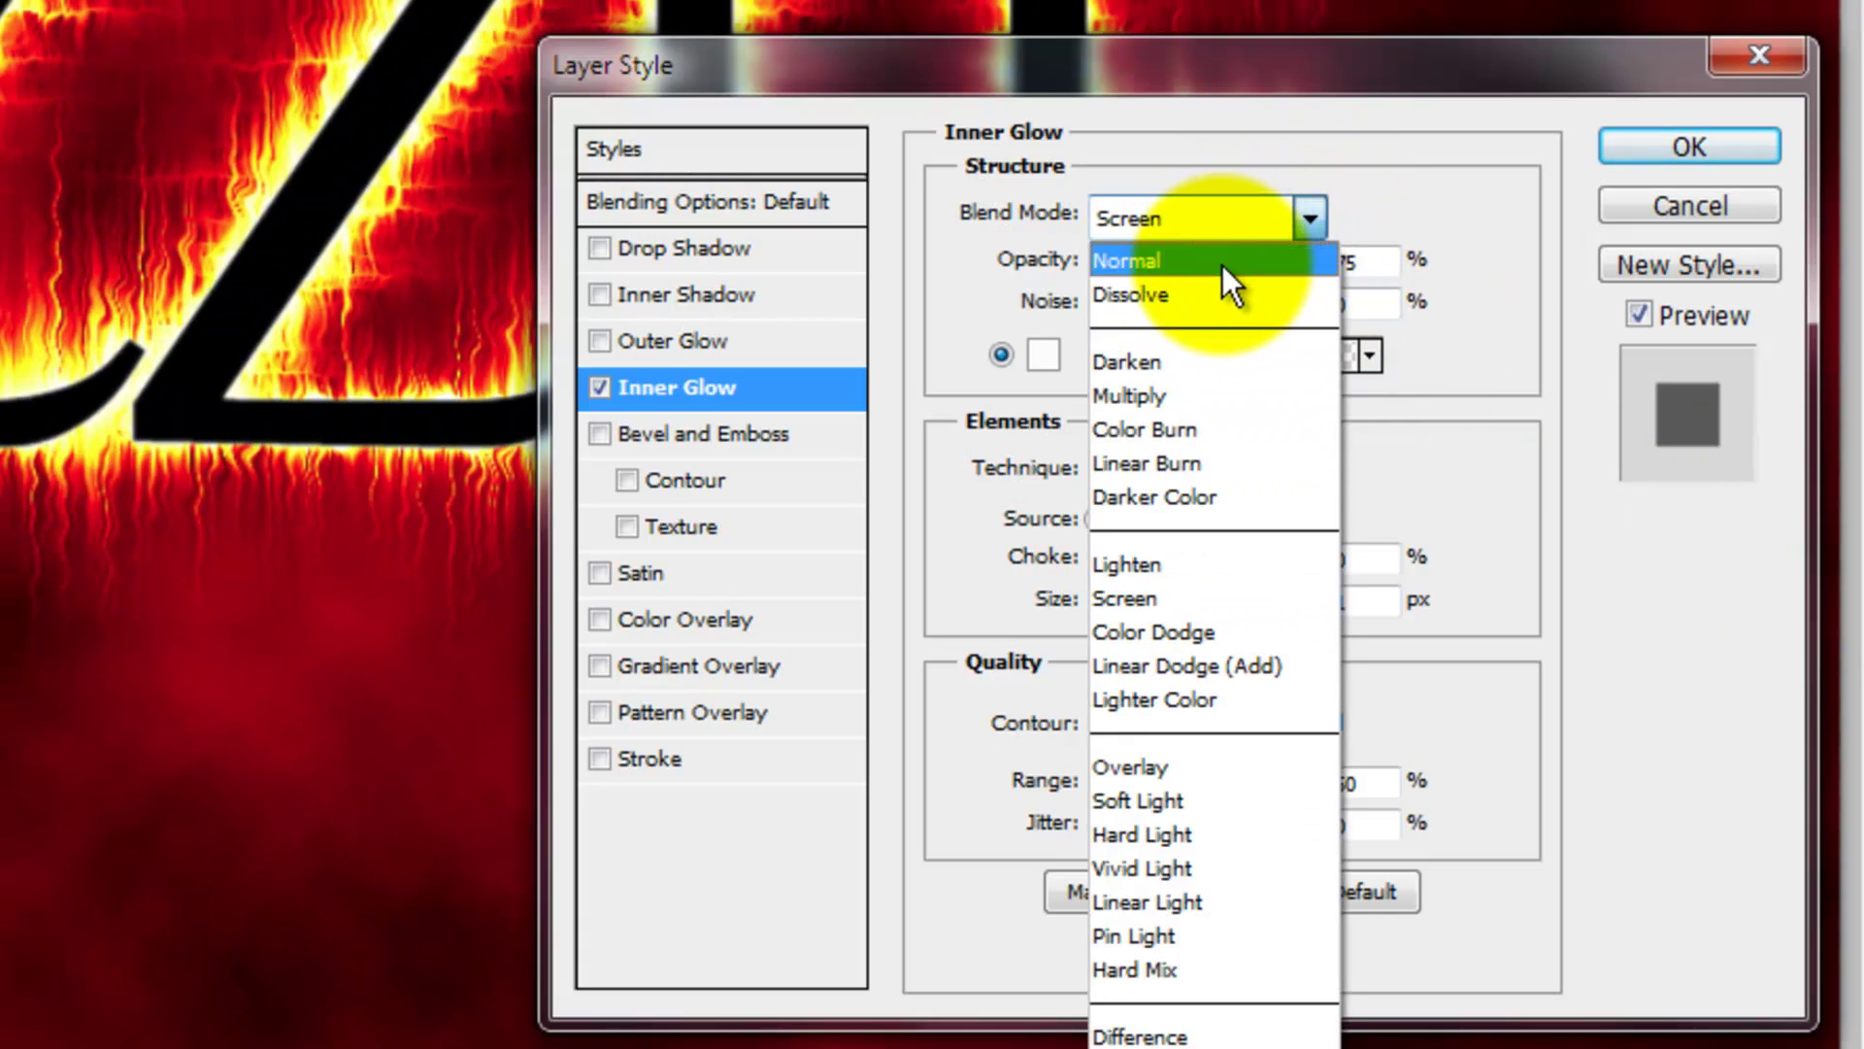
left_click(1221, 260)
left_click(1044, 355)
left_click(188, 449)
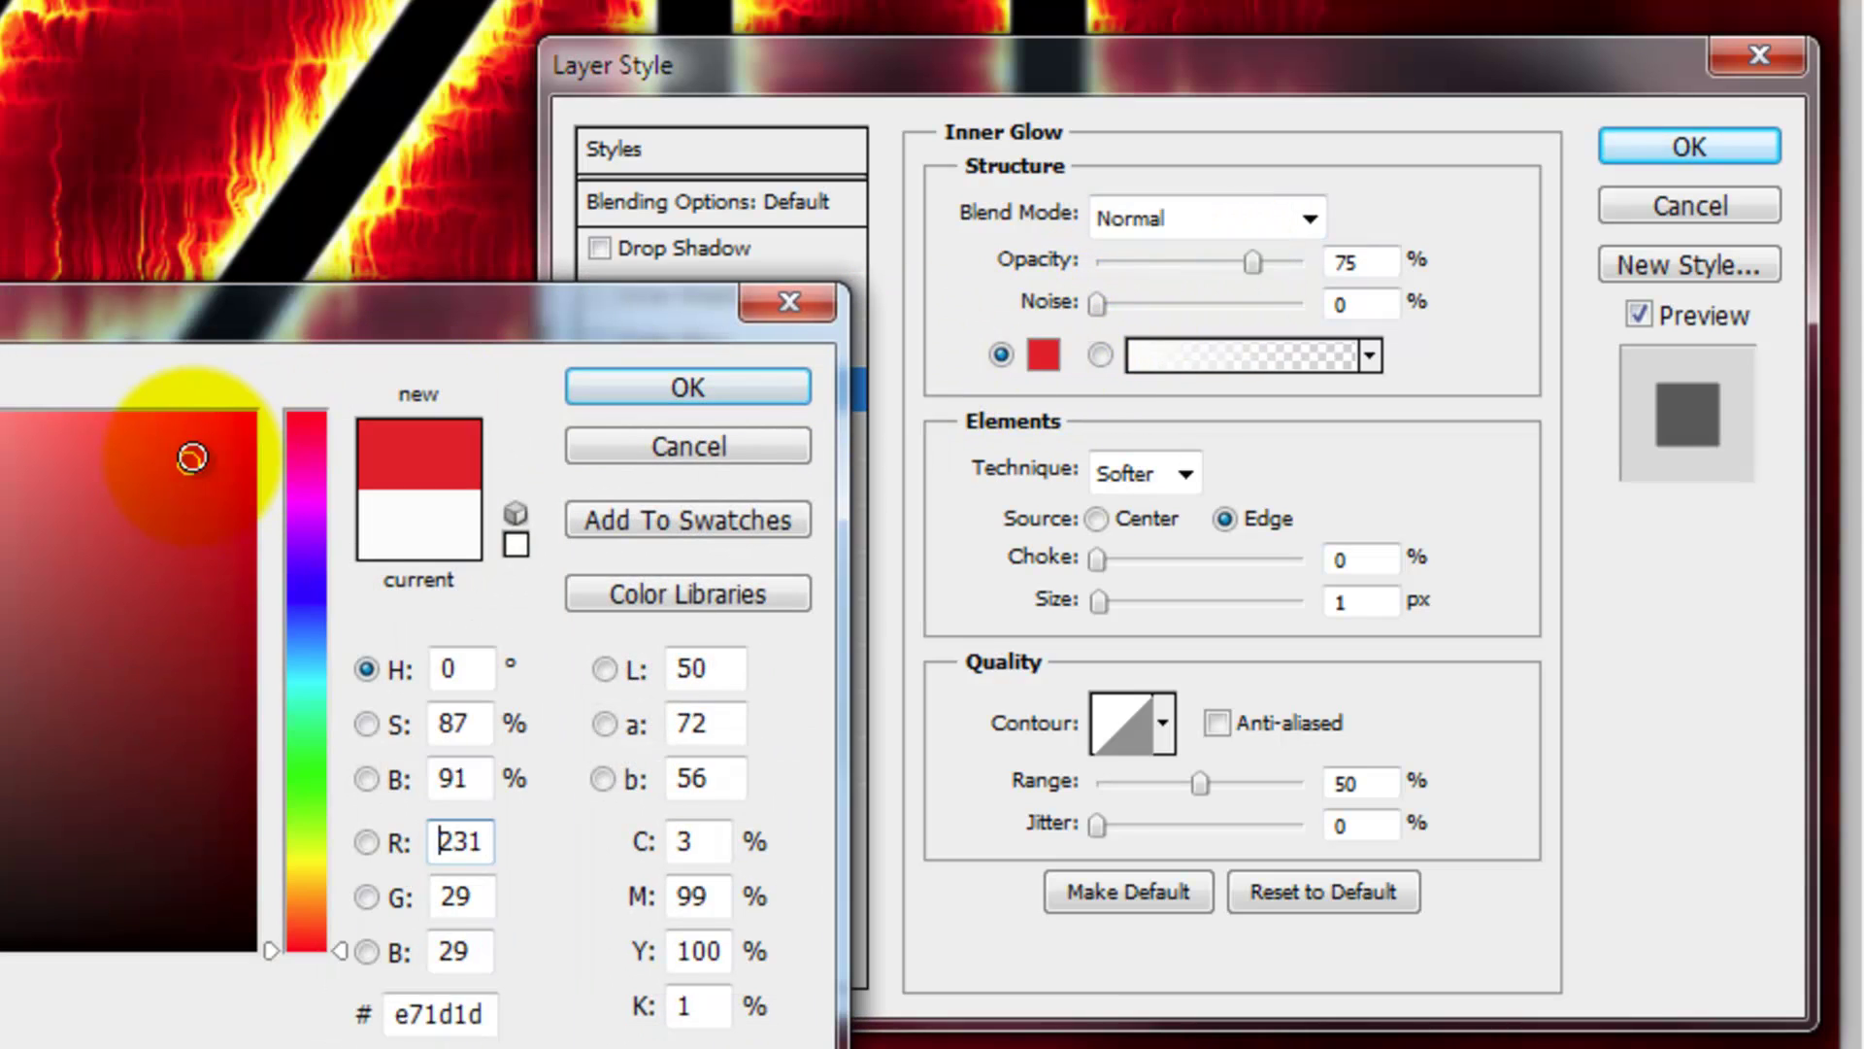
left_click_drag(188, 449, 256, 412)
left_click(701, 386)
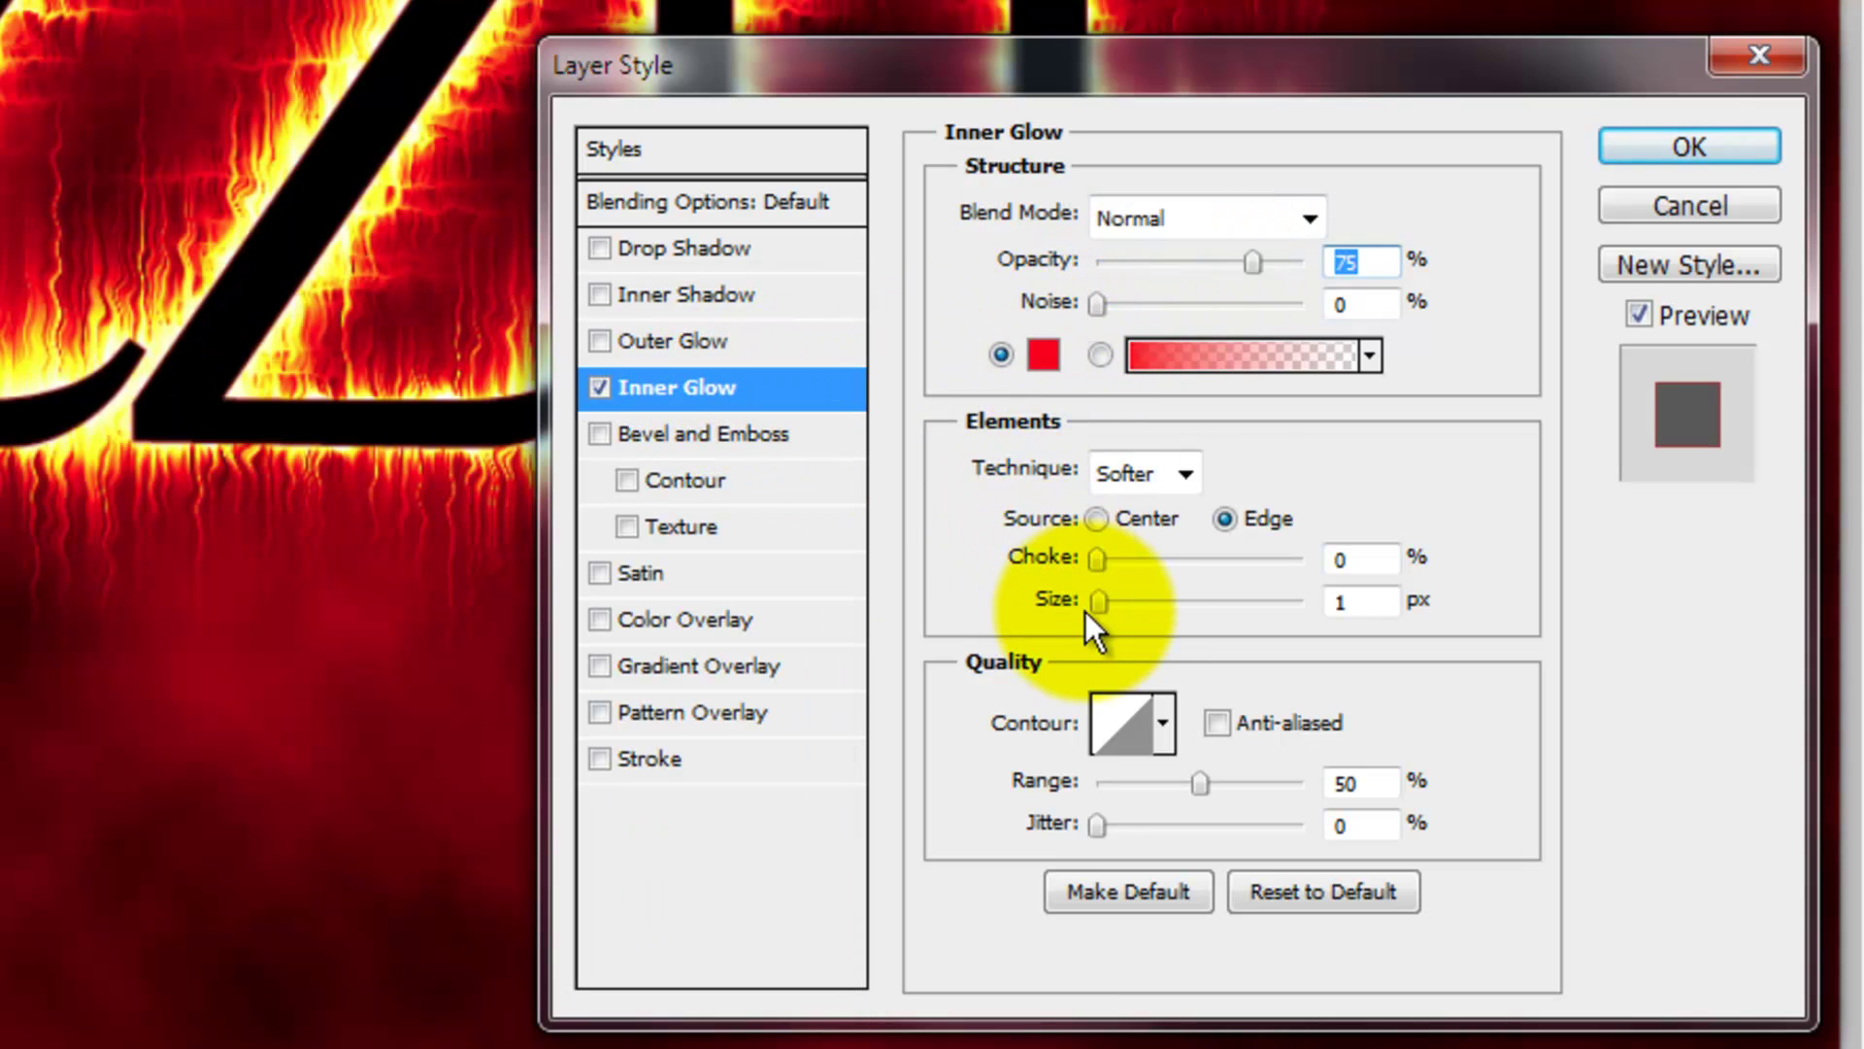
left_click_drag(1099, 602, 1142, 607)
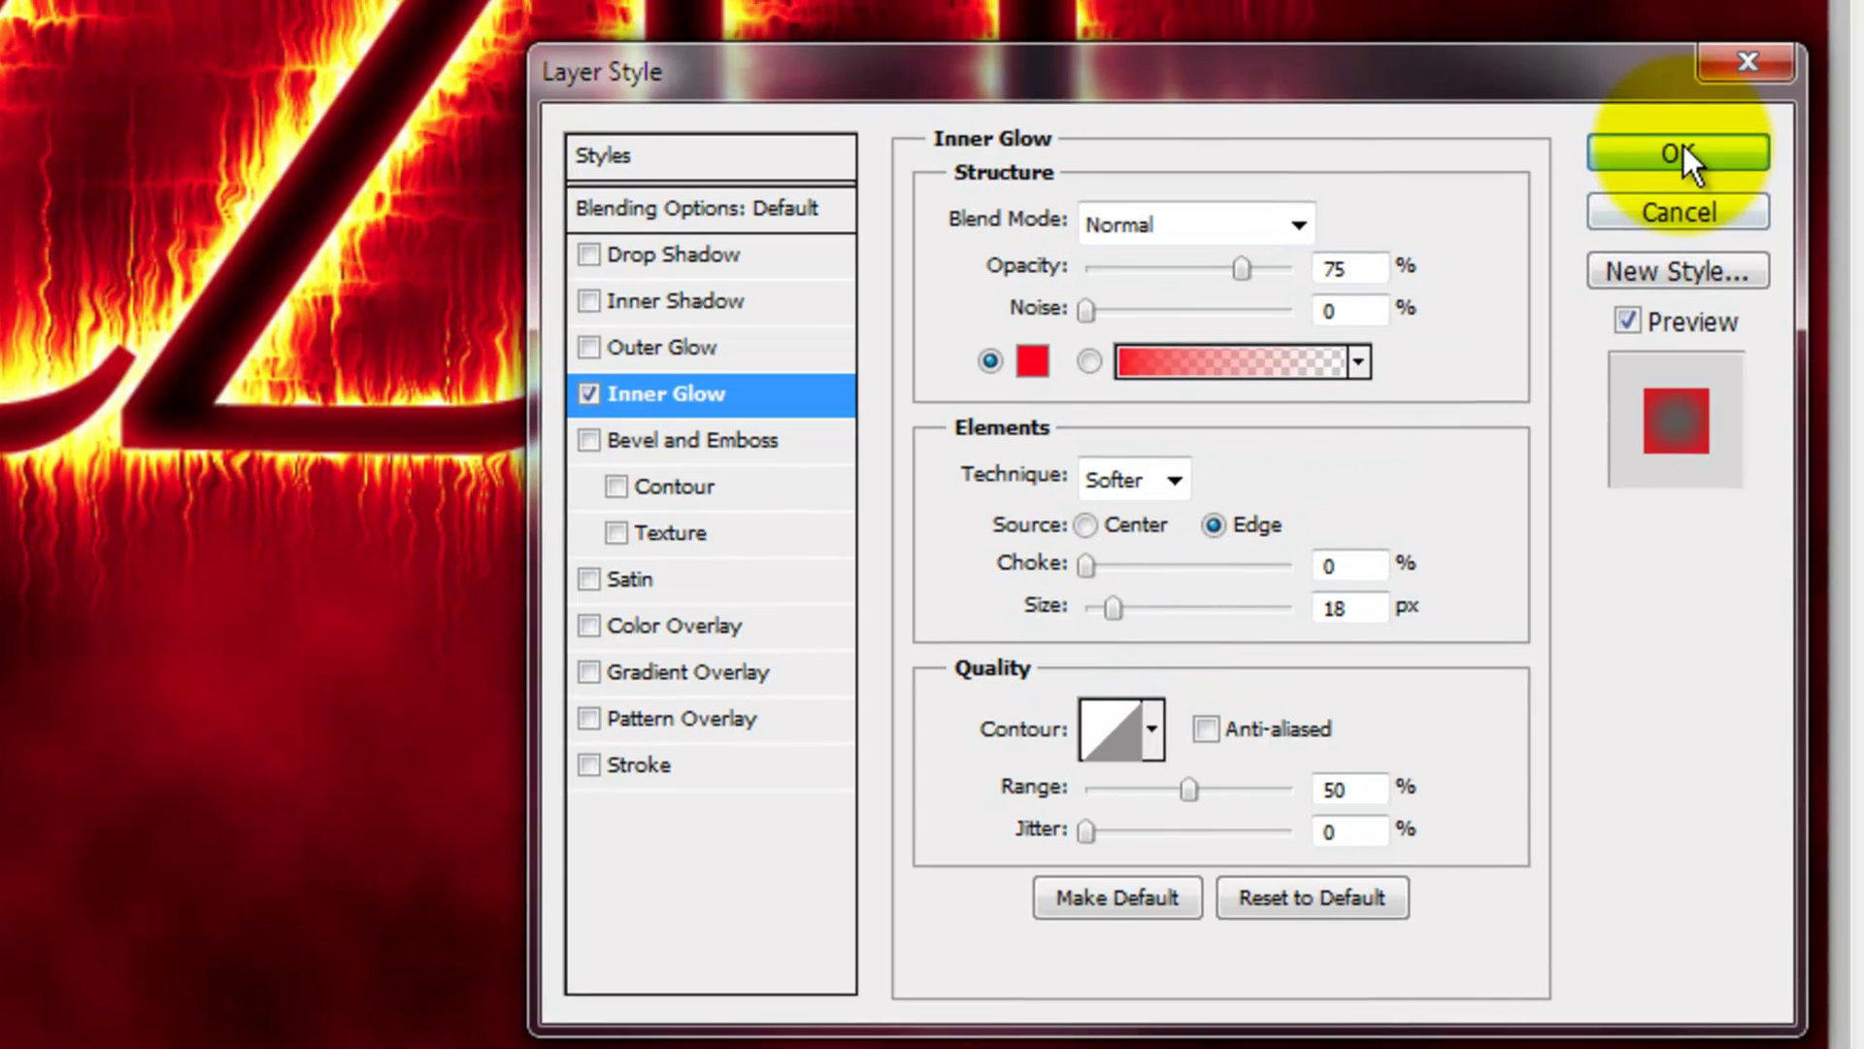
- Apply the inner glow, set the SIZZLE layer to Dissolve, and duplicate it as SIZZLE copy
left_click(1690, 146)
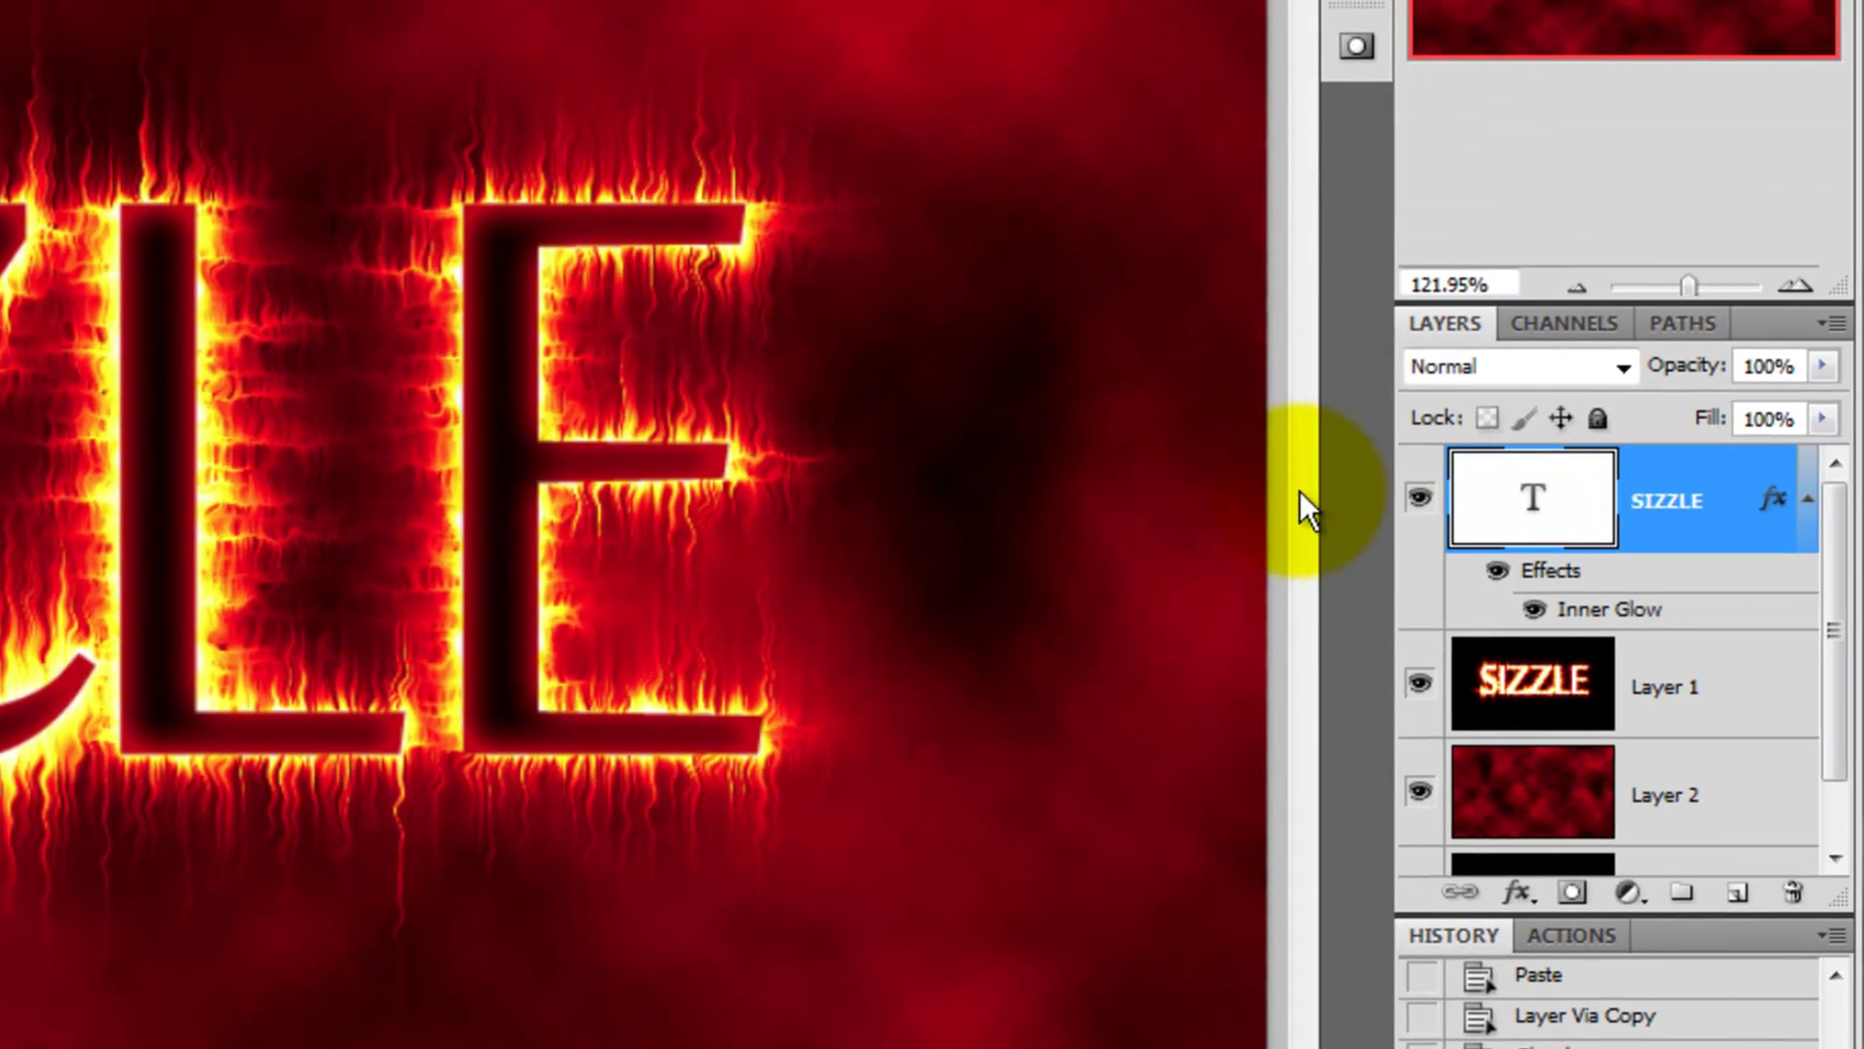
left_click(1624, 366)
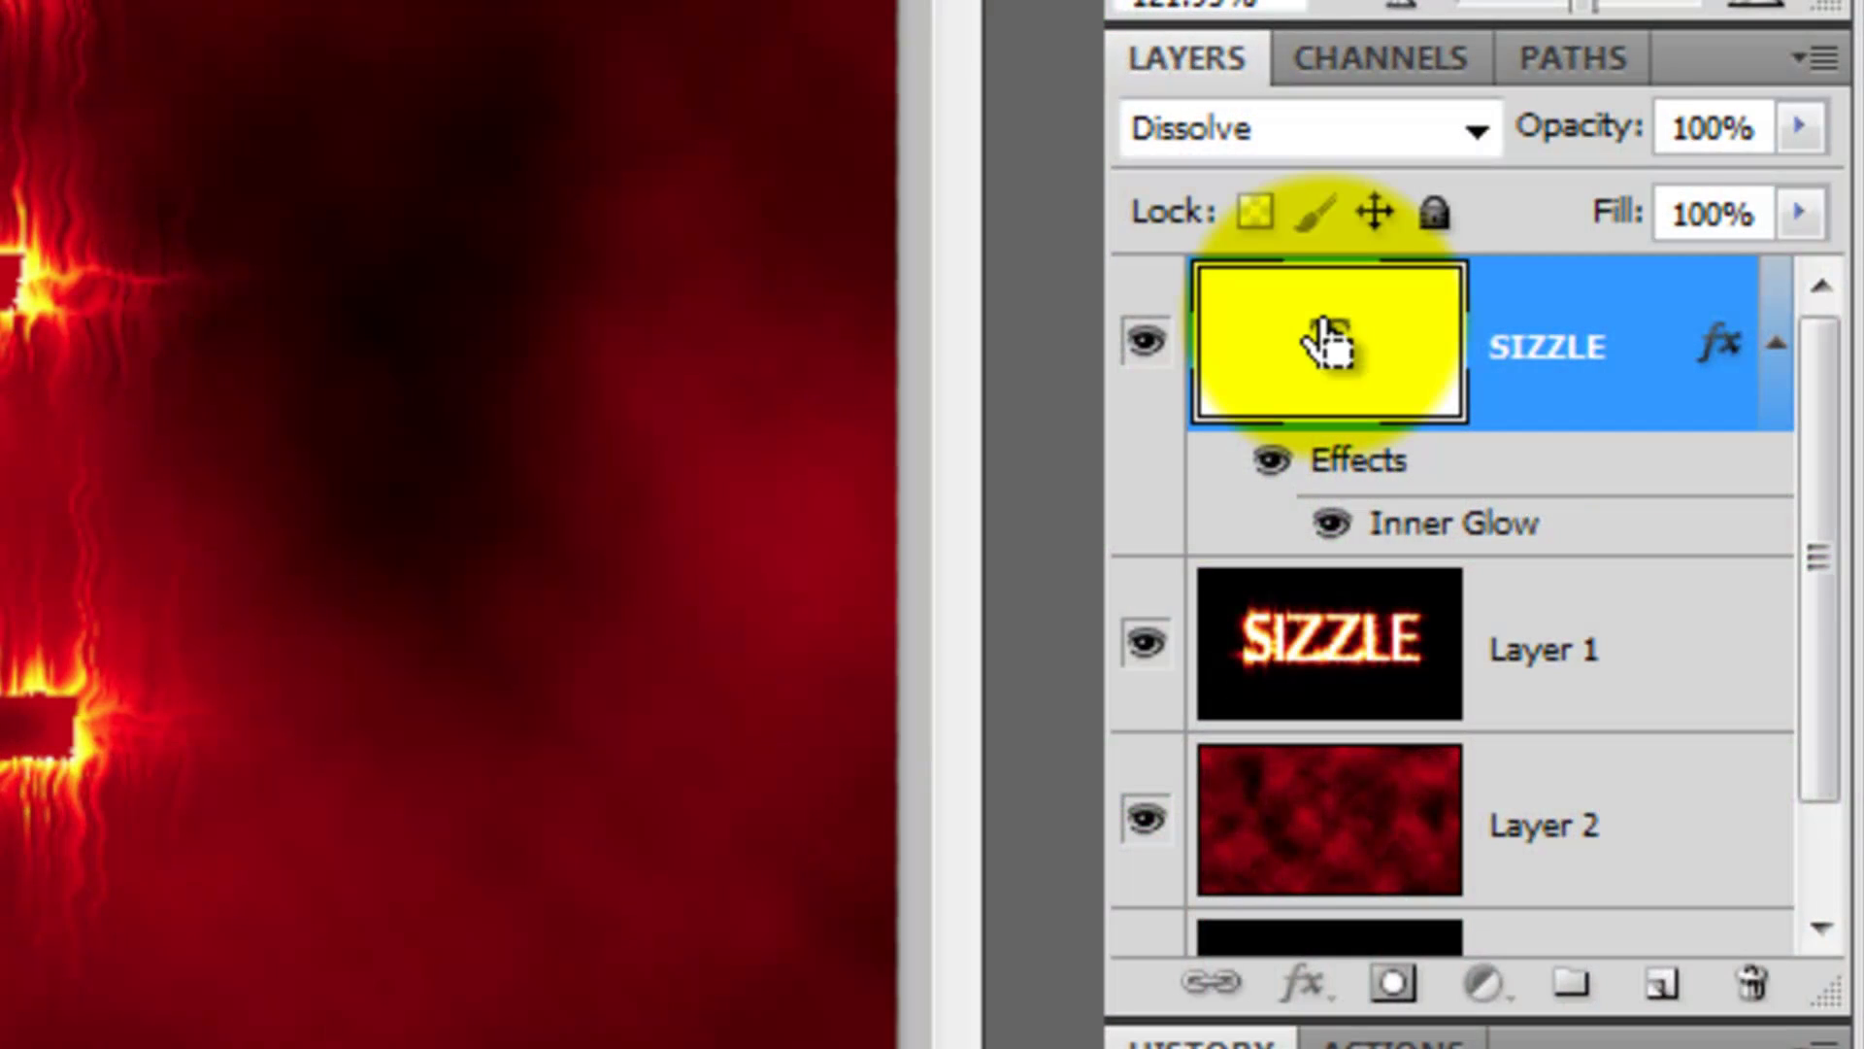
key("ctrl+j")
- Enable an Outer Glow on SIZZLE copy in Dissolve mode with pure red ff0000
left_click(1342, 469)
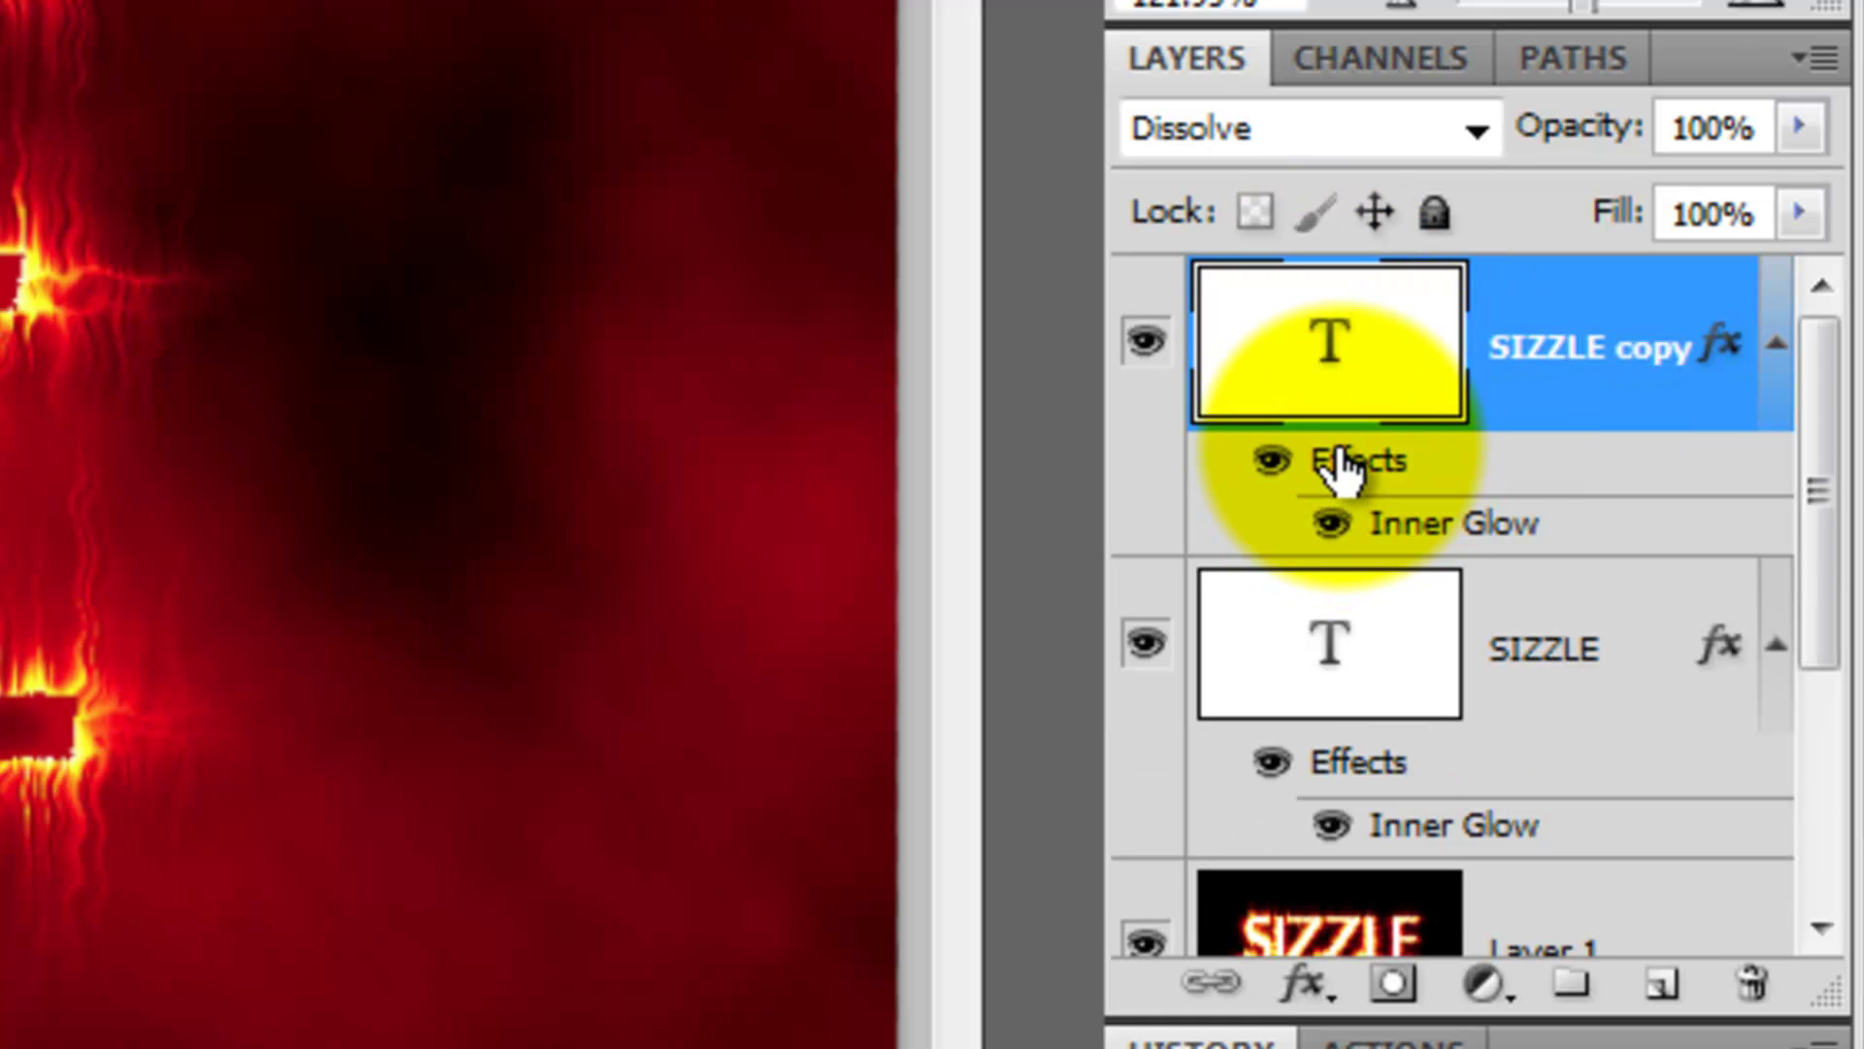
double_click(1341, 469)
left_click(162, 312)
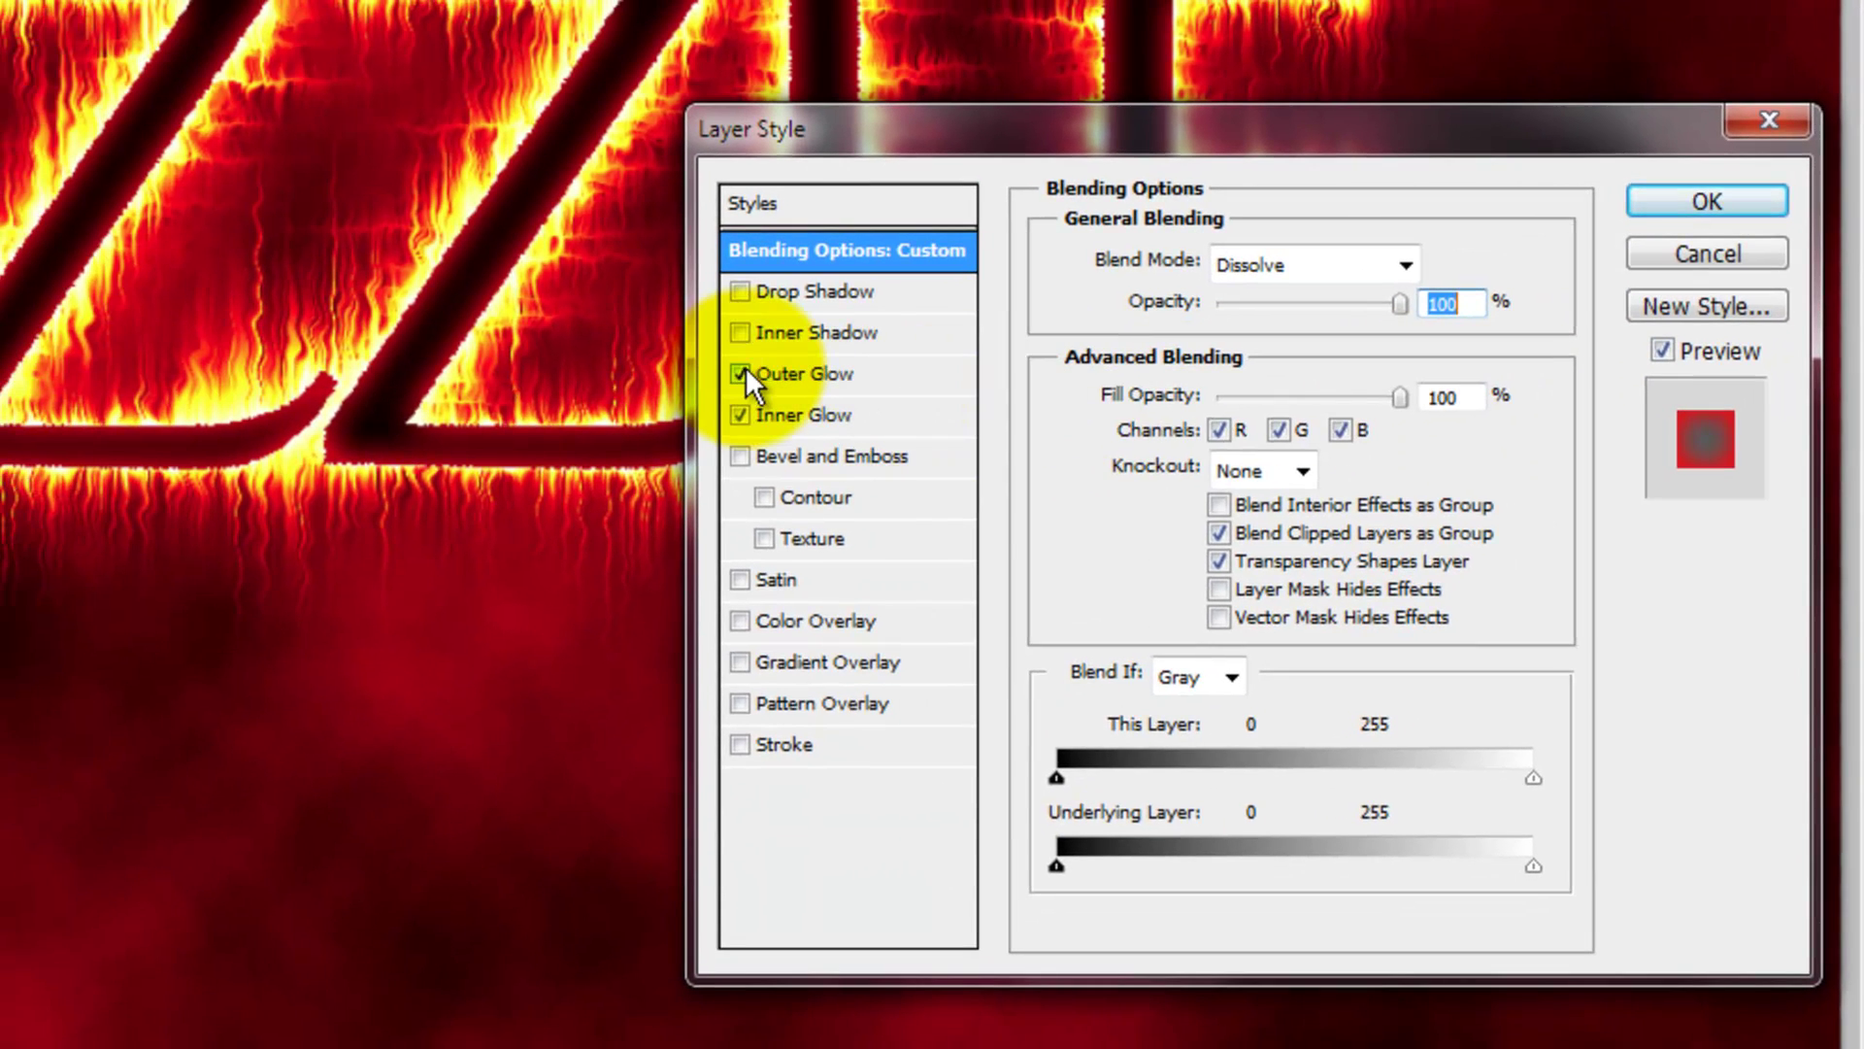
left_click(757, 374)
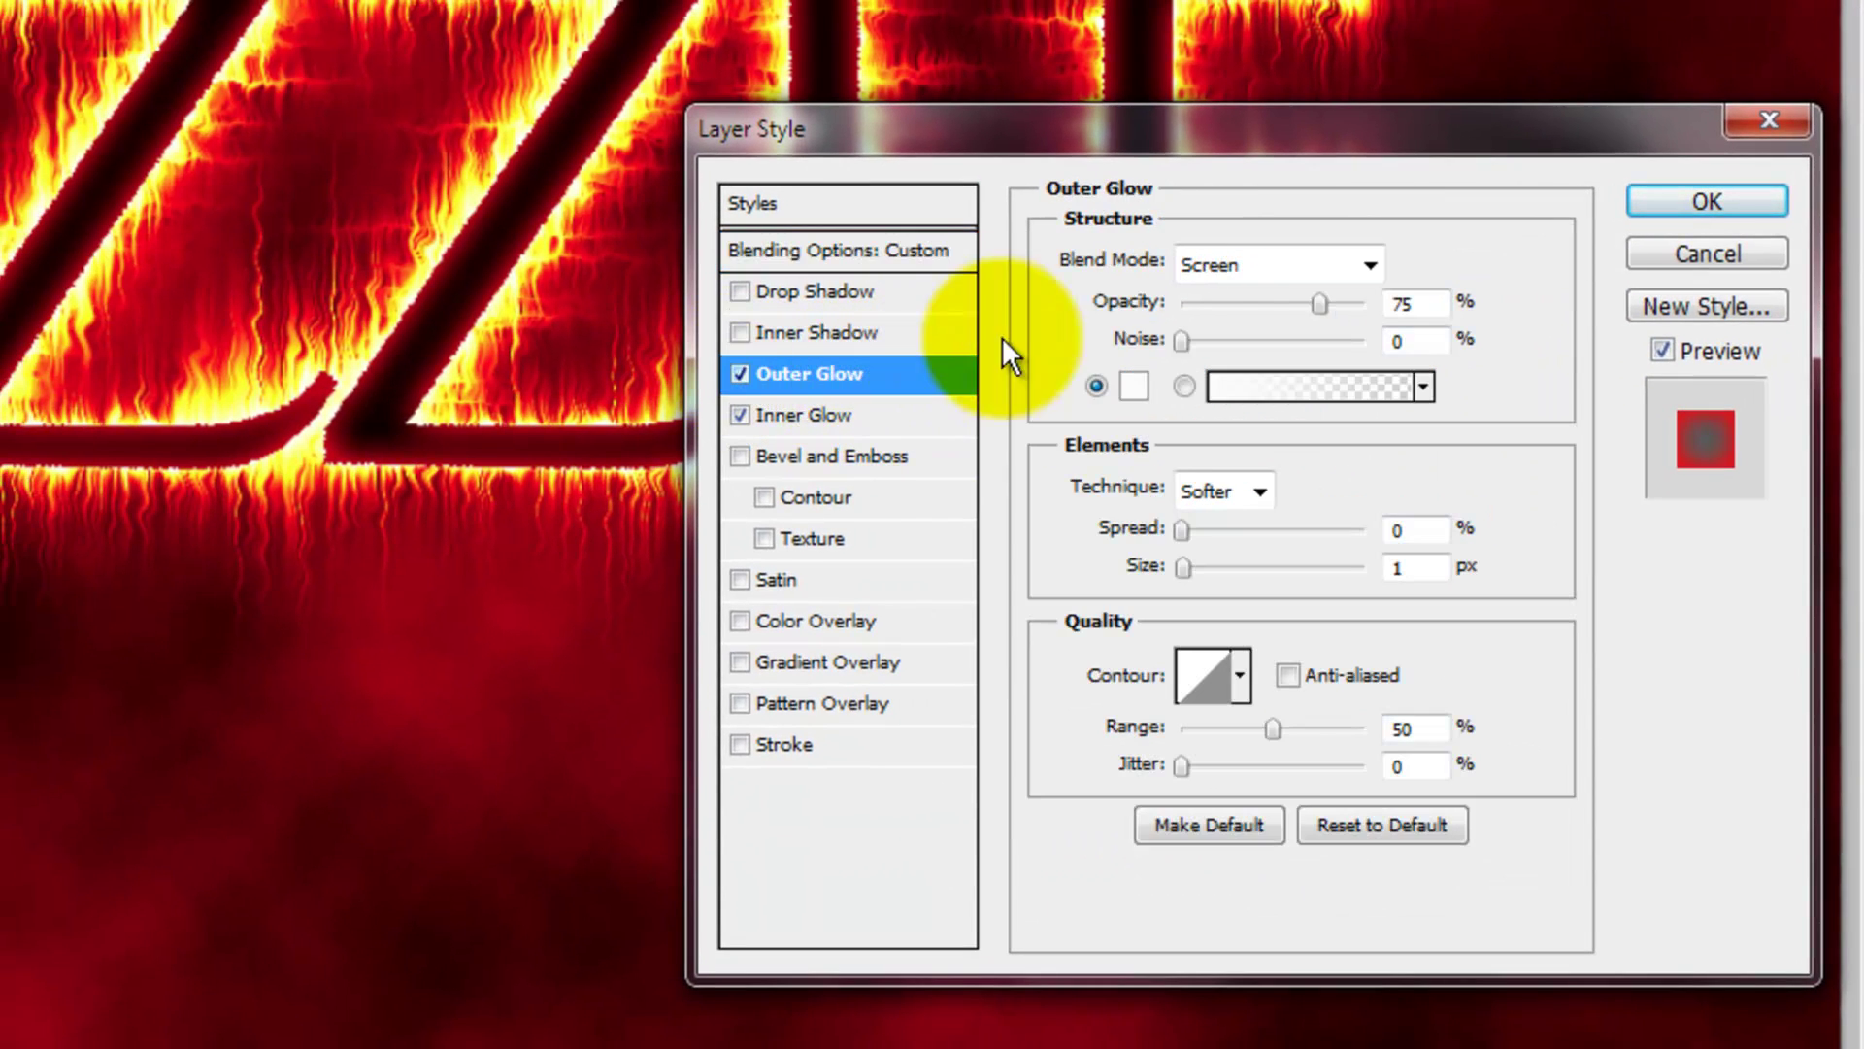
left_click(1373, 260)
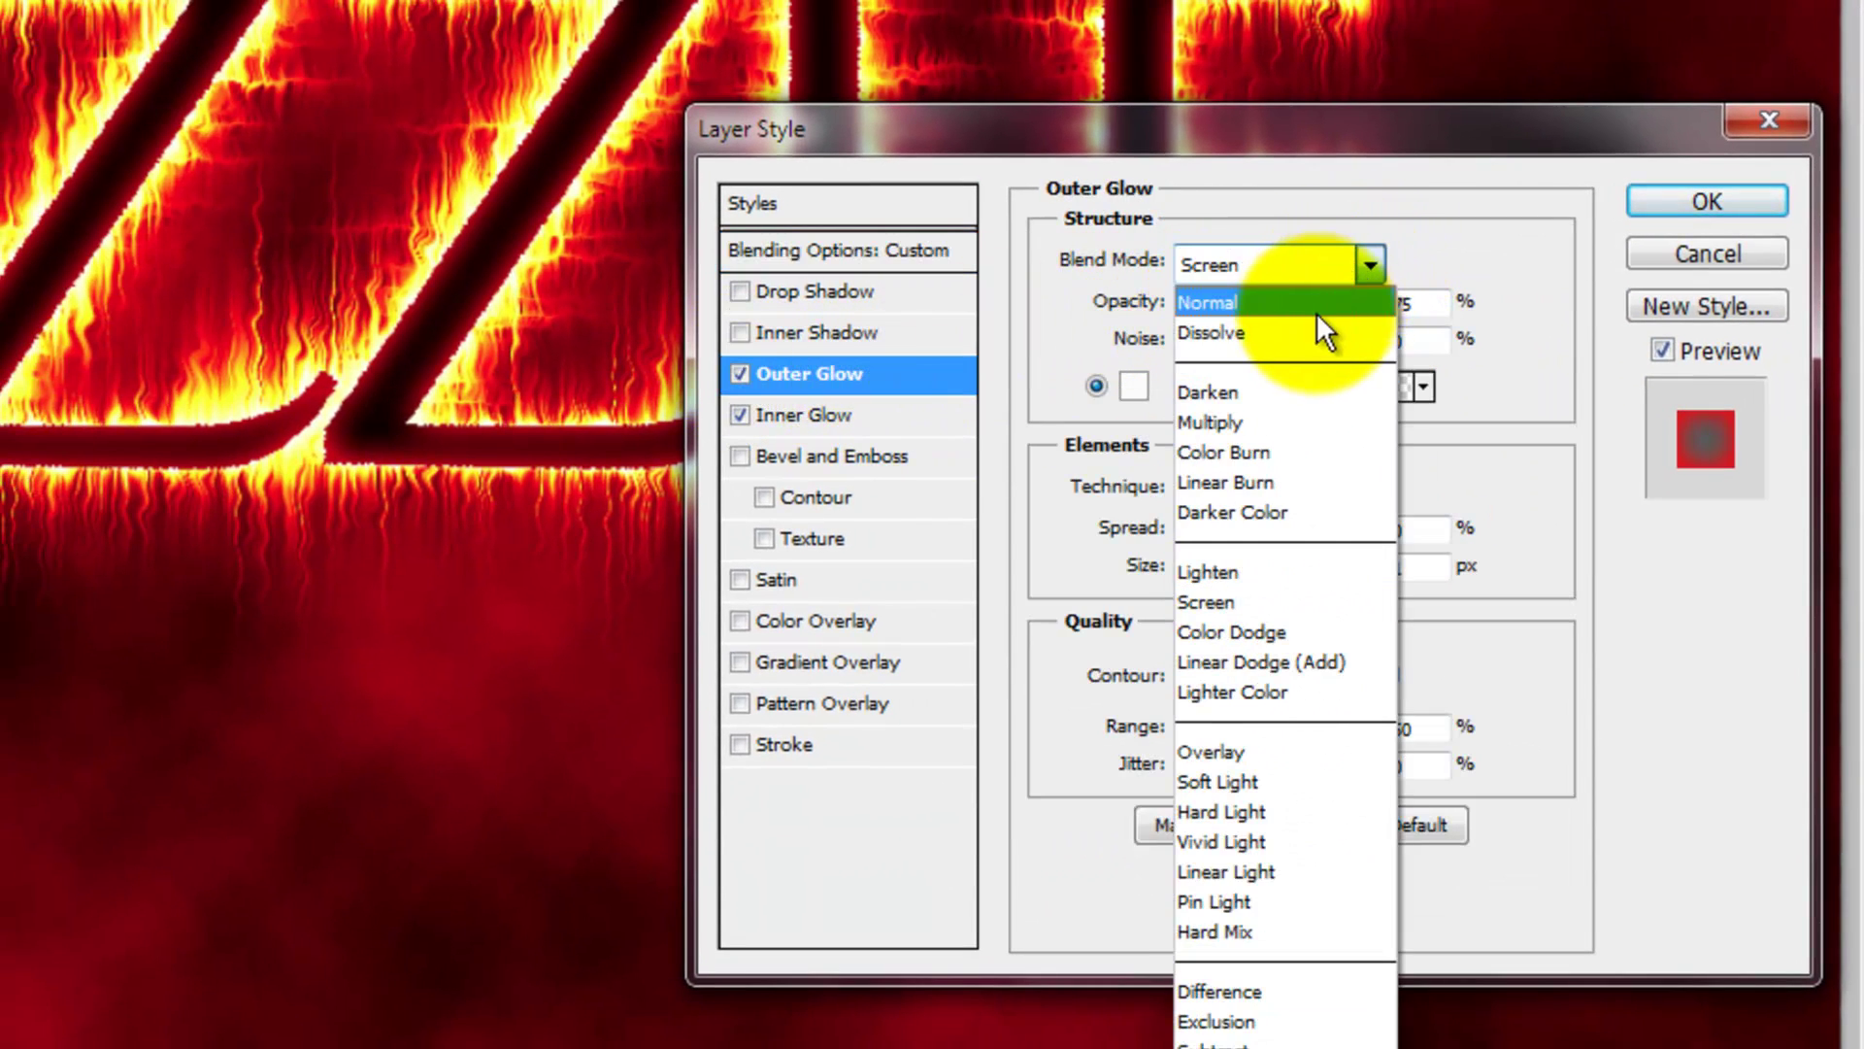
left_click(1279, 332)
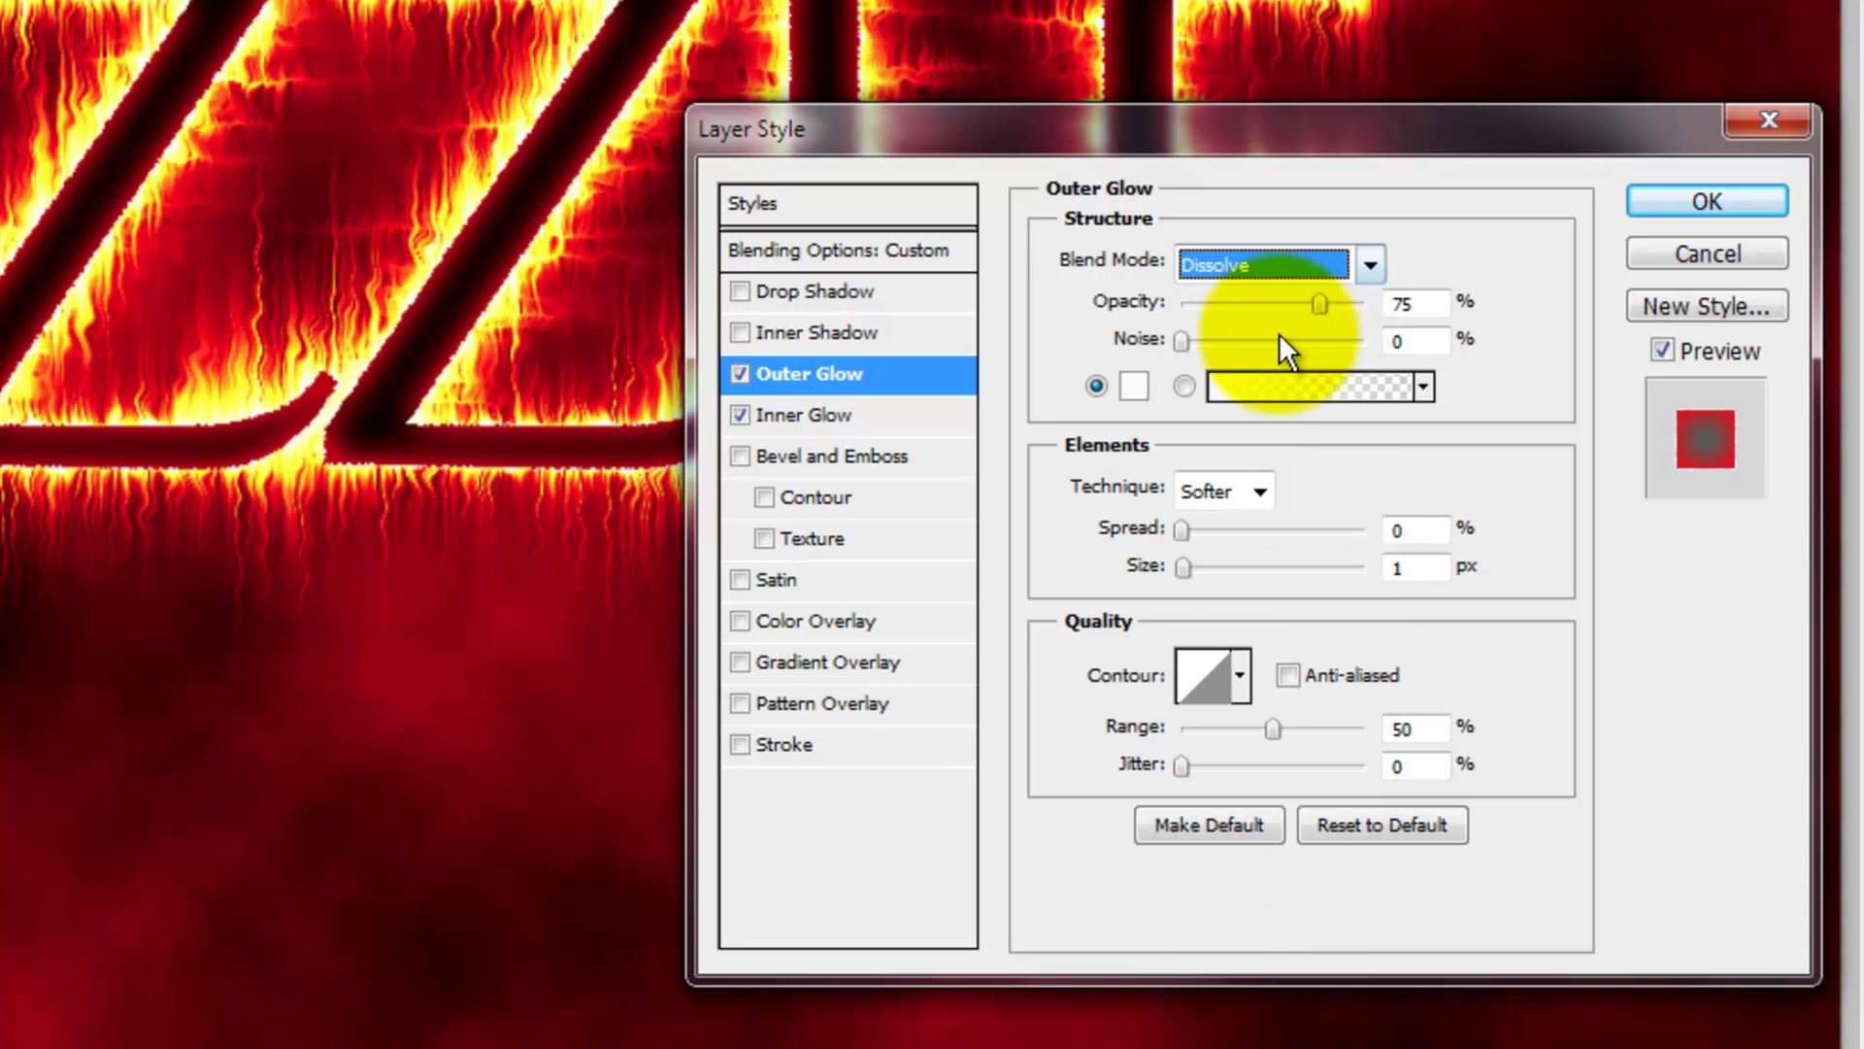
left_click(1134, 386)
left_click_drag(365, 469, 436, 436)
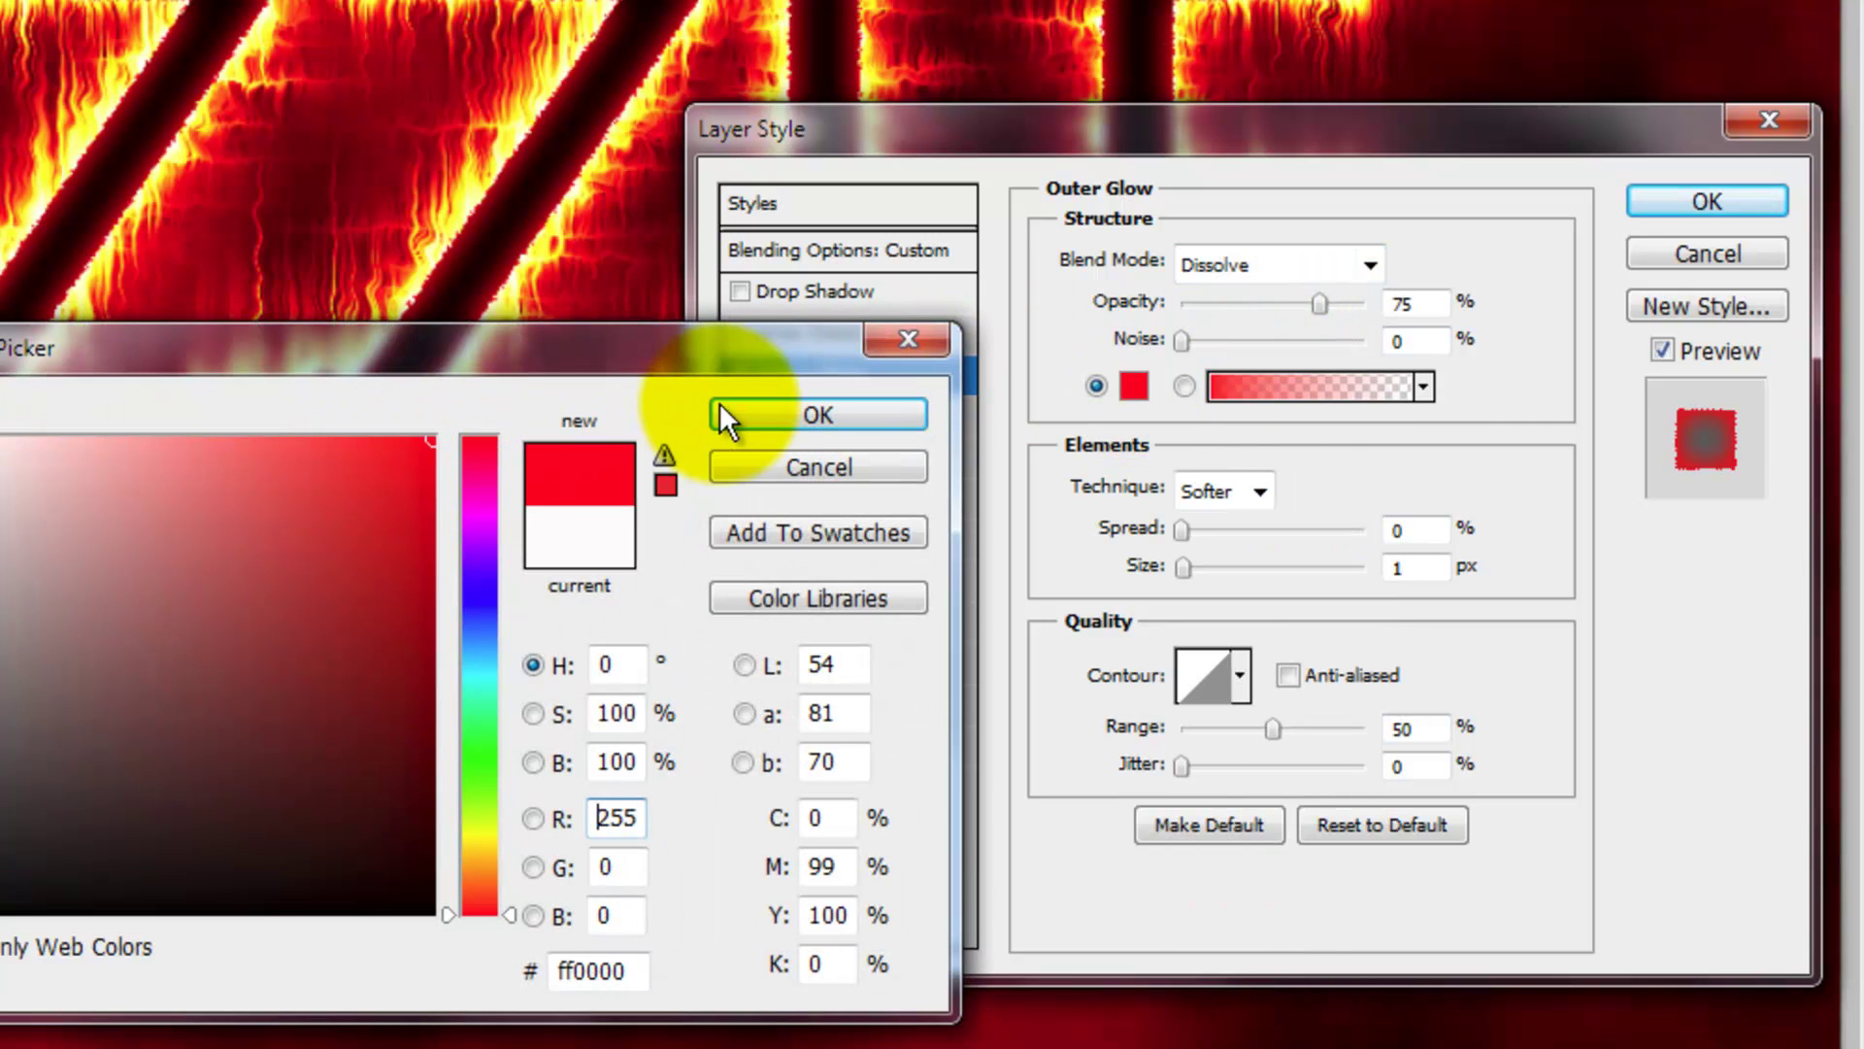
left_click(770, 420)
- Set the outer glow size to 81 px and its opacity to 16%
left_click_drag(1186, 570, 1200, 571)
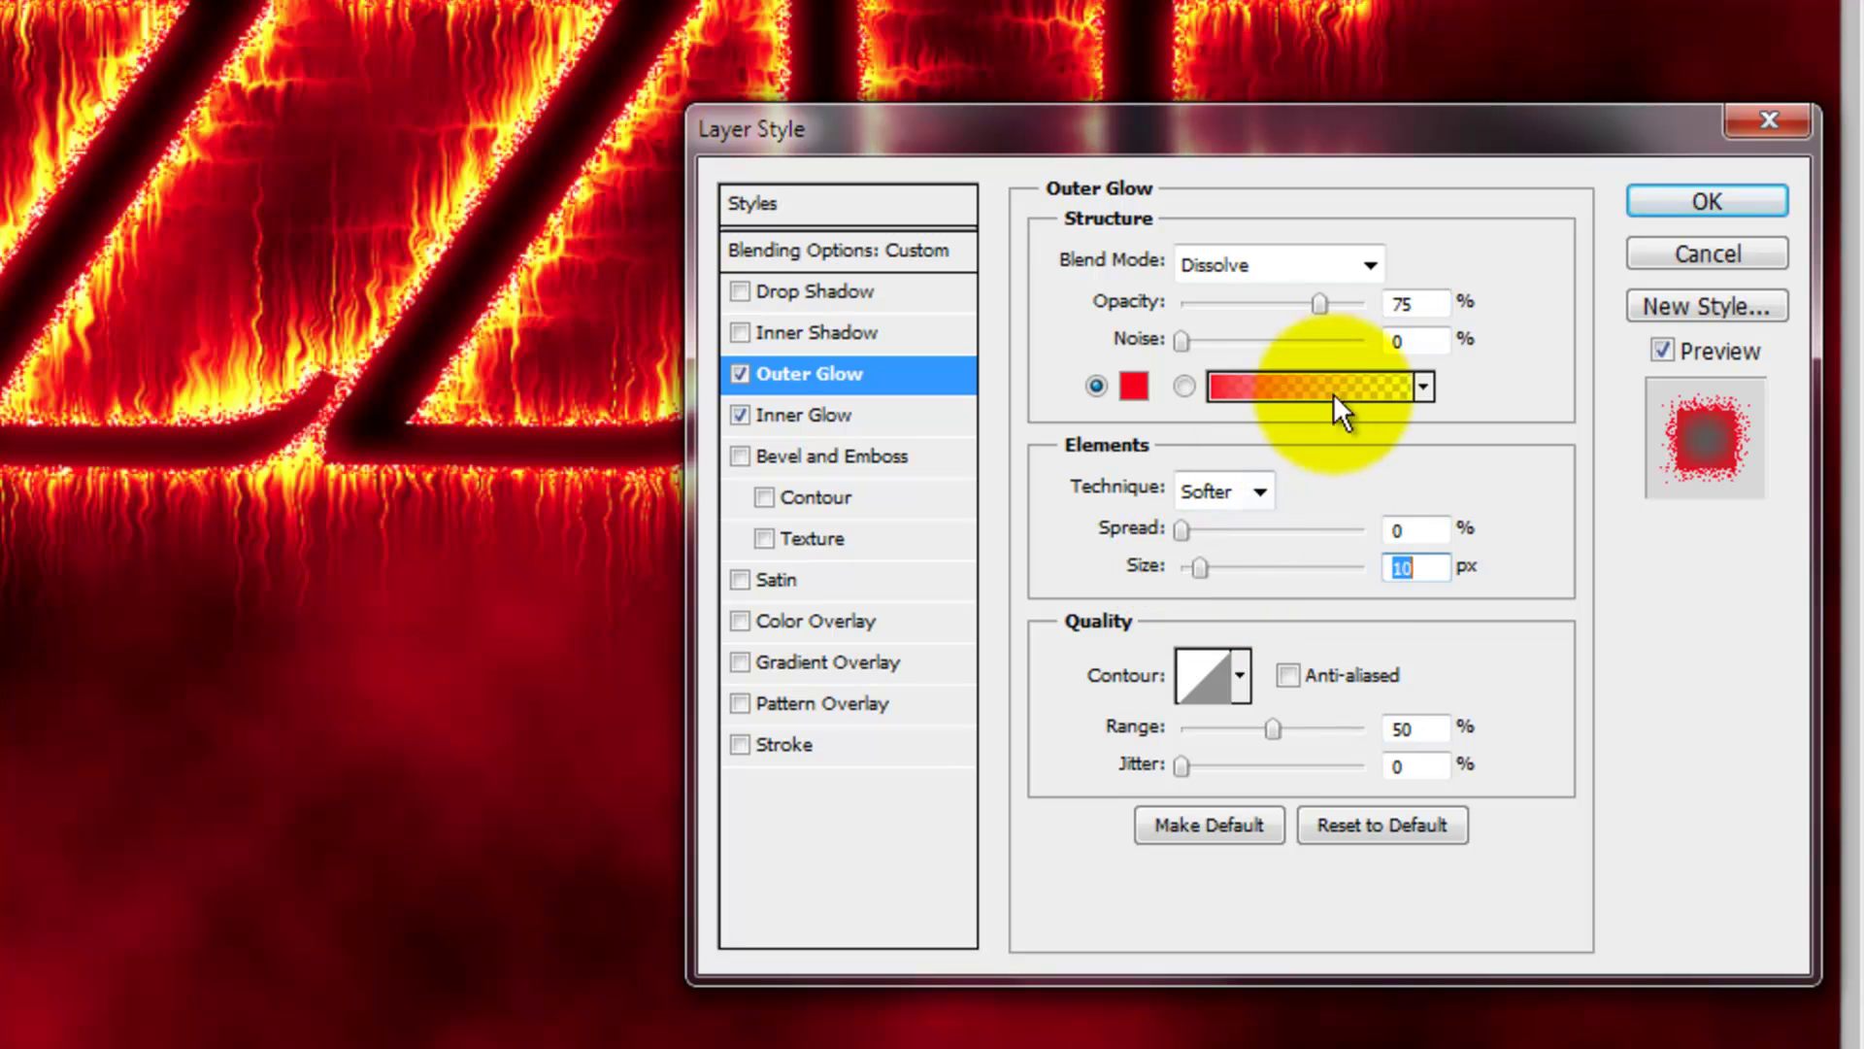
left_click_drag(1320, 304, 1245, 342)
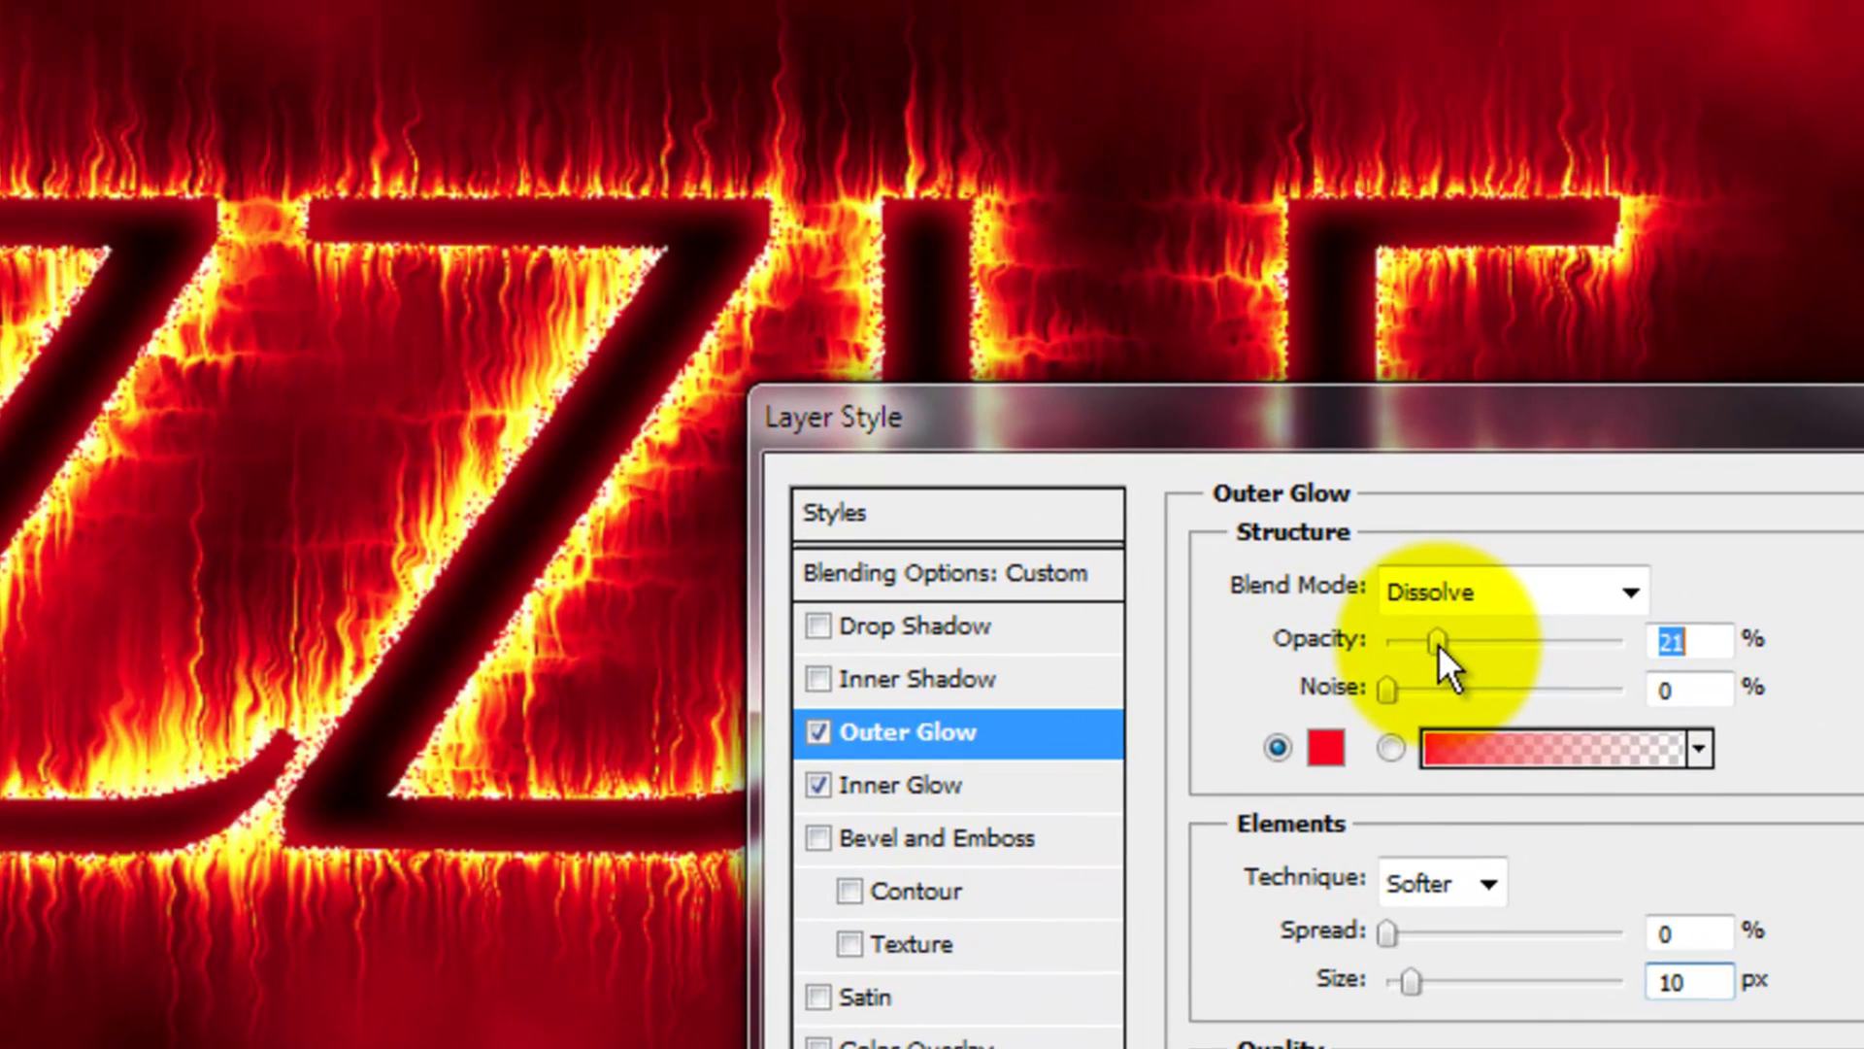
left_click_drag(1229, 618, 1263, 617)
left_click_drag(1458, 982, 1474, 981)
left_click_drag(1438, 642, 1426, 643)
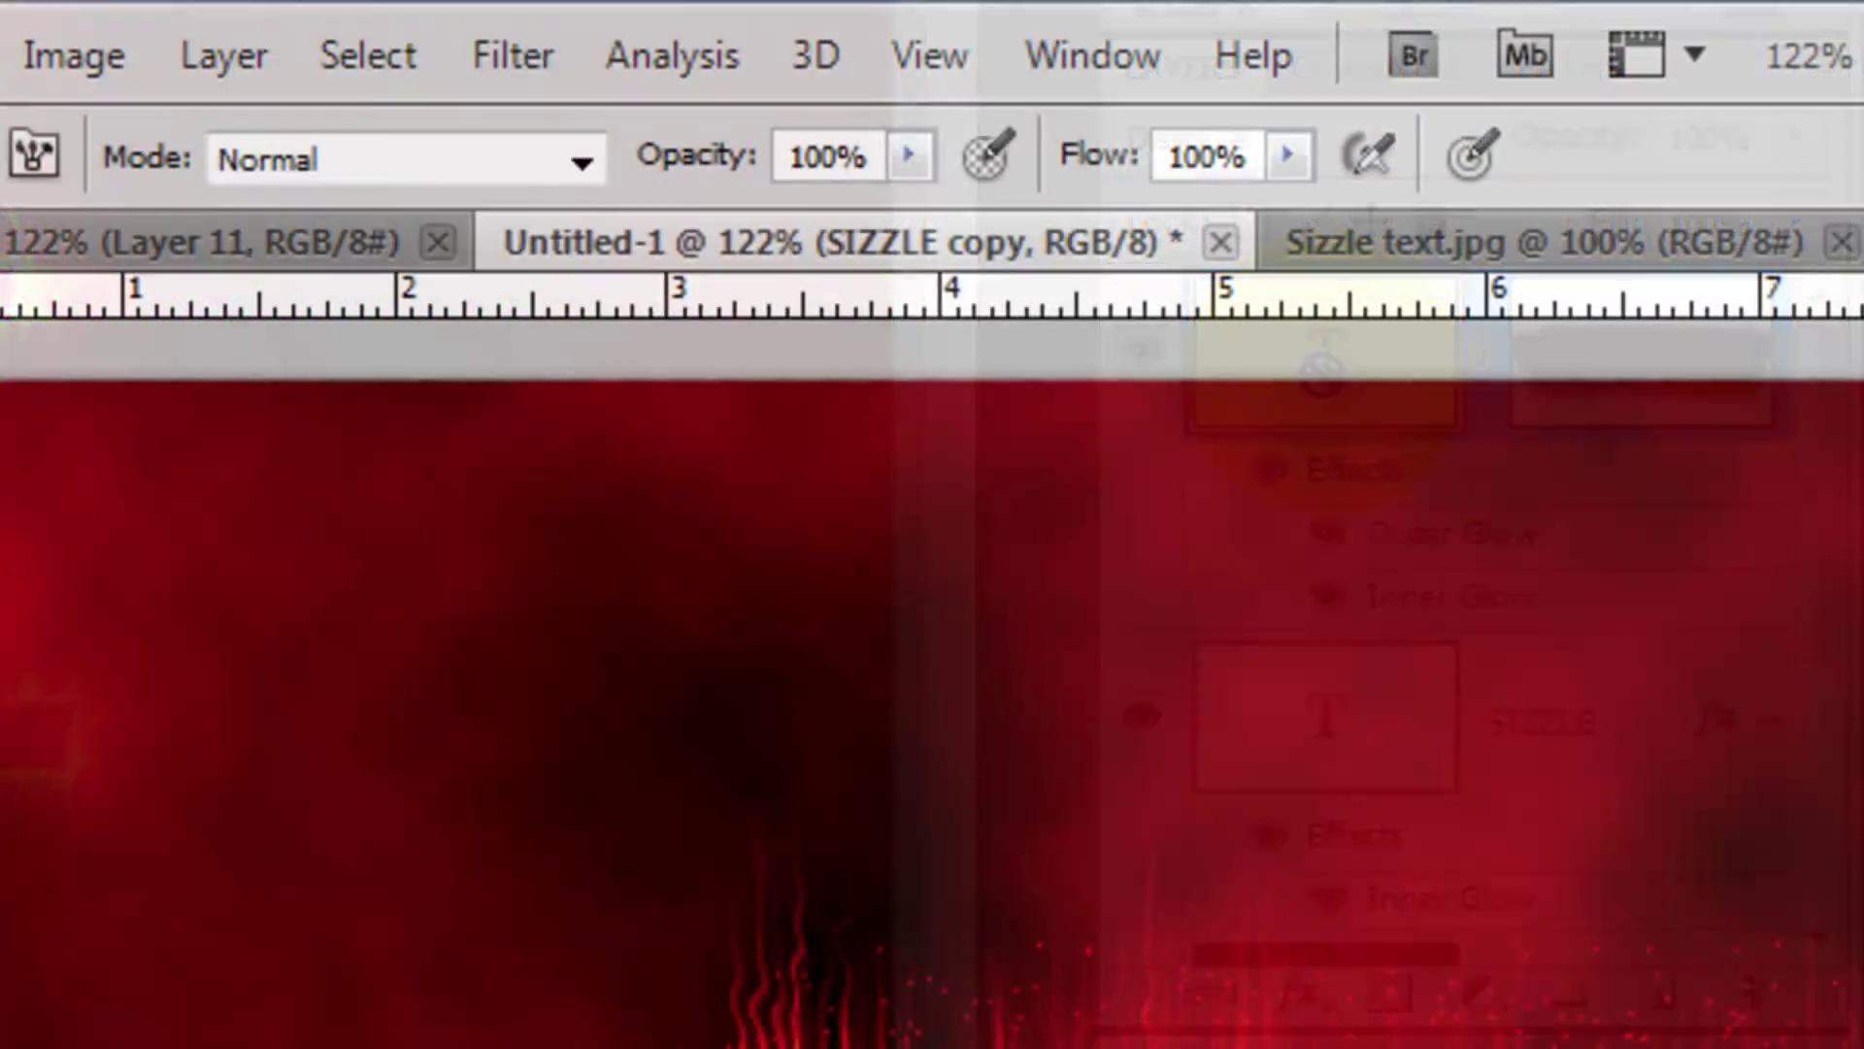
- Convert SIZZLE copy for Smart Filters, turning it into a smart object
left_click(510, 55)
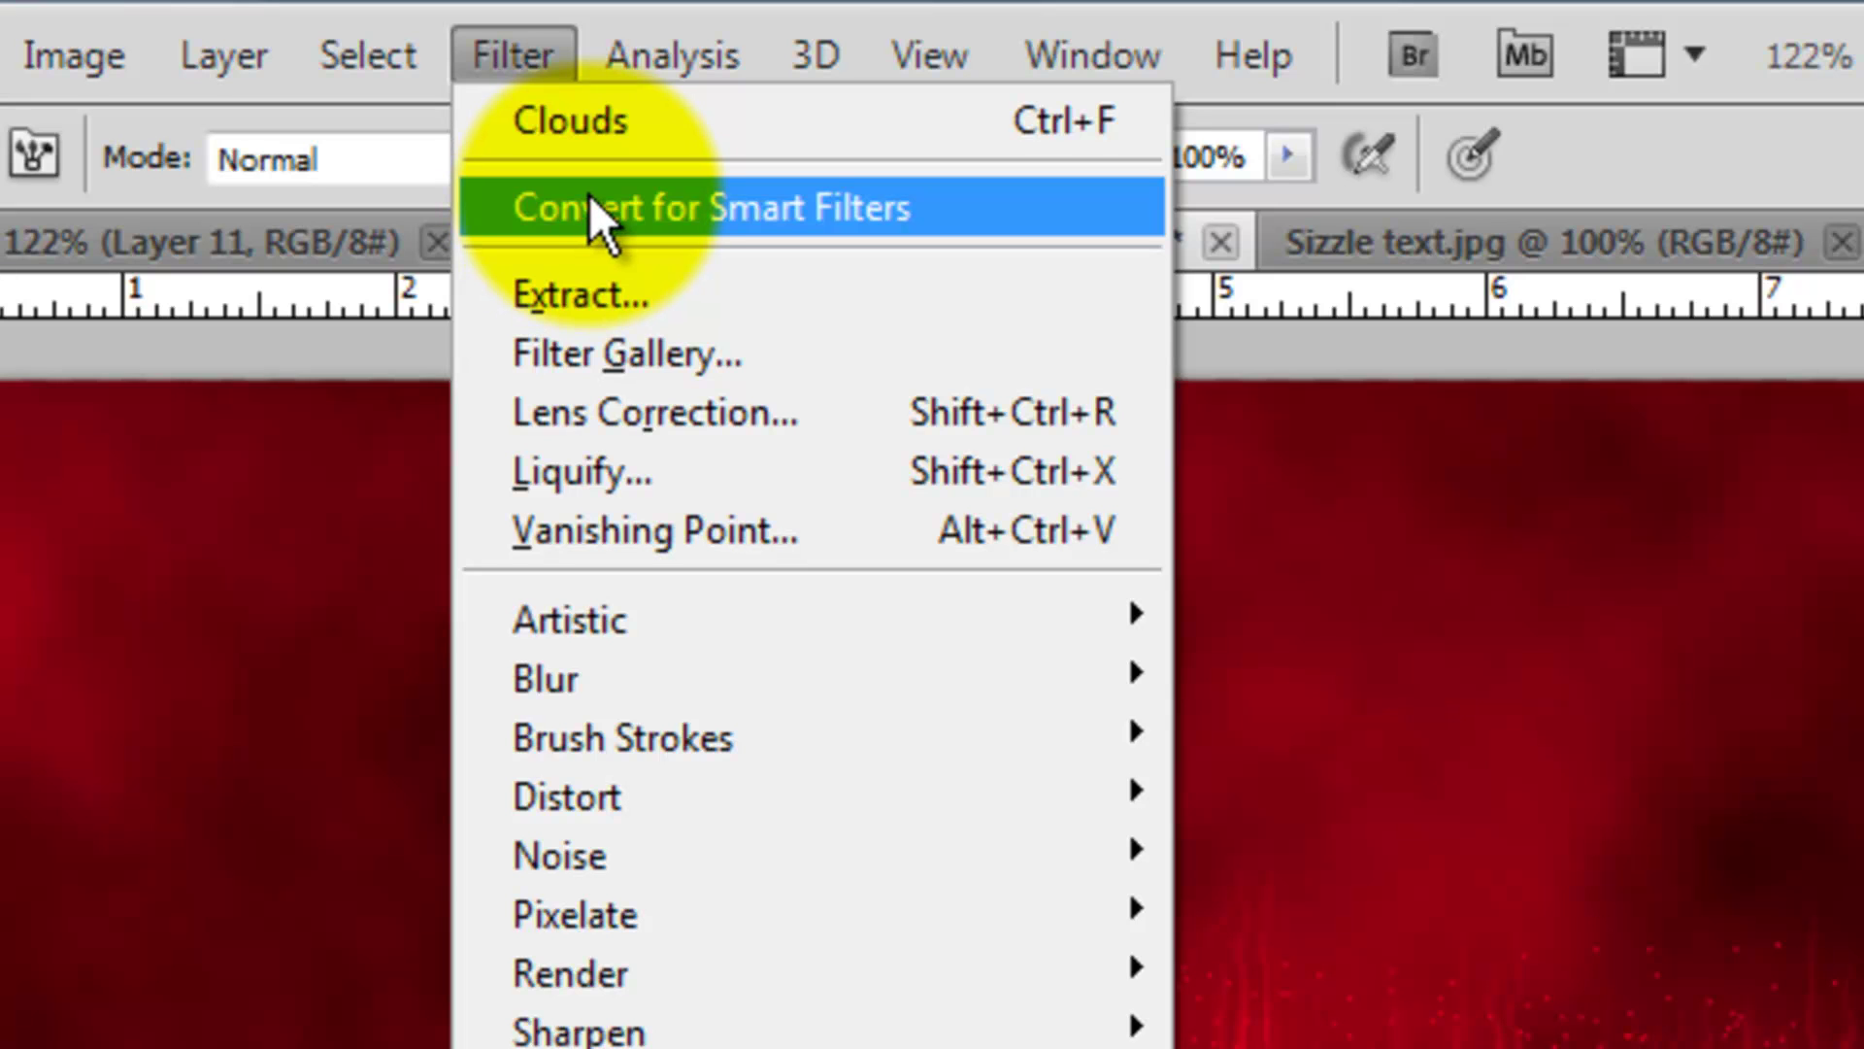
left_click(595, 218)
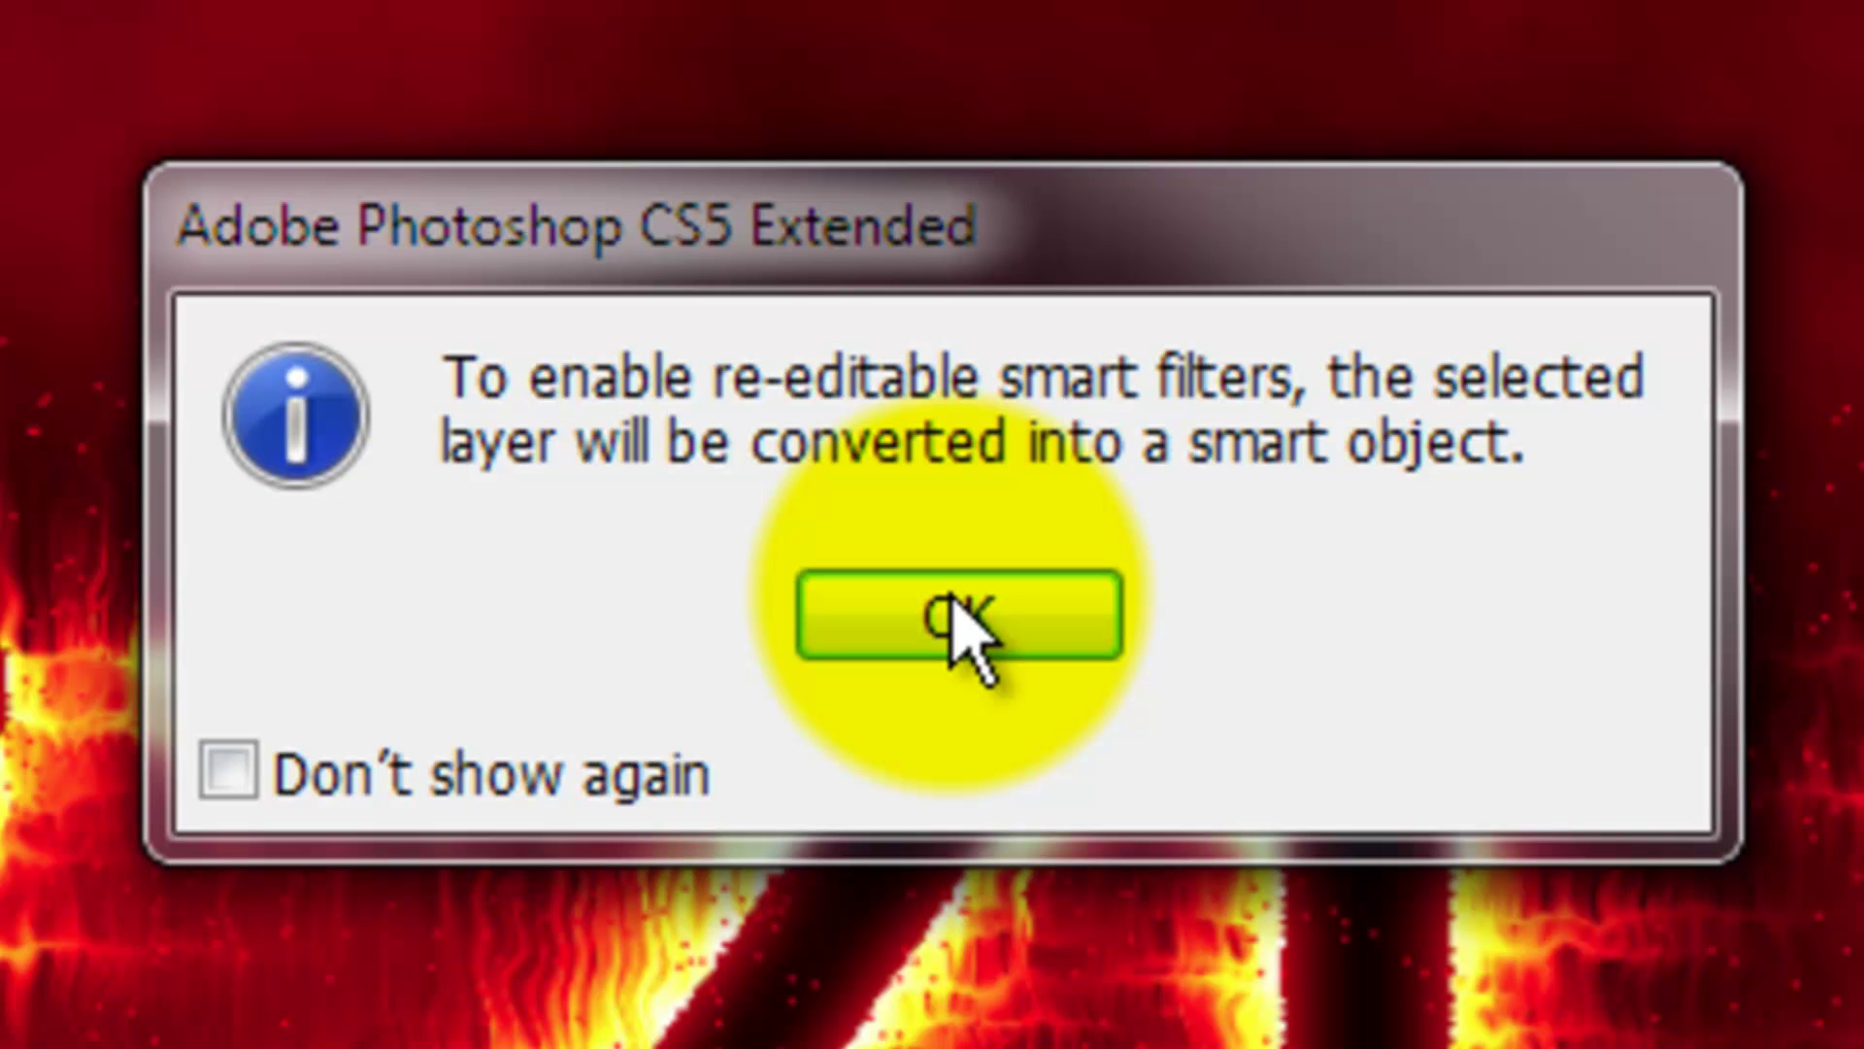
left_click(961, 629)
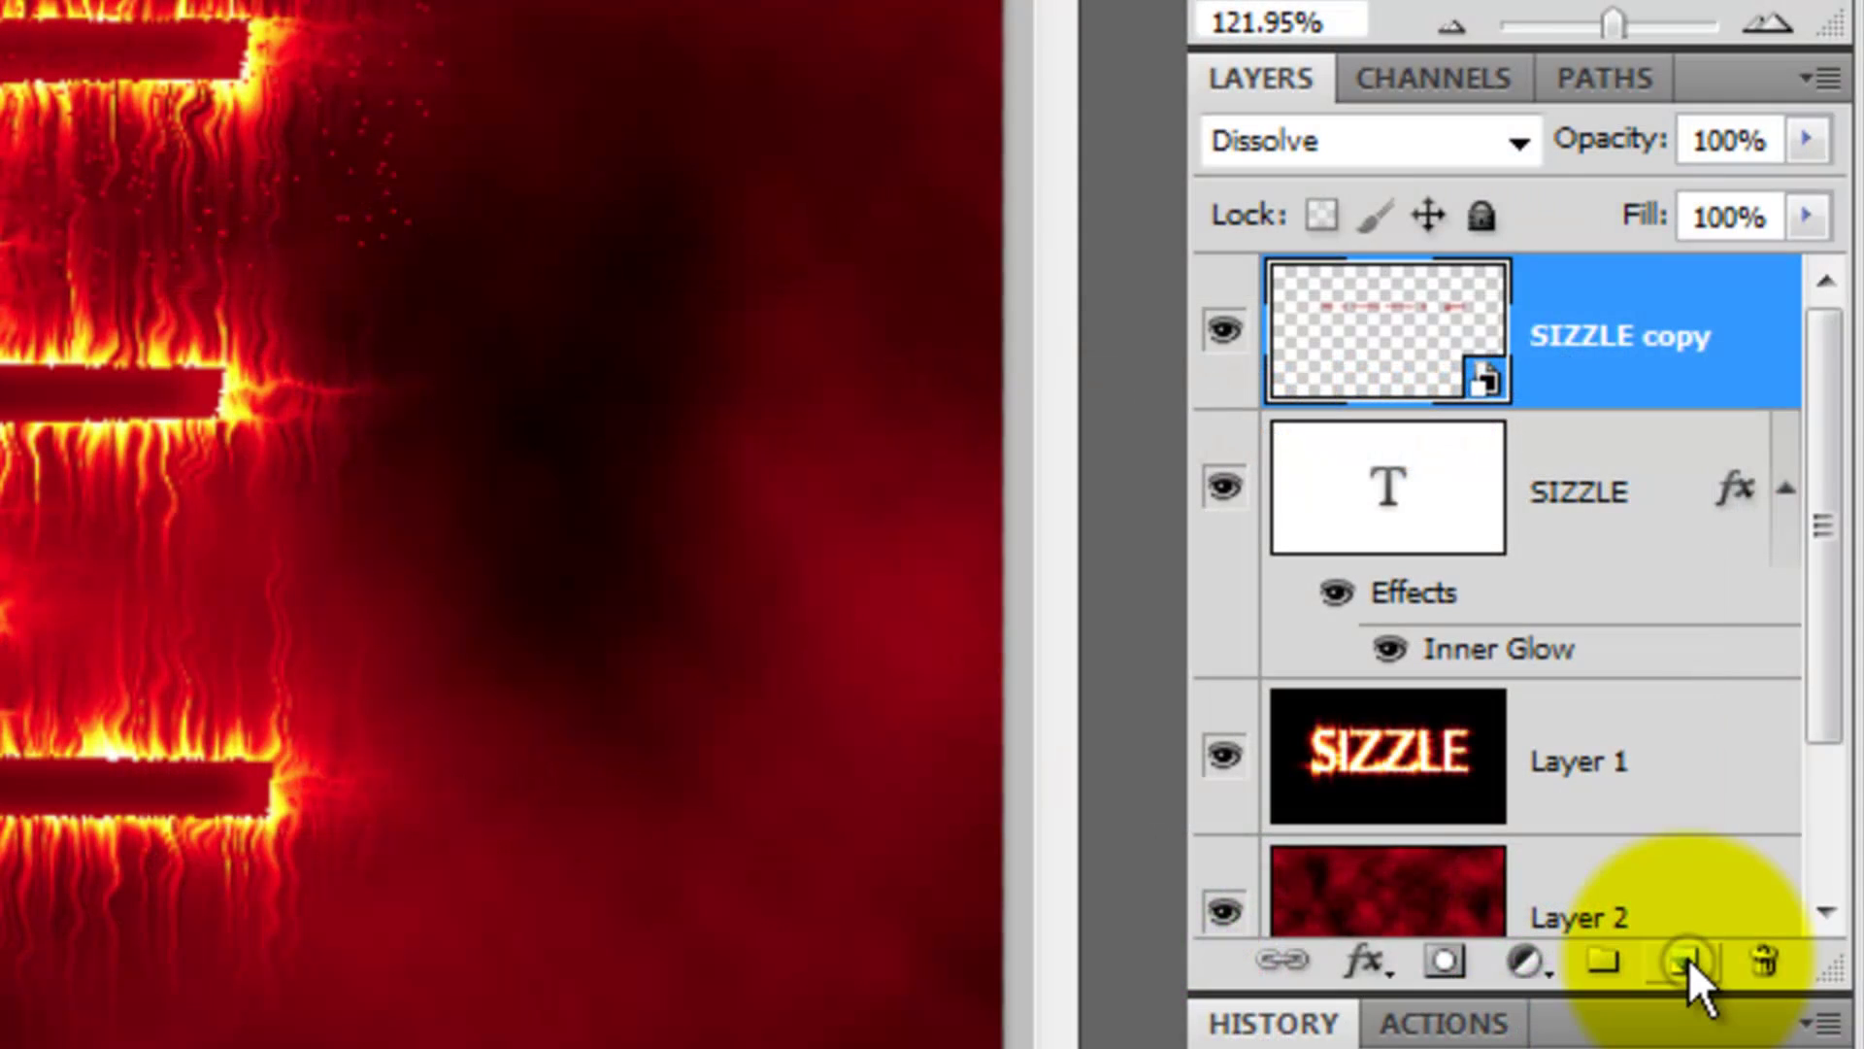
- Add a new black-filled layer, then render Clouds and Difference Clouds on it
left_click(1687, 959)
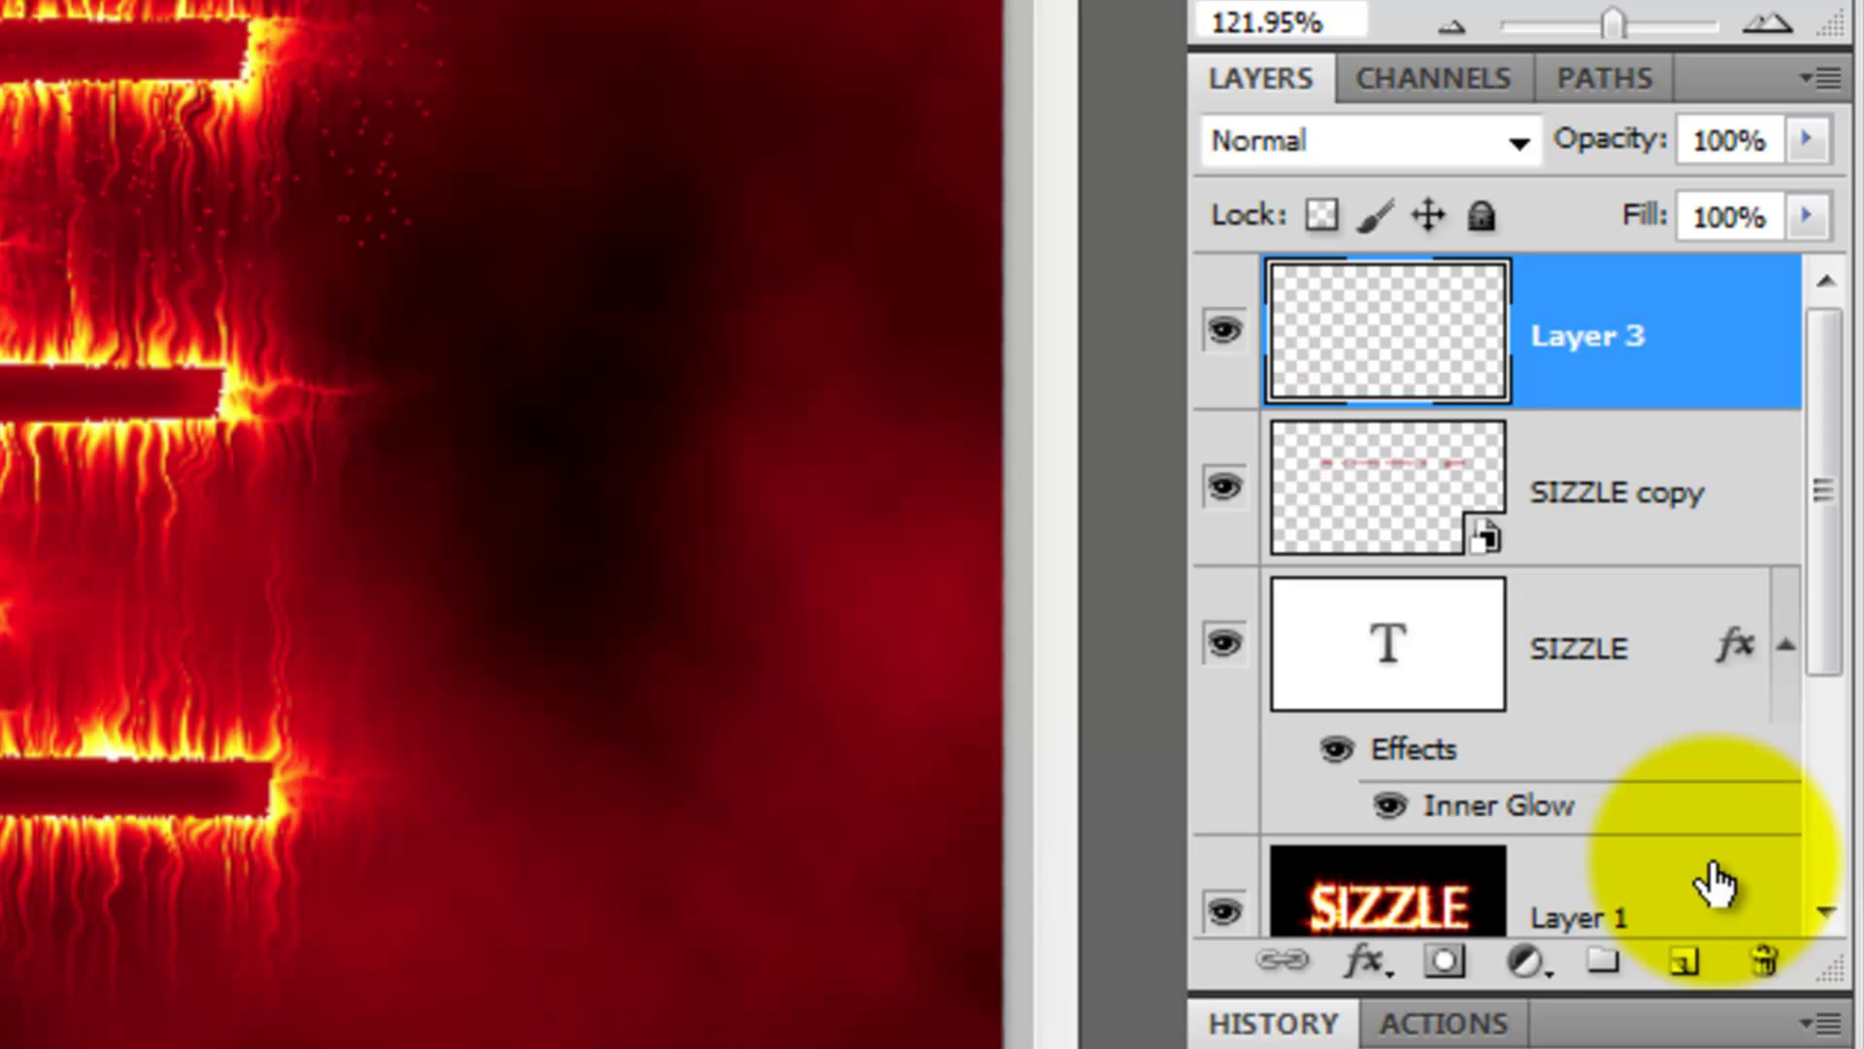
key("alt+Delete")
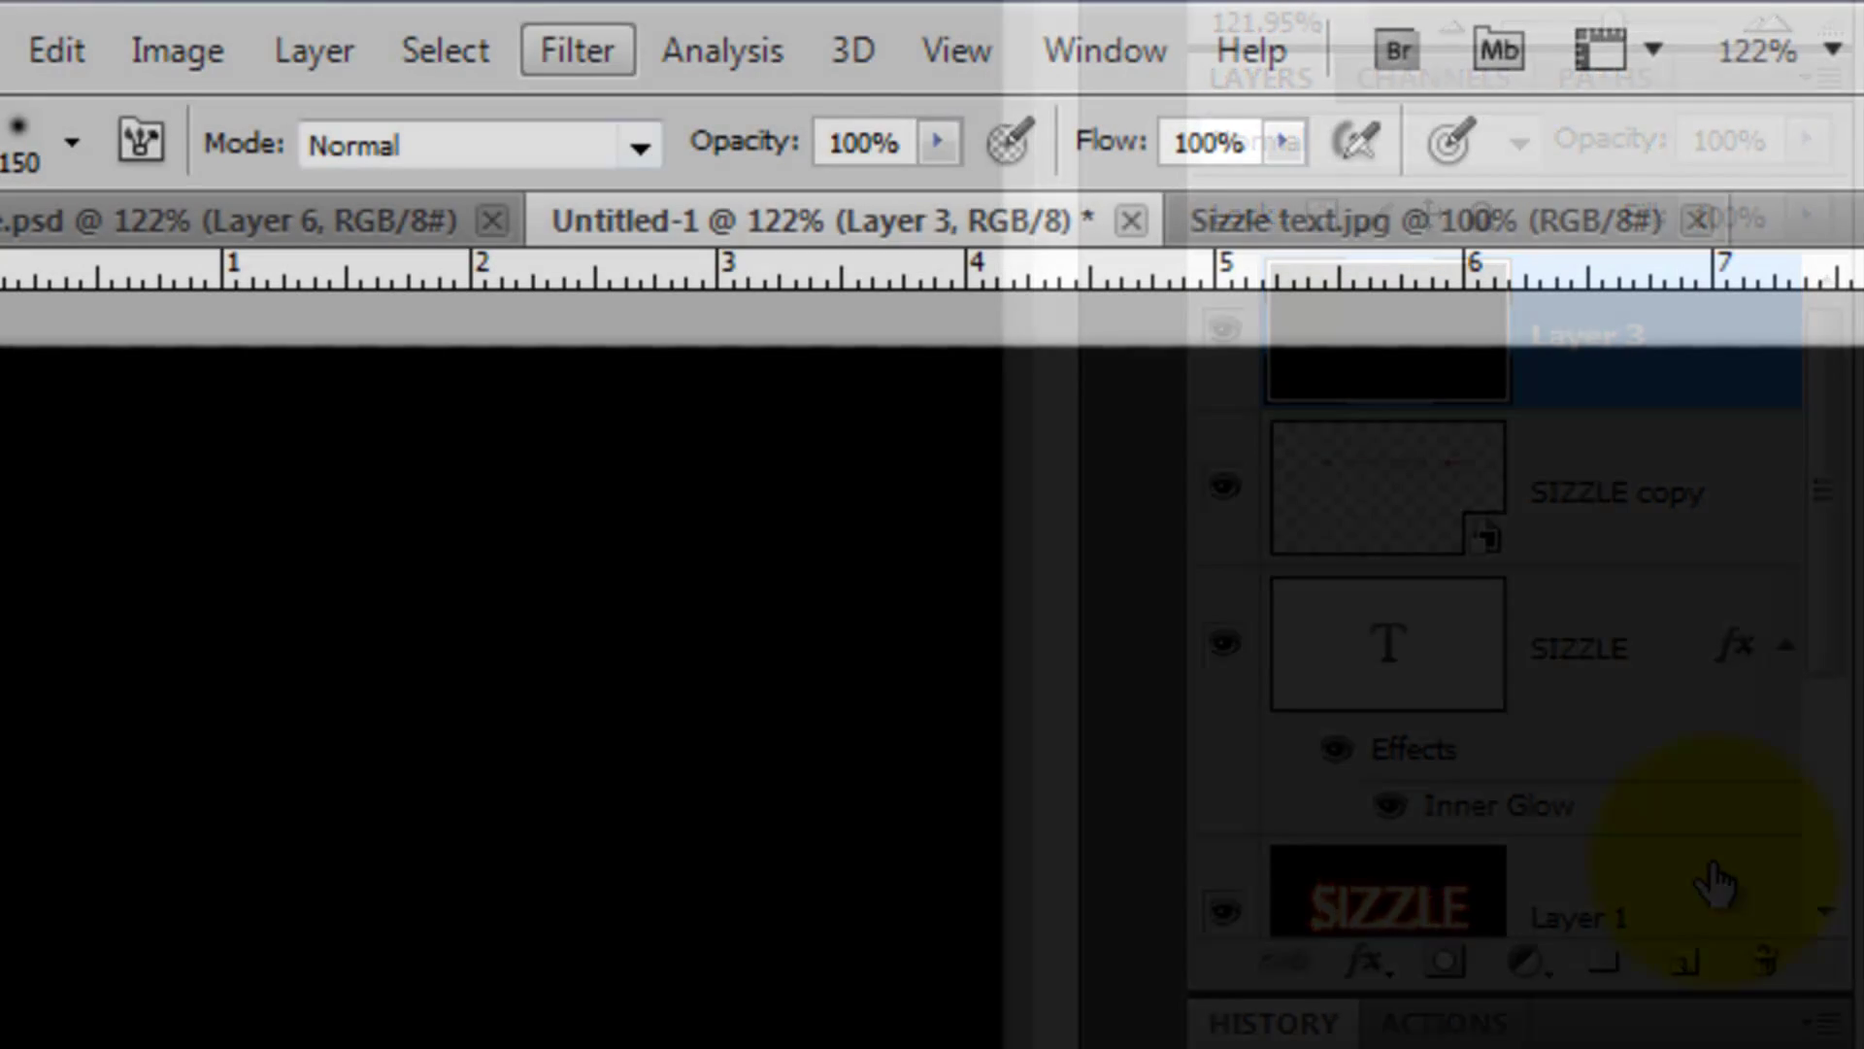
left_click(579, 49)
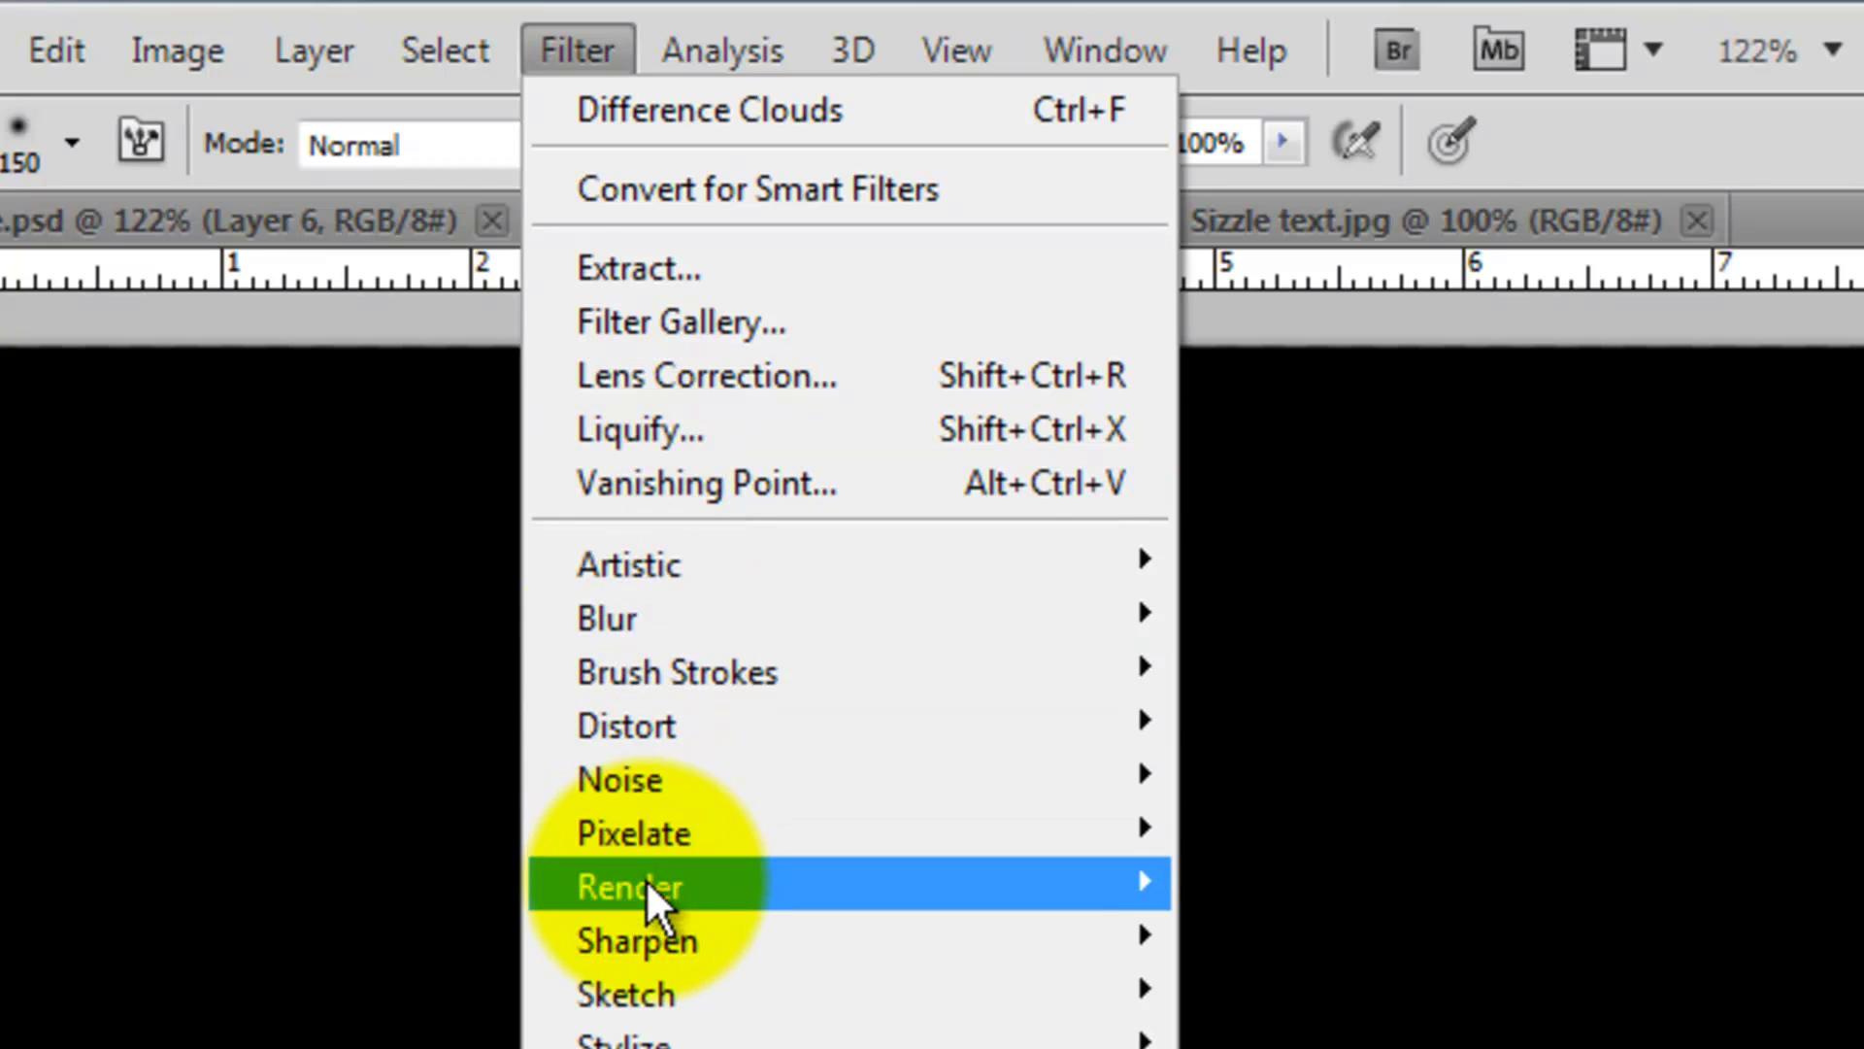
mouse_move(639, 883)
left_click(371, 883)
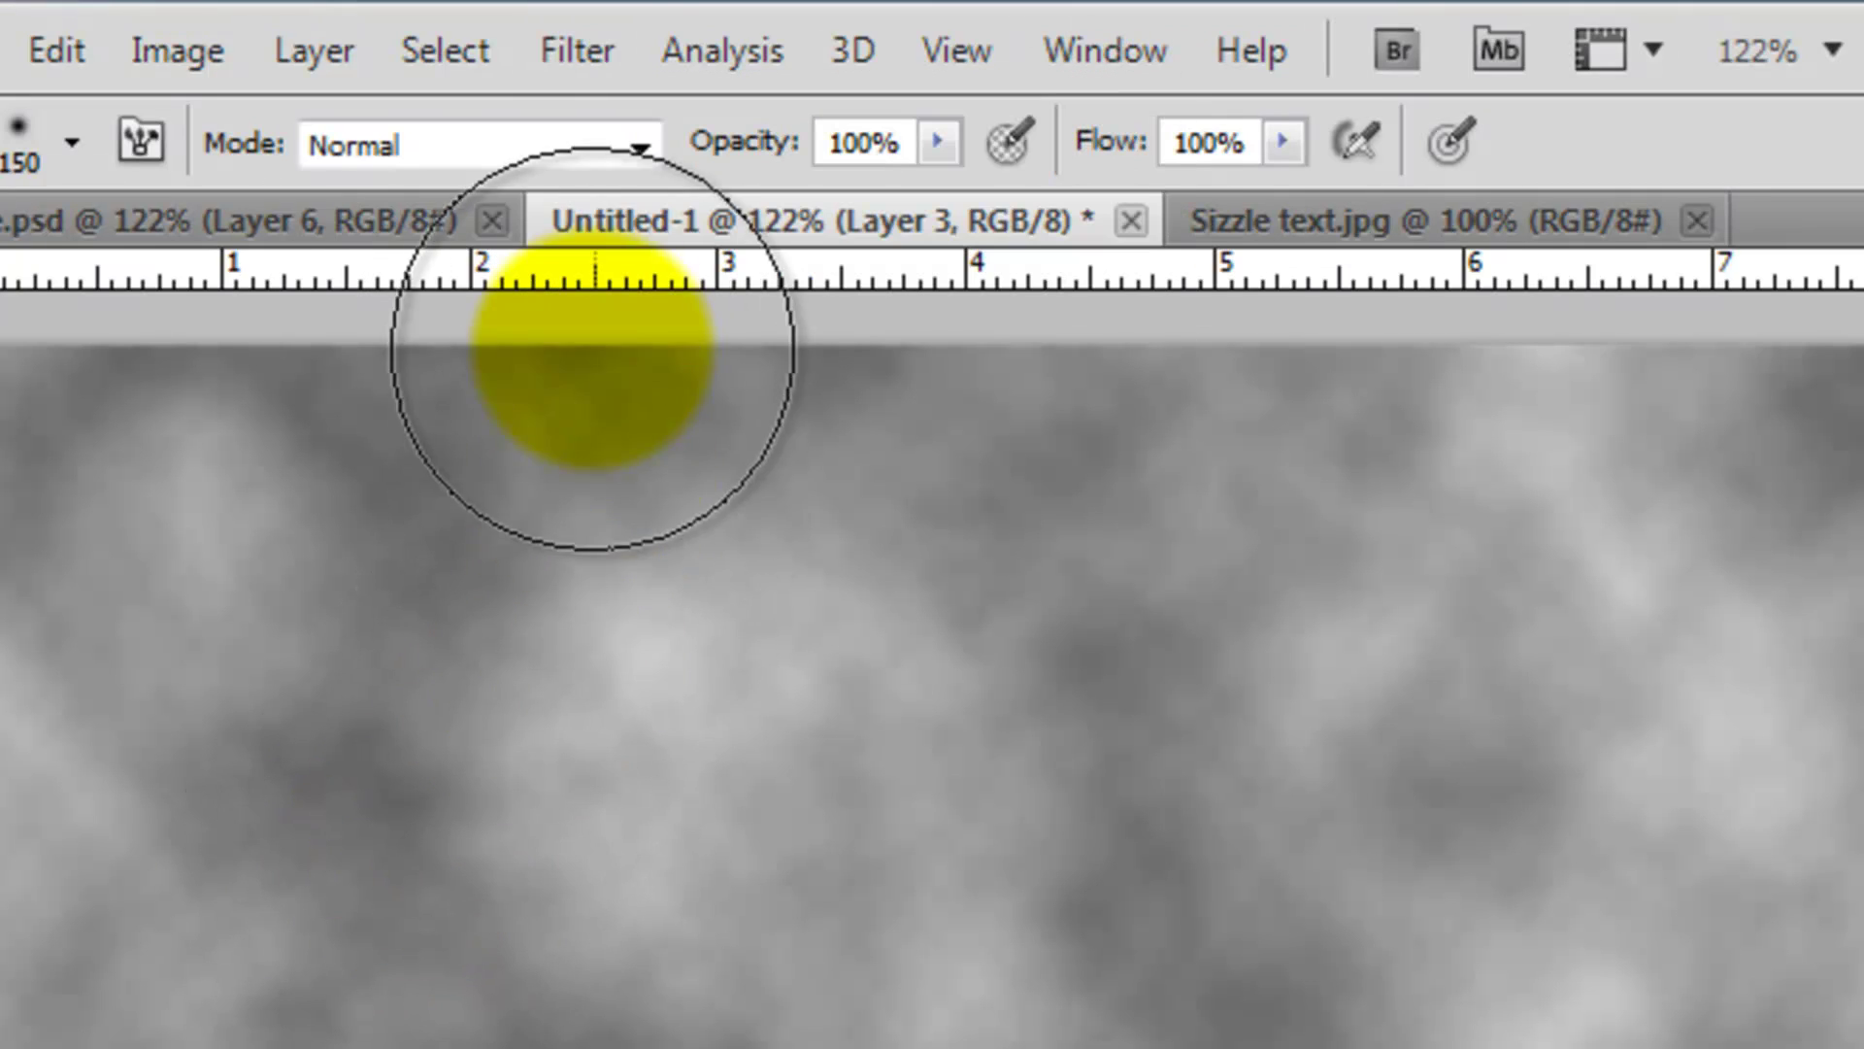
left_click(572, 45)
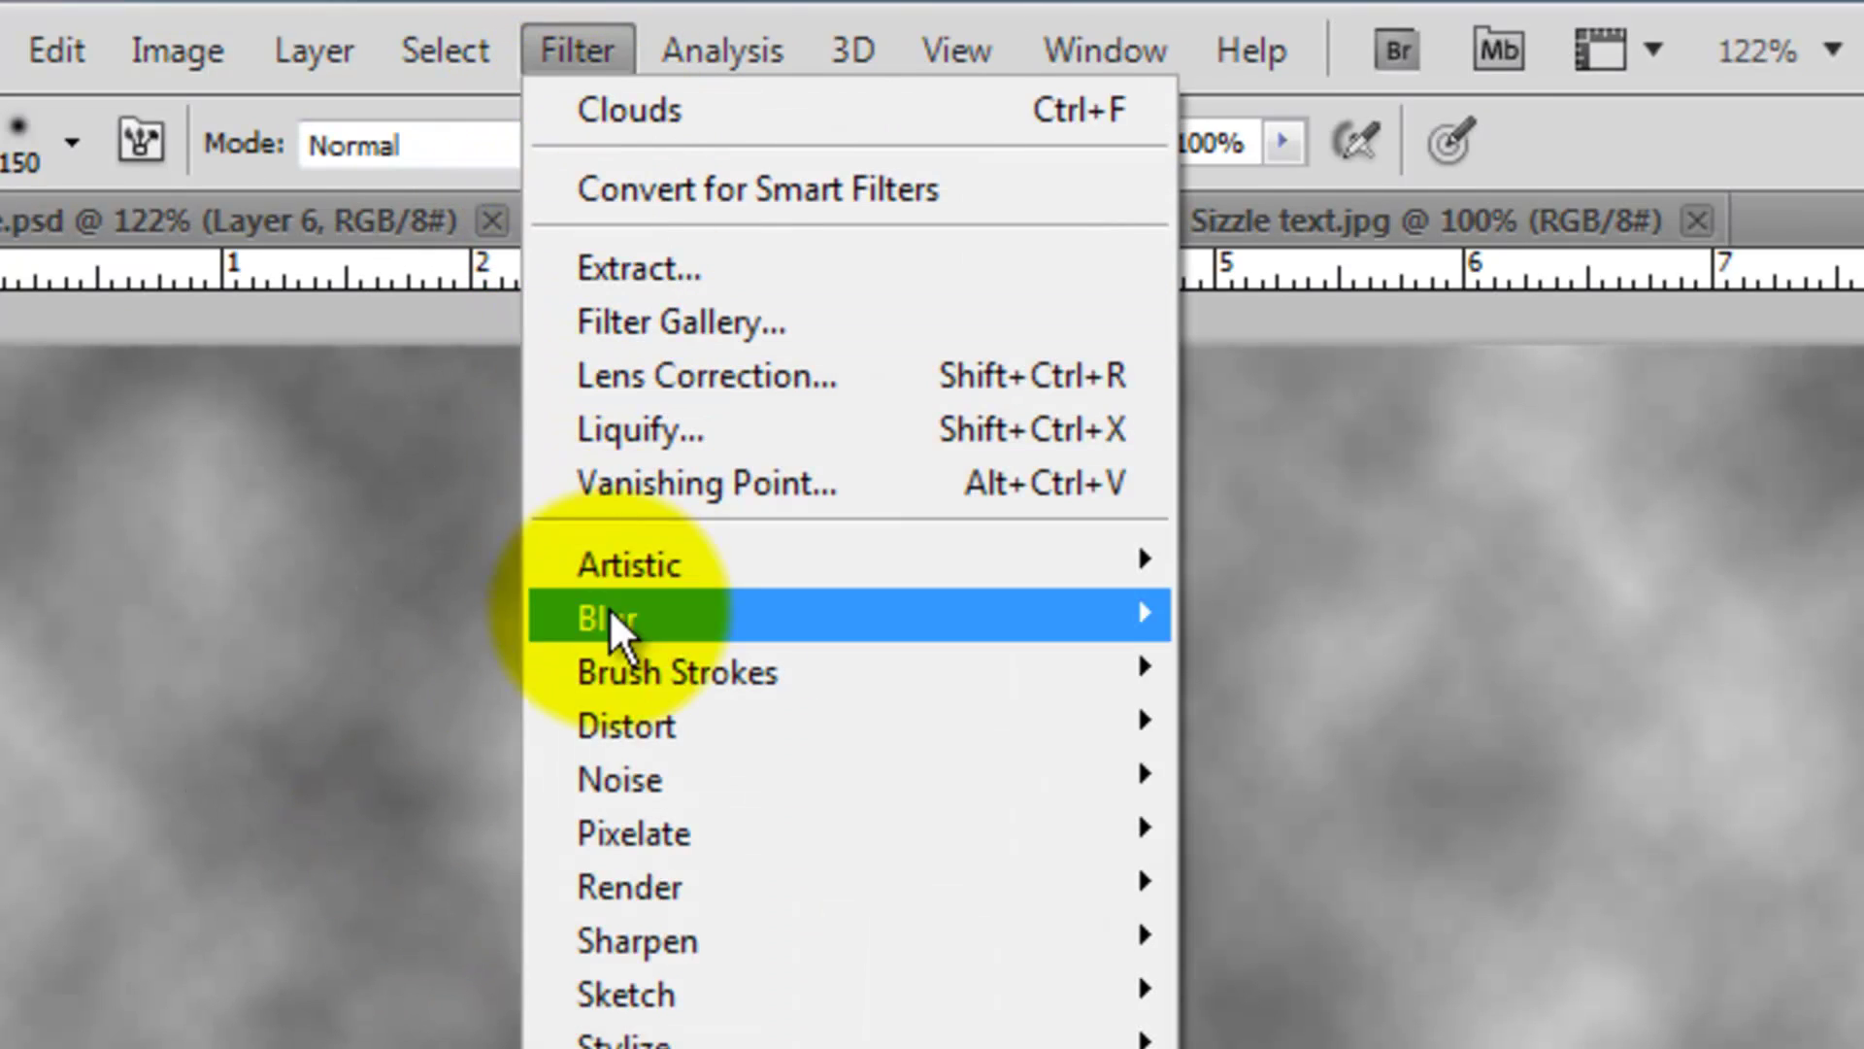
mouse_move(653, 886)
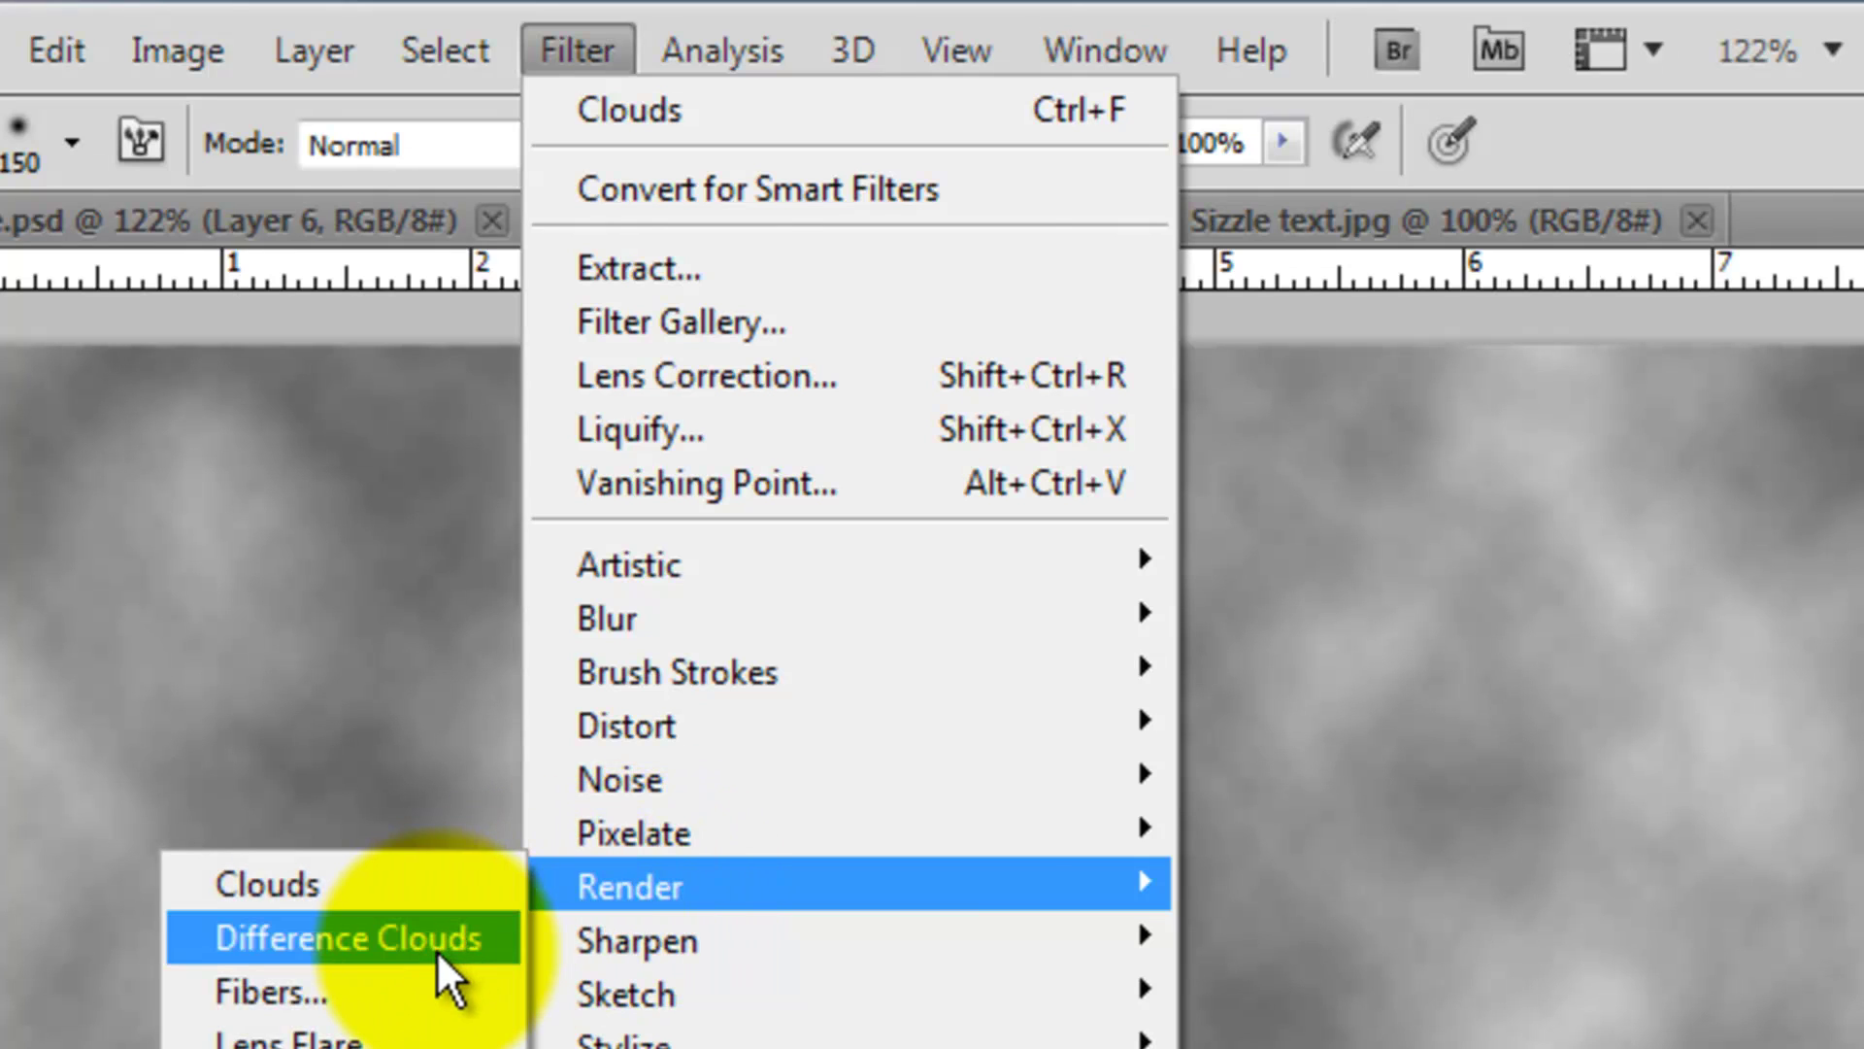
left_click(441, 954)
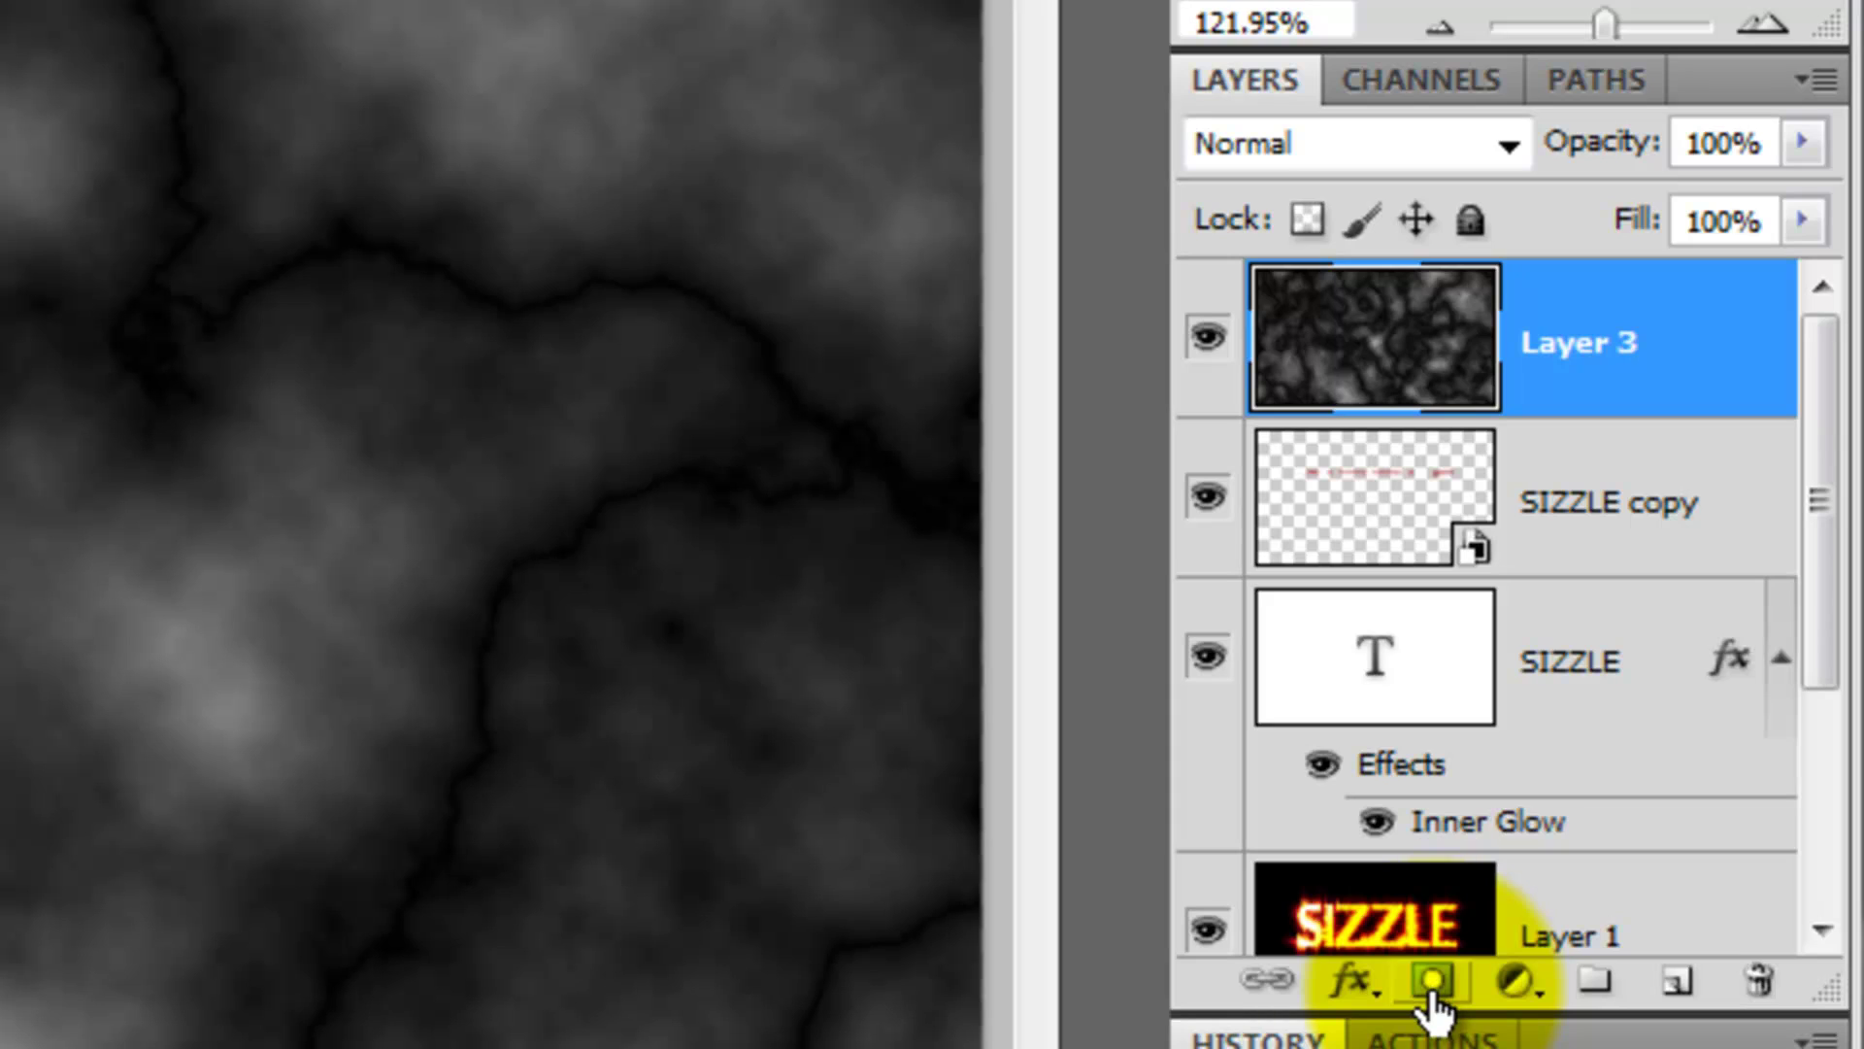
- Add a layer mask to Layer 3 and invert it to hide the veined clouds
left_click(1431, 983)
key("ctrl+i")
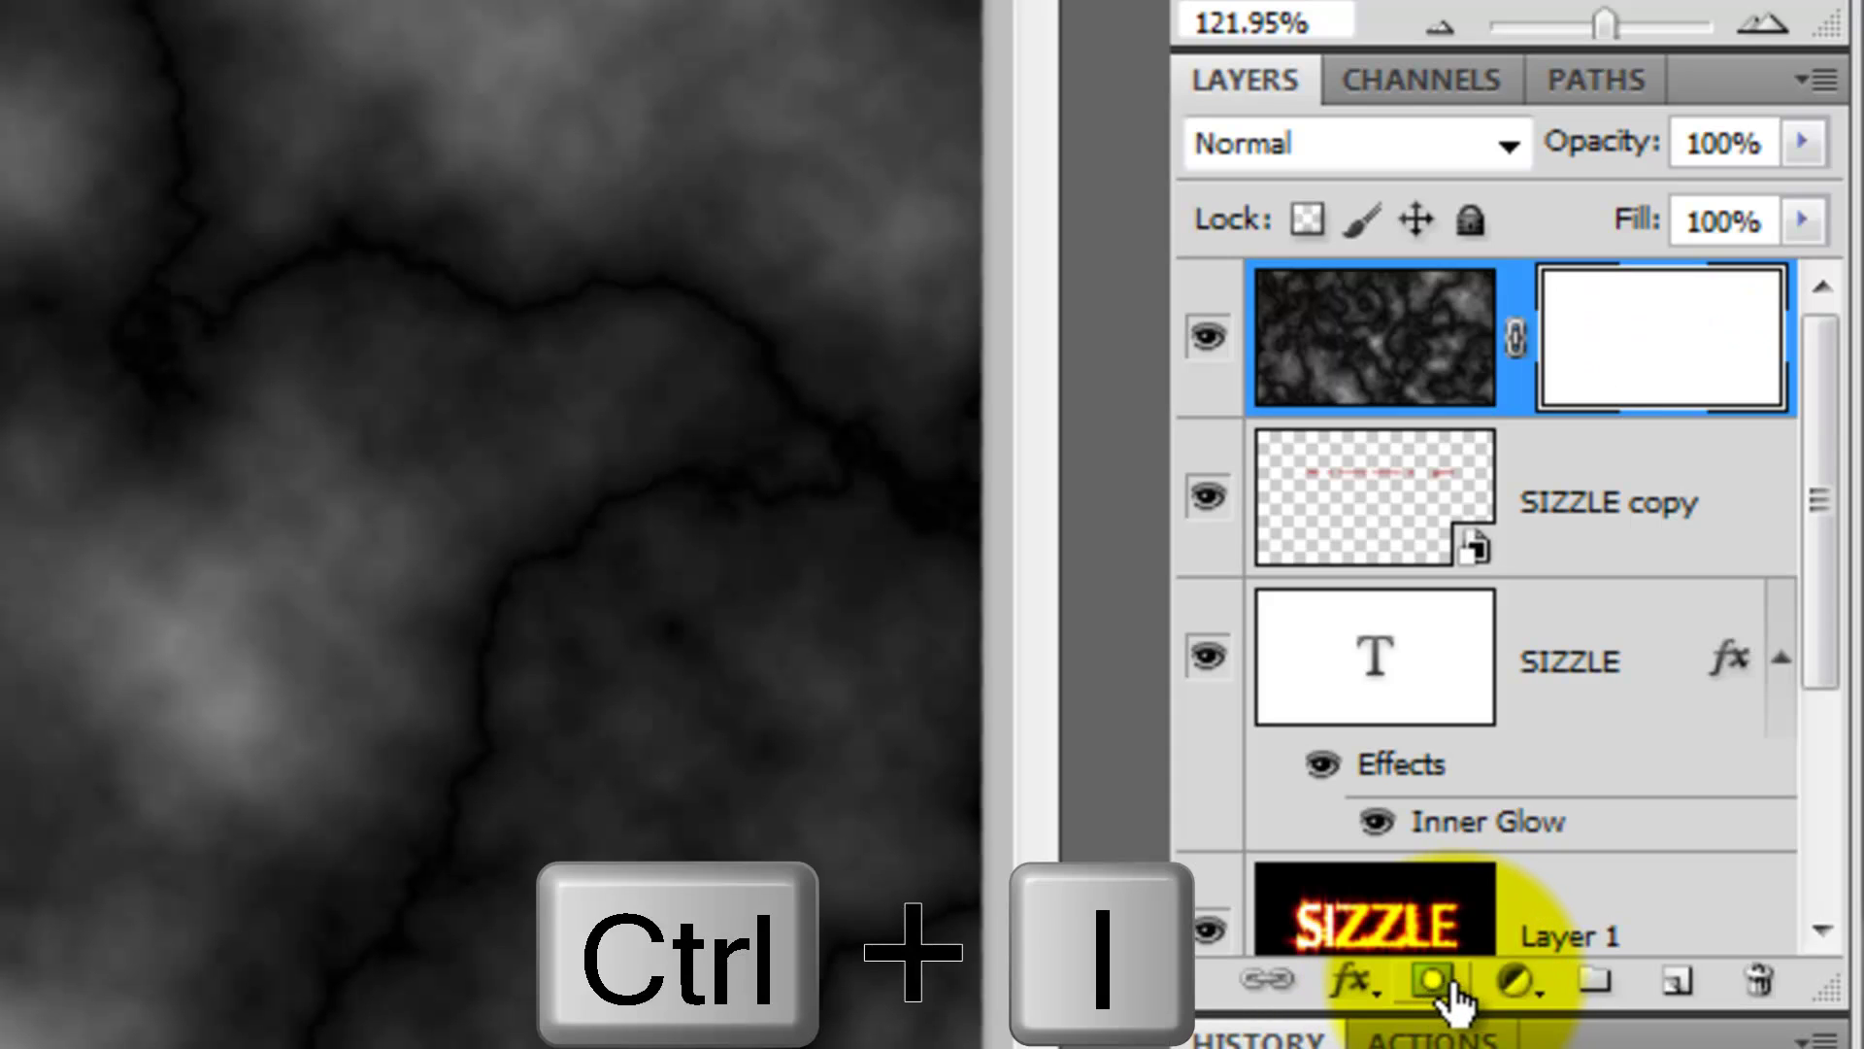